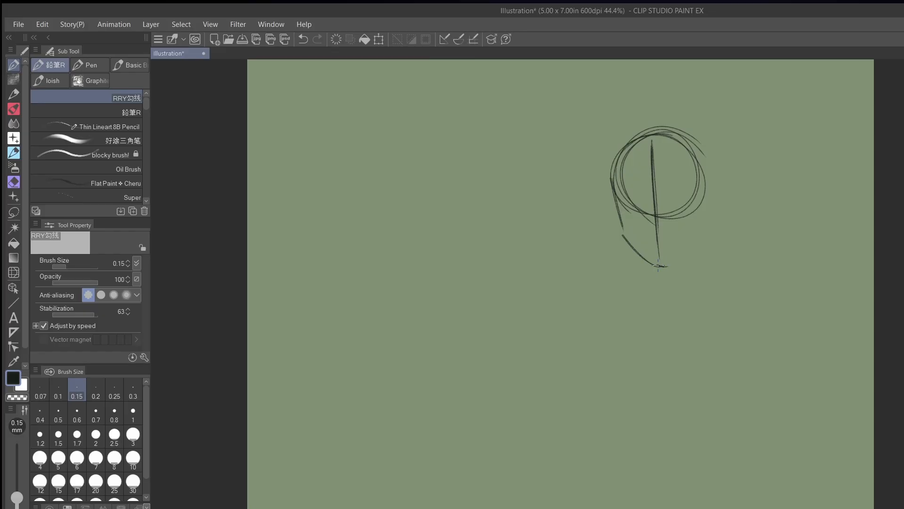
- Complete the jaw outline below the head circle and add slanted horizontal guidelines across the lower face
drag(669, 265, 695, 230)
drag(620, 234, 704, 232)
key(ctrl+z)
key(ctrl+z)
drag(613, 236, 737, 243)
mouse_move(699, 189)
mouse_down()
mouse_move(695, 212)
mouse_move(698, 179)
mouse_move(693, 230)
mouse_up()
drag(628, 236, 705, 230)
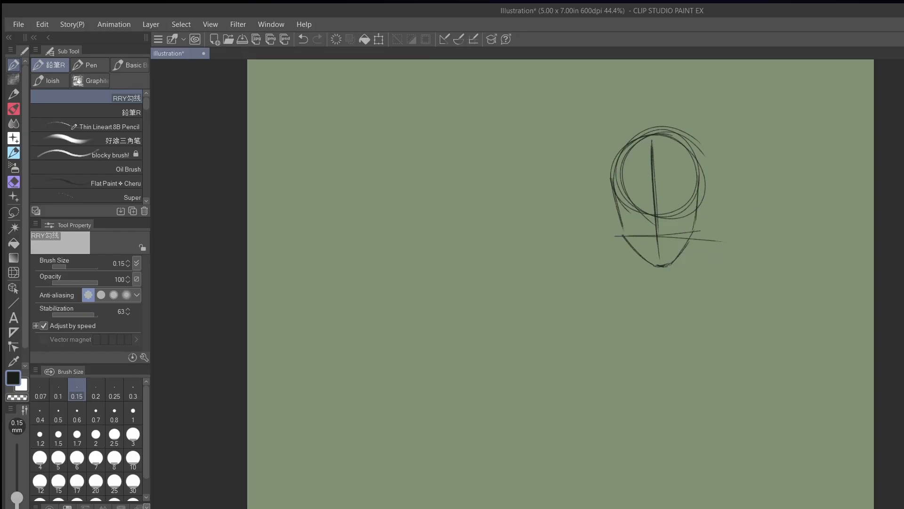
drag(695, 190, 690, 230)
- Sketch both almond-shaped eyes along the lower part of the head circle, on either side of the center line
scroll(617, 216, up, 2)
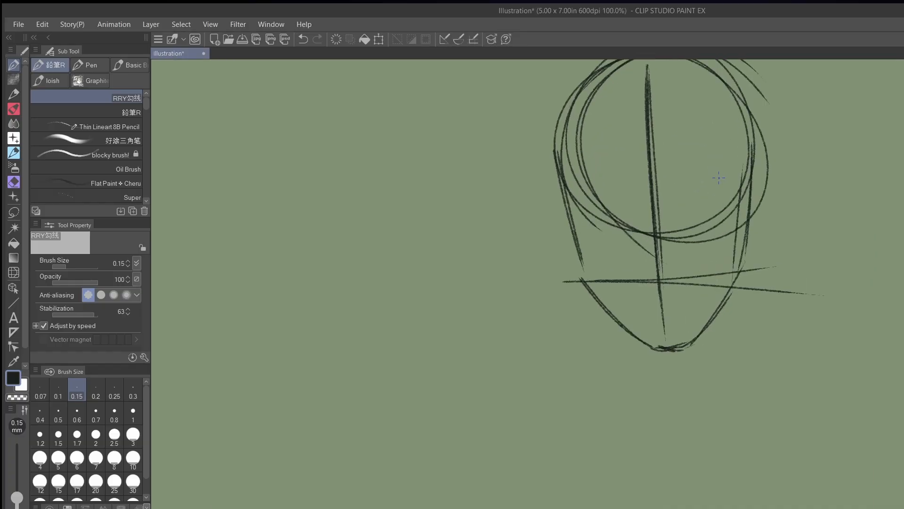
scroll(732, 176, down, 1)
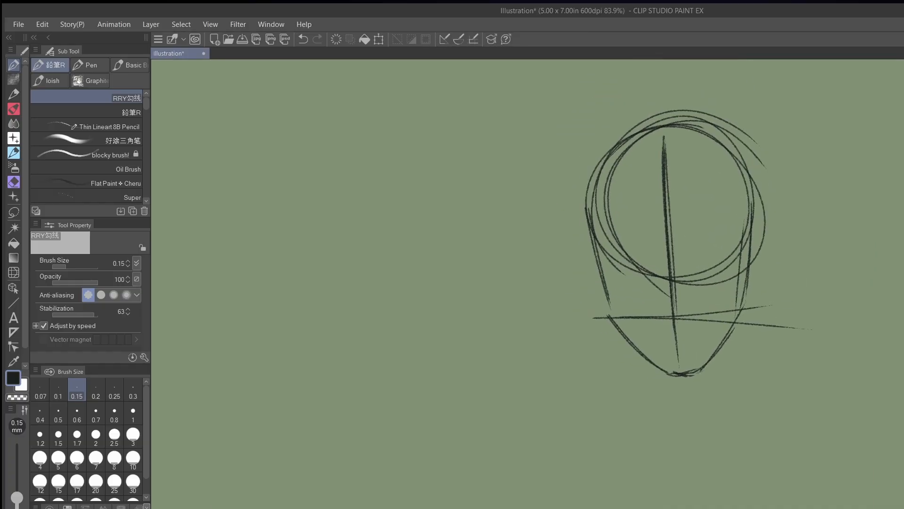
drag(611, 245, 642, 254)
mouse_move(620, 246)
mouse_down()
mouse_move(642, 252)
mouse_move(600, 250)
mouse_move(645, 255)
mouse_up()
mouse_move(707, 247)
mouse_down()
mouse_move(696, 257)
mouse_move(750, 247)
mouse_up()
mouse_move(627, 246)
mouse_down()
mouse_move(611, 265)
mouse_move(639, 263)
mouse_move(618, 259)
mouse_move(643, 264)
mouse_up()
drag(698, 259, 722, 265)
mouse_move(716, 263)
mouse_down()
mouse_move(735, 255)
mouse_move(696, 252)
mouse_move(712, 245)
mouse_up()
drag(720, 244, 746, 250)
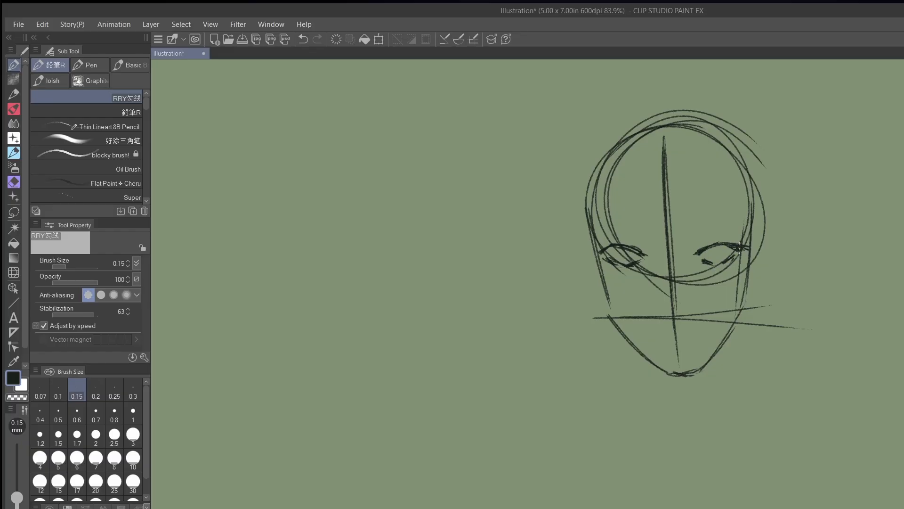
- Mark the nostrils on the center line and sketch the eyelid creases above both eyes
drag(653, 309, 686, 308)
drag(620, 235, 640, 244)
mouse_move(711, 237)
mouse_down()
mouse_move(693, 246)
mouse_move(704, 244)
mouse_move(698, 219)
mouse_move(730, 226)
mouse_move(721, 226)
mouse_up()
- Sketch arched eyebrows above both eyes and the mouth line and lips below the nose
drag(643, 225, 609, 231)
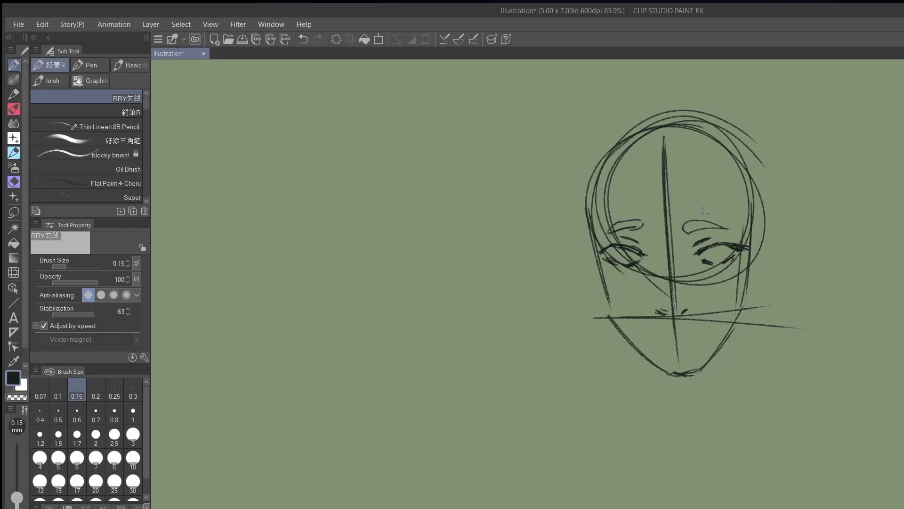
drag(695, 231, 713, 229)
drag(637, 224, 612, 232)
drag(620, 226, 608, 233)
mouse_move(667, 330)
mouse_down()
mouse_move(700, 336)
mouse_move(680, 353)
mouse_move(691, 344)
mouse_up()
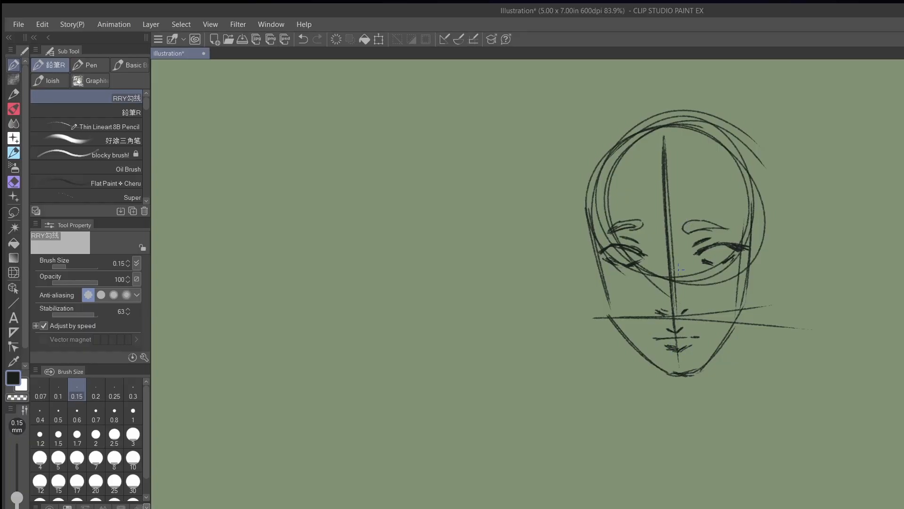
- Lasso the left eye with its eyebrow, shift it slightly toward the center line, and clear the selection
mouse_move(631, 262)
mouse_down()
mouse_move(649, 229)
mouse_move(628, 203)
mouse_move(608, 222)
mouse_move(604, 257)
mouse_move(631, 283)
mouse_move(653, 250)
mouse_up()
click(15, 212)
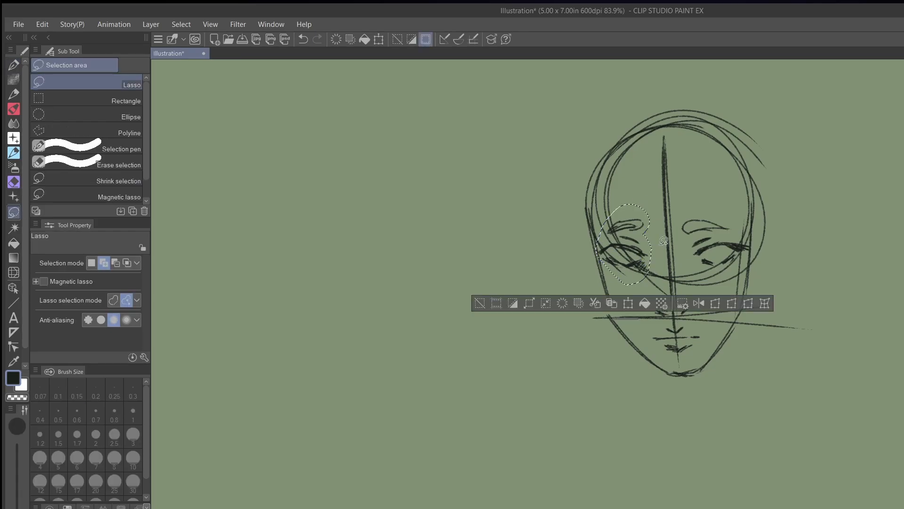
click(628, 303)
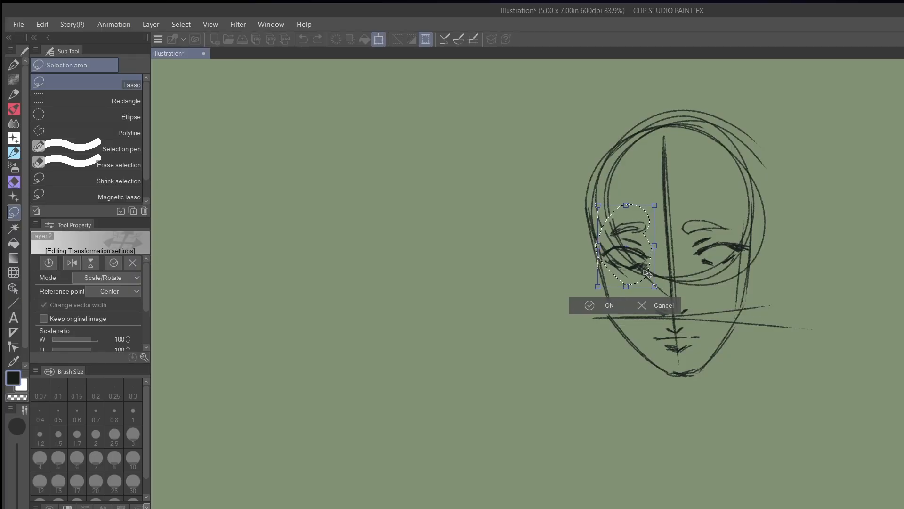
drag(650, 273, 652, 272)
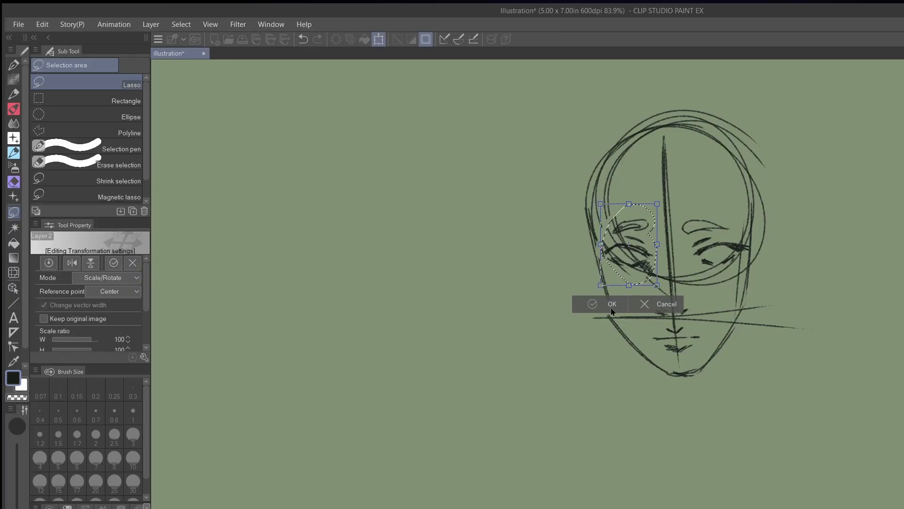
click(605, 305)
click(483, 305)
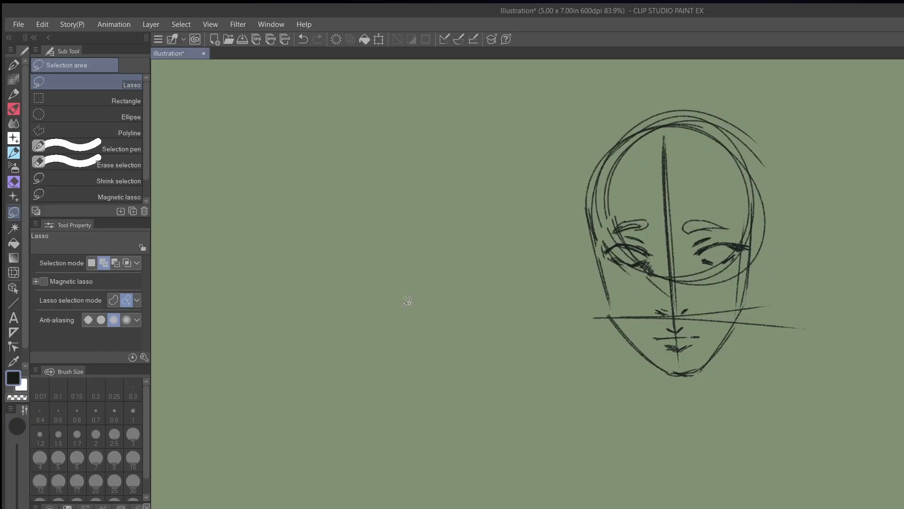
- Retrace the left side of the face with the pencil and add irises and surrounding detail to both eyes
click(14, 65)
mouse_move(596, 238)
mouse_down()
mouse_move(607, 290)
mouse_move(600, 267)
mouse_up()
drag(604, 279, 613, 306)
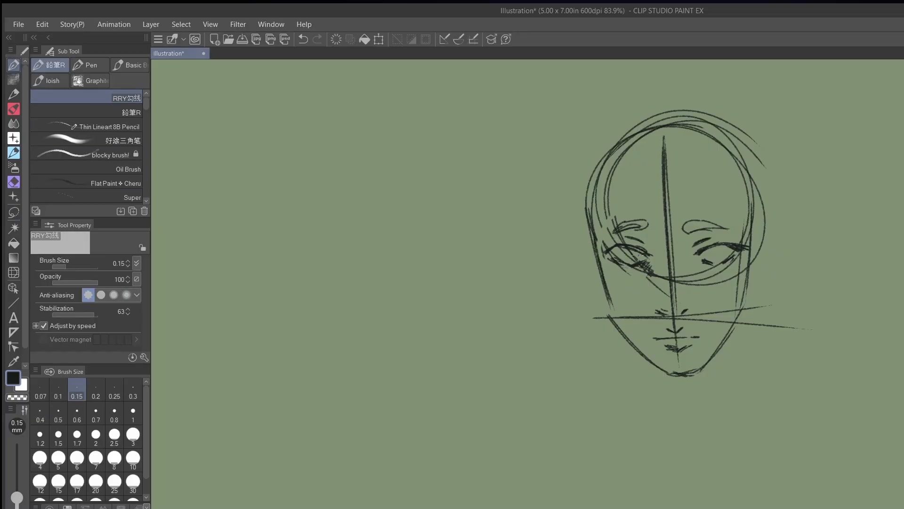
drag(616, 254, 631, 247)
mouse_move(710, 254)
mouse_down()
mouse_move(703, 253)
mouse_move(731, 258)
mouse_up()
mouse_move(616, 266)
mouse_down()
mouse_move(611, 259)
mouse_move(676, 269)
mouse_move(686, 262)
mouse_up()
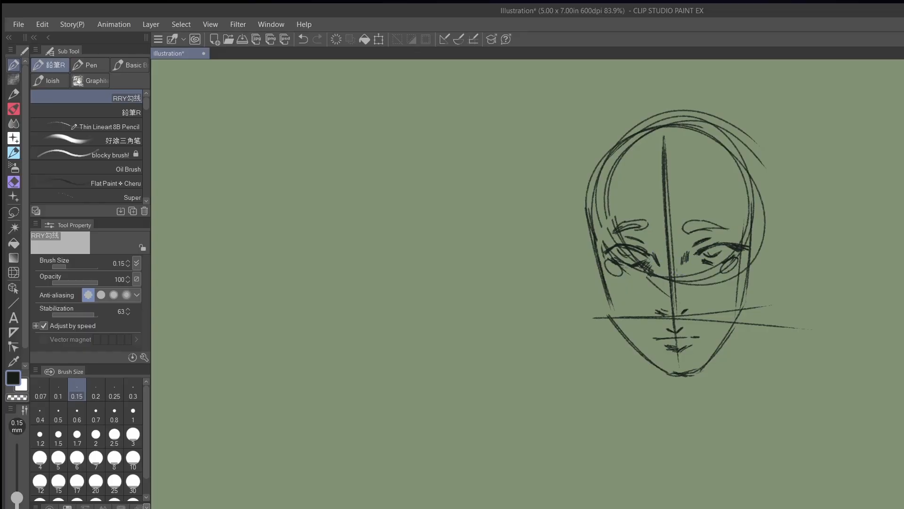
- Refine the nose and lower lip, and sketch pointed ears on both sides of the face
mouse_move(666, 304)
mouse_down()
mouse_move(663, 318)
mouse_move(679, 314)
mouse_move(671, 349)
mouse_move(681, 355)
mouse_move(661, 353)
mouse_move(686, 356)
mouse_up()
mouse_move(589, 258)
mouse_down()
mouse_move(583, 283)
mouse_move(601, 309)
mouse_up()
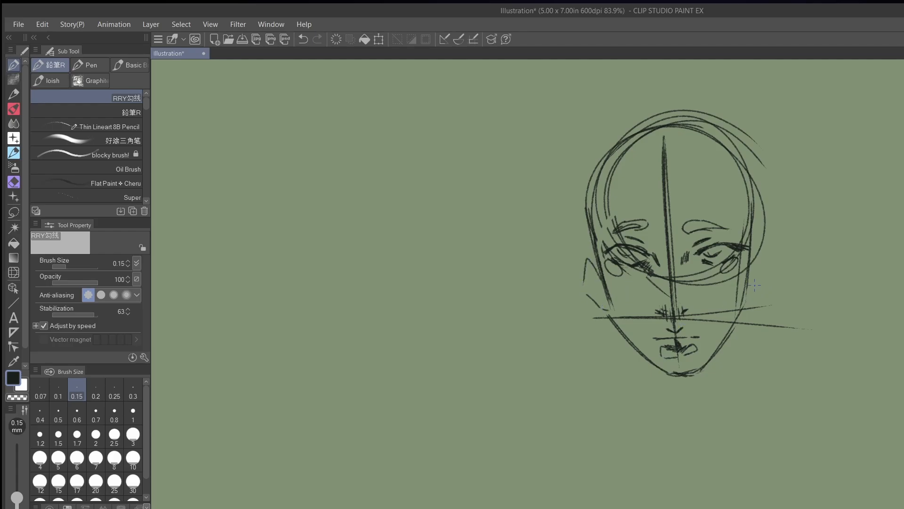
mouse_move(760, 258)
mouse_down()
mouse_move(769, 284)
mouse_move(748, 310)
mouse_up()
drag(759, 267, 755, 278)
drag(597, 279, 587, 287)
drag(590, 269, 589, 285)
- Sketch looping curls from the crown down the left side of the head, with one long strand sweeping outward
mouse_move(673, 310)
mouse_down()
mouse_move(702, 359)
mouse_move(686, 351)
mouse_move(678, 361)
mouse_up()
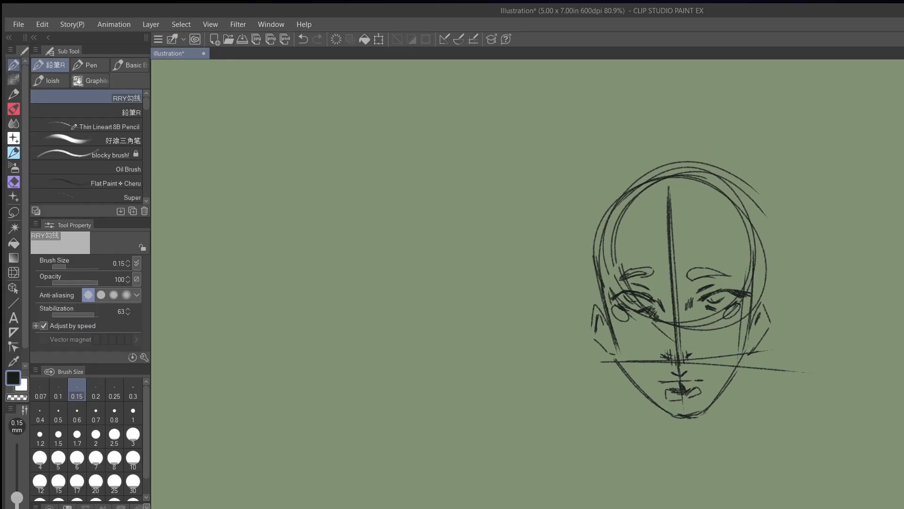
mouse_move(664, 191)
mouse_down()
mouse_move(646, 172)
mouse_move(662, 200)
mouse_move(620, 242)
mouse_up()
drag(629, 212, 571, 306)
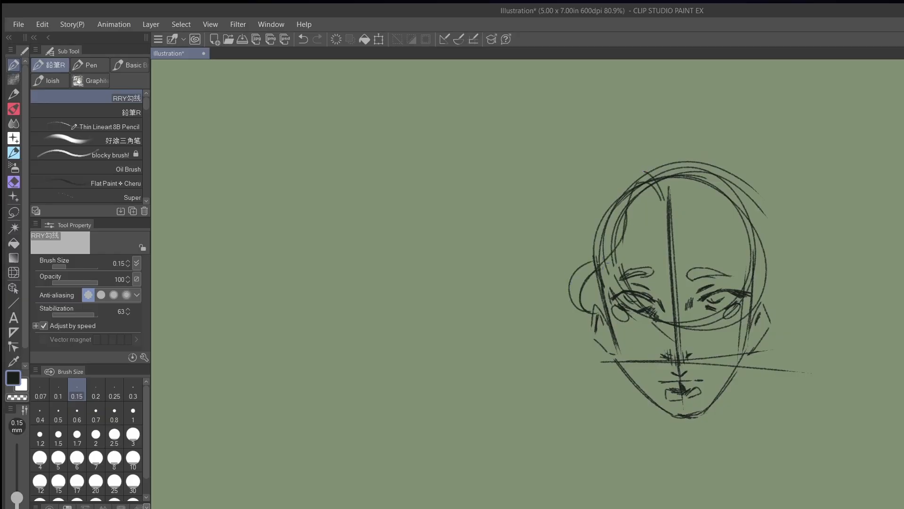
mouse_move(568, 266)
mouse_down()
mouse_move(586, 313)
mouse_move(575, 273)
mouse_move(615, 166)
mouse_move(668, 198)
mouse_move(605, 158)
mouse_move(592, 220)
mouse_move(597, 254)
mouse_up()
mouse_move(605, 217)
mouse_down()
mouse_move(594, 258)
mouse_move(464, 325)
mouse_move(490, 356)
mouse_up()
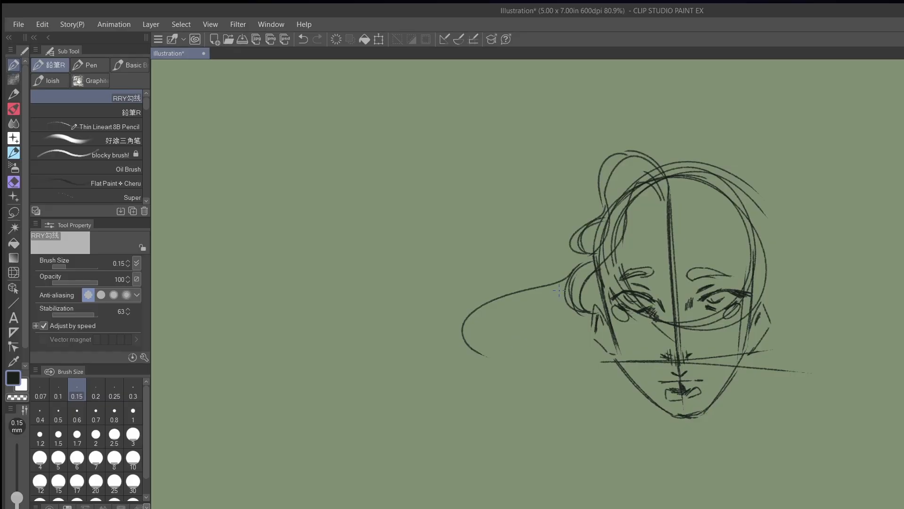
- Sketch more long curved hair strands flowing outward from the left side of the head
mouse_move(557, 289)
mouse_down()
mouse_move(477, 332)
mouse_move(498, 354)
mouse_up()
mouse_move(567, 307)
mouse_down()
mouse_move(536, 420)
mouse_move(520, 398)
mouse_move(541, 417)
mouse_up()
mouse_move(513, 379)
mouse_down()
mouse_move(512, 399)
mouse_move(540, 427)
mouse_up()
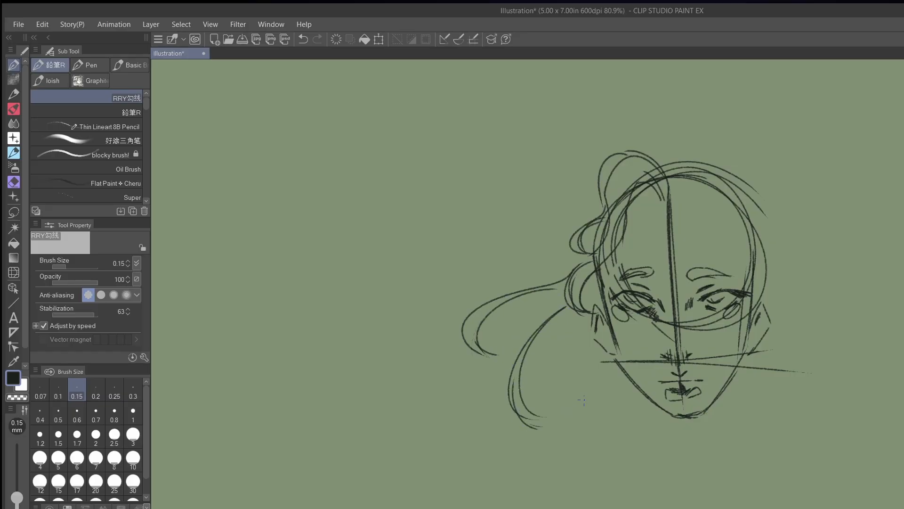
drag(593, 337, 544, 386)
mouse_move(598, 215)
mouse_down()
mouse_move(468, 241)
mouse_move(455, 232)
mouse_up()
drag(529, 180, 484, 189)
- Sketch a forehead lock, a pointed crown loop, curls beside the ears, and small leaf shapes under the left eye
scroll(543, 233, down, 4)
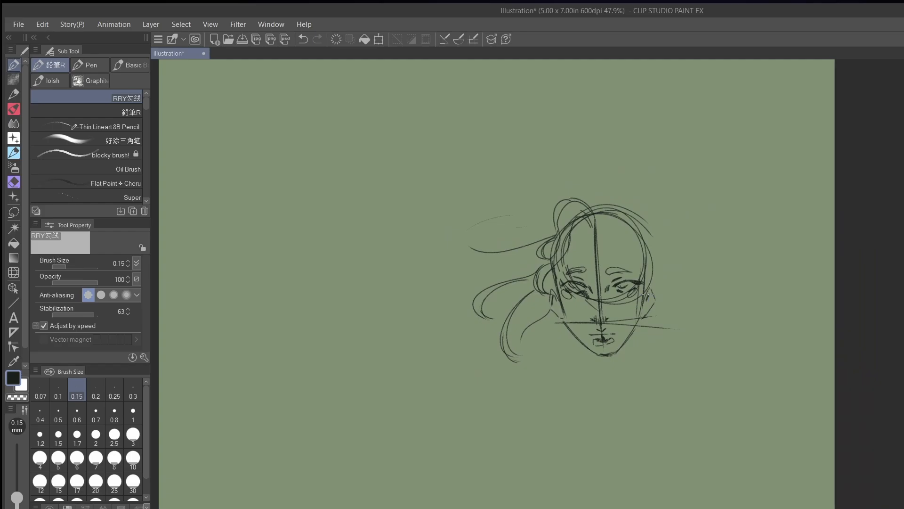
mouse_move(651, 294)
mouse_down()
mouse_move(656, 286)
mouse_move(655, 295)
mouse_up()
mouse_move(595, 219)
mouse_down()
mouse_move(596, 199)
mouse_move(611, 229)
mouse_move(650, 264)
mouse_move(636, 252)
mouse_move(640, 236)
mouse_move(659, 281)
mouse_move(625, 280)
mouse_move(629, 286)
mouse_move(640, 273)
mouse_move(632, 283)
mouse_move(643, 282)
mouse_move(648, 312)
mouse_move(637, 323)
mouse_move(652, 344)
mouse_move(641, 340)
mouse_up()
mouse_move(568, 311)
mouse_down()
mouse_move(561, 338)
mouse_move(573, 346)
mouse_up()
drag(564, 300, 575, 311)
drag(572, 300, 581, 304)
drag(579, 301, 585, 308)
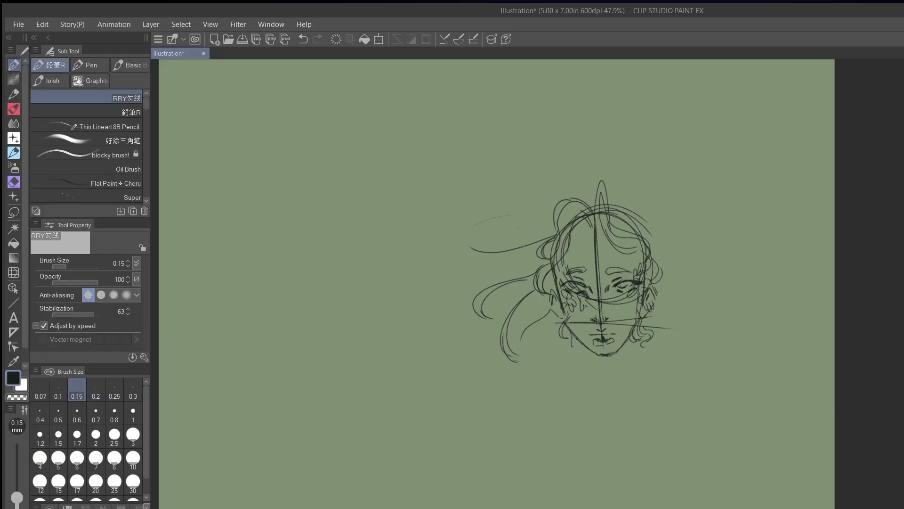
- Add small leaf marks around the right brow and loose curls over the crown and right side of the head
drag(629, 272, 630, 280)
drag(632, 266, 628, 273)
mouse_move(620, 260)
mouse_down()
mouse_move(631, 271)
mouse_move(632, 260)
mouse_up()
mouse_move(588, 208)
mouse_down()
mouse_move(590, 196)
mouse_move(615, 198)
mouse_up()
mouse_move(620, 201)
mouse_down()
mouse_move(635, 217)
mouse_move(664, 205)
mouse_move(687, 267)
mouse_move(674, 276)
mouse_up()
- Sketch the neck with a V-shaped collar line and the sloping shoulders with oval shoulder joints
scroll(615, 185, down, 4)
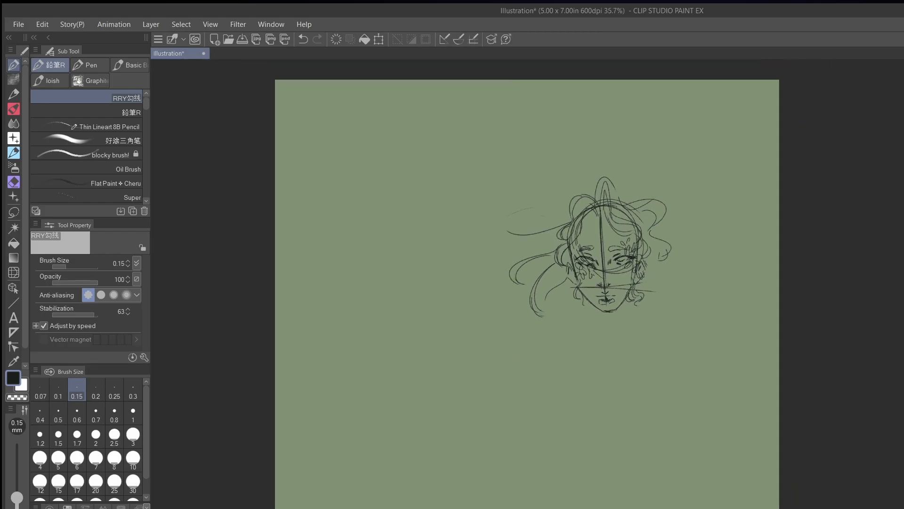
mouse_move(593, 312)
mouse_down()
mouse_move(607, 352)
mouse_move(625, 319)
mouse_move(627, 331)
mouse_up()
mouse_move(626, 295)
mouse_down()
mouse_move(627, 324)
mouse_move(625, 308)
mouse_move(612, 350)
mouse_move(678, 313)
mouse_move(696, 332)
mouse_up()
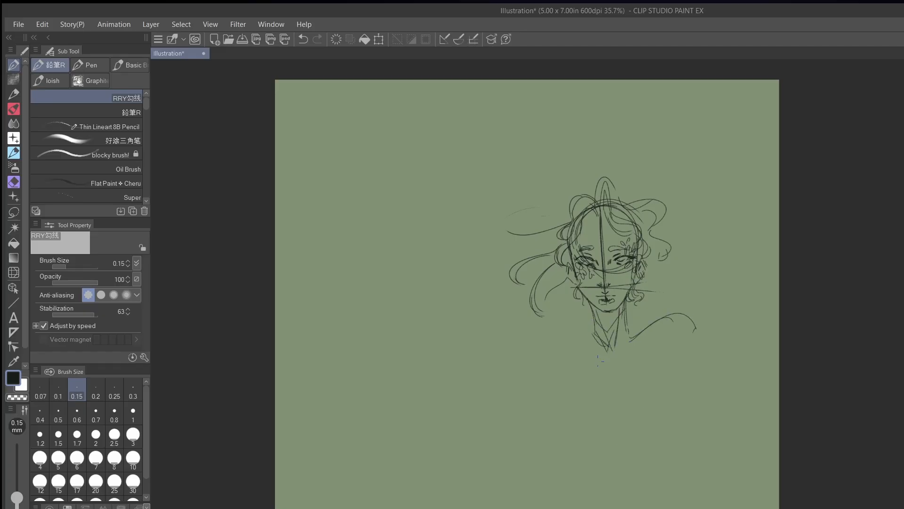
mouse_move(589, 343)
mouse_down()
mouse_move(550, 366)
mouse_move(546, 397)
mouse_up()
mouse_move(673, 324)
mouse_down()
mouse_move(659, 332)
mouse_move(649, 323)
mouse_up()
- Sketch the torso below the shoulders with its center line, chest contours, rib cage, upper arms and waist
scroll(644, 171, down, 2)
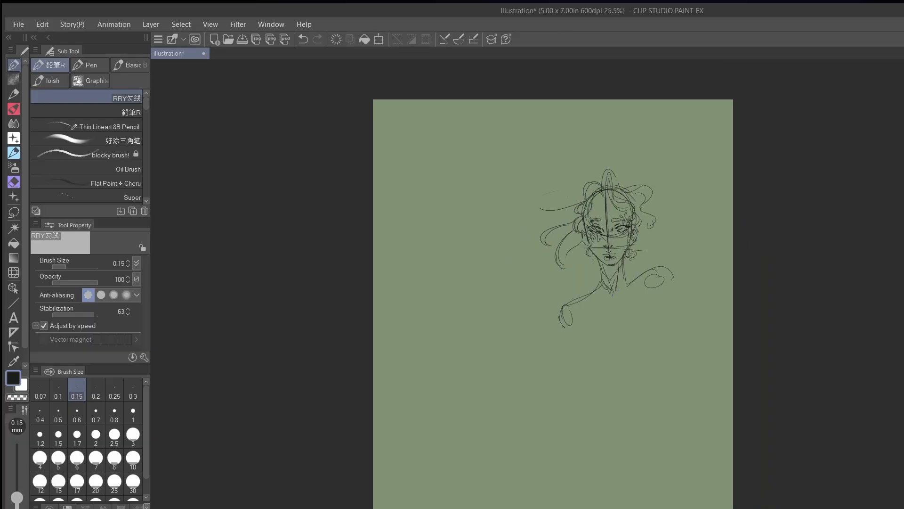
drag(613, 295, 634, 358)
mouse_move(583, 326)
mouse_down()
mouse_move(572, 350)
mouse_move(606, 361)
mouse_move(631, 332)
mouse_move(672, 321)
mouse_move(665, 341)
mouse_move(671, 333)
mouse_up()
mouse_move(668, 305)
mouse_down()
mouse_move(676, 335)
mouse_move(667, 340)
mouse_up()
drag(674, 287, 682, 322)
drag(566, 337, 565, 367)
mouse_move(563, 322)
mouse_down()
mouse_move(558, 372)
mouse_move(612, 400)
mouse_move(624, 361)
mouse_move(654, 376)
mouse_up()
drag(666, 348, 662, 380)
mouse_move(616, 409)
mouse_down()
mouse_move(596, 444)
mouse_move(587, 435)
mouse_up()
drag(668, 394, 696, 434)
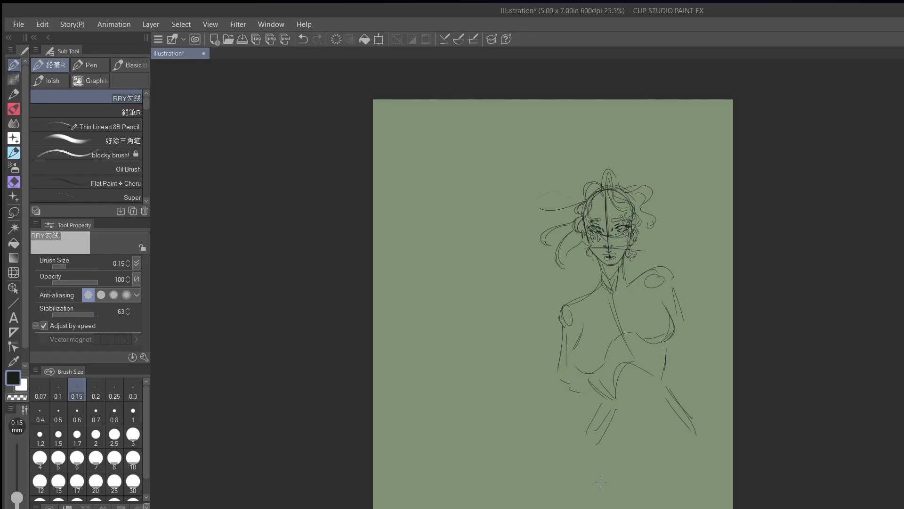
- Sketch the hips, lower abdomen and navel, and connect the waist contours down to the pelvis
mouse_move(592, 469)
mouse_down()
mouse_move(614, 500)
mouse_move(635, 497)
mouse_up()
mouse_move(598, 452)
mouse_down()
mouse_move(642, 490)
mouse_move(673, 447)
mouse_move(699, 443)
mouse_move(629, 481)
mouse_move(596, 442)
mouse_move(647, 450)
mouse_up()
mouse_move(639, 436)
mouse_down()
mouse_move(635, 422)
mouse_move(629, 445)
mouse_move(635, 431)
mouse_up()
drag(668, 345, 678, 399)
drag(598, 390, 594, 412)
drag(587, 377, 606, 395)
mouse_move(587, 374)
mouse_down()
mouse_move(604, 409)
mouse_move(580, 427)
mouse_up()
mouse_move(580, 437)
mouse_down()
mouse_move(624, 474)
mouse_move(662, 464)
mouse_up()
drag(665, 461, 685, 455)
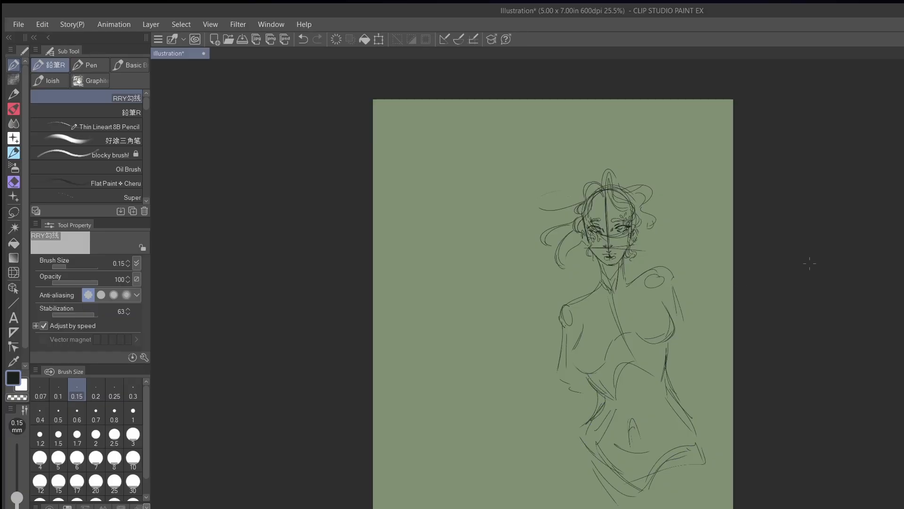
- Sketch wavy hair over the right shoulder and a long wavy lock down the left side of the body
mouse_move(649, 247)
mouse_down()
mouse_move(677, 258)
mouse_move(659, 260)
mouse_move(642, 294)
mouse_up()
mouse_move(639, 257)
mouse_down()
mouse_move(632, 285)
mouse_move(650, 296)
mouse_up()
mouse_move(595, 273)
mouse_down()
mouse_move(589, 303)
mouse_move(563, 298)
mouse_move(569, 293)
mouse_move(536, 343)
mouse_move(551, 318)
mouse_move(546, 389)
mouse_move(533, 419)
mouse_up()
- Sketch the elbow and the start of the forearm at the end of the left upper arm
mouse_move(554, 368)
mouse_down()
mouse_move(552, 397)
mouse_move(559, 380)
mouse_up()
mouse_move(555, 374)
mouse_down()
mouse_move(553, 385)
mouse_move(576, 387)
mouse_up()
mouse_move(566, 391)
mouse_down()
mouse_move(577, 373)
mouse_move(555, 387)
mouse_move(566, 410)
mouse_up()
drag(562, 396, 558, 415)
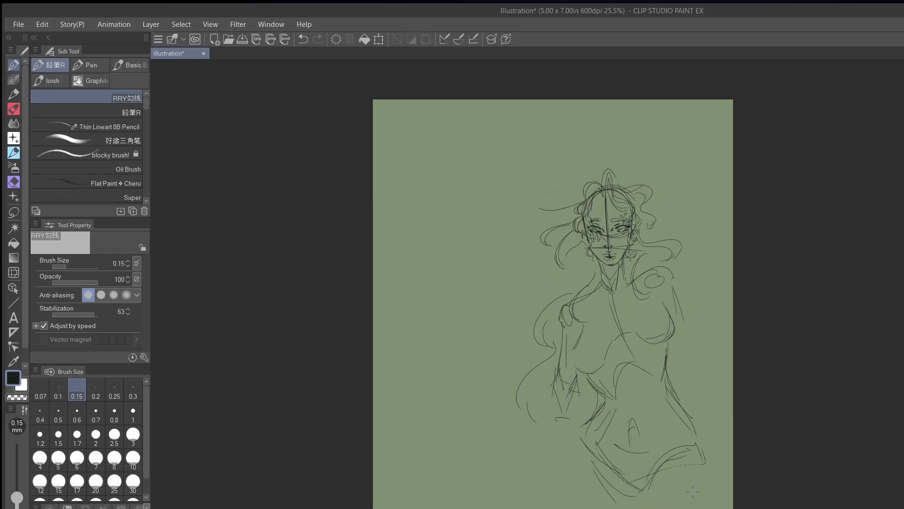
- Sketch the thigh contours and curved fold lines below the hips
drag(698, 448, 714, 475)
drag(709, 476, 660, 481)
drag(714, 494, 720, 506)
drag(650, 482, 619, 507)
drag(573, 429, 565, 508)
drag(572, 473, 566, 508)
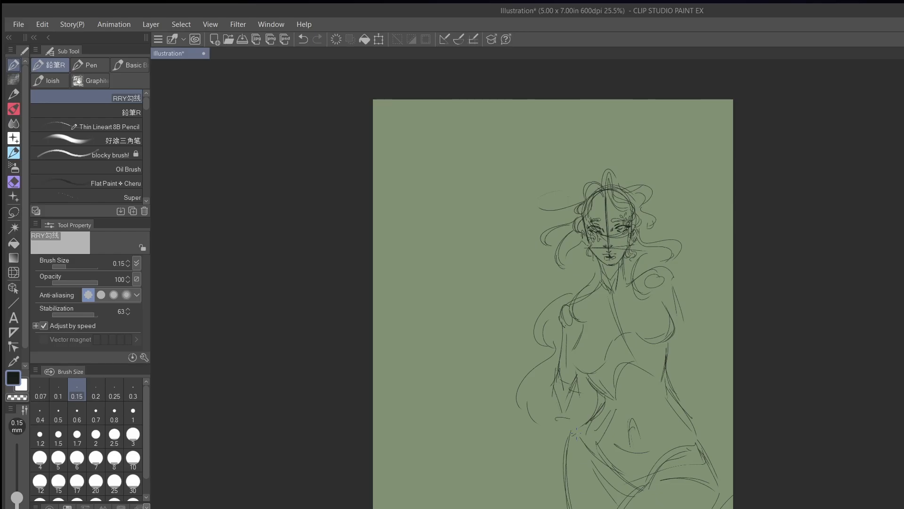
- Retrace the waist and hip contours and sketch the left forearm with the hand resting outward
drag(598, 395, 567, 429)
drag(674, 381, 715, 489)
mouse_move(550, 407)
mouse_down()
mouse_move(537, 438)
mouse_move(537, 414)
mouse_move(541, 470)
mouse_up()
mouse_move(542, 469)
mouse_down()
mouse_move(497, 490)
mouse_move(504, 495)
mouse_move(514, 485)
mouse_move(506, 473)
mouse_move(502, 503)
mouse_move(504, 477)
mouse_move(488, 496)
mouse_move(512, 496)
mouse_up()
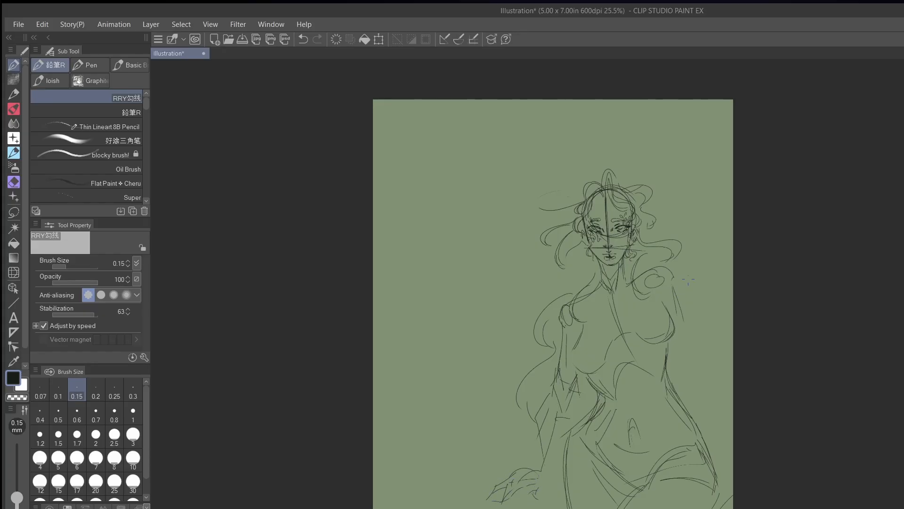
- Sketch the right arm bent at the elbow, with its hand behind the hip
mouse_move(674, 286)
mouse_down()
mouse_move(704, 320)
mouse_move(692, 361)
mouse_up()
mouse_move(708, 329)
mouse_down()
mouse_move(689, 346)
mouse_move(718, 359)
mouse_move(704, 342)
mouse_move(692, 401)
mouse_up()
drag(682, 366, 692, 411)
mouse_move(690, 409)
mouse_down()
mouse_move(709, 419)
mouse_move(699, 424)
mouse_move(708, 431)
mouse_up()
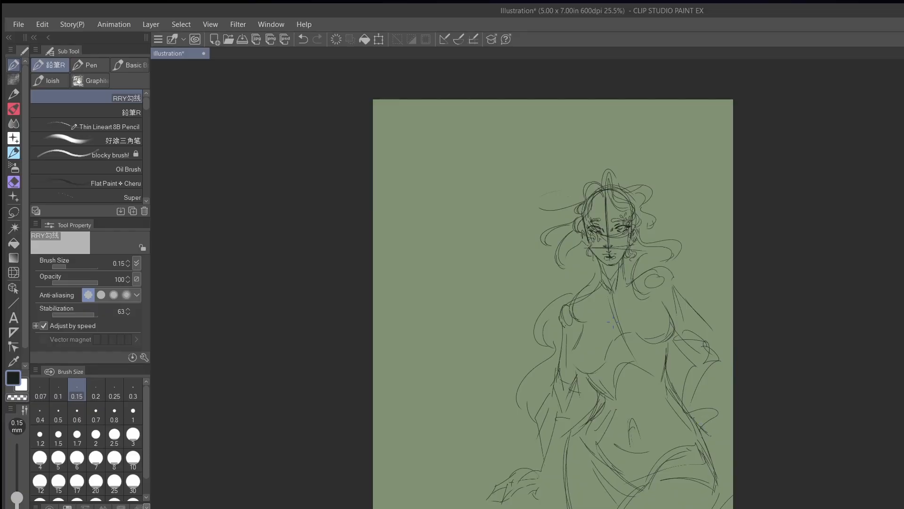
- Sketch a pendant on the chest and large hair waves rising from the crown toward the right canvas edge
mouse_move(608, 312)
mouse_down()
mouse_move(628, 347)
mouse_move(649, 310)
mouse_move(639, 327)
mouse_move(661, 320)
mouse_up()
mouse_move(657, 229)
mouse_down()
mouse_move(687, 240)
mouse_move(688, 265)
mouse_up()
mouse_move(599, 178)
mouse_down()
mouse_move(611, 151)
mouse_move(629, 169)
mouse_move(676, 150)
mouse_up()
mouse_move(627, 181)
mouse_down()
mouse_move(660, 154)
mouse_move(673, 158)
mouse_move(682, 178)
mouse_move(681, 163)
mouse_move(682, 199)
mouse_move(674, 174)
mouse_move(732, 199)
mouse_up()
mouse_move(666, 190)
mouse_down()
mouse_move(706, 193)
mouse_move(722, 204)
mouse_move(713, 237)
mouse_move(732, 233)
mouse_up()
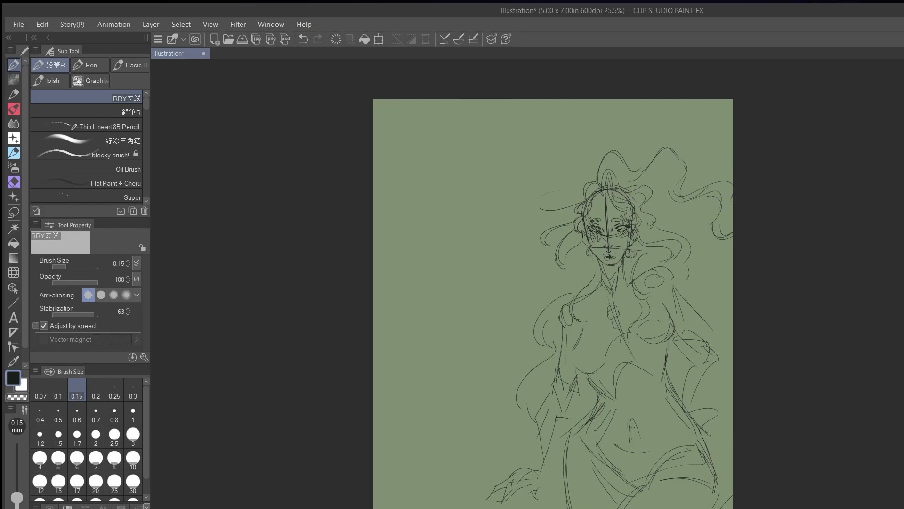
- Fill out the hair on the right side of the head with curled ends near the canvas edge
drag(735, 194, 732, 232)
mouse_move(662, 214)
mouse_down()
mouse_move(695, 231)
mouse_move(702, 279)
mouse_move(730, 266)
mouse_up()
drag(687, 257, 721, 277)
drag(713, 225, 721, 262)
drag(722, 223, 723, 257)
- Sketch long wavy hair locks sweeping from the left side of the head down toward the lower left
mouse_move(558, 187)
mouse_down()
mouse_move(545, 208)
mouse_move(569, 203)
mouse_move(495, 239)
mouse_move(509, 211)
mouse_move(518, 261)
mouse_up()
mouse_move(504, 223)
mouse_down()
mouse_move(523, 265)
mouse_move(451, 331)
mouse_up()
drag(525, 272, 503, 279)
mouse_move(438, 305)
mouse_down()
mouse_move(426, 334)
mouse_move(481, 380)
mouse_move(422, 438)
mouse_up()
mouse_move(434, 403)
mouse_down()
mouse_move(406, 429)
mouse_move(482, 355)
mouse_move(452, 395)
mouse_up()
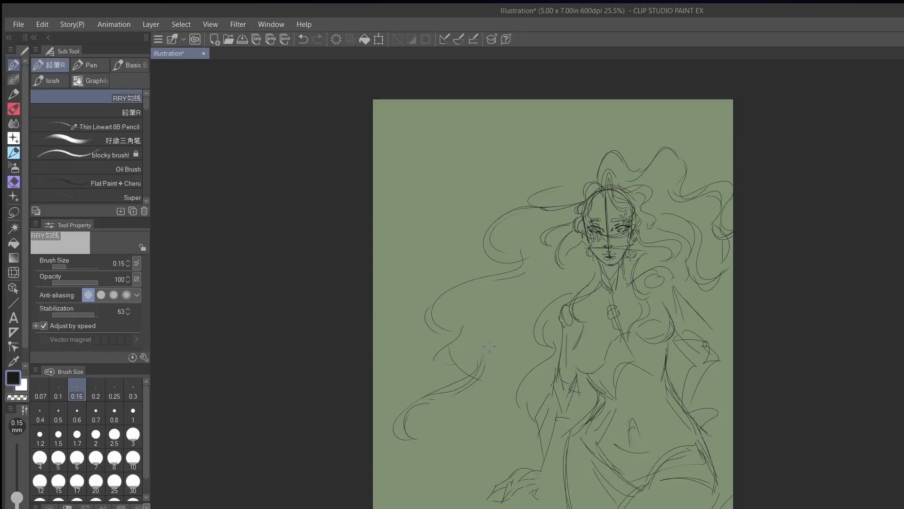
- Add inner strands and curls to the left hair mass, including a large swirl near its outer edge
mouse_move(489, 338)
mouse_down()
mouse_move(476, 383)
mouse_move(490, 423)
mouse_up()
mouse_move(502, 370)
mouse_down()
mouse_move(487, 401)
mouse_move(521, 388)
mouse_move(494, 400)
mouse_move(514, 415)
mouse_up()
mouse_move(558, 278)
mouse_down()
mouse_move(504, 320)
mouse_move(516, 311)
mouse_move(511, 348)
mouse_up()
drag(519, 262, 436, 276)
drag(463, 204, 431, 264)
drag(433, 232, 432, 260)
drag(416, 231, 417, 237)
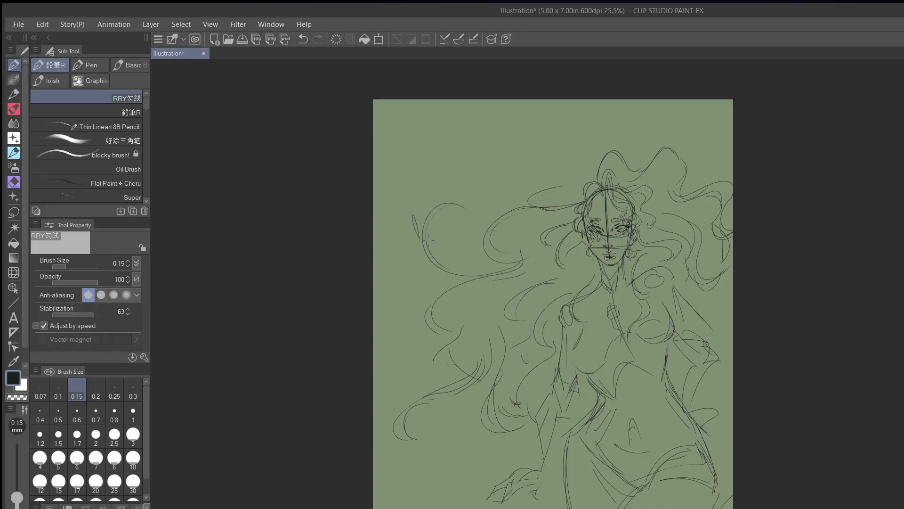
- Add small leaf marks around the large left hair swirl and a round curl beside the crown
drag(448, 197, 461, 189)
drag(435, 277, 427, 282)
drag(455, 248, 449, 263)
mouse_move(504, 204)
mouse_down()
mouse_move(502, 189)
mouse_move(574, 188)
mouse_up()
- Sketch a broken arch of short leafy background strokes above the head along the upper canvas
mouse_move(594, 149)
mouse_down()
mouse_move(597, 170)
mouse_move(554, 131)
mouse_up()
mouse_move(504, 118)
mouse_down()
mouse_move(487, 105)
mouse_move(464, 105)
mouse_up()
drag(552, 131, 580, 161)
mouse_move(492, 130)
mouse_down()
mouse_move(481, 138)
mouse_move(468, 120)
mouse_up()
drag(539, 134, 531, 149)
mouse_move(612, 116)
mouse_down()
mouse_move(673, 135)
mouse_move(707, 157)
mouse_up()
drag(687, 151, 716, 179)
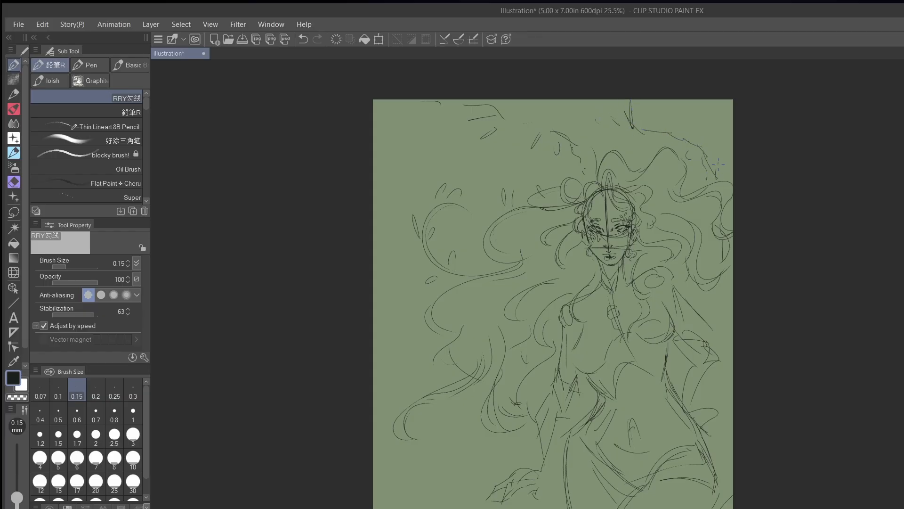
- Sketch detail lines beside the left elbow and a necklace loop hanging around the chest pendant
mouse_move(554, 405)
mouse_down()
mouse_move(547, 420)
mouse_move(528, 371)
mouse_move(543, 398)
mouse_move(528, 427)
mouse_up()
mouse_move(595, 272)
mouse_down()
mouse_move(605, 325)
mouse_move(614, 324)
mouse_up()
mouse_move(631, 263)
mouse_down()
mouse_move(623, 323)
mouse_move(639, 313)
mouse_up()
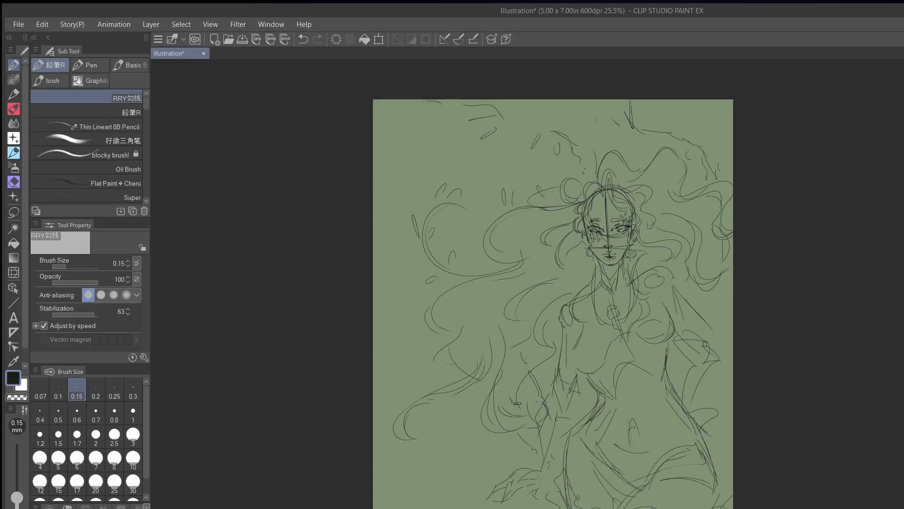
- Sketch pointed leaf-like shapes beside the left elbow and forearm
mouse_move(541, 401)
mouse_down()
mouse_move(502, 332)
mouse_move(540, 384)
mouse_up()
drag(544, 427, 533, 450)
drag(532, 436, 497, 455)
- Sketch curved, branching background shapes in the lower left corner of the canvas
mouse_move(373, 493)
mouse_down()
mouse_move(417, 492)
mouse_move(410, 472)
mouse_up()
mouse_move(409, 479)
mouse_down()
mouse_move(417, 477)
mouse_move(436, 503)
mouse_up()
drag(416, 453, 442, 503)
drag(440, 498, 469, 501)
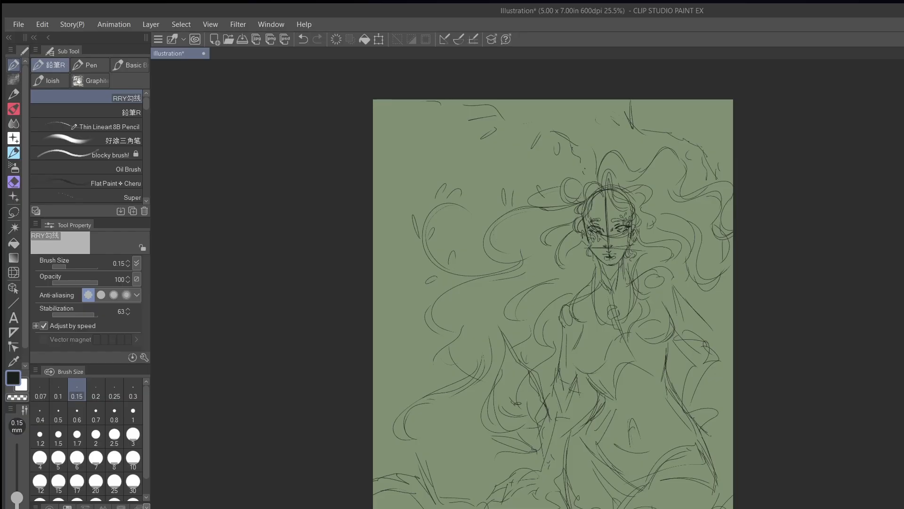
- Sketch long background stems descending from the left canvas edge toward the resting hand
drag(374, 311, 392, 371)
drag(377, 292, 395, 395)
mouse_move(389, 333)
mouse_down()
mouse_move(410, 384)
mouse_move(432, 381)
mouse_move(469, 445)
mouse_move(500, 463)
mouse_move(502, 476)
mouse_move(480, 481)
mouse_up()
drag(374, 359, 468, 498)
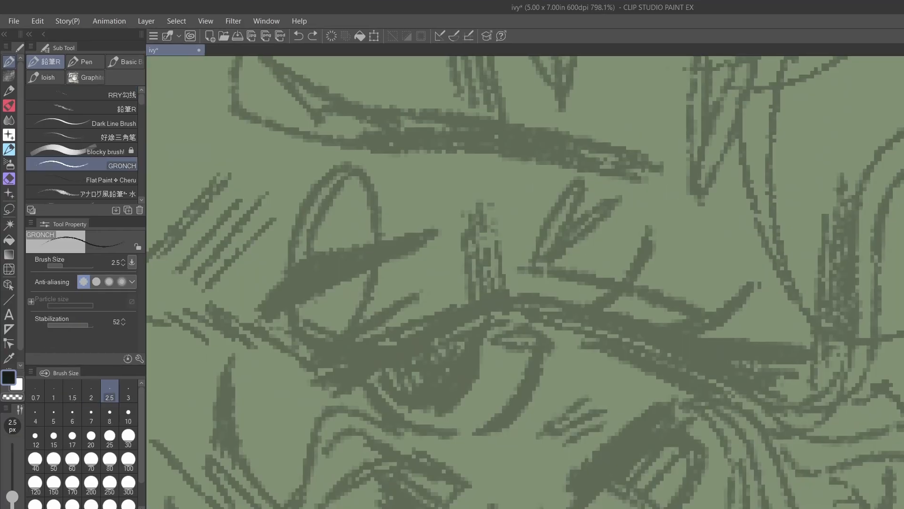
- Ink the inner half of the right-hand eye's upper lid with the GRONCH brush at 1.5 px
key(bracketleft)
key(bracketleft)
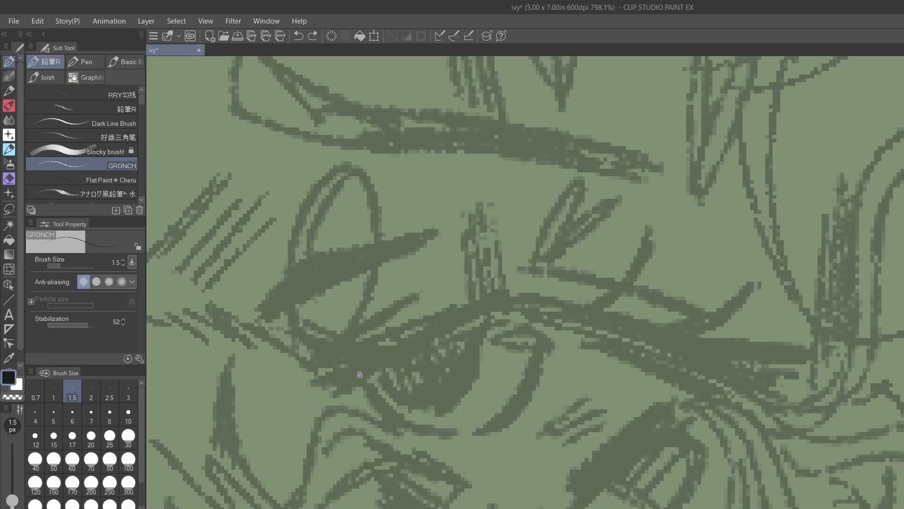
drag(346, 385, 450, 323)
drag(361, 369, 482, 309)
- Thicken the right-hand eye's upper lid curve at 2 px and extend it outward into a forked, tapered outer wing
key(bracketright)
key(bracketright)
key(bracketright)
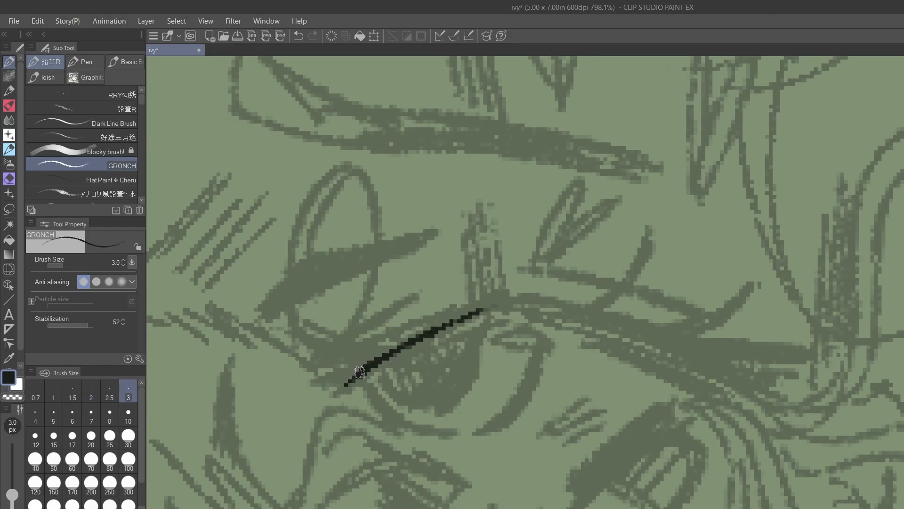
key(bracketleft)
key(bracketleft)
drag(358, 372, 468, 315)
drag(385, 358, 495, 308)
scroll(510, 303, down, 2)
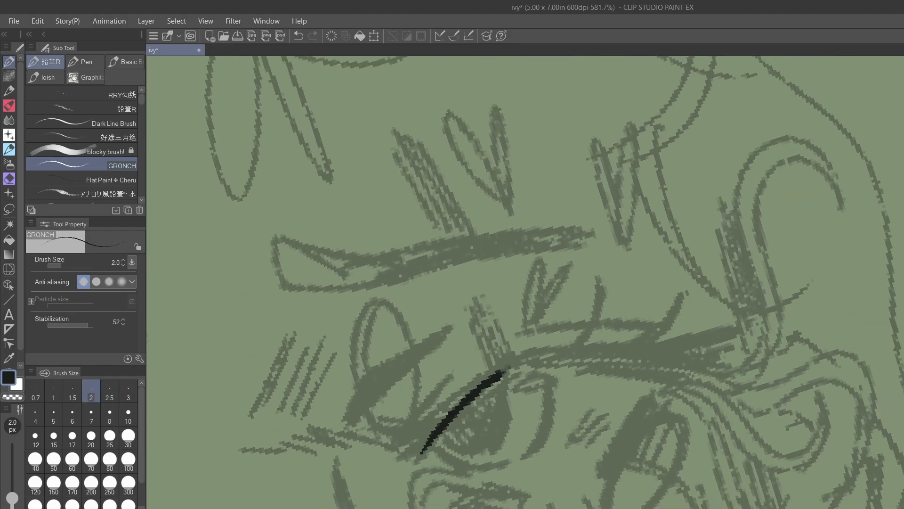
mouse_move(504, 375)
mouse_down()
mouse_move(618, 361)
mouse_move(734, 363)
mouse_move(655, 353)
mouse_move(736, 332)
mouse_move(678, 356)
mouse_move(755, 370)
mouse_up()
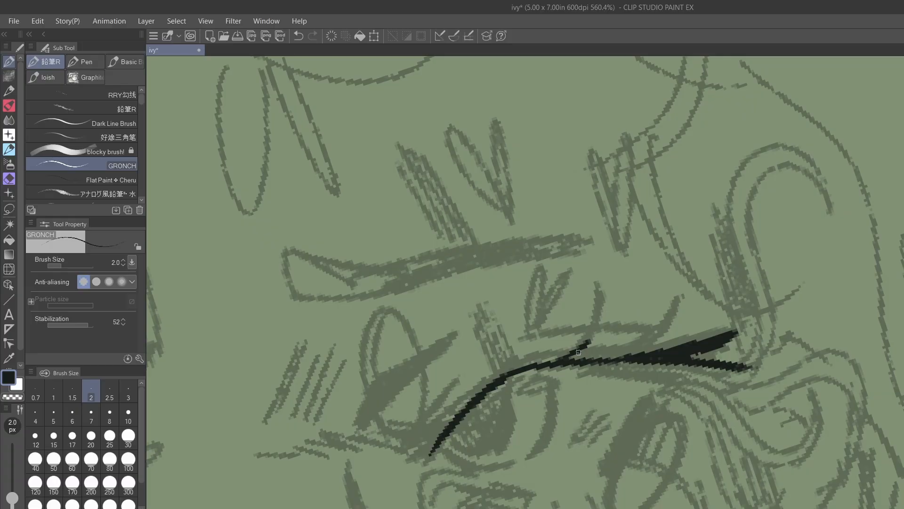
mouse_move(565, 360)
mouse_down()
mouse_move(597, 306)
mouse_move(573, 355)
mouse_up()
key(bracketright)
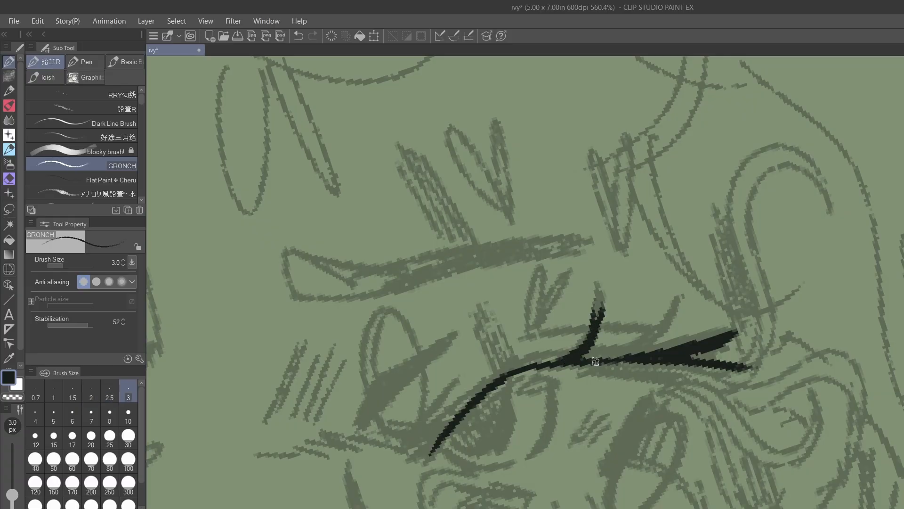
key(ctrl+z)
key(ctrl+z)
key(ctrl+z)
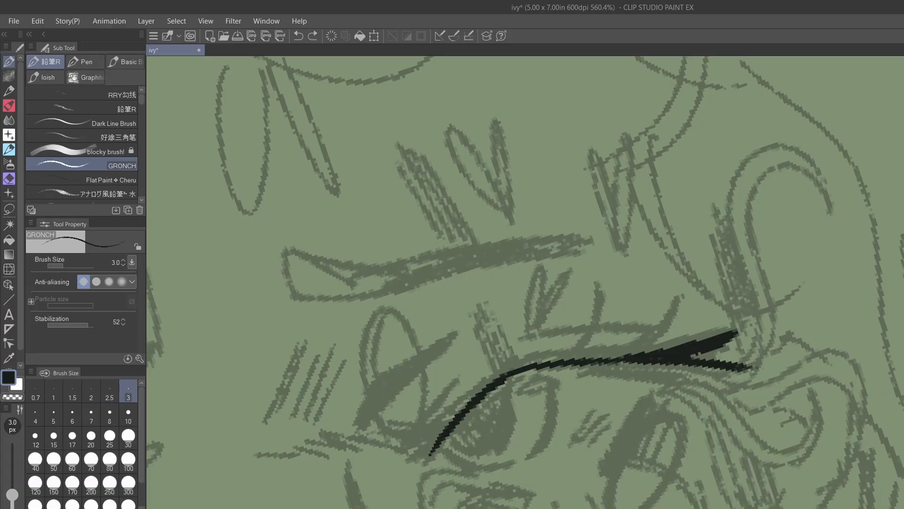
- Ink a solid tapered wedge above the right-hand eye's inner corner, plus a crease line above the lid and a short corner stroke
mouse_move(449, 332)
mouse_down()
mouse_move(372, 383)
mouse_move(358, 426)
mouse_move(448, 338)
mouse_move(372, 391)
mouse_move(377, 375)
mouse_move(379, 396)
mouse_up()
key(bracketleft)
key(bracketleft)
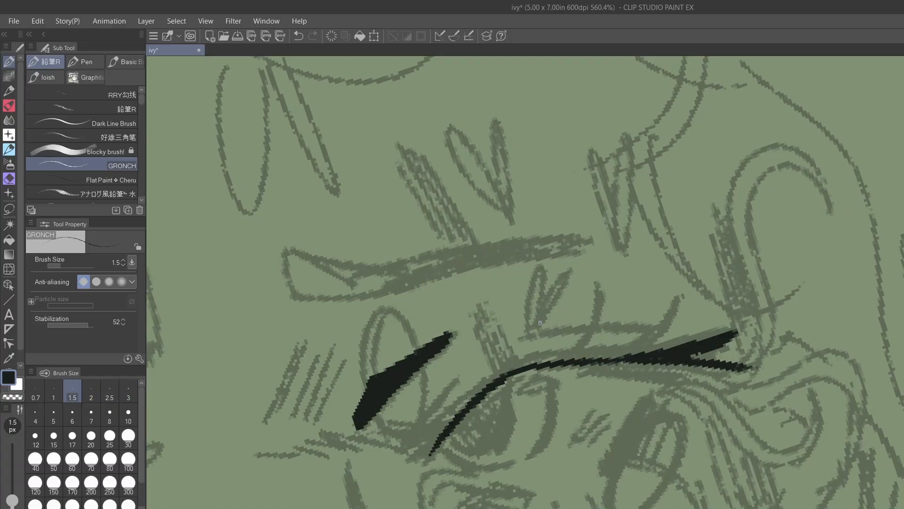
key(bracketleft)
drag(526, 322, 652, 319)
key(bracketright)
key(bracketright)
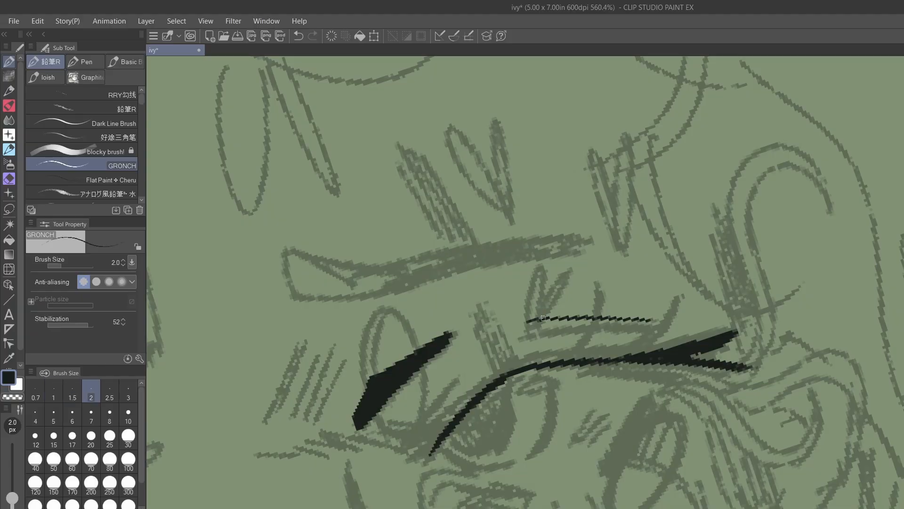
drag(543, 318, 656, 322)
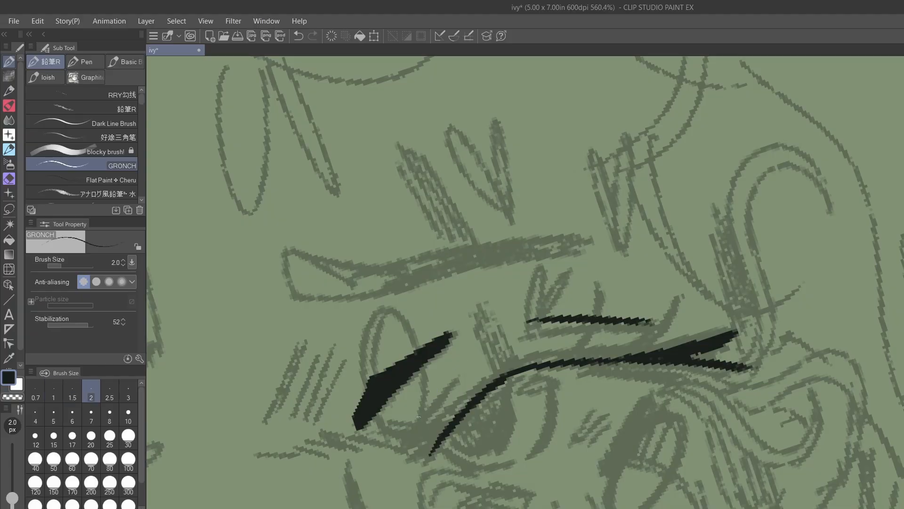
drag(440, 385, 407, 452)
- Ink tapered shading strokes beneath the right-hand eye's inner corner at 2 px
scroll(526, 283, down, 1)
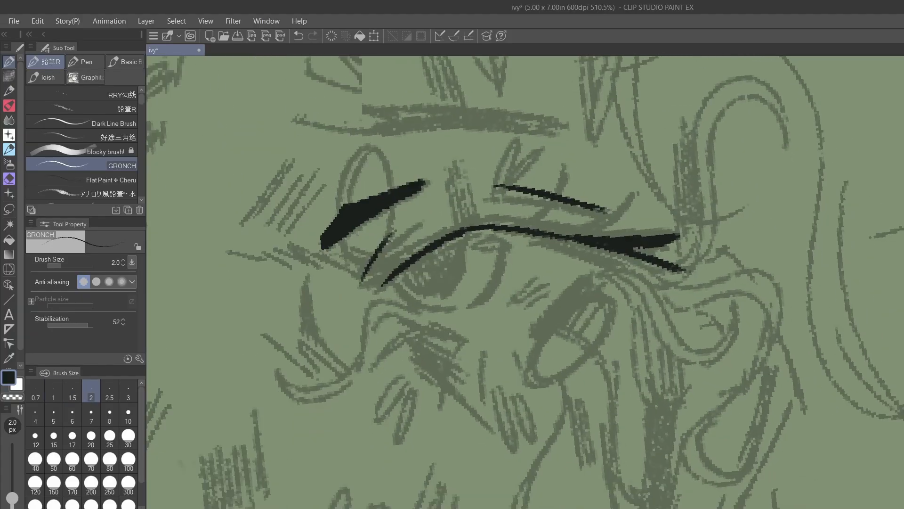
key(asciicircum)
drag(385, 285, 440, 329)
drag(387, 287, 420, 335)
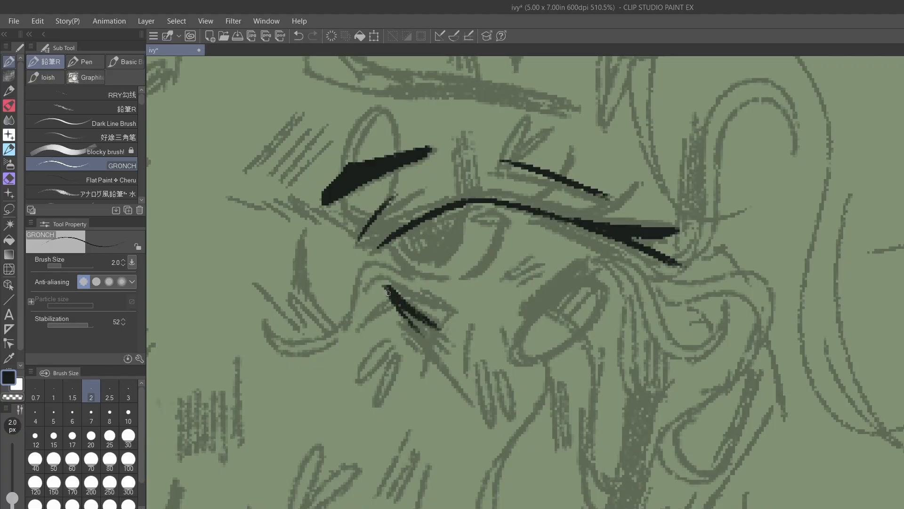
drag(391, 304, 422, 344)
- Hatch a dense diagonal shadow beneath the outer side of the right-hand eye, thinning it out with shorter strokes below
drag(588, 276, 532, 315)
drag(580, 275, 526, 318)
drag(577, 274, 527, 316)
drag(587, 278, 530, 320)
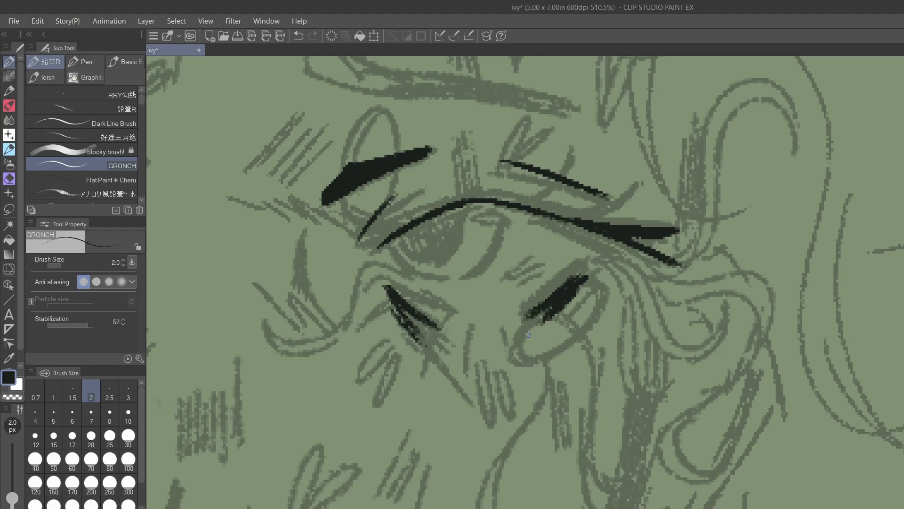
drag(586, 296, 539, 334)
drag(579, 313, 546, 342)
- Outline the oval around the outer hatching and extend the shading strokes under the right-hand eye's inner corner diagonally downward
drag(385, 322, 414, 363)
drag(386, 340, 411, 364)
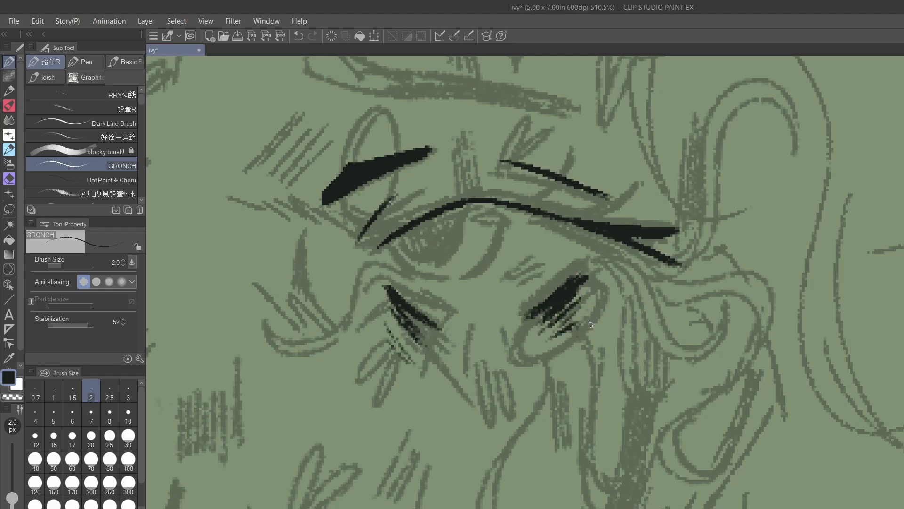
mouse_move(597, 285)
mouse_down()
mouse_move(542, 361)
mouse_move(513, 343)
mouse_move(585, 339)
mouse_up()
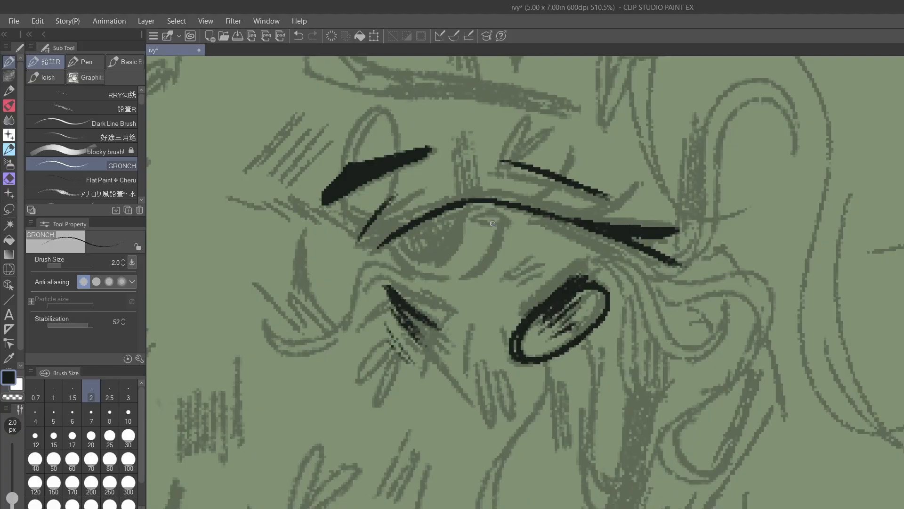
drag(391, 308, 418, 374)
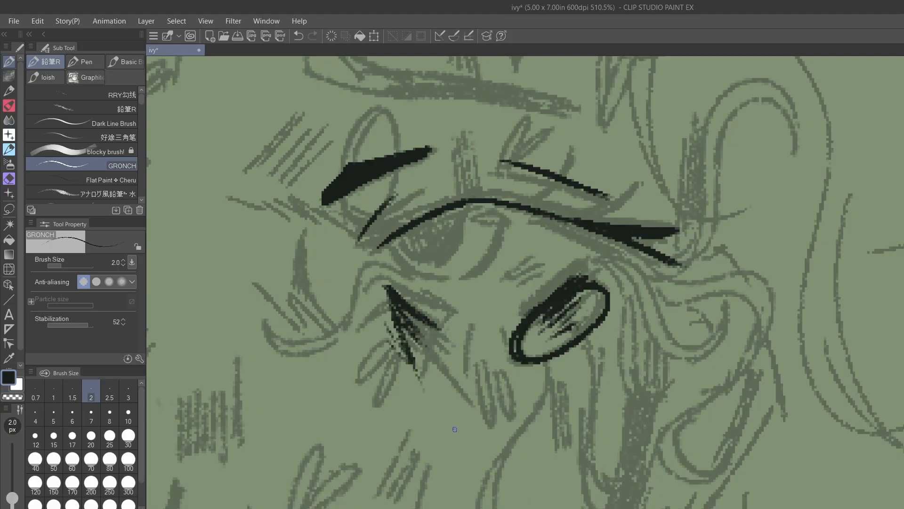
scroll(474, 140, down, 1)
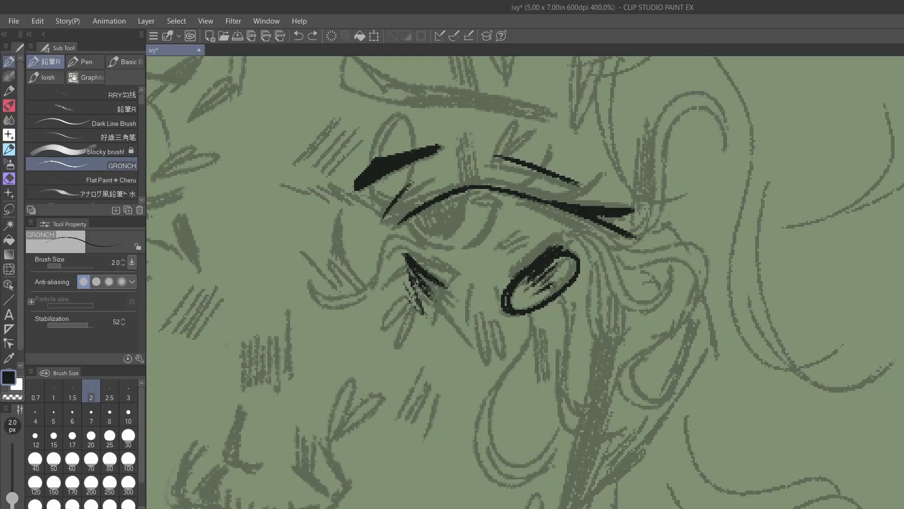
drag(414, 281, 469, 339)
mouse_move(558, 299)
mouse_down()
mouse_move(536, 322)
mouse_move(563, 326)
mouse_up()
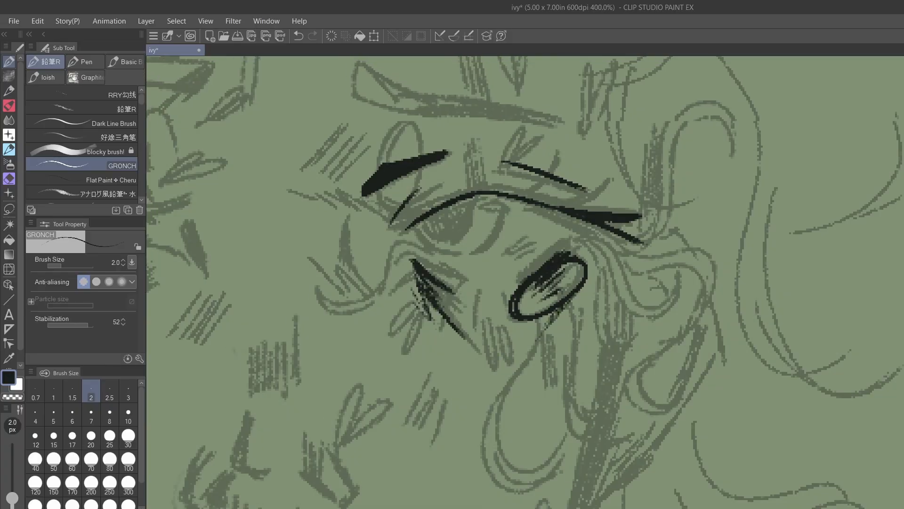
- Outline the right-hand eye's pupil and iris, adding a small oval highlight and tiny specks at 1 px
scroll(819, 452, down, 1)
mouse_move(455, 244)
mouse_down()
mouse_move(487, 263)
mouse_move(501, 248)
mouse_move(499, 219)
mouse_up()
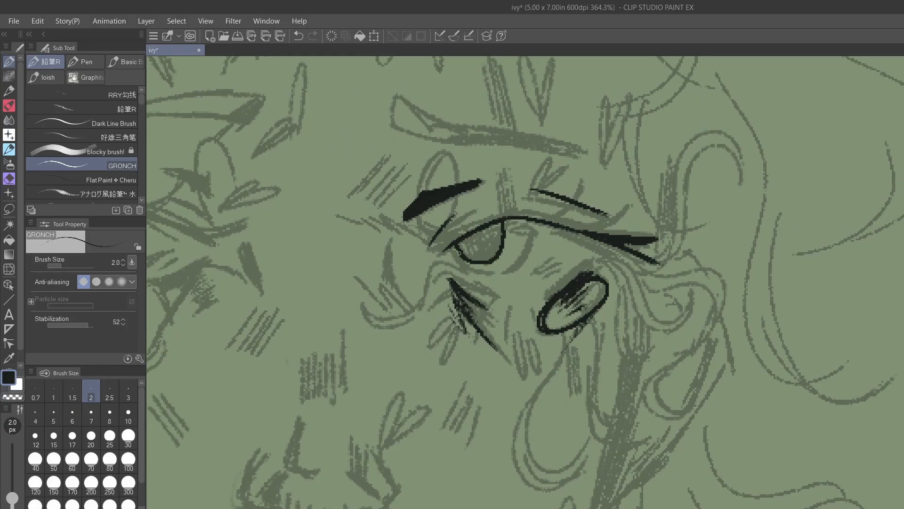
mouse_move(450, 247)
mouse_down()
mouse_move(476, 274)
mouse_move(512, 272)
mouse_move(532, 230)
mouse_move(511, 230)
mouse_move(538, 235)
mouse_move(510, 234)
mouse_move(534, 238)
mouse_move(528, 226)
mouse_up()
key(bracketleft)
key(ctrl+z)
mouse_move(505, 254)
mouse_down()
mouse_move(526, 247)
mouse_move(550, 273)
mouse_up()
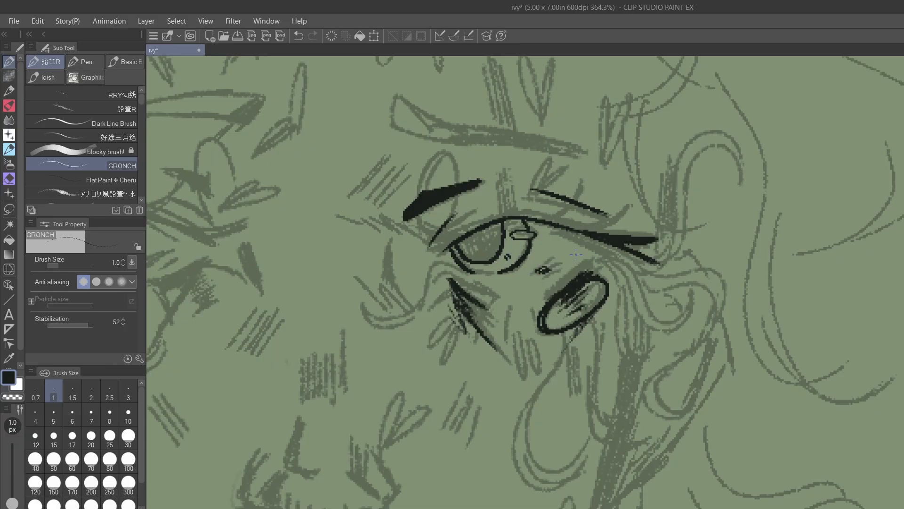
- Ink a thin line beneath the right-hand eye's upper lid and small marks above the iris at 1 px
scroll(576, 254, down, 1)
drag(493, 237, 632, 239)
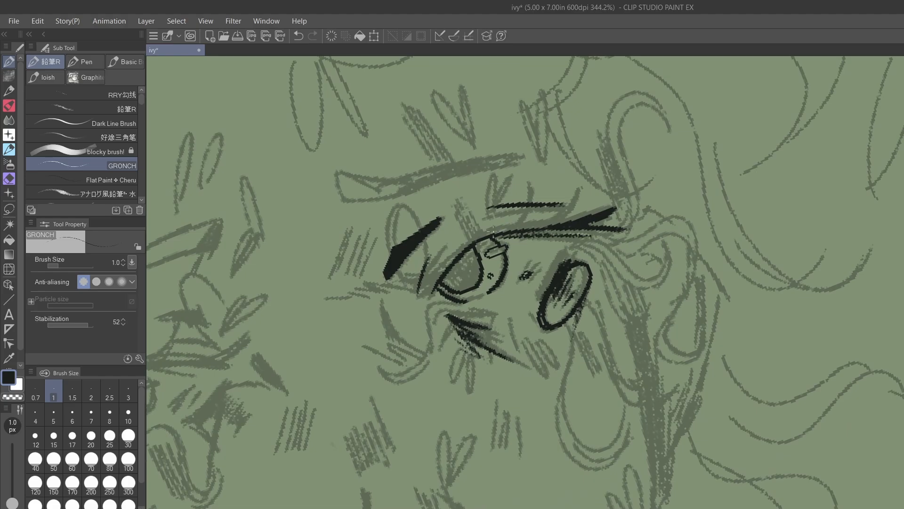
mouse_move(469, 240)
mouse_down()
mouse_move(494, 230)
mouse_move(470, 231)
mouse_move(467, 221)
mouse_up()
drag(518, 211, 697, 181)
scroll(552, 216, down, 3)
scroll(552, 217, up, 3)
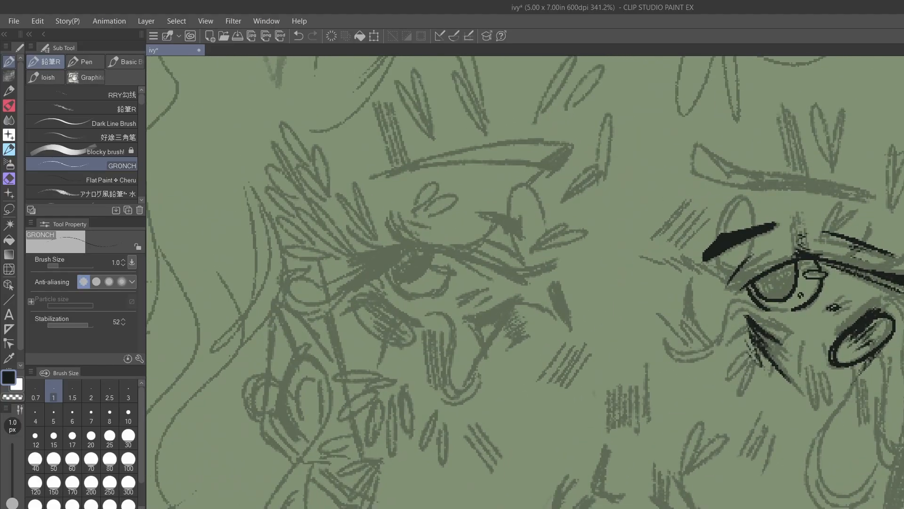
scroll(531, 385, up, 1)
drag(399, 237, 345, 276)
key(ctrl+z)
key(ctrl+z)
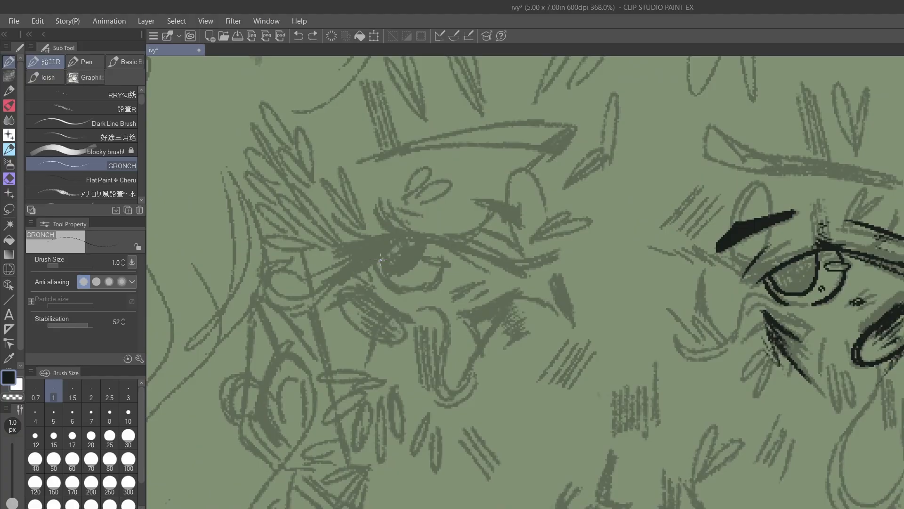
- Ink the full upper lid curve of the left-hand eye at 1.5 px
key(bracketright)
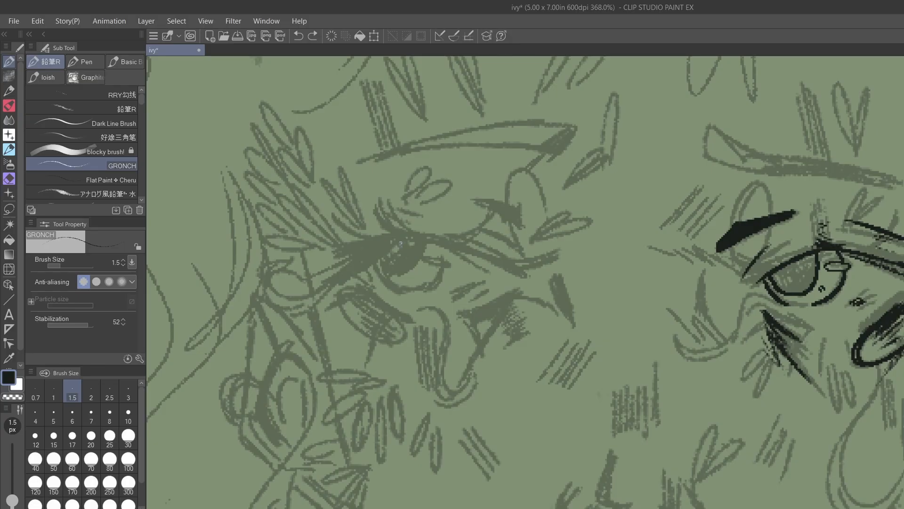
drag(400, 243, 330, 277)
mouse_move(381, 250)
mouse_down()
mouse_move(415, 237)
mouse_move(523, 276)
mouse_up()
key(ctrl+z)
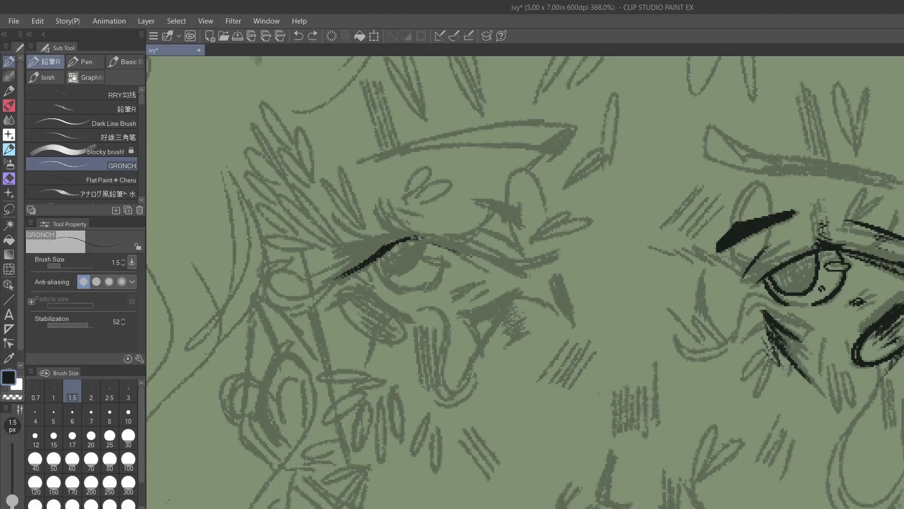
drag(417, 237, 511, 273)
- Hatch tapered diagonal shadows beneath the outer and inner sides of the left-hand eye
mouse_move(426, 239)
mouse_down()
mouse_move(329, 278)
mouse_move(408, 317)
mouse_up()
mouse_move(365, 294)
mouse_down()
mouse_move(412, 321)
mouse_move(391, 313)
mouse_up()
mouse_move(493, 299)
mouse_down()
mouse_move(460, 315)
mouse_move(478, 324)
mouse_up()
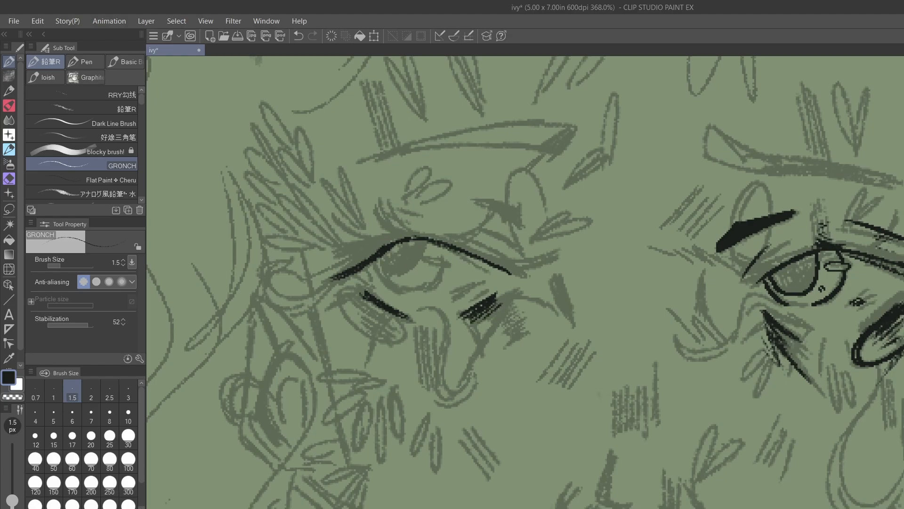
drag(360, 292, 400, 324)
drag(365, 306, 395, 331)
- Outline the oval around the hatching beneath the left-hand eye's outer side
drag(362, 289, 395, 345)
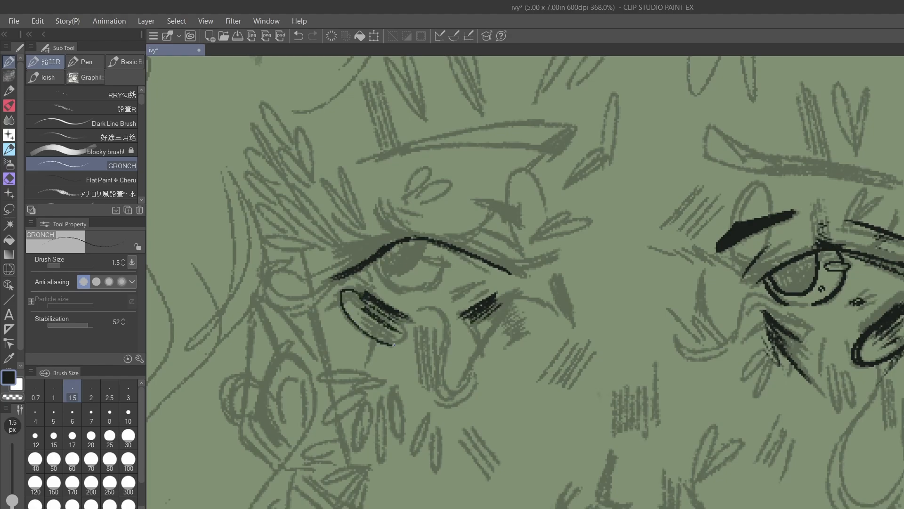
drag(396, 315, 408, 343)
mouse_move(363, 290)
mouse_down()
mouse_move(377, 338)
mouse_move(407, 343)
mouse_up()
- Ink two diagonal lines converging below the left-hand eye, one from the inner shading and one along the oval
drag(500, 310, 459, 373)
drag(490, 328, 456, 379)
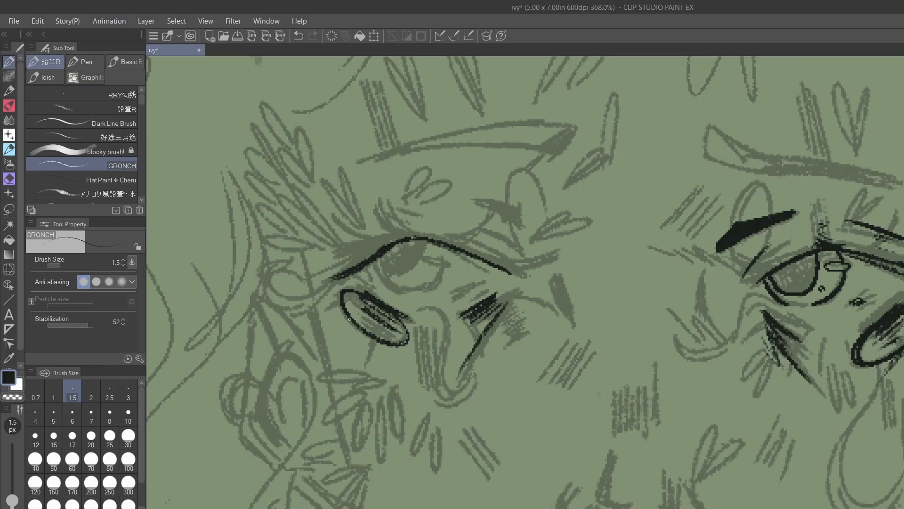
drag(332, 306, 393, 365)
drag(348, 319, 409, 379)
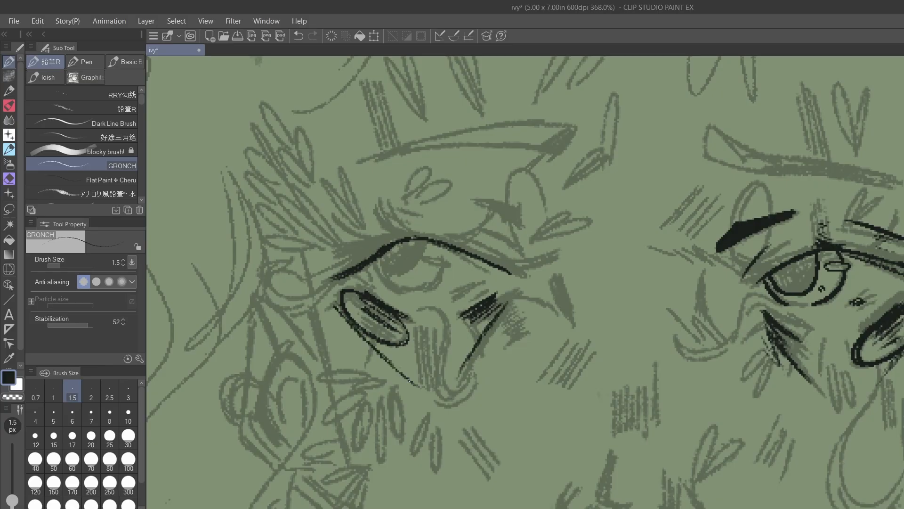
- Ink a solid curved wedge and crease strokes above the left-hand eye's inner lid, and tapered lashes at its outer corner
mouse_move(465, 237)
mouse_down()
mouse_move(521, 222)
mouse_move(517, 210)
mouse_move(486, 204)
mouse_move(521, 232)
mouse_move(519, 216)
mouse_move(474, 204)
mouse_move(518, 212)
mouse_move(470, 206)
mouse_move(519, 215)
mouse_up()
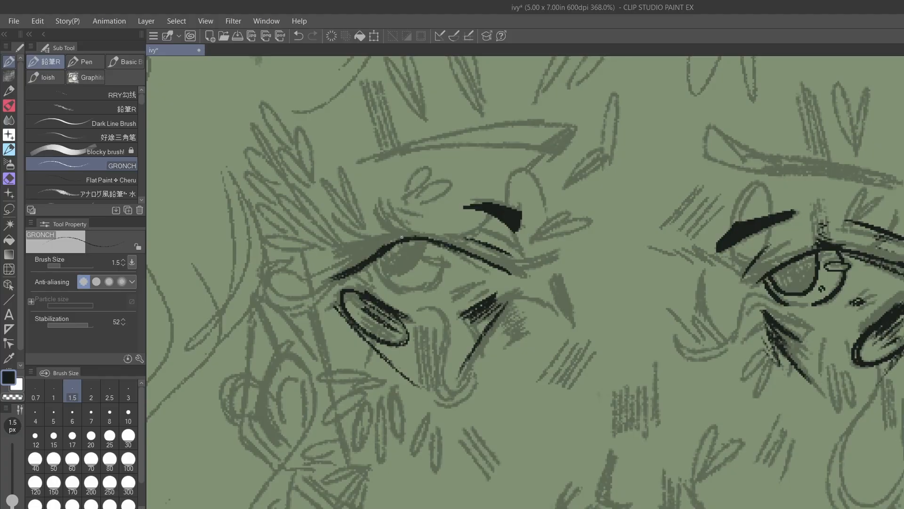
mouse_move(402, 237)
mouse_down()
mouse_move(426, 232)
mouse_move(414, 220)
mouse_move(348, 265)
mouse_move(328, 264)
mouse_up()
mouse_move(380, 248)
mouse_down()
mouse_move(319, 255)
mouse_move(349, 263)
mouse_move(378, 254)
mouse_move(339, 264)
mouse_move(389, 250)
mouse_move(332, 257)
mouse_move(364, 262)
mouse_move(321, 281)
mouse_up()
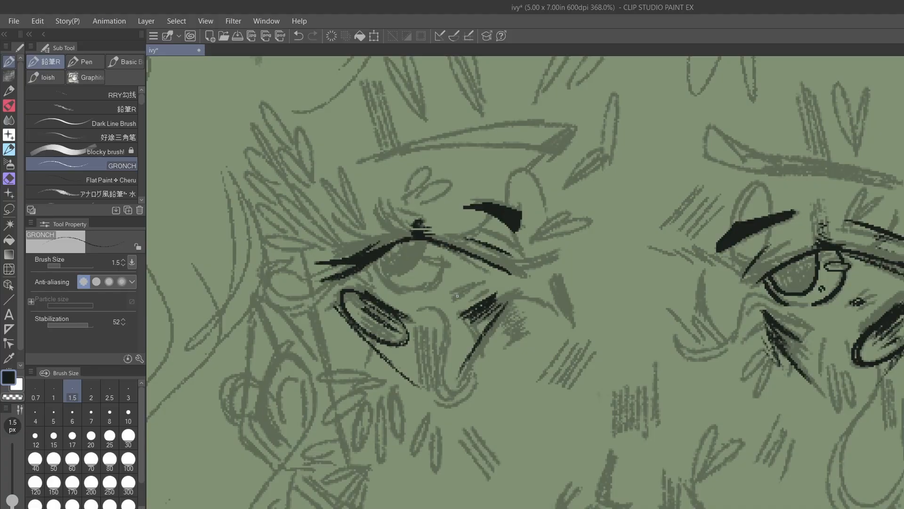
- Add short hatch marks beneath the left-hand eye and a small elongated highlight on its iris
drag(448, 282, 458, 292)
drag(454, 286, 461, 295)
mouse_move(447, 258)
mouse_down()
mouse_move(423, 260)
mouse_move(448, 262)
mouse_up()
- Outline the pupil and iris of the left-hand eye and add tiny specks around the iris's lower edge
mouse_move(377, 259)
mouse_down()
mouse_move(408, 274)
mouse_move(434, 238)
mouse_up()
key(ctrl+z)
mouse_move(378, 257)
mouse_down()
mouse_move(394, 276)
mouse_move(418, 259)
mouse_move(428, 234)
mouse_up()
key(ctrl+z)
mouse_move(377, 259)
mouse_down()
mouse_move(396, 278)
mouse_move(421, 256)
mouse_move(422, 241)
mouse_up()
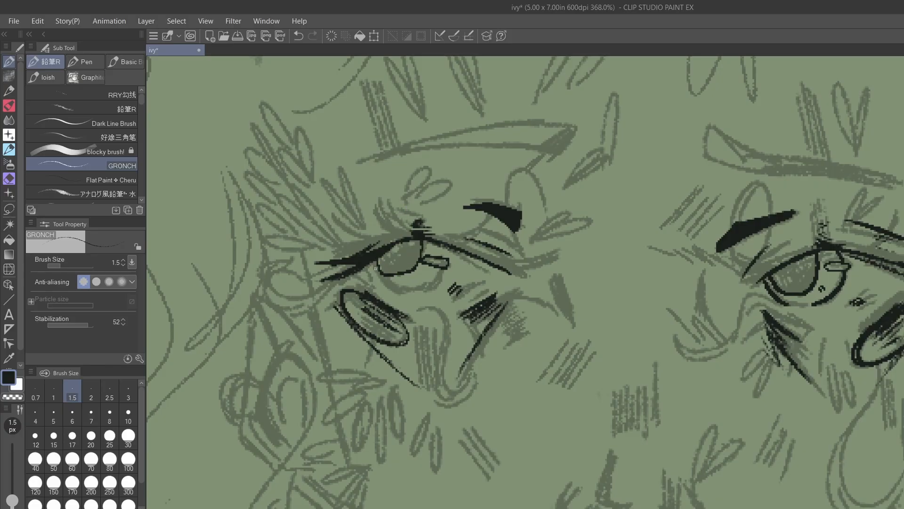
mouse_move(375, 269)
mouse_down()
mouse_move(379, 283)
mouse_move(410, 297)
mouse_move(436, 283)
mouse_move(441, 245)
mouse_move(437, 279)
mouse_move(411, 288)
mouse_move(426, 305)
mouse_up()
drag(429, 300, 430, 306)
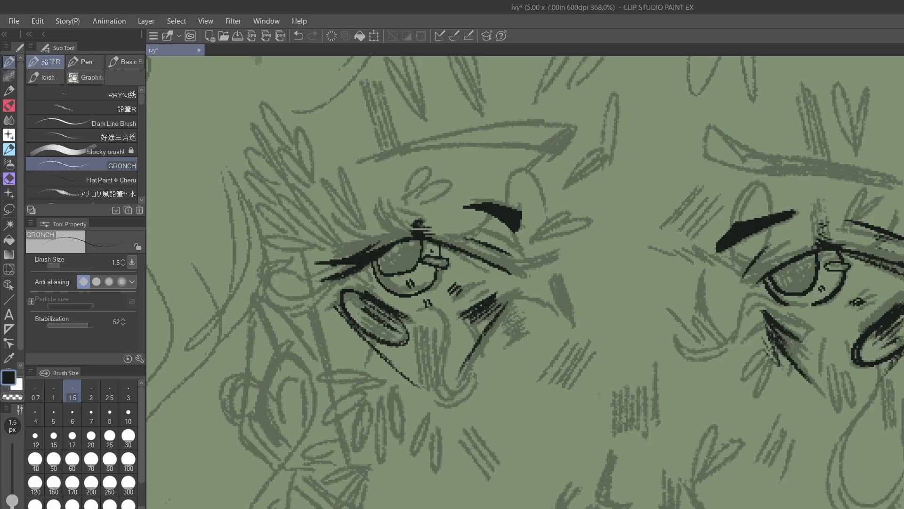
- Add small specks and narrow oval marks beside and below both eyes, and save the file
drag(473, 268, 479, 274)
drag(859, 280, 900, 289)
drag(870, 283, 901, 291)
mouse_move(485, 289)
mouse_down()
mouse_move(461, 295)
mouse_move(485, 290)
mouse_up()
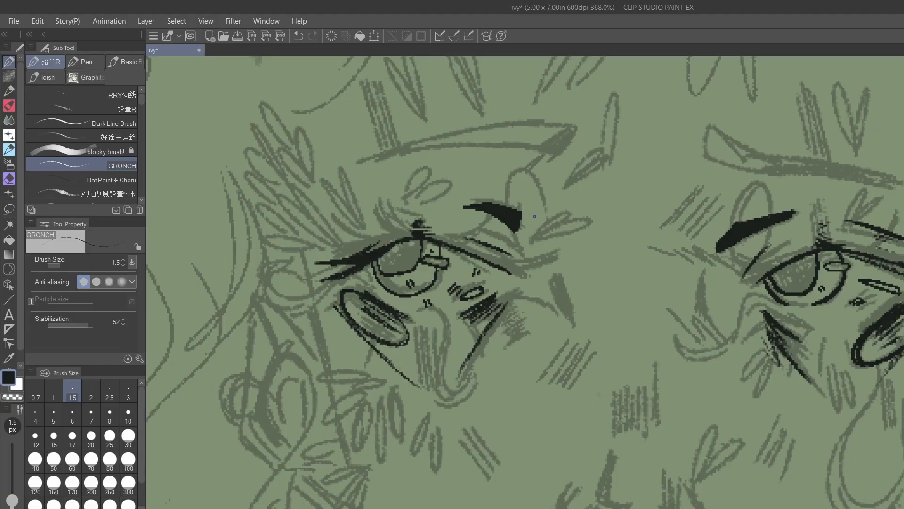
key(ctrl+s)
mouse_move(494, 267)
mouse_down()
mouse_move(531, 275)
mouse_move(537, 265)
mouse_up()
key(ctrl+z)
key(ctrl+z)
key(ctrl+z)
key(ctrl+z)
key(ctrl+z)
- Extend the inner end of the left-hand eye's upper lid and switch to the Dark Line Brush at 2 px
drag(499, 269, 516, 276)
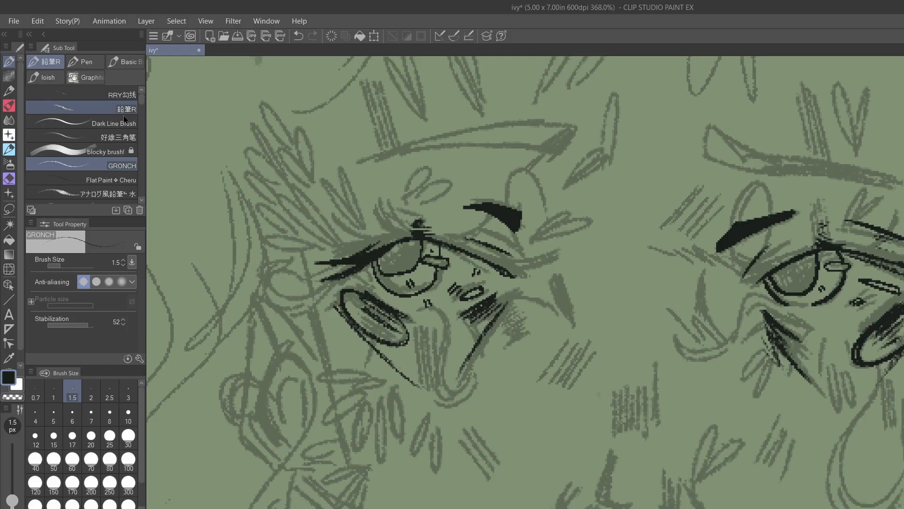
click(134, 126)
click(91, 395)
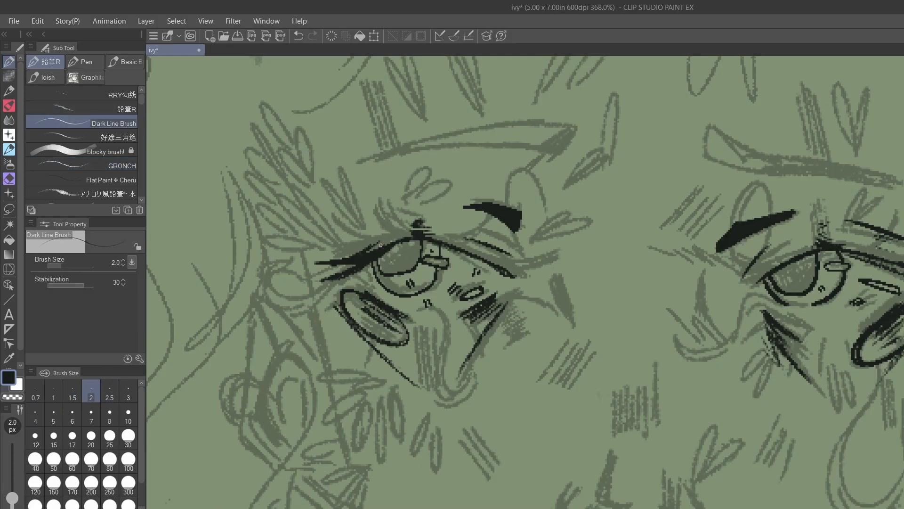
- Ink curved lashes at both ends of the left-hand eye's upper lid with the Dark Line Brush, raising its size to 2.5 px
drag(384, 246, 336, 231)
mouse_move(408, 238)
mouse_down()
mouse_move(354, 215)
mouse_move(353, 225)
mouse_up()
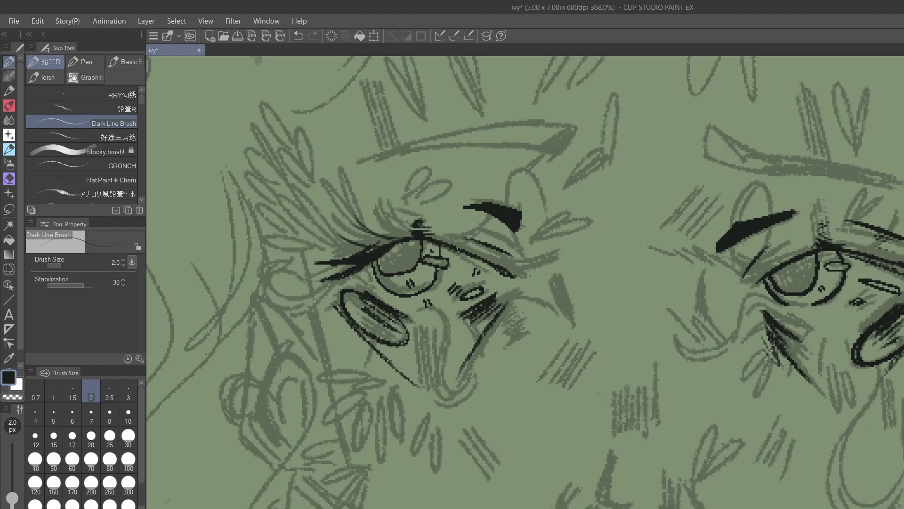
key(bracketright)
mouse_move(456, 252)
mouse_down()
mouse_move(503, 233)
mouse_move(501, 224)
mouse_up()
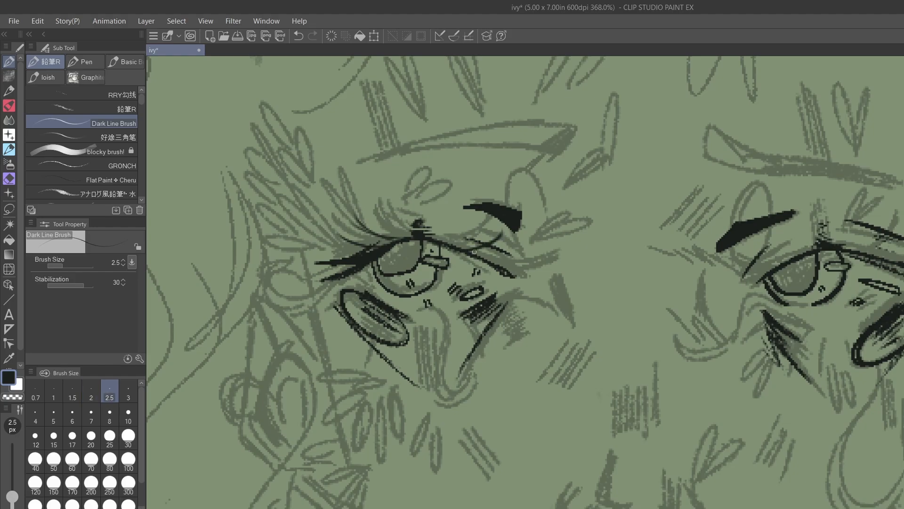
drag(491, 264, 537, 258)
drag(342, 273, 318, 278)
drag(497, 267, 524, 277)
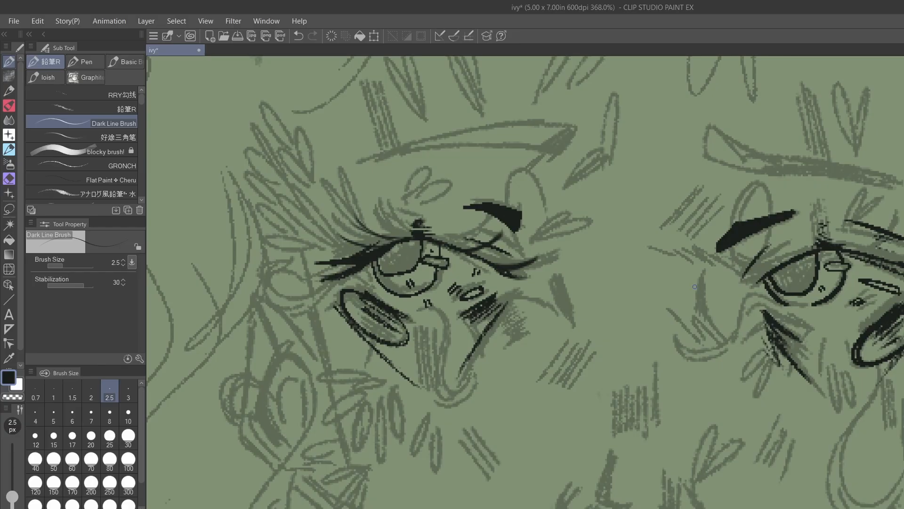
- Ink curved lashes along the upper lid of the right-hand eye, from the inner to the outer end
drag(767, 277, 723, 289)
drag(799, 254, 756, 238)
drag(868, 255, 903, 226)
mouse_move(877, 257)
mouse_down()
mouse_move(899, 241)
mouse_move(898, 266)
mouse_up()
mouse_move(891, 258)
mouse_down()
mouse_move(903, 262)
mouse_move(898, 269)
mouse_up()
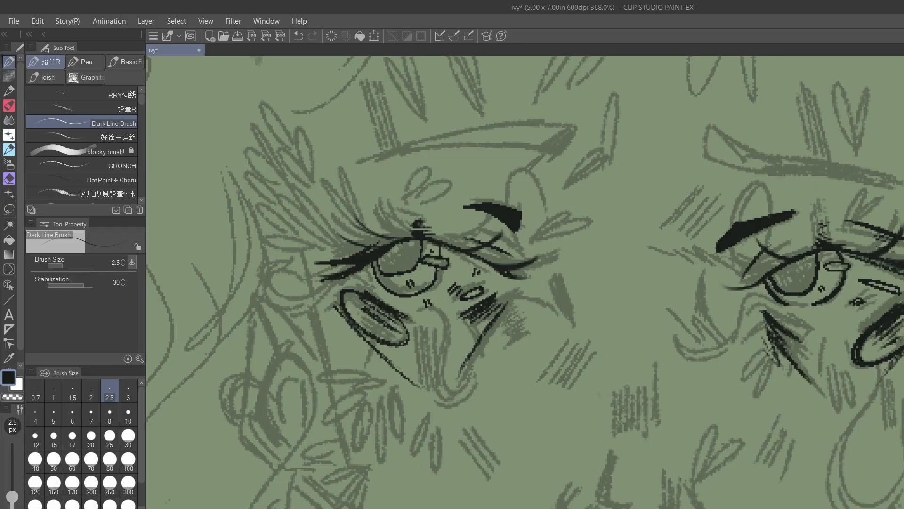
drag(768, 324, 742, 347)
drag(766, 322, 739, 347)
drag(789, 335, 781, 355)
key(ctrl+z)
key(ctrl+z)
key(ctrl+z)
key(ctrl+z)
- Ink the lower lashes of the right-hand eye, from the inner corner to the oval shape beneath it
mouse_move(766, 320)
mouse_down()
mouse_move(733, 325)
mouse_move(741, 322)
mouse_up()
mouse_move(763, 316)
mouse_down()
mouse_move(739, 321)
mouse_move(769, 359)
mouse_move(766, 369)
mouse_up()
drag(783, 330, 768, 364)
drag(816, 348, 815, 391)
drag(851, 348, 859, 383)
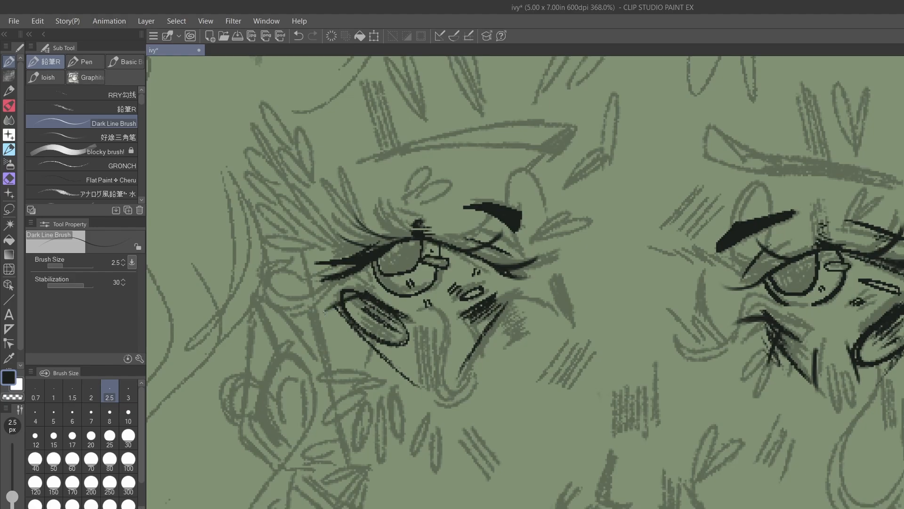
- Ink the lower lashes of the left-hand eye across the shading beneath it
drag(379, 310, 358, 357)
mouse_move(461, 320)
mouse_down()
mouse_move(483, 354)
mouse_move(501, 310)
mouse_move(528, 298)
mouse_move(480, 333)
mouse_up()
drag(426, 324, 419, 362)
mouse_move(444, 326)
mouse_down()
mouse_move(460, 360)
mouse_move(465, 357)
mouse_up()
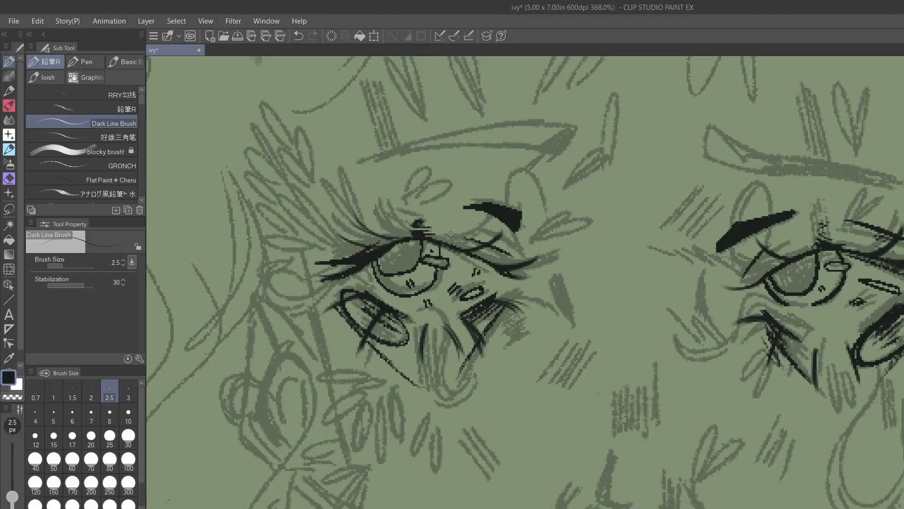
- Thicken the left-hand eye's upper lashes with extra curved strokes at both ends of the lid
drag(401, 239, 373, 242)
drag(383, 233, 365, 238)
drag(487, 261, 530, 241)
drag(455, 248, 489, 226)
drag(484, 230, 493, 216)
mouse_move(461, 247)
mouse_down()
mouse_move(493, 217)
mouse_move(466, 251)
mouse_move(489, 254)
mouse_up()
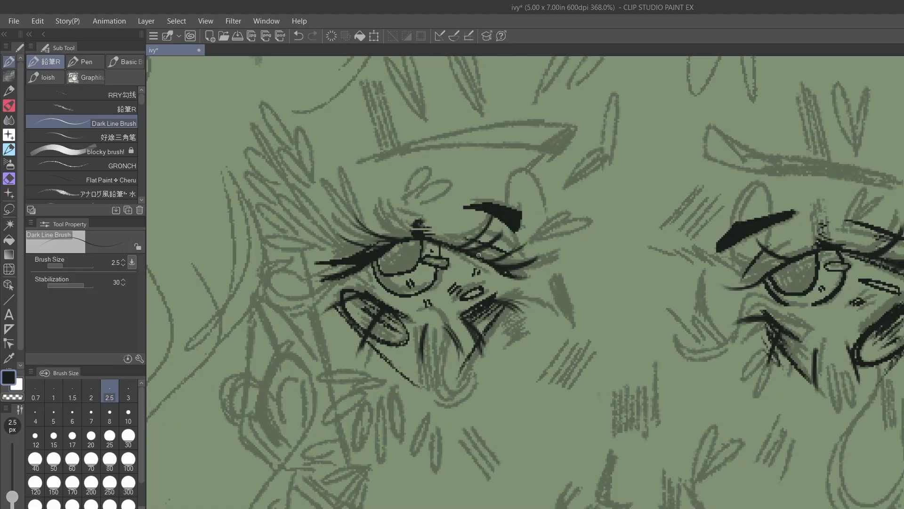
- Try two long lashes rising from the middle of the left-hand eye's upper lid
drag(414, 234, 394, 178)
drag(450, 238, 466, 193)
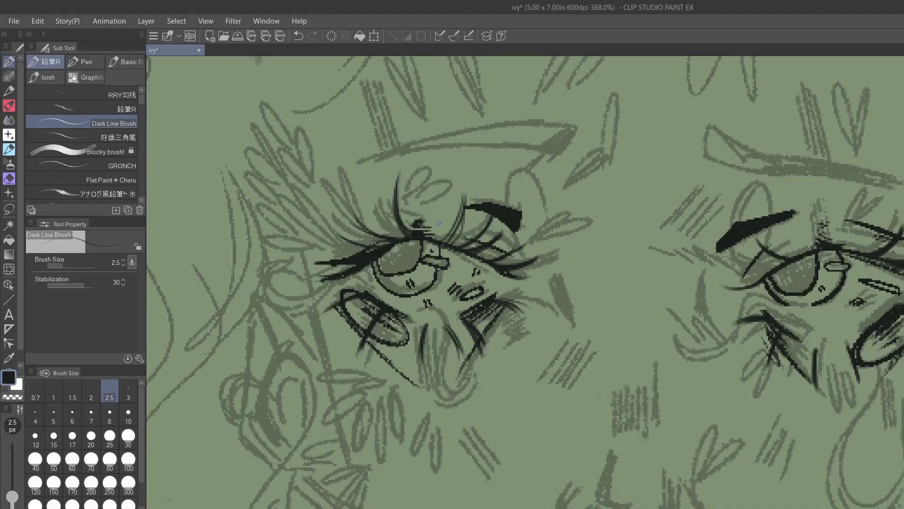
scroll(525, 283, down, 3)
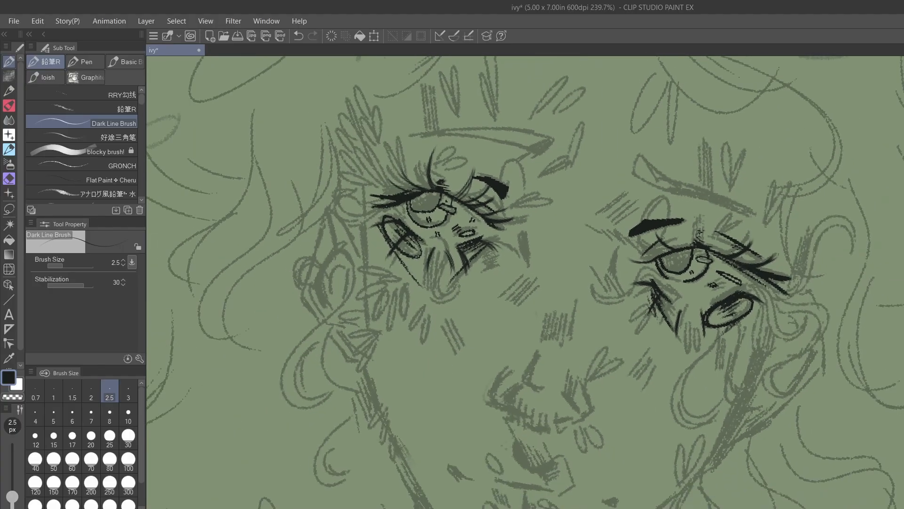
key(ctrl+z)
key(ctrl+z)
key(ctrl+z)
key(ctrl+z)
key(ctrl+z)
key(ctrl+z)
- Add short central lashes to the left-hand eye's upper lid and further lashes to the right-hand eye's upper lid
drag(442, 197, 432, 175)
drag(433, 183, 430, 156)
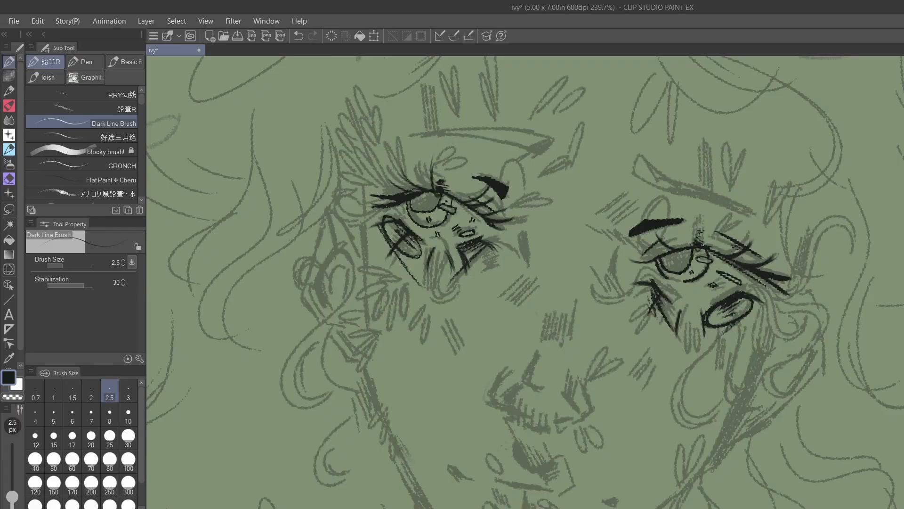
mouse_move(689, 247)
mouse_down()
mouse_move(698, 218)
mouse_move(693, 232)
mouse_move(705, 257)
mouse_move(695, 220)
mouse_move(730, 233)
mouse_move(733, 223)
mouse_up()
key(ctrl+z)
key(ctrl+z)
key(ctrl+z)
mouse_move(640, 254)
mouse_down()
mouse_move(651, 243)
mouse_move(642, 239)
mouse_up()
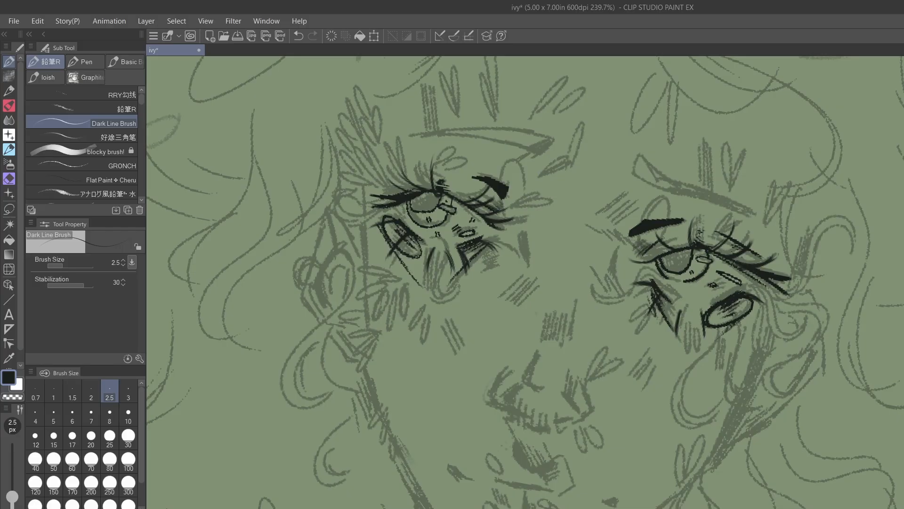
- Add fine hatching beneath the right-hand eye, beside its inner corner folds and around the oval shape
mouse_move(672, 320)
mouse_down()
mouse_move(661, 303)
mouse_move(653, 310)
mouse_up()
drag(722, 323, 743, 320)
mouse_move(723, 337)
mouse_down()
mouse_move(749, 319)
mouse_move(737, 338)
mouse_up()
drag(675, 294, 659, 282)
drag(708, 304, 722, 296)
drag(706, 304, 733, 290)
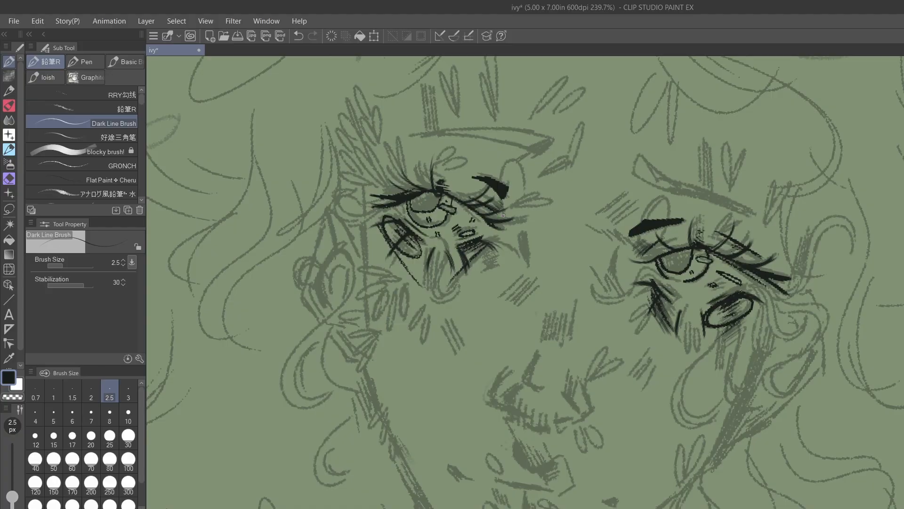
- Outline the wedge-shaped shadow between the left-hand eye's inner corner and the nose bridge
scroll(504, 215, up, 3)
mouse_move(503, 215)
mouse_down()
mouse_move(471, 212)
mouse_move(453, 293)
mouse_up()
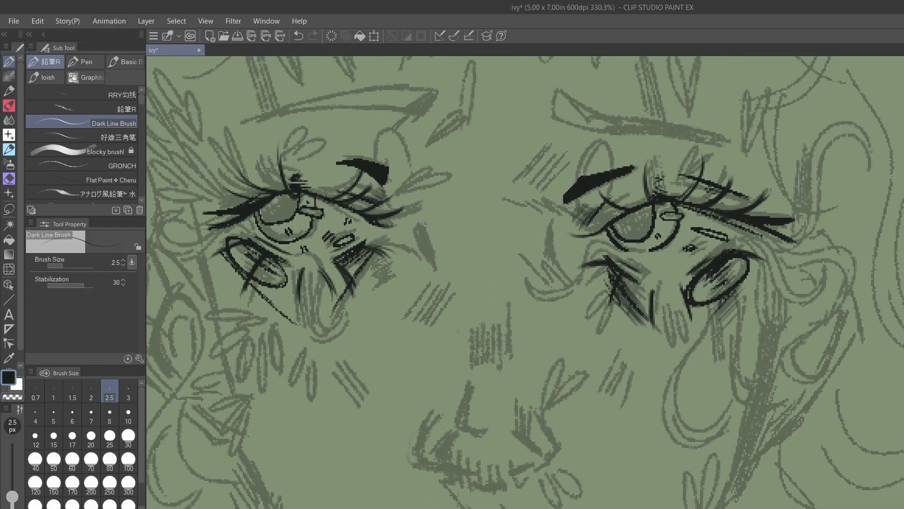
drag(425, 225, 433, 263)
key(ctrl+z)
- Switch to the scraggly liner at 3 px and fill the wedge-shaped shadows on both sides of the nose bridge
mouse_move(125, 165)
mouse_down()
mouse_move(123, 132)
mouse_move(128, 198)
mouse_move(177, 250)
mouse_move(188, 275)
mouse_up()
click(124, 152)
click(118, 184)
drag(166, 184, 200, 286)
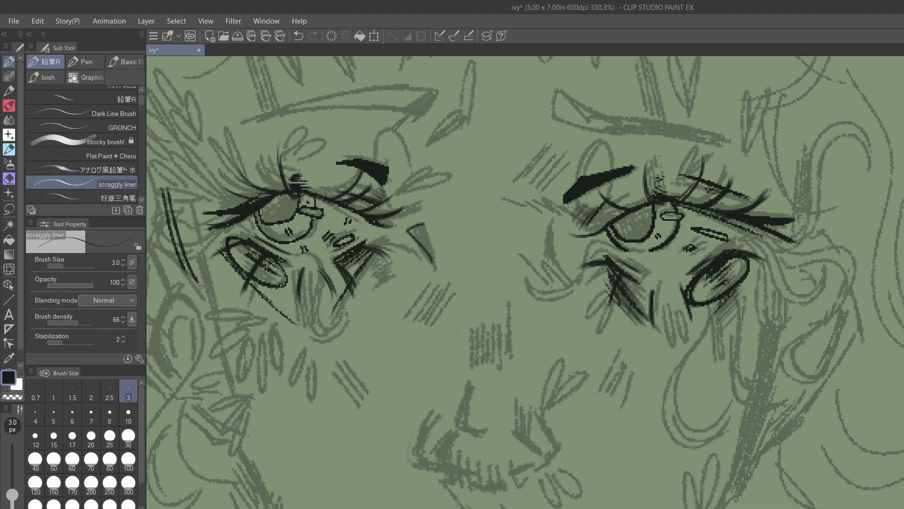
key(ctrl+z)
key(ctrl+z)
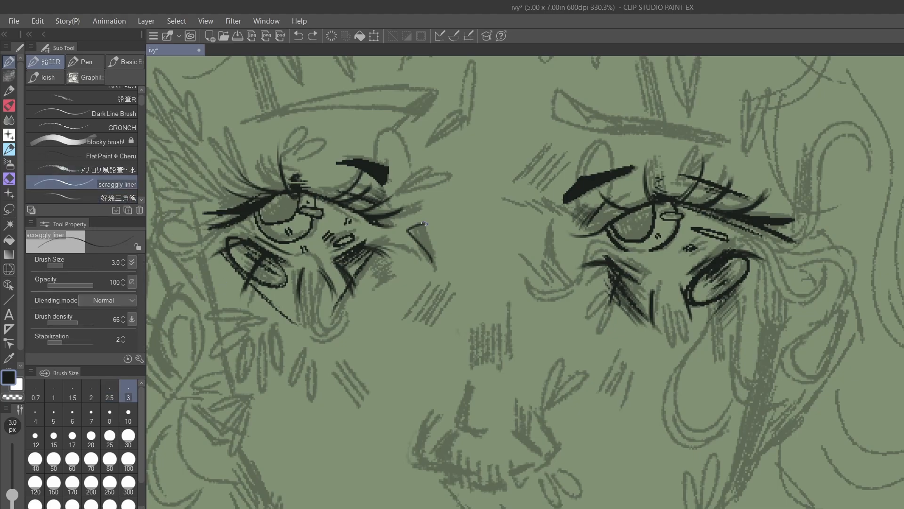
mouse_move(424, 224)
mouse_down()
mouse_move(433, 253)
mouse_move(425, 224)
mouse_move(409, 231)
mouse_move(424, 247)
mouse_move(409, 229)
mouse_move(420, 229)
mouse_move(424, 244)
mouse_move(424, 228)
mouse_move(437, 260)
mouse_up()
drag(553, 221, 548, 264)
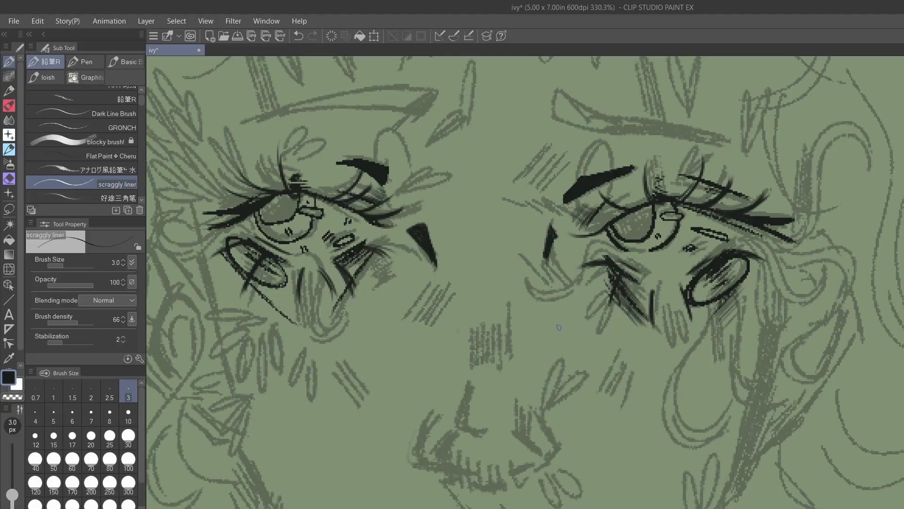
- Move the scraggly liner one place down the brush list and choose the square texture brush
drag(501, 384, 478, 283)
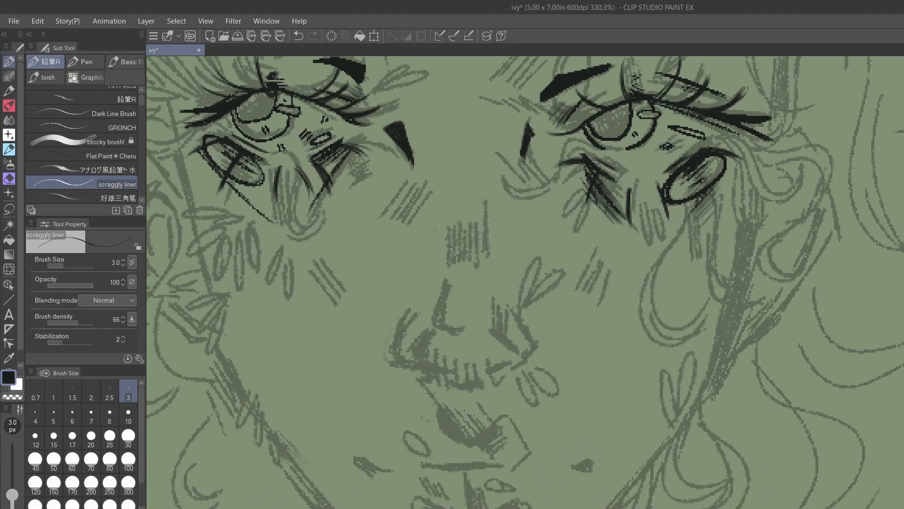
drag(115, 184, 118, 195)
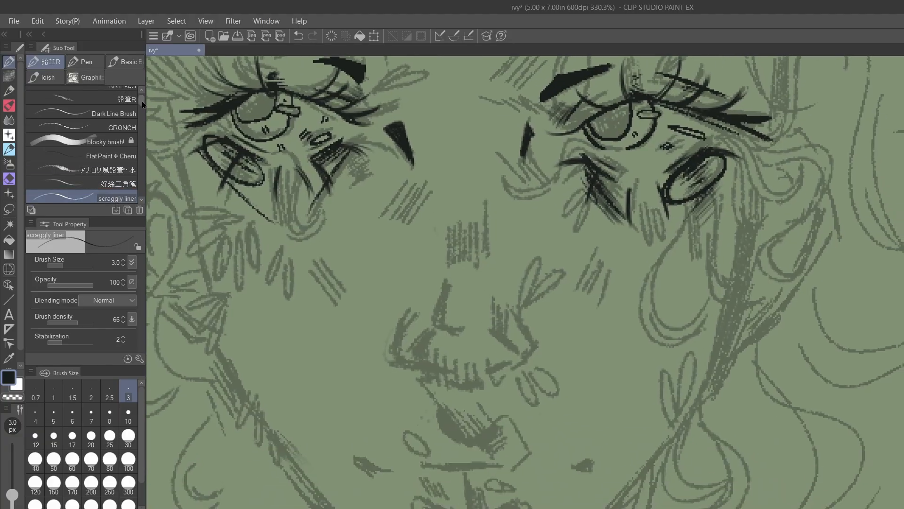
drag(143, 100, 144, 115)
click(94, 132)
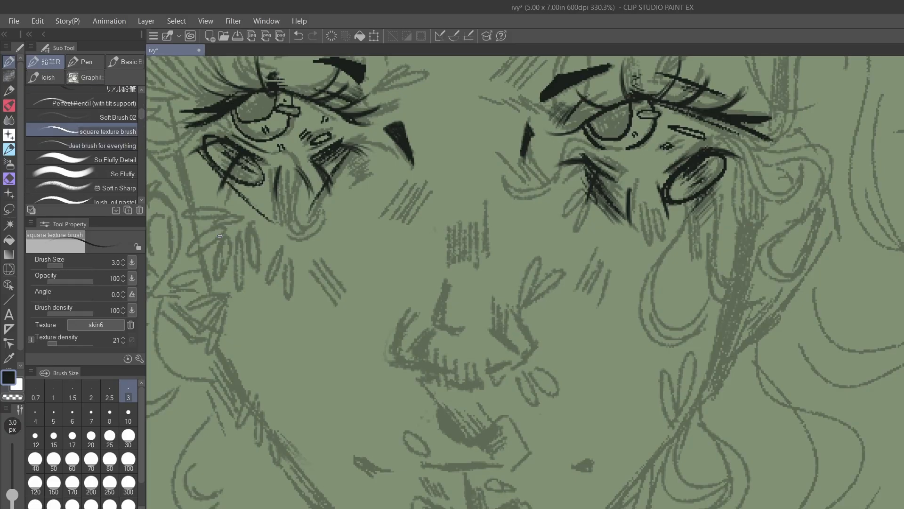
- Try out the square texture brush and Soft Brush 02 with test strokes on the left-hand cheek
drag(219, 235, 223, 308)
drag(225, 236, 228, 308)
key(ctrl+z)
key(ctrl+z)
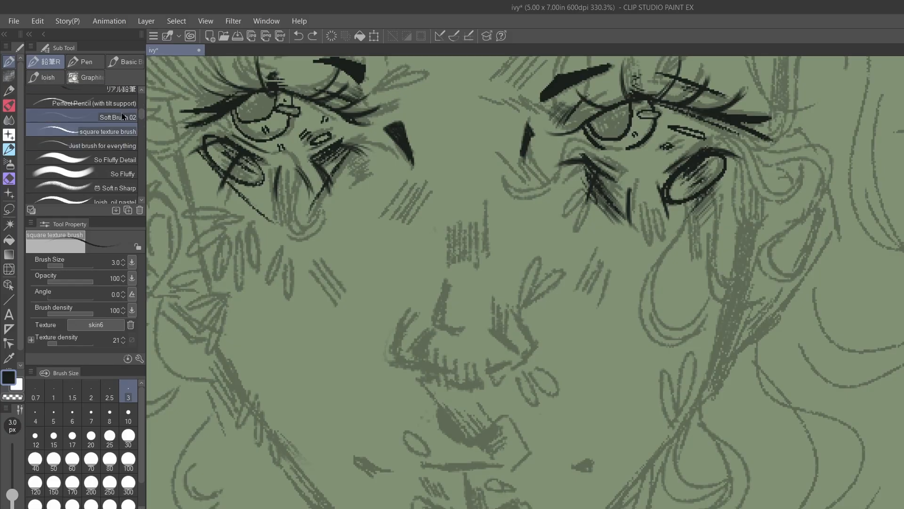
click(122, 117)
drag(231, 247, 237, 321)
mouse_move(243, 253)
mouse_down()
mouse_move(255, 300)
mouse_move(282, 293)
mouse_up()
key(ctrl+z)
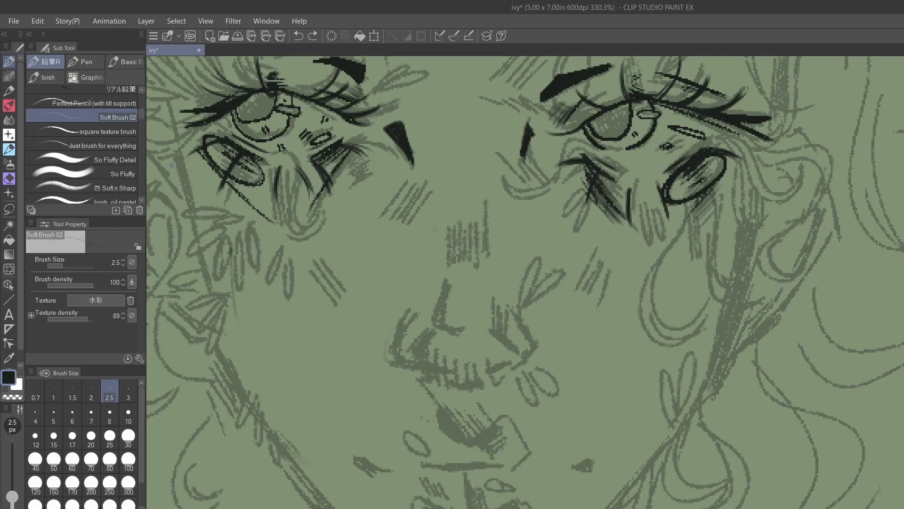
- Select the So Fluffy Detail, So Fluffy and square texture brushes together and move them up the brush list
click(115, 160)
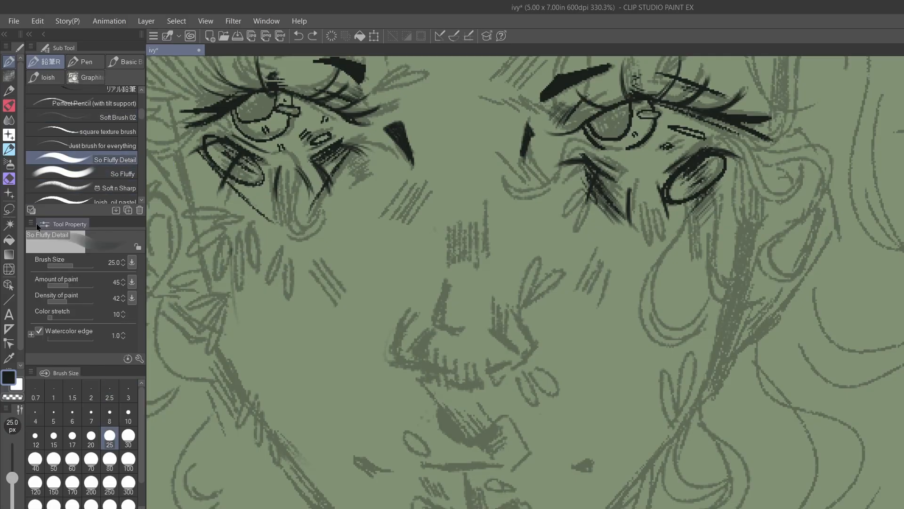
click(31, 209)
click(75, 173)
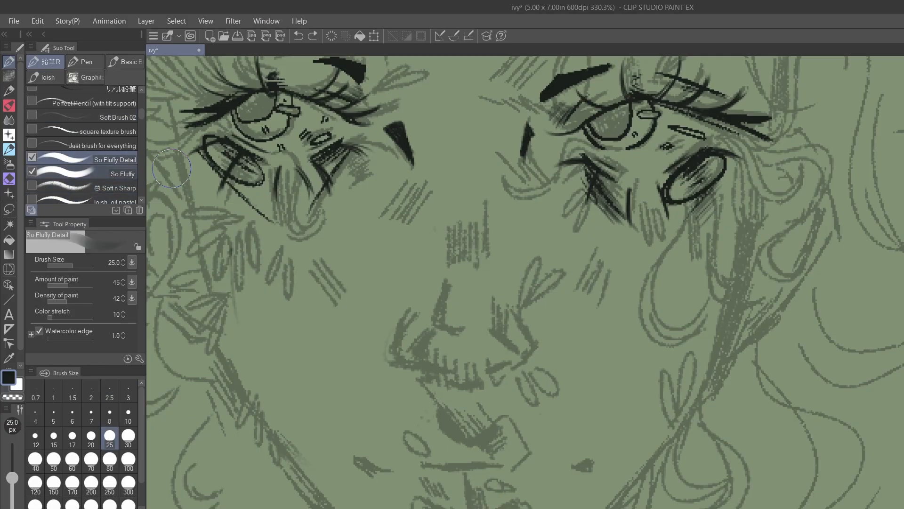
click(75, 134)
click(108, 145)
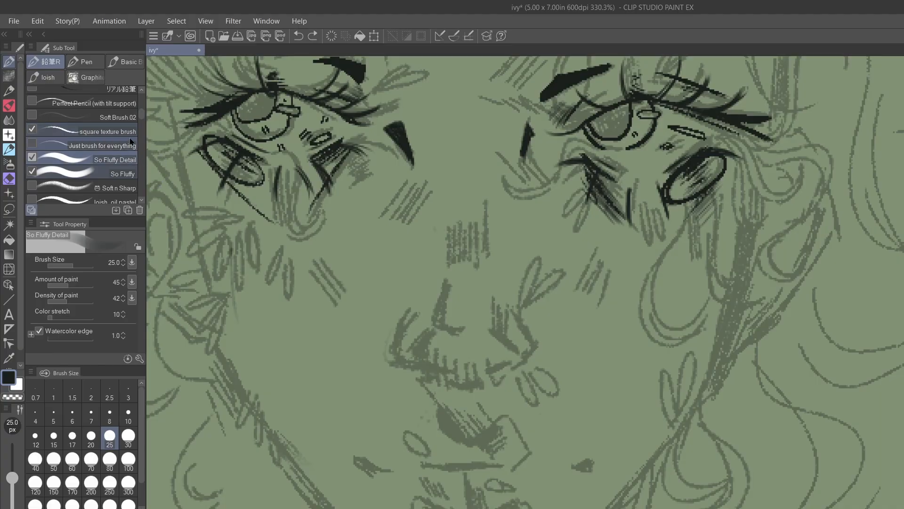
mouse_move(124, 131)
mouse_down()
mouse_move(123, 91)
mouse_move(126, 149)
mouse_move(114, 92)
mouse_move(126, 169)
mouse_up()
click(106, 150)
drag(231, 236, 257, 304)
key(ctrl+z)
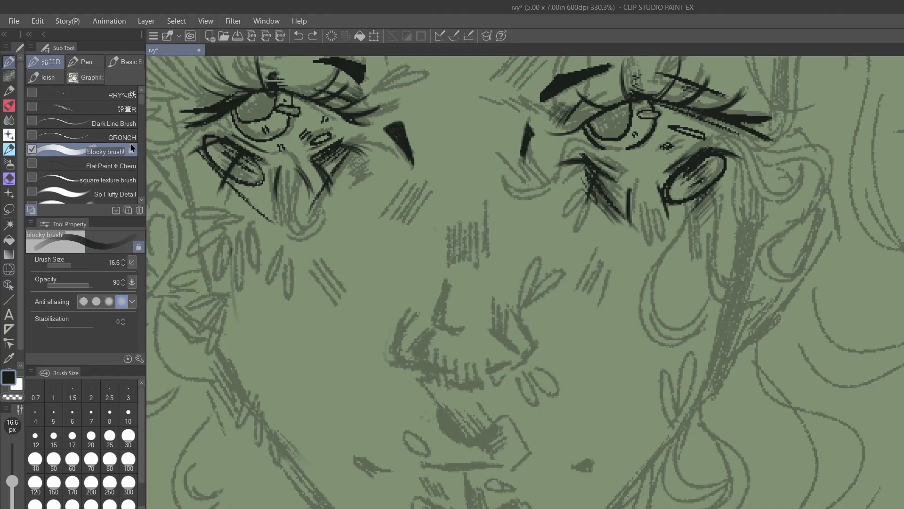
- End the multiple brush selection and ink both sides of the nose tip with the Dark Line Brush at 2 px
click(31, 210)
click(132, 124)
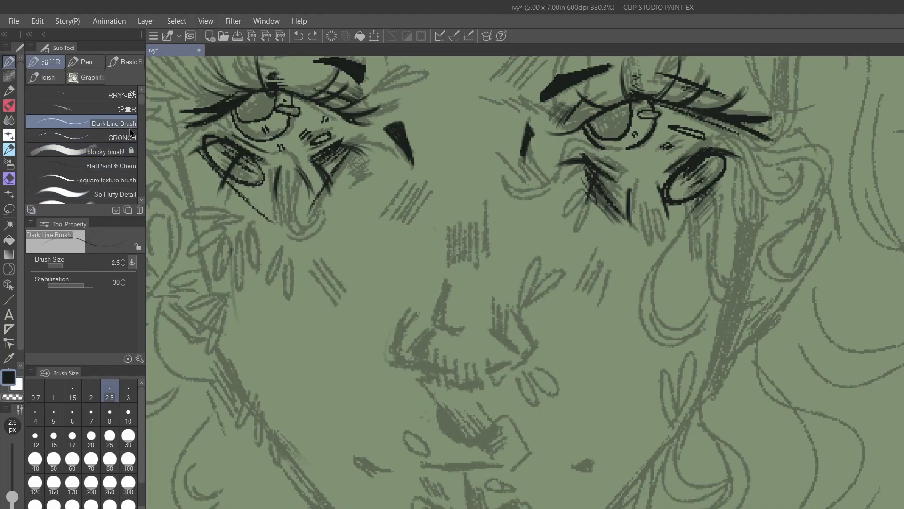
key([)
drag(461, 329, 444, 325)
mouse_move(461, 331)
mouse_down()
mouse_move(445, 326)
mouse_move(444, 306)
mouse_move(441, 321)
mouse_move(449, 277)
mouse_move(442, 319)
mouse_move(463, 330)
mouse_move(453, 327)
mouse_move(495, 328)
mouse_move(494, 310)
mouse_move(484, 329)
mouse_move(497, 301)
mouse_up()
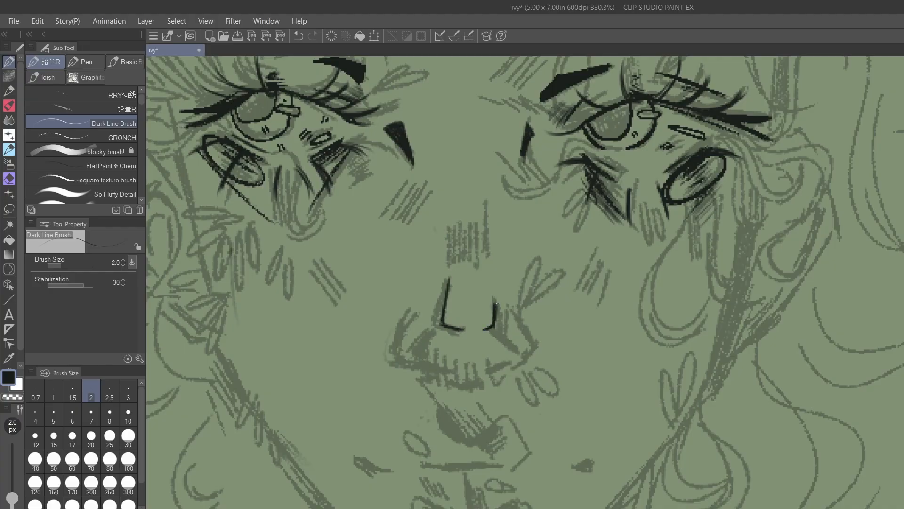
- Ink the patch of vertical hatching on the nose bridge
mouse_move(449, 222)
mouse_down()
mouse_move(466, 269)
mouse_move(472, 227)
mouse_up()
mouse_move(471, 268)
mouse_down()
mouse_move(481, 220)
mouse_move(483, 265)
mouse_up()
mouse_move(487, 263)
mouse_down()
mouse_move(485, 237)
mouse_move(489, 245)
mouse_up()
drag(493, 268, 491, 235)
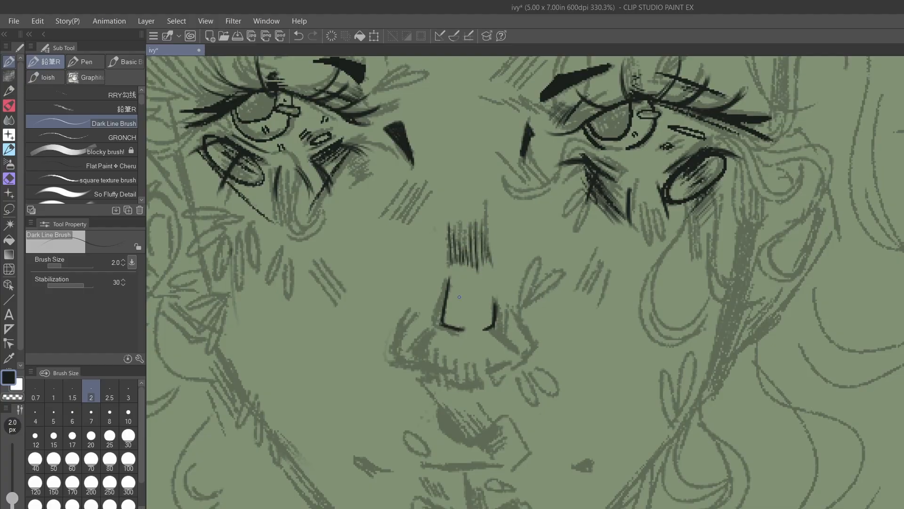
- Try to ink the nostril curves and the underside of the nose
mouse_move(428, 331)
mouse_down()
mouse_move(421, 357)
mouse_move(446, 380)
mouse_move(431, 364)
mouse_up()
drag(485, 378, 505, 364)
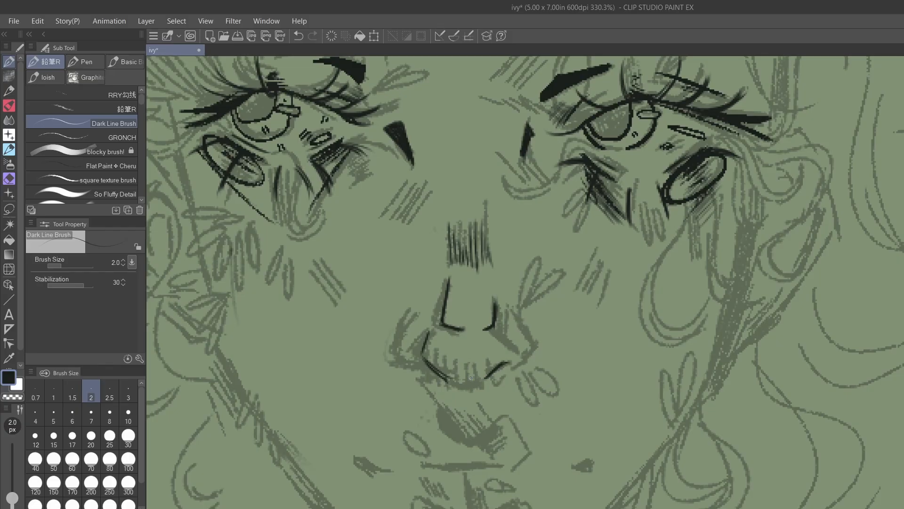
drag(432, 365, 452, 378)
drag(416, 314, 399, 353)
drag(514, 372, 535, 360)
key(ctrl+z)
key(ctrl+z)
key(ctrl+z)
key(ctrl+z)
key(ctrl+z)
key(ctrl+z)
key(ctrl+z)
key(ctrl+z)
key(ctrl+z)
key(ctrl+z)
- Erase the inked lines at the nose tip and return to the Dark Line Brush
key(e)
mouse_move(476, 289)
mouse_down()
mouse_move(464, 313)
mouse_move(434, 323)
mouse_move(478, 342)
mouse_move(463, 325)
mouse_move(448, 343)
mouse_up()
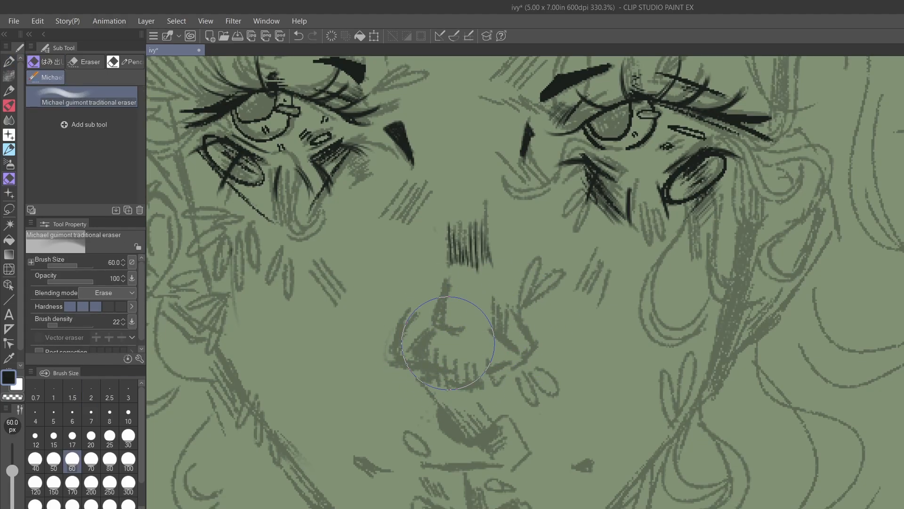
key(p)
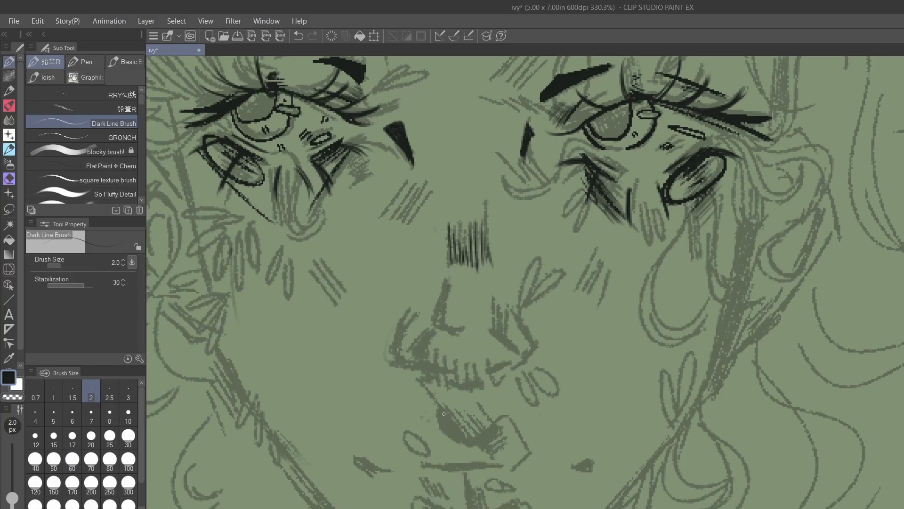
- Ink the two angular shadow shapes on the upper lip and a thick line between the lips
mouse_move(464, 435)
mouse_down()
mouse_move(441, 411)
mouse_move(460, 438)
mouse_move(499, 428)
mouse_move(477, 439)
mouse_up()
drag(424, 466, 487, 465)
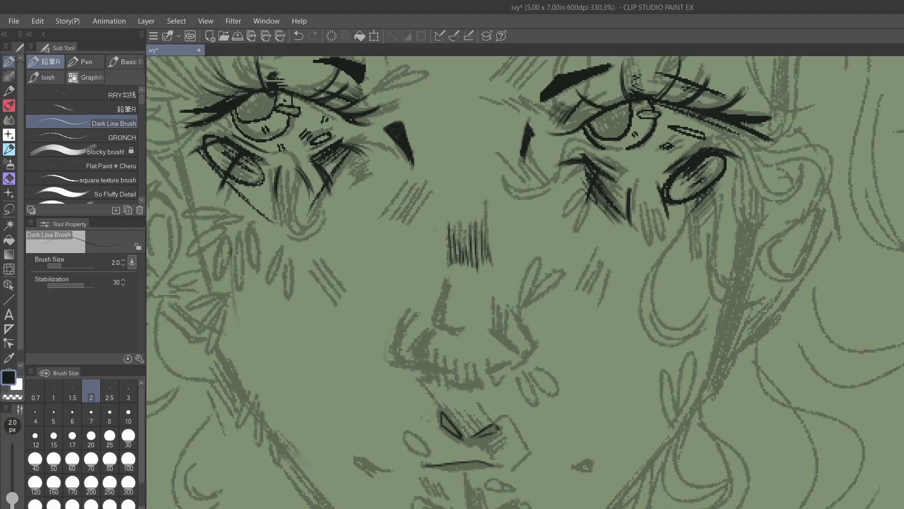
scroll(584, 466, up, 2)
mouse_move(344, 455)
mouse_down()
mouse_move(430, 430)
mouse_move(468, 431)
mouse_move(348, 457)
mouse_up()
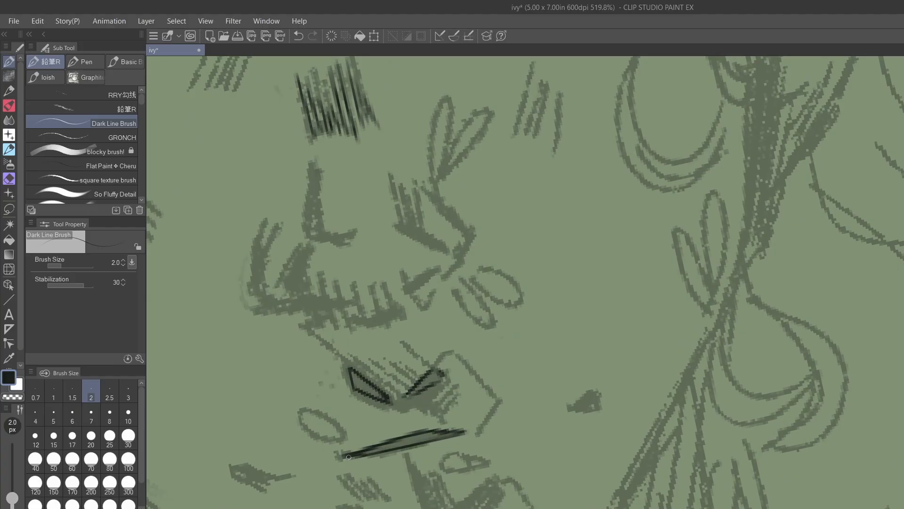
- Fill in the two small dark wedges at the corners of the mouth with the GRONCH brush
click(114, 137)
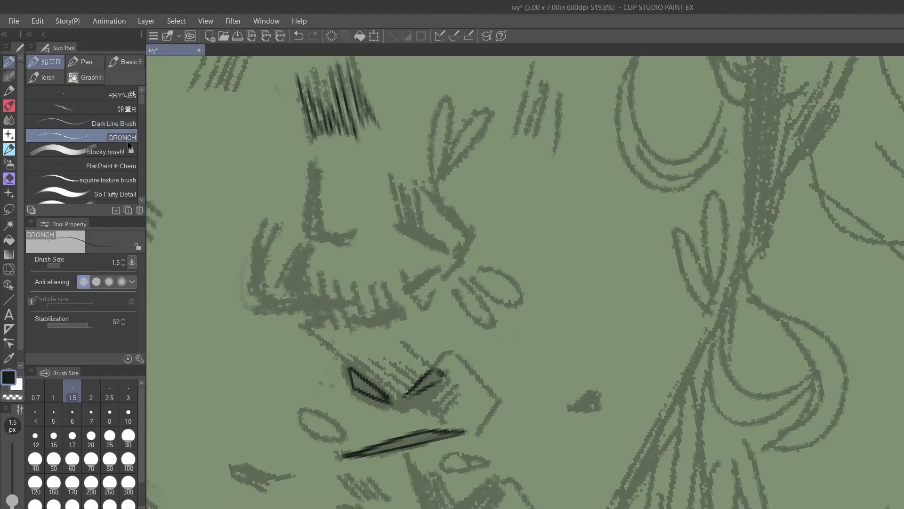
drag(568, 410, 590, 396)
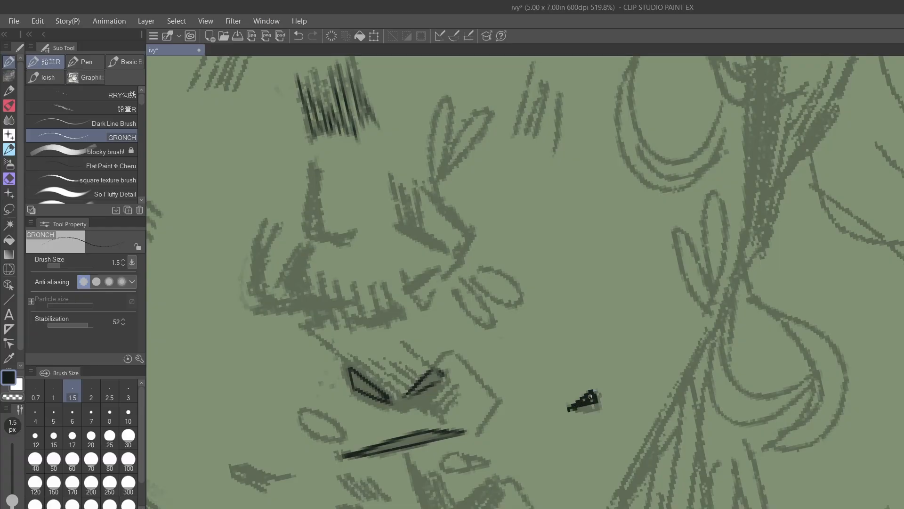
drag(271, 475, 237, 470)
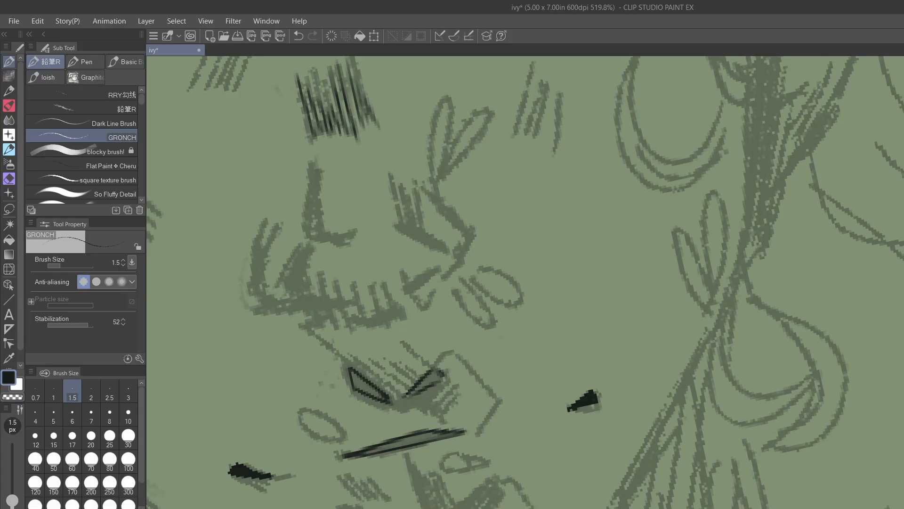
- Ink the lower lip's peaked contour and centre line, plus short vertical strokes just above the mouth line
drag(467, 508, 491, 483)
drag(502, 485, 523, 508)
drag(409, 456, 421, 508)
mouse_move(392, 407)
mouse_down()
mouse_move(402, 432)
mouse_move(392, 420)
mouse_move(388, 433)
mouse_move(405, 430)
mouse_up()
drag(411, 409, 416, 427)
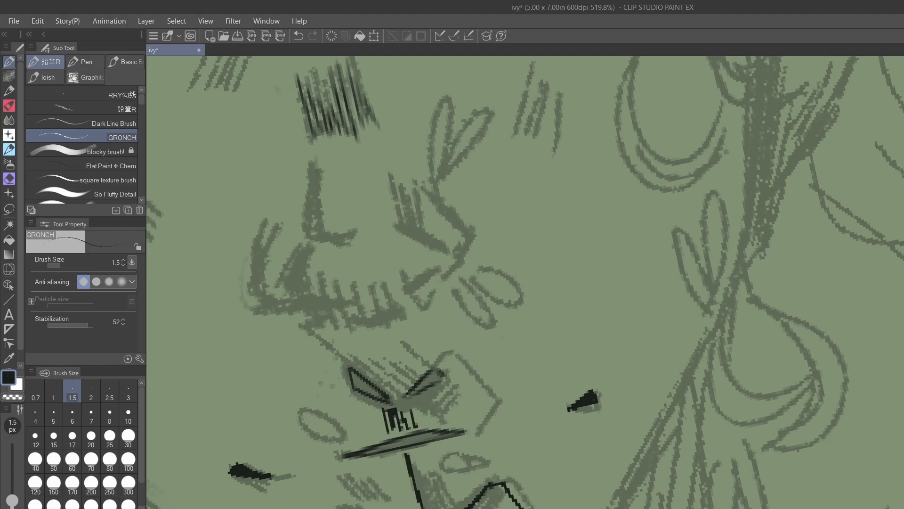
- Outline the two small oval highlights on the lips and fill in both nostrils as solid dark shapes
mouse_move(335, 421)
mouse_down()
mouse_move(303, 412)
mouse_move(334, 428)
mouse_up()
drag(475, 468, 484, 465)
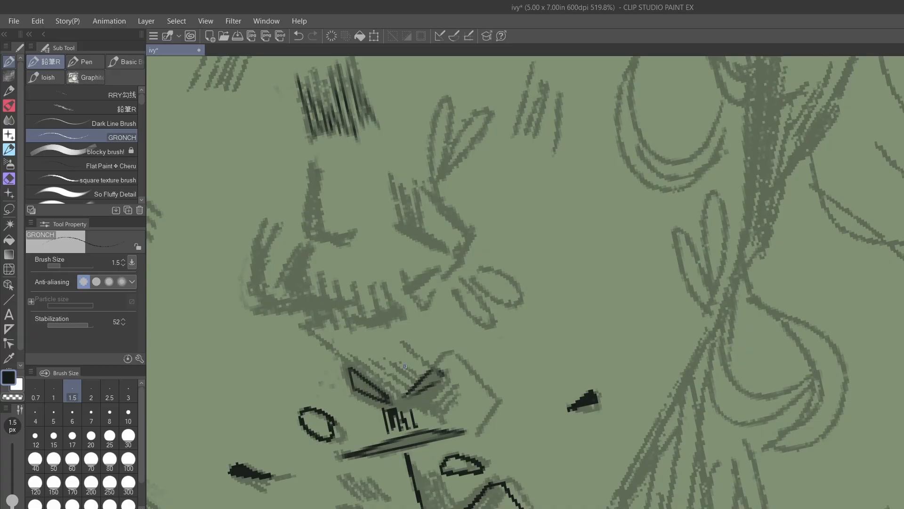
mouse_move(335, 299)
mouse_down()
mouse_move(293, 305)
mouse_move(337, 303)
mouse_up()
mouse_move(423, 275)
mouse_down()
mouse_move(407, 290)
mouse_move(440, 270)
mouse_move(406, 291)
mouse_up()
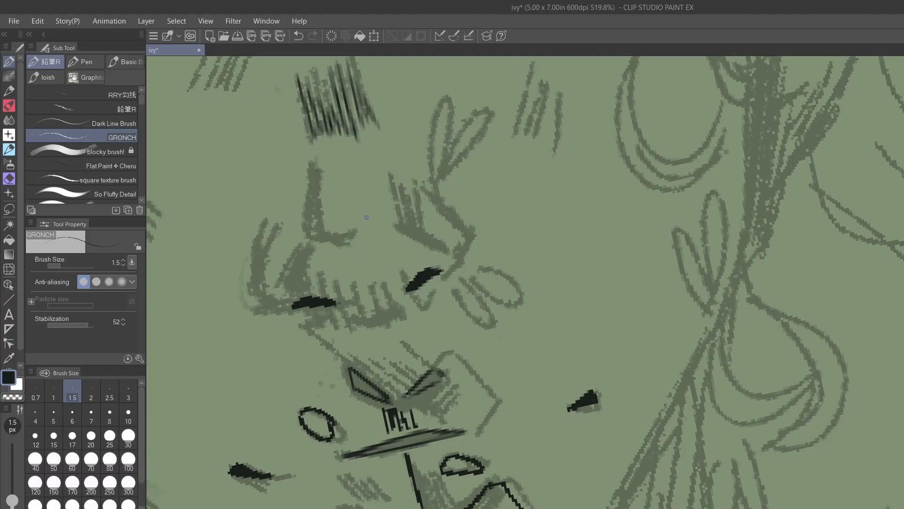
- Ink the side line of the nose and the curved underside of the nose tip
mouse_move(403, 241)
mouse_down()
mouse_move(325, 243)
mouse_move(314, 218)
mouse_move(315, 164)
mouse_up()
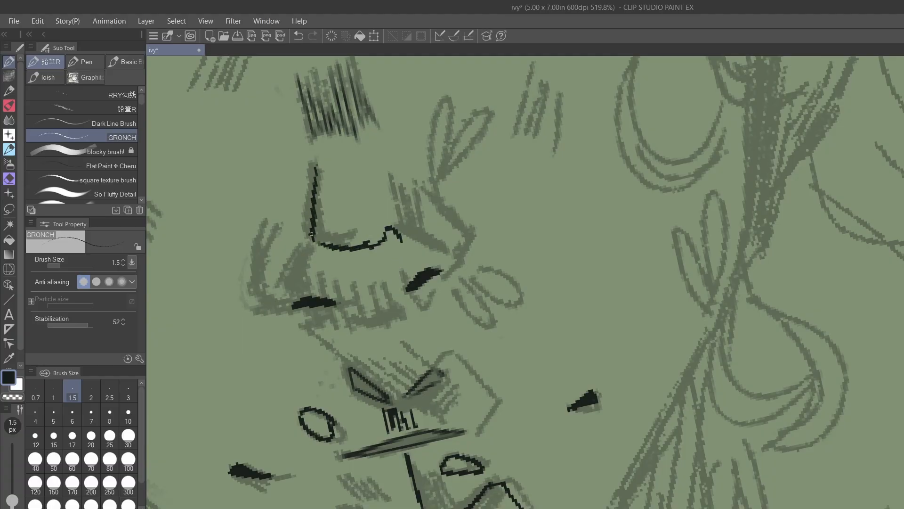
mouse_move(311, 233)
mouse_down()
mouse_move(360, 249)
mouse_move(384, 228)
mouse_move(402, 241)
mouse_up()
- Outline a large teardrop shape beside the nose and ink the angular contours of both nostril wings
scroll(383, 178, down, 2)
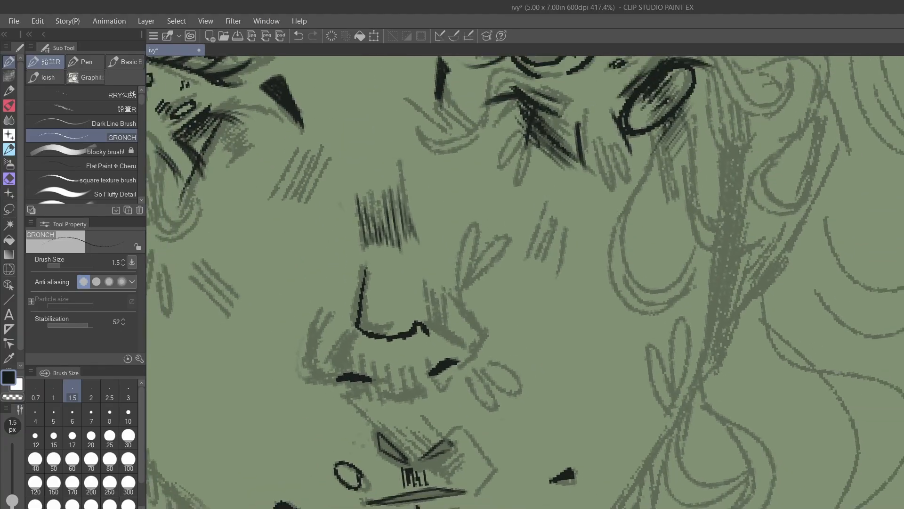
mouse_move(333, 168)
mouse_down()
mouse_move(295, 241)
mouse_move(341, 309)
mouse_move(333, 169)
mouse_up()
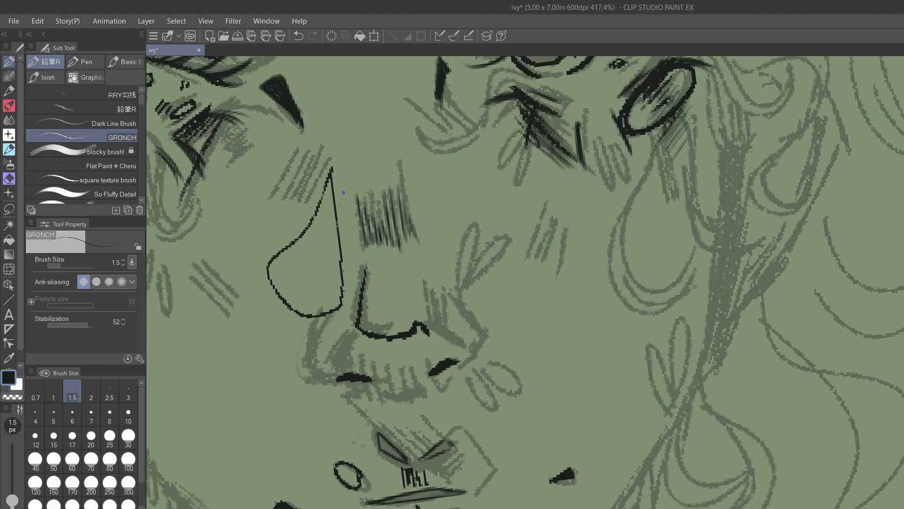
mouse_move(329, 341)
mouse_down()
mouse_move(318, 372)
mouse_move(338, 392)
mouse_up()
mouse_move(455, 331)
mouse_down()
mouse_move(472, 354)
mouse_move(466, 377)
mouse_up()
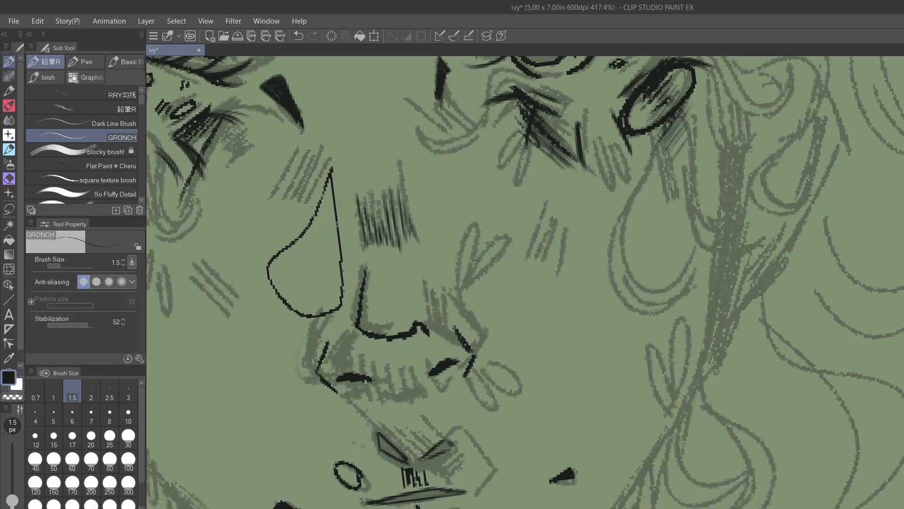
- Hatch the shadow beneath the nose tip down to the upper lip with vertical Dark Line Brush strokes
click(127, 125)
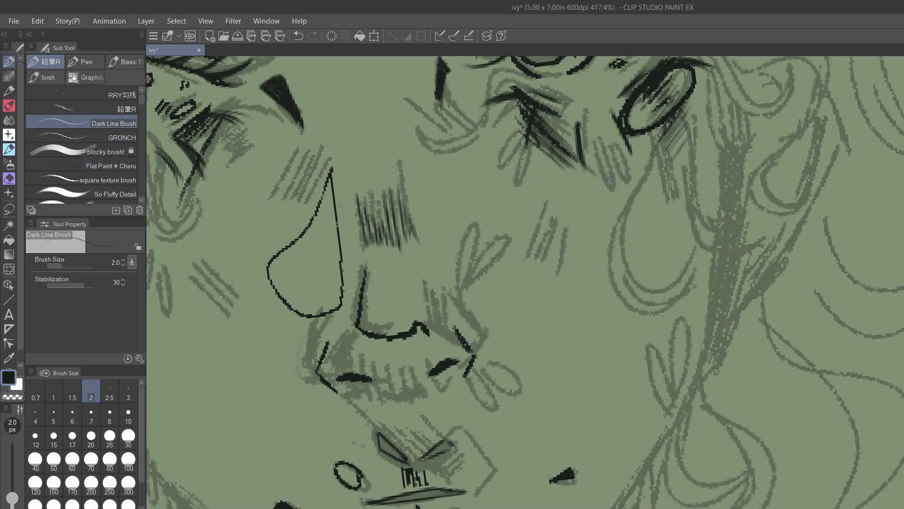
drag(332, 374, 363, 414)
mouse_move(361, 381)
mouse_down()
mouse_move(372, 419)
mouse_move(379, 428)
mouse_move(387, 413)
mouse_move(395, 436)
mouse_up()
drag(390, 377, 401, 435)
mouse_move(397, 380)
mouse_down()
mouse_move(410, 438)
mouse_move(416, 429)
mouse_up()
mouse_move(414, 381)
mouse_down()
mouse_move(422, 432)
mouse_move(434, 415)
mouse_up()
drag(432, 377, 442, 405)
mouse_move(440, 372)
mouse_down()
mouse_move(446, 394)
mouse_move(449, 382)
mouse_up()
drag(453, 366, 446, 379)
drag(452, 343, 456, 372)
mouse_move(458, 343)
mouse_down()
mouse_move(461, 376)
mouse_move(464, 365)
mouse_move(438, 354)
mouse_move(356, 338)
mouse_up()
mouse_move(356, 335)
mouse_down()
mouse_move(388, 362)
mouse_move(360, 372)
mouse_up()
mouse_move(353, 341)
mouse_down()
mouse_move(356, 371)
mouse_move(325, 380)
mouse_up()
drag(367, 357, 378, 384)
drag(376, 362, 390, 386)
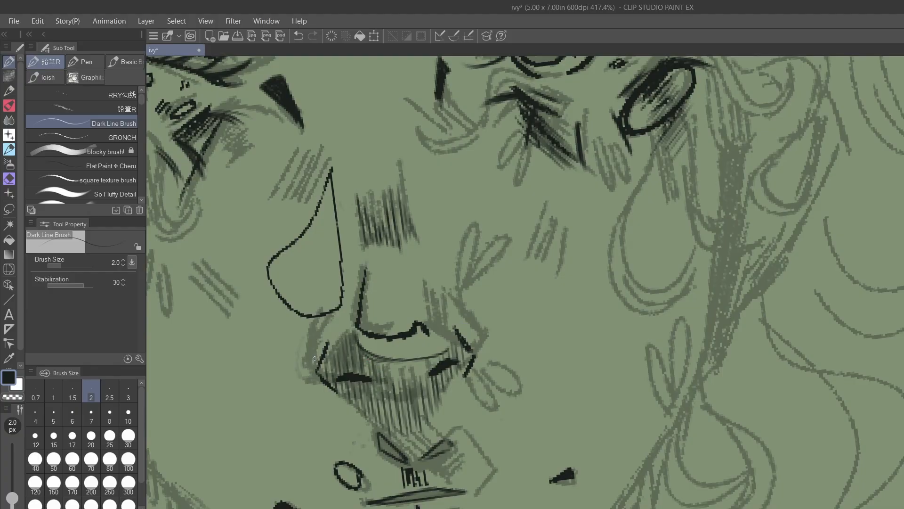
- Thicken the nostril wing contours and add light hatching beside the nose line and inside the teardrop's base
drag(328, 342, 316, 379)
mouse_move(457, 330)
mouse_down()
mouse_move(474, 352)
mouse_move(464, 373)
mouse_move(460, 336)
mouse_up()
mouse_move(329, 342)
mouse_down()
mouse_move(319, 371)
mouse_move(335, 389)
mouse_up()
drag(367, 262, 379, 304)
mouse_move(275, 282)
mouse_down()
mouse_move(295, 311)
mouse_move(268, 271)
mouse_move(313, 318)
mouse_move(317, 306)
mouse_move(340, 303)
mouse_move(340, 269)
mouse_up()
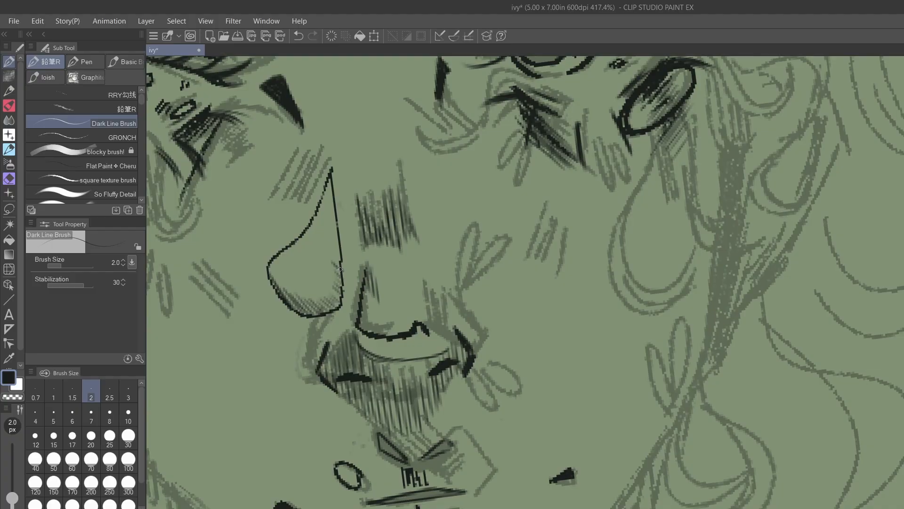
- Switch to the GRONCH brush, undo a trial stroke at the left eyebrow and reduce the brush size to 2 px
scroll(340, 269, down, 3)
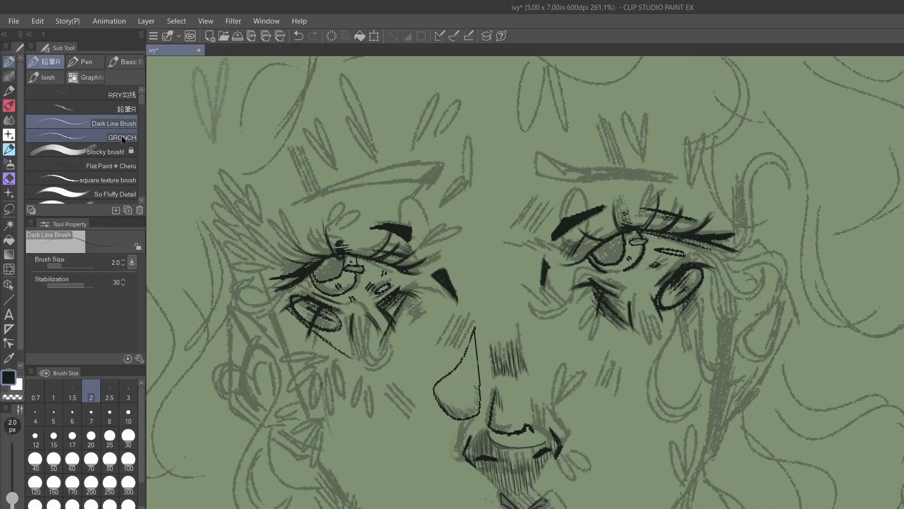
click(94, 137)
drag(435, 183, 450, 140)
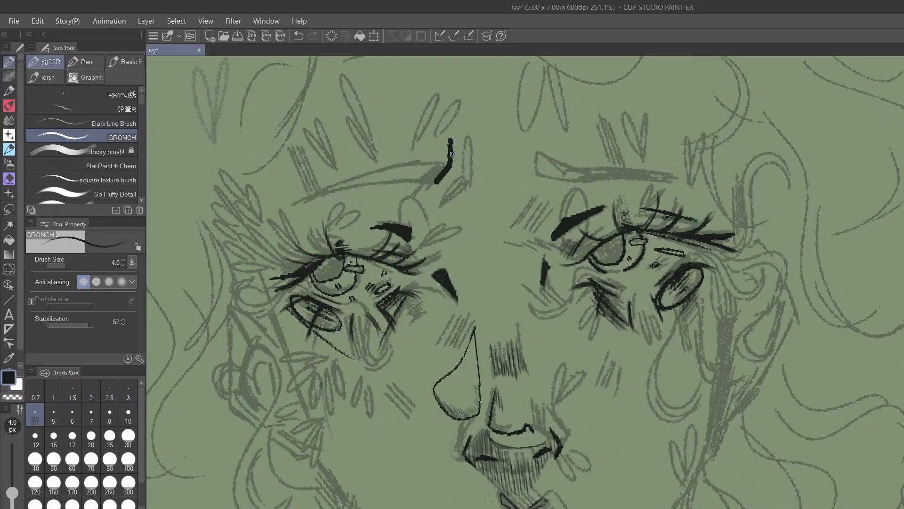
key(bracketleft)
key(bracketleft)
key(bracketright)
key(ctrl+z)
key(bracketleft)
key(bracketleft)
key(bracketleft)
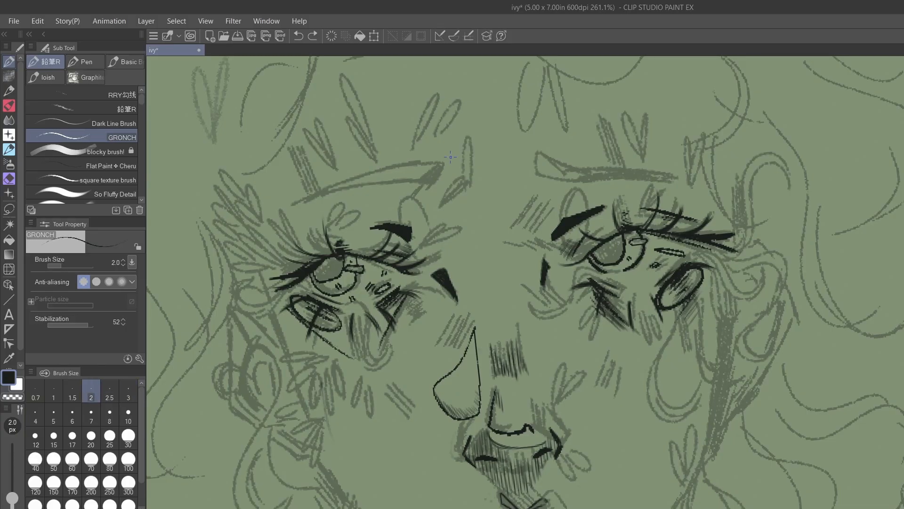
- Outline the inner end shapes of both eyebrows and the full left eyebrow with the GRONCH brush at 1.5 px
mouse_move(434, 183)
mouse_down()
mouse_move(448, 146)
mouse_move(438, 153)
mouse_move(434, 182)
mouse_up()
mouse_move(437, 152)
mouse_down()
mouse_move(448, 147)
mouse_move(444, 169)
mouse_up()
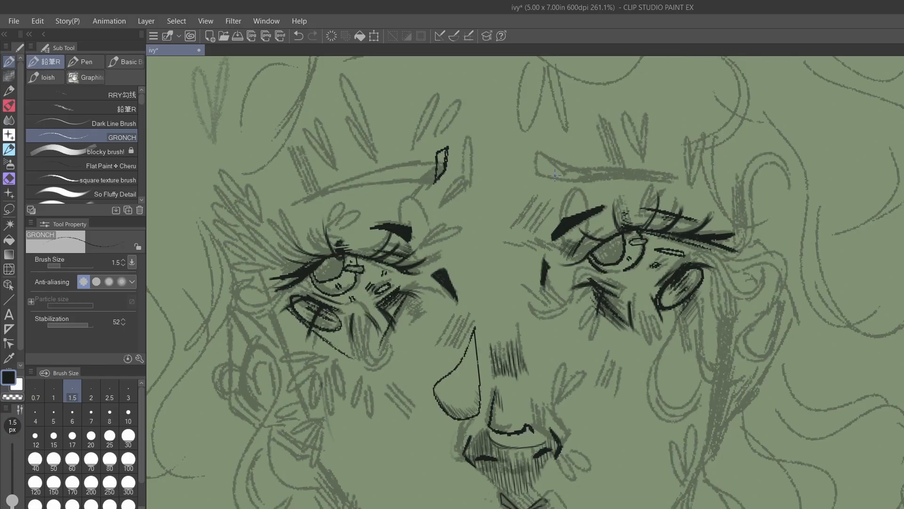
mouse_move(555, 175)
mouse_down()
mouse_move(534, 150)
mouse_move(546, 145)
mouse_move(557, 175)
mouse_move(546, 176)
mouse_move(535, 143)
mouse_move(543, 170)
mouse_move(560, 177)
mouse_up()
mouse_move(434, 174)
mouse_down()
mouse_move(408, 179)
mouse_move(429, 153)
mouse_move(432, 163)
mouse_move(389, 163)
mouse_move(335, 183)
mouse_move(303, 208)
mouse_move(345, 186)
mouse_move(324, 201)
mouse_move(417, 178)
mouse_up()
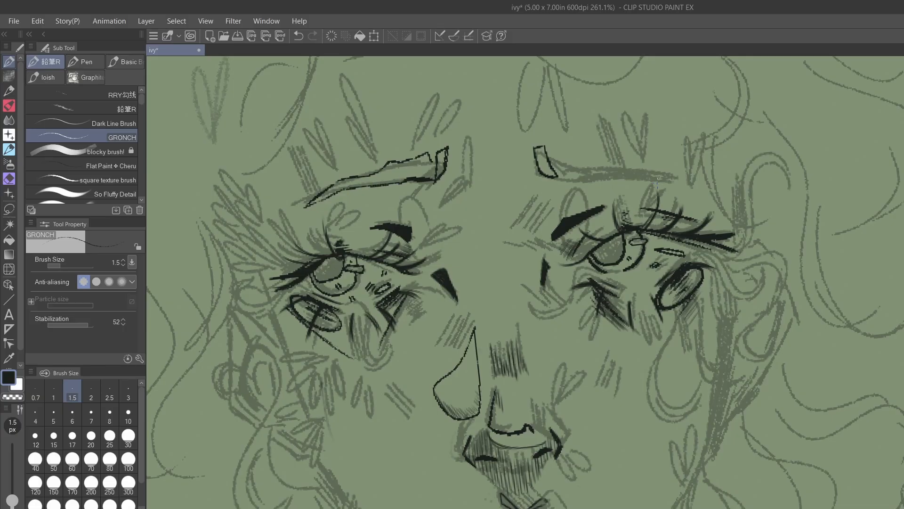
- Outline the right eyebrow and add small pointed leaf shapes at the inner ends of both eyebrows
mouse_move(551, 159)
mouse_down()
mouse_move(656, 169)
mouse_move(674, 179)
mouse_up()
drag(559, 177, 689, 191)
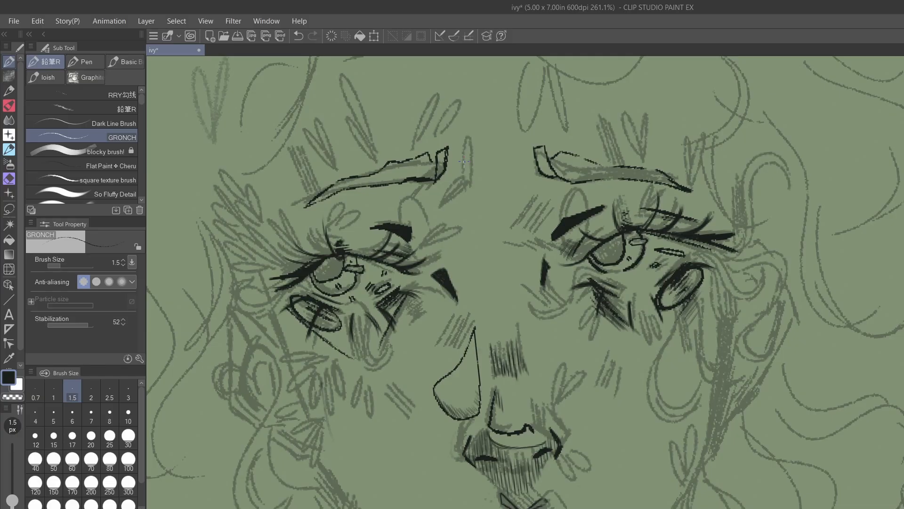
mouse_move(447, 182)
mouse_down()
mouse_move(445, 172)
mouse_move(471, 166)
mouse_move(442, 178)
mouse_up()
mouse_move(536, 173)
mouse_down()
mouse_move(520, 158)
mouse_move(514, 173)
mouse_move(537, 178)
mouse_up()
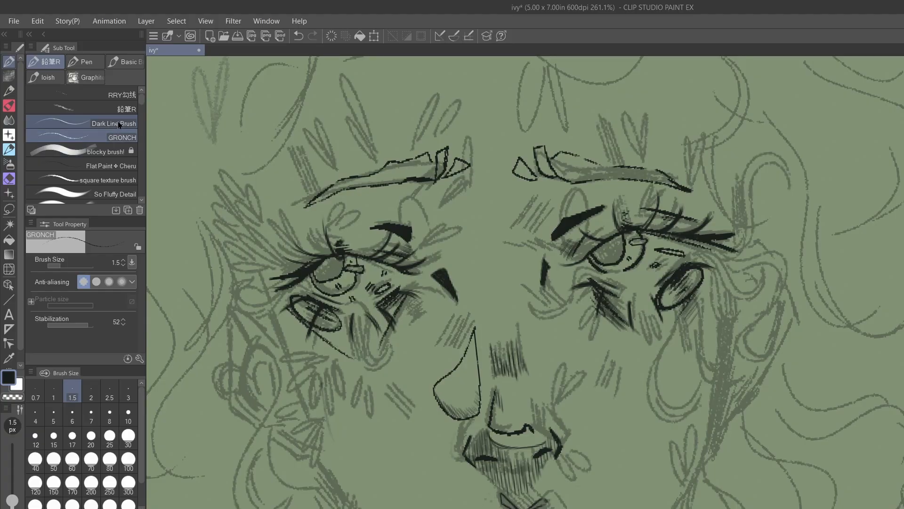
- Switch to the Dark Line Brush and undo the trial shading strokes beneath the left eyebrow
click(80, 123)
drag(407, 186, 411, 226)
drag(413, 194, 416, 248)
key(ctrl+z)
key(ctrl+z)
key(ctrl+z)
key(ctrl+z)
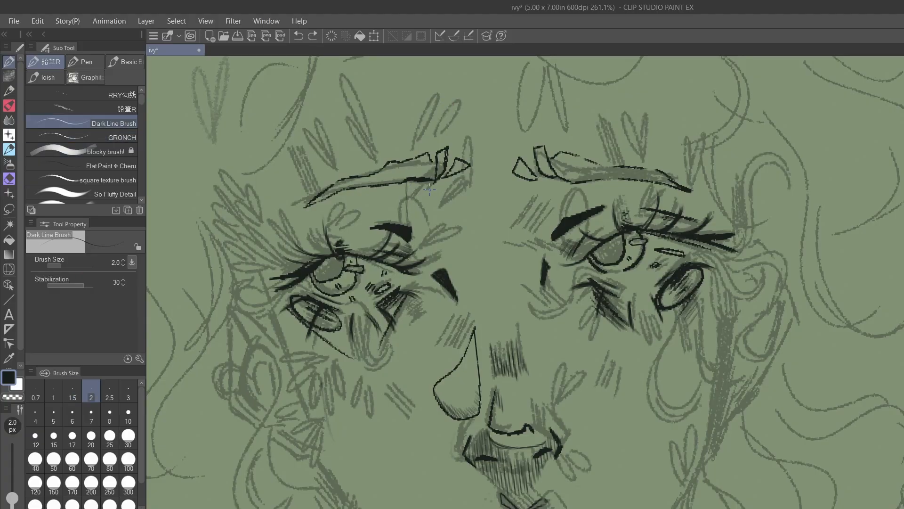
- Outline the shadow patch between the left eyebrow and the eye's inner corner and fill it with vertical hatching
mouse_move(403, 223)
mouse_down()
mouse_move(447, 190)
mouse_move(452, 243)
mouse_move(409, 271)
mouse_up()
drag(399, 193, 403, 222)
drag(398, 187, 400, 217)
mouse_move(401, 183)
mouse_down()
mouse_move(406, 232)
mouse_move(410, 180)
mouse_move(414, 262)
mouse_up()
drag(415, 183, 419, 260)
mouse_move(420, 178)
mouse_down()
mouse_move(426, 264)
mouse_move(426, 211)
mouse_up()
drag(425, 208, 428, 256)
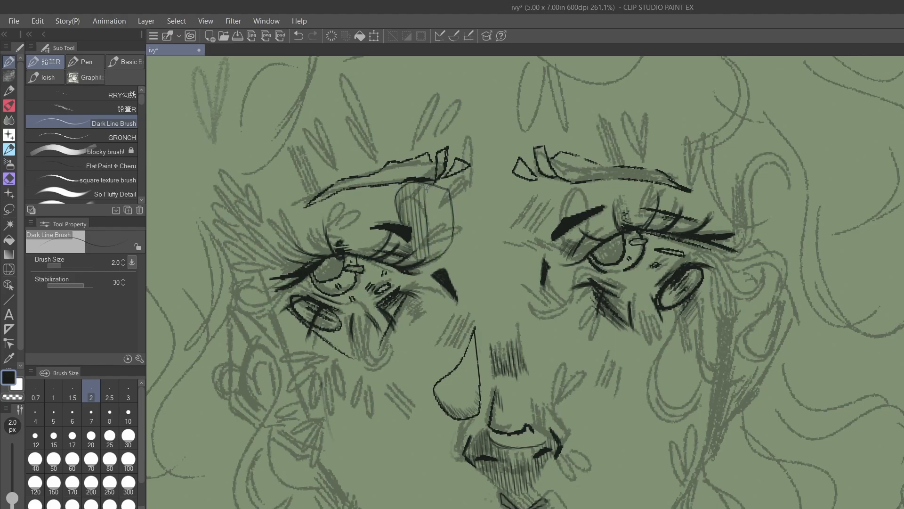
drag(428, 186, 432, 255)
drag(430, 186, 435, 256)
drag(435, 193, 445, 250)
mouse_move(446, 193)
mouse_down()
mouse_move(446, 250)
mouse_move(452, 230)
mouse_up()
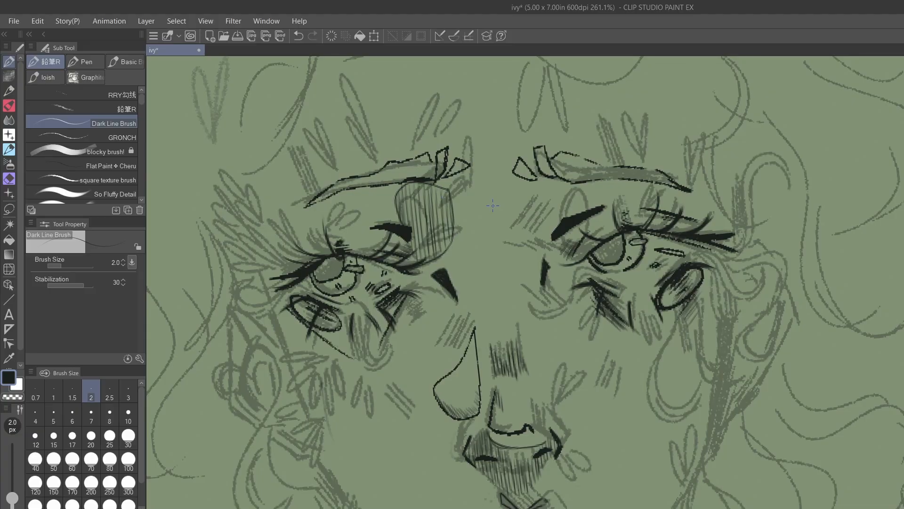
- Outline the matching shadow patch under the right eyebrow's inner end and fill it with vertical hatching
mouse_move(587, 188)
mouse_down()
mouse_move(532, 205)
mouse_move(544, 250)
mouse_move(571, 258)
mouse_move(592, 237)
mouse_move(592, 188)
mouse_move(538, 179)
mouse_up()
drag(532, 211, 537, 247)
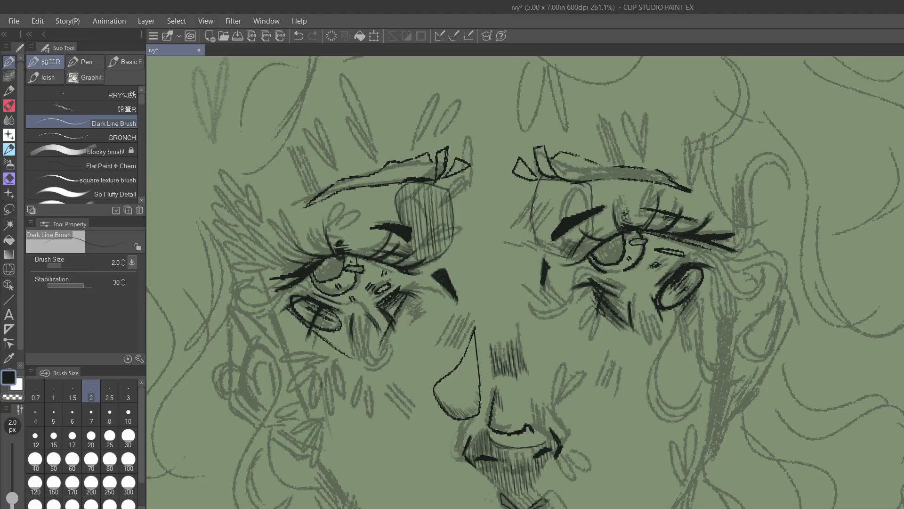
mouse_move(539, 191)
mouse_down()
mouse_move(546, 258)
mouse_move(549, 176)
mouse_move(554, 233)
mouse_up()
mouse_move(561, 250)
mouse_down()
mouse_move(556, 181)
mouse_move(563, 220)
mouse_up()
drag(564, 249, 563, 236)
drag(565, 189, 568, 251)
mouse_move(574, 244)
mouse_down()
mouse_move(570, 185)
mouse_move(581, 241)
mouse_up()
mouse_move(582, 194)
mouse_down()
mouse_move(584, 230)
mouse_move(587, 213)
mouse_up()
drag(590, 187, 590, 202)
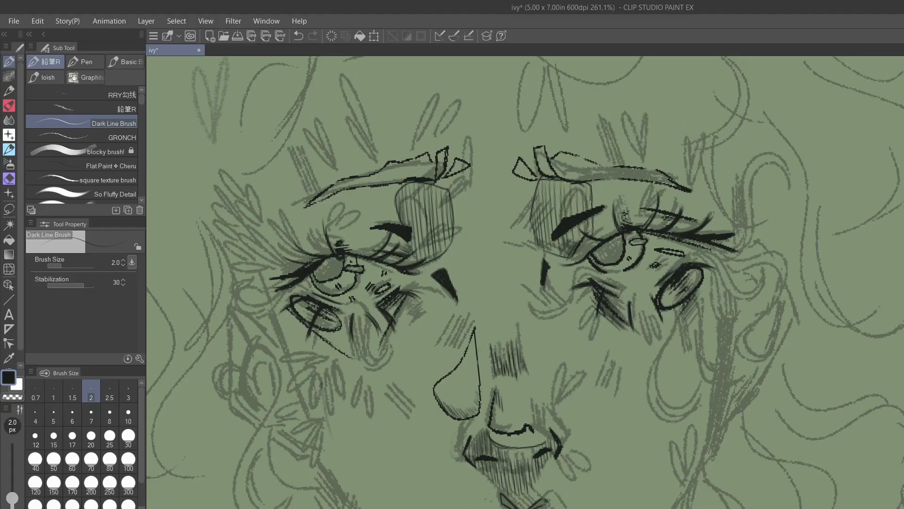
- Add light vertical hatching to the shadows beneath both eyes
drag(286, 307, 298, 348)
drag(294, 320, 305, 354)
drag(299, 321, 311, 351)
mouse_move(311, 361)
mouse_down()
mouse_move(318, 322)
mouse_move(322, 358)
mouse_up()
mouse_move(388, 317)
mouse_down()
mouse_move(384, 328)
mouse_move(392, 312)
mouse_up()
drag(401, 316, 395, 335)
drag(405, 311, 404, 330)
drag(415, 304, 413, 326)
drag(595, 303, 597, 326)
drag(604, 320, 600, 335)
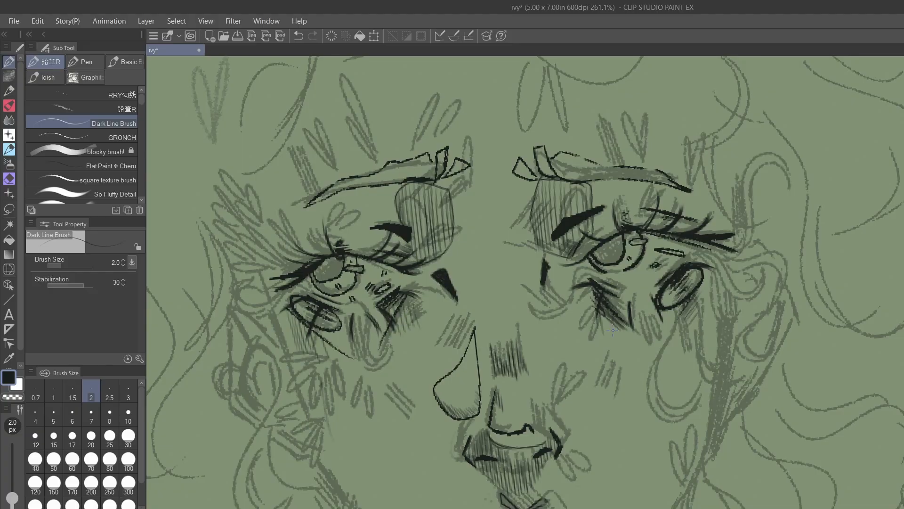
drag(698, 300, 693, 329)
mouse_move(707, 291)
mouse_down()
mouse_move(696, 335)
mouse_move(699, 318)
mouse_up()
mouse_move(710, 278)
mouse_down()
mouse_move(702, 318)
mouse_move(709, 310)
mouse_up()
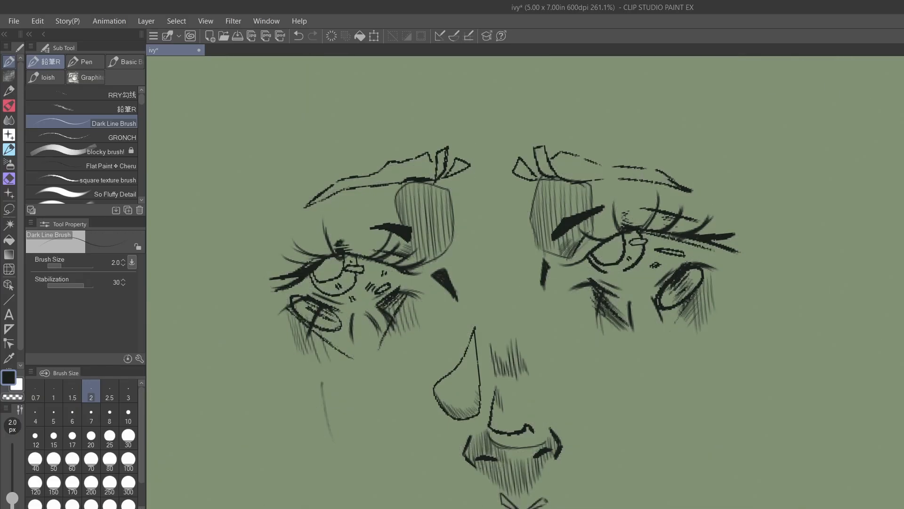
- Erase the stray line on the left cheek and return to the Dark Line Brush
key(asciicircum)
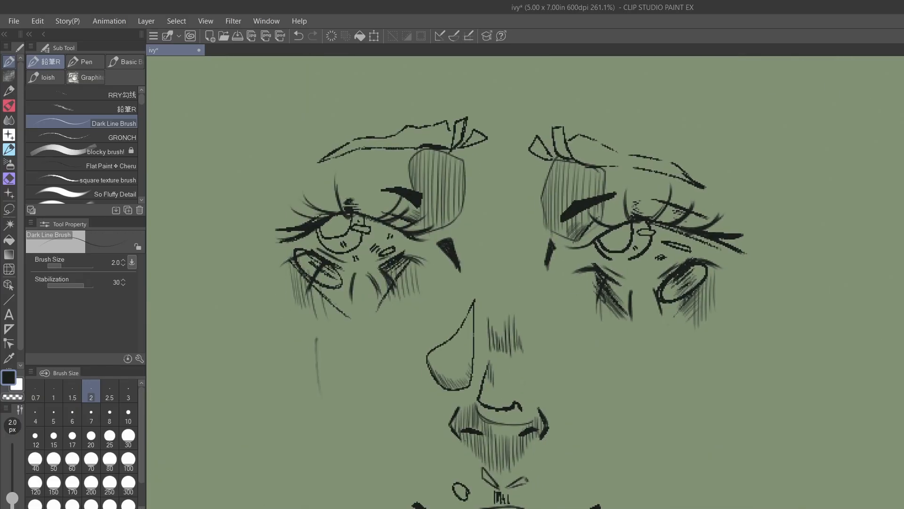
key(e)
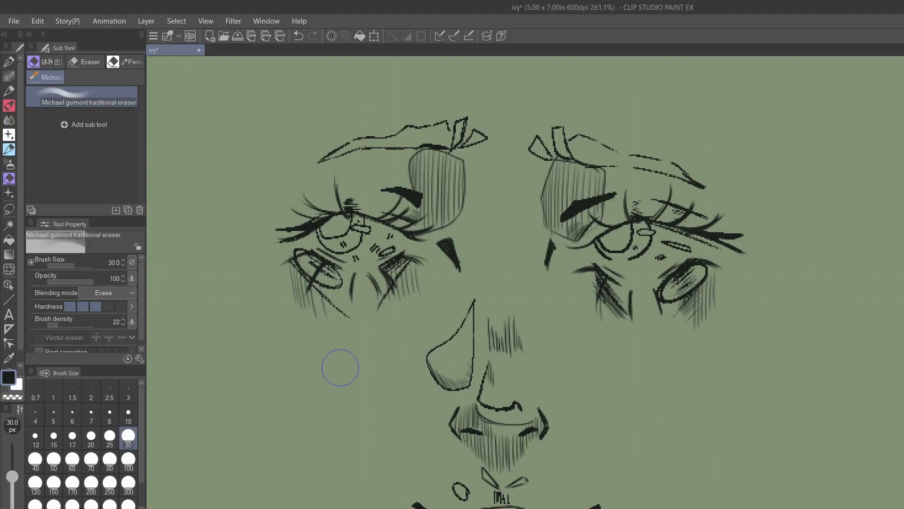
click(8, 61)
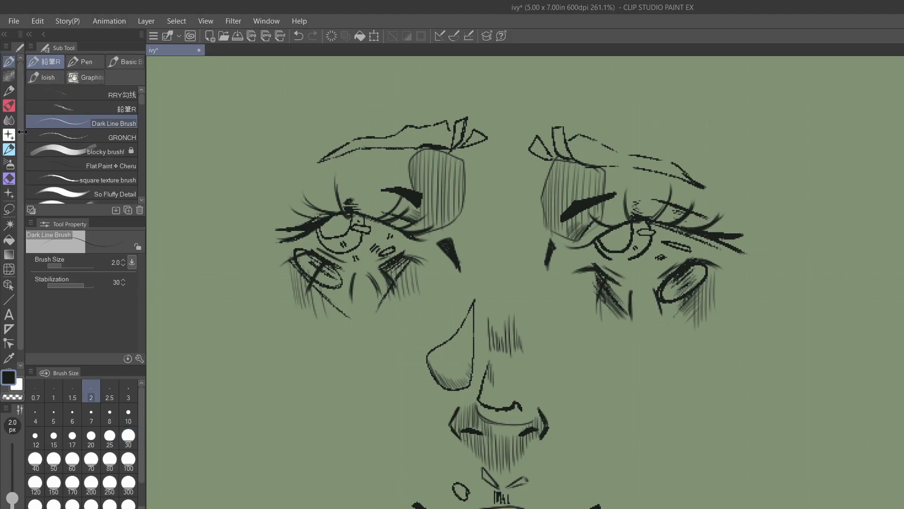
- Try to trim the teardrop's slanted edge with the 15 px eraser and switch to the GRONCH brush
click(8, 178)
click(46, 62)
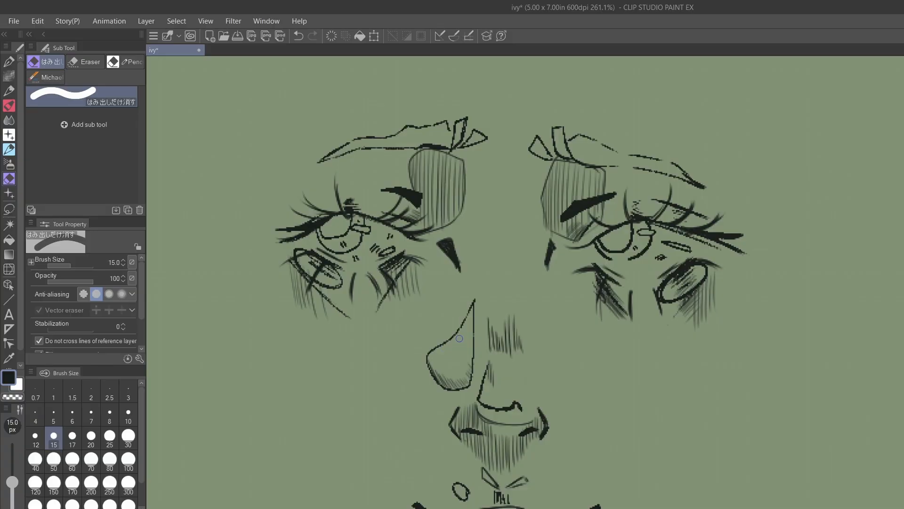
drag(460, 339, 459, 328)
click(8, 61)
click(129, 139)
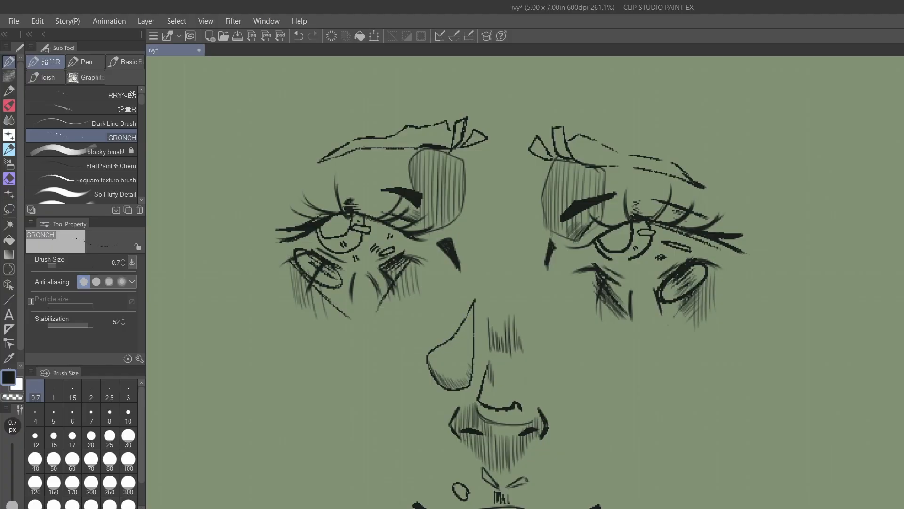
scroll(450, 400, down, 1)
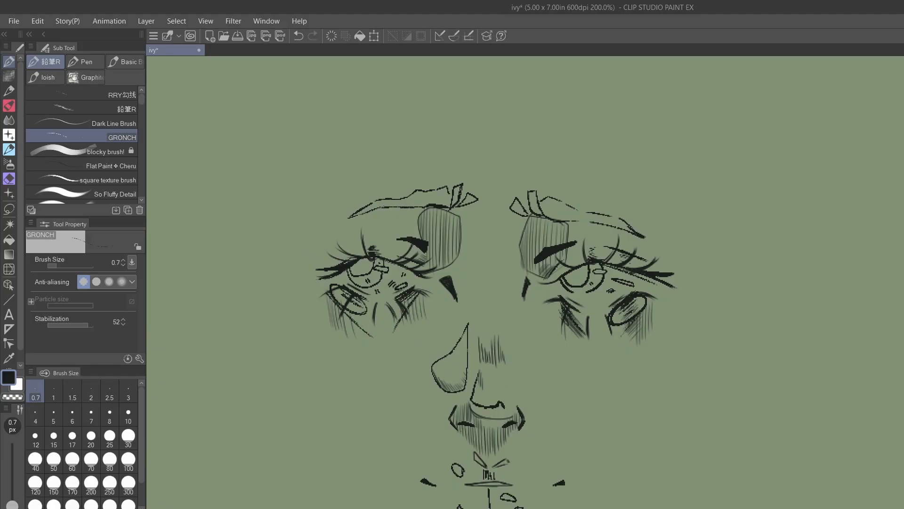
scroll(537, 352, down, 1)
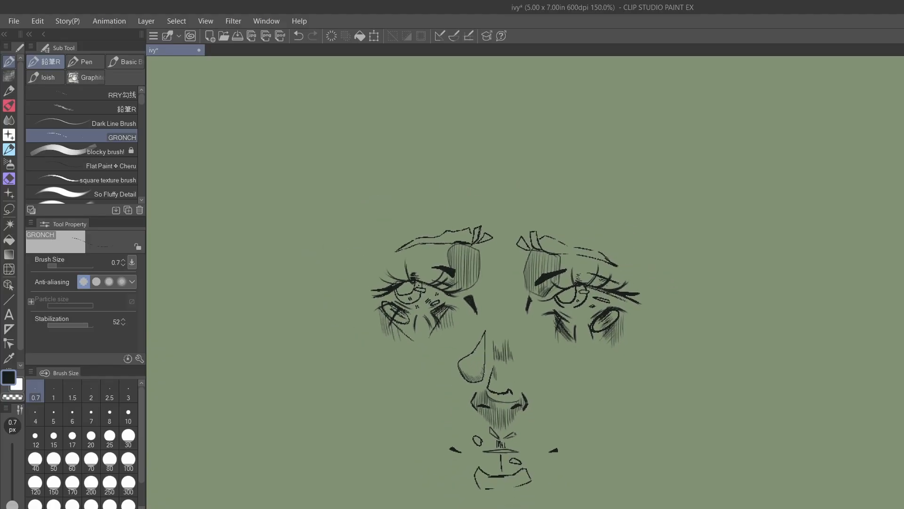
scroll(613, 329, up, 2)
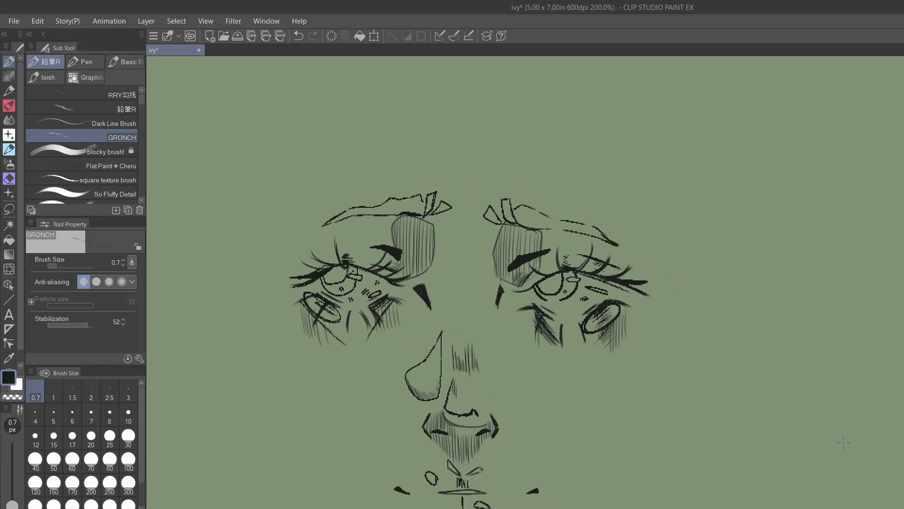
- Shade the upper part of both irises with fine vertical hatching using the 0.7 px GRONCH brush
drag(506, 222, 502, 227)
scroll(651, 298, up, 1)
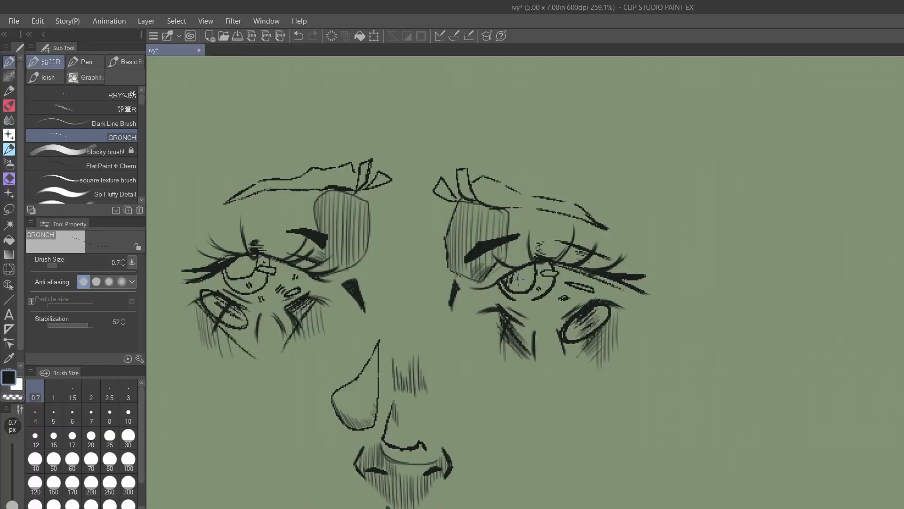
drag(518, 279, 530, 269)
mouse_move(228, 262)
mouse_down()
mouse_move(229, 274)
mouse_move(255, 258)
mouse_up()
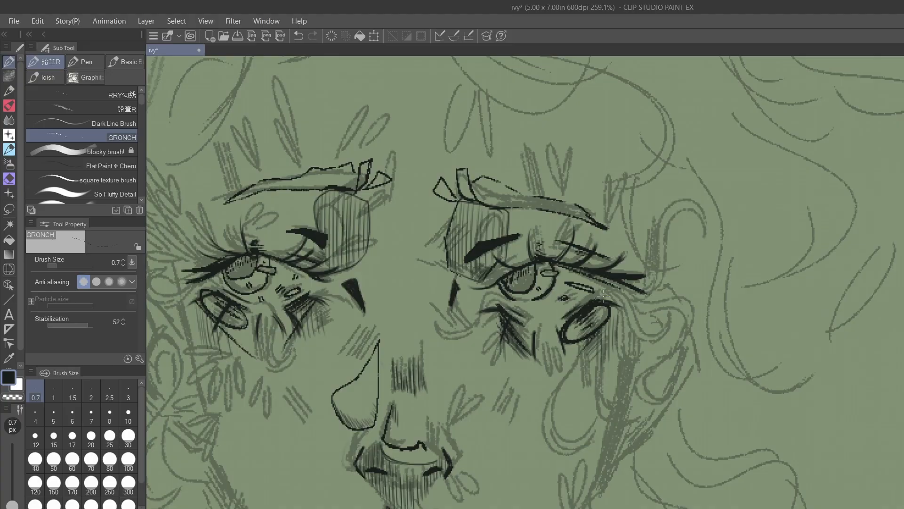
mouse_move(602, 293)
mouse_down()
mouse_move(620, 290)
mouse_move(612, 294)
mouse_move(642, 340)
mouse_up()
key(ctrl+z)
key(bracketright)
key(ctrl+z)
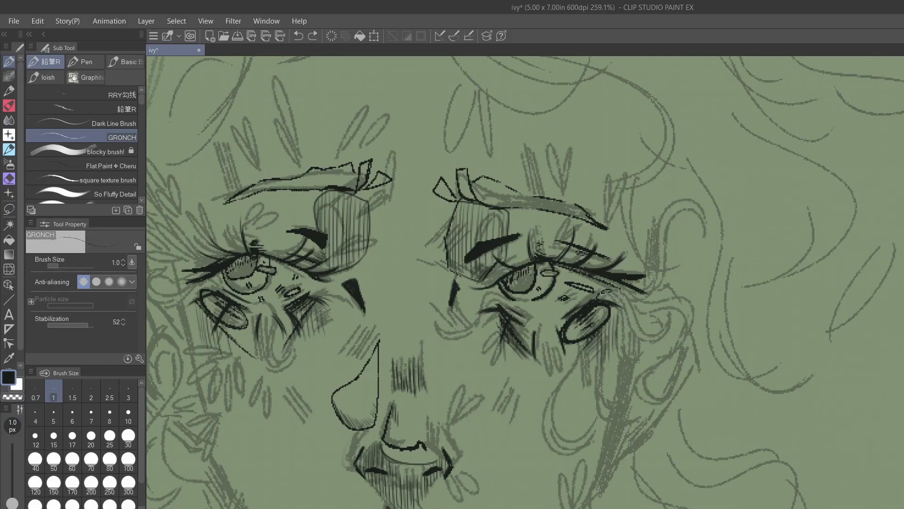
key(ctrl+z)
- Switch to the Dark Line Brush at 1.5 px and try a tendril line beside the right eye
click(131, 124)
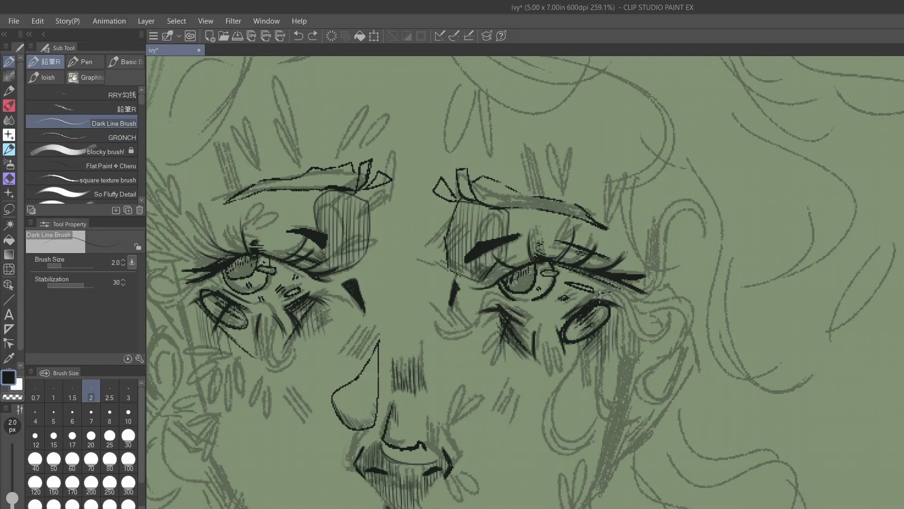
key(bracketleft)
drag(611, 291, 631, 327)
key(ctrl+z)
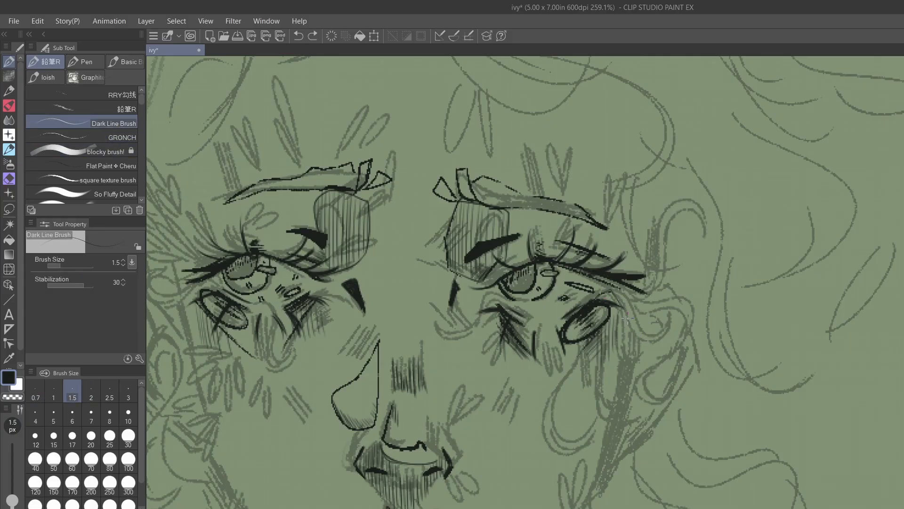
key(ctrl+z)
- Make the Dark Line Brush's ink opacity setting available in its tool properties
click(140, 358)
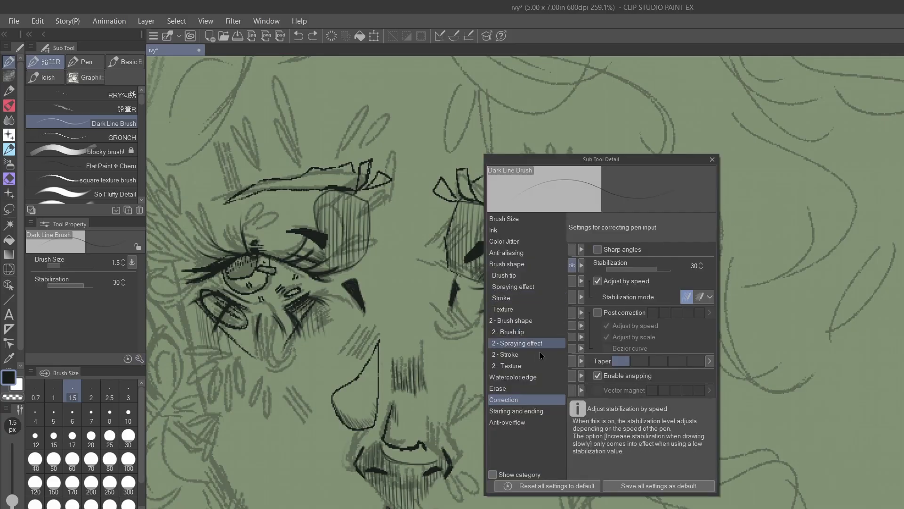
click(527, 220)
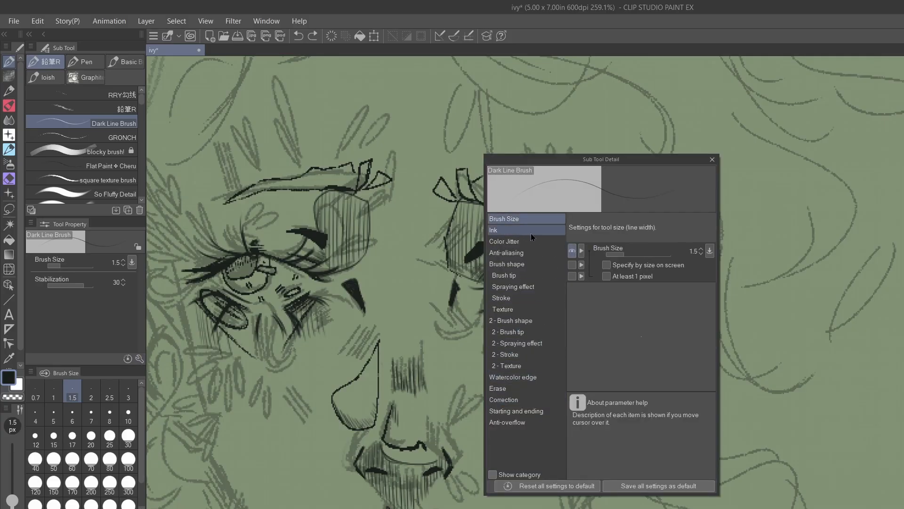
click(520, 231)
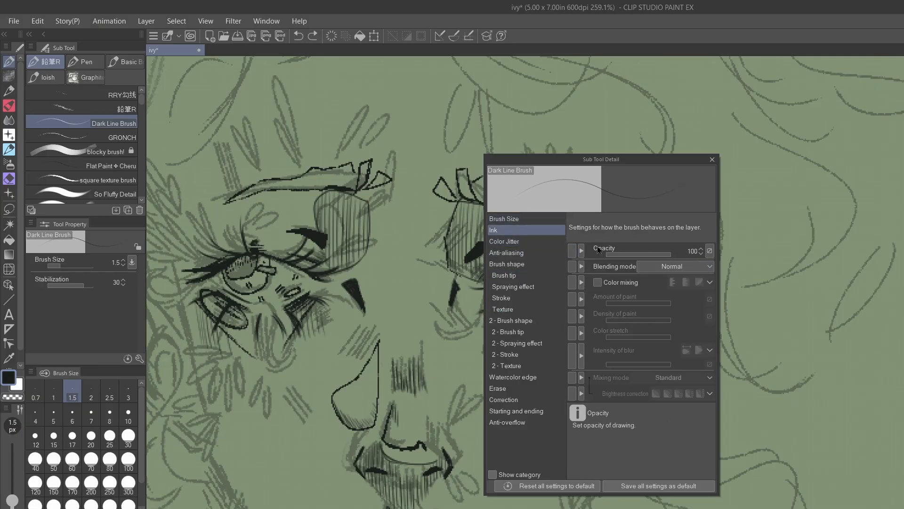
click(572, 250)
click(713, 159)
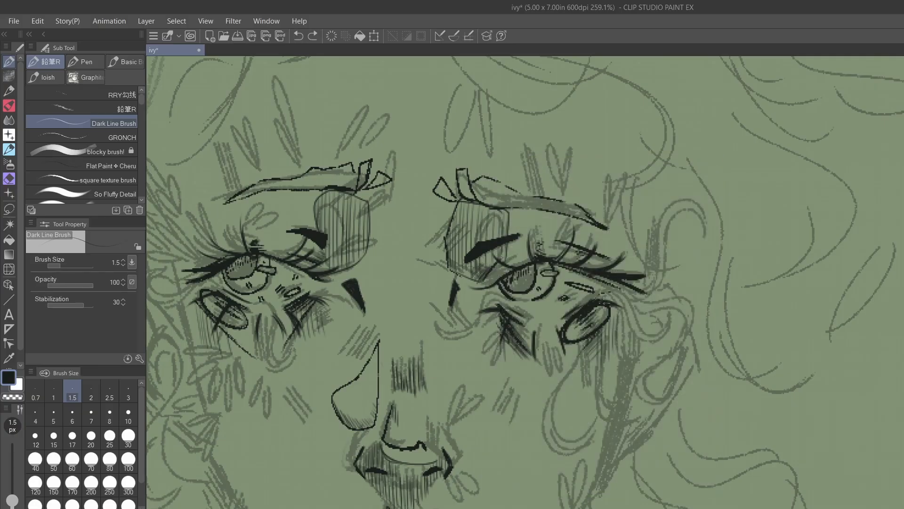
- Draw a double-lined tendril curling outward from the right eye's outer corner and a second one trailing down the cheek below the eye
mouse_move(604, 300)
mouse_down()
mouse_move(618, 291)
mouse_move(631, 329)
mouse_move(666, 338)
mouse_move(676, 309)
mouse_move(699, 325)
mouse_move(678, 296)
mouse_move(668, 331)
mouse_move(681, 298)
mouse_move(700, 318)
mouse_move(699, 305)
mouse_move(696, 324)
mouse_up()
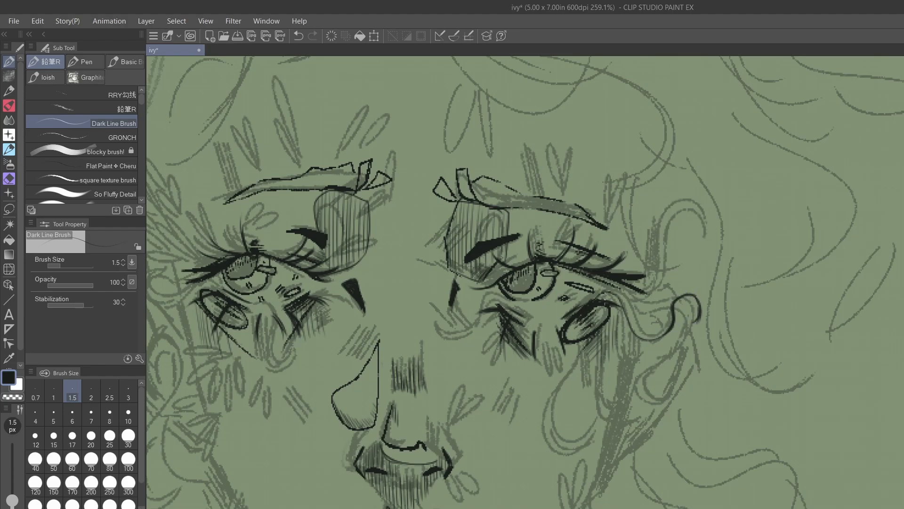
mouse_move(609, 291)
mouse_down()
mouse_move(636, 336)
mouse_move(662, 337)
mouse_move(604, 290)
mouse_move(626, 297)
mouse_move(644, 331)
mouse_move(676, 294)
mouse_move(698, 294)
mouse_move(702, 323)
mouse_move(693, 325)
mouse_move(699, 313)
mouse_up()
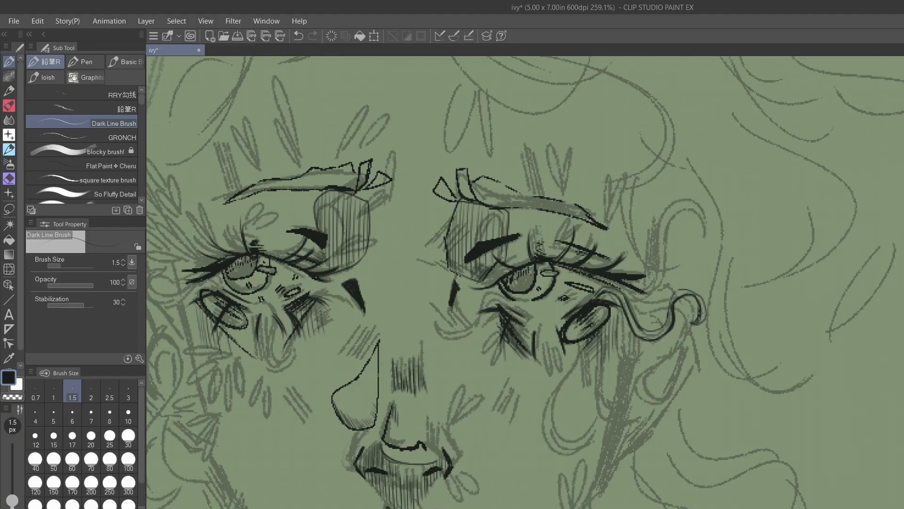
mouse_move(576, 302)
mouse_down()
mouse_move(552, 307)
mouse_move(551, 340)
mouse_move(530, 369)
mouse_move(546, 389)
mouse_up()
mouse_move(546, 310)
mouse_down()
mouse_move(540, 359)
mouse_move(519, 384)
mouse_move(518, 428)
mouse_move(529, 401)
mouse_move(525, 427)
mouse_move(519, 405)
mouse_move(550, 358)
mouse_move(544, 321)
mouse_move(568, 306)
mouse_up()
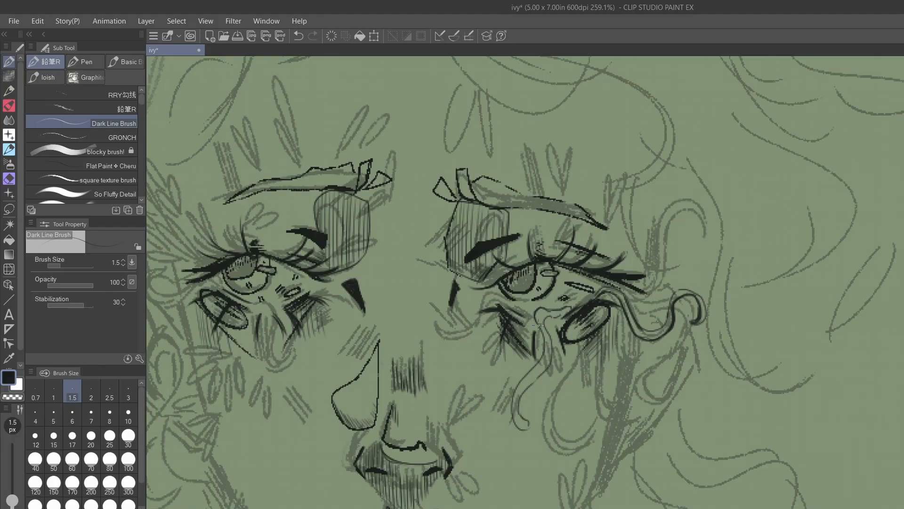
mouse_move(550, 316)
mouse_down()
mouse_move(549, 368)
mouse_move(517, 387)
mouse_move(544, 351)
mouse_up()
mouse_move(544, 333)
mouse_down()
mouse_move(535, 373)
mouse_move(512, 406)
mouse_move(515, 423)
mouse_up()
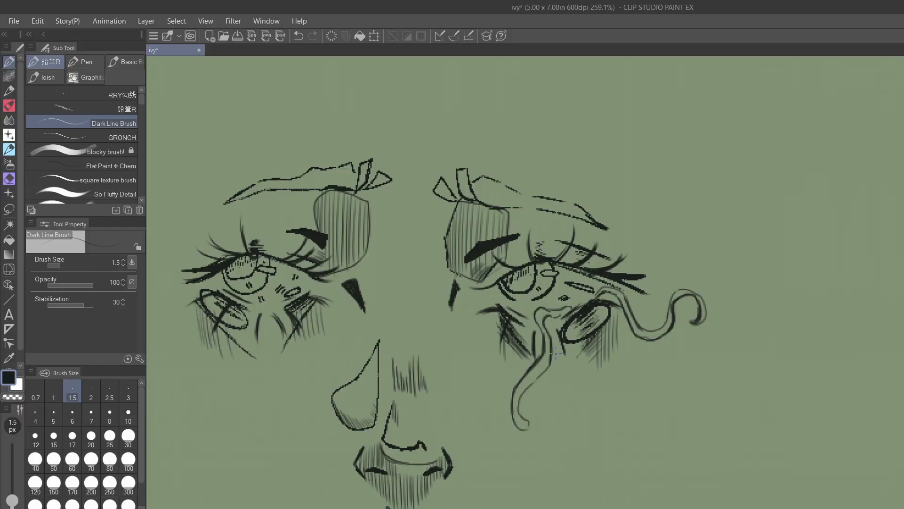
- Add diagonal hatching to the left end of the lower lip
scroll(475, 264, down, 2)
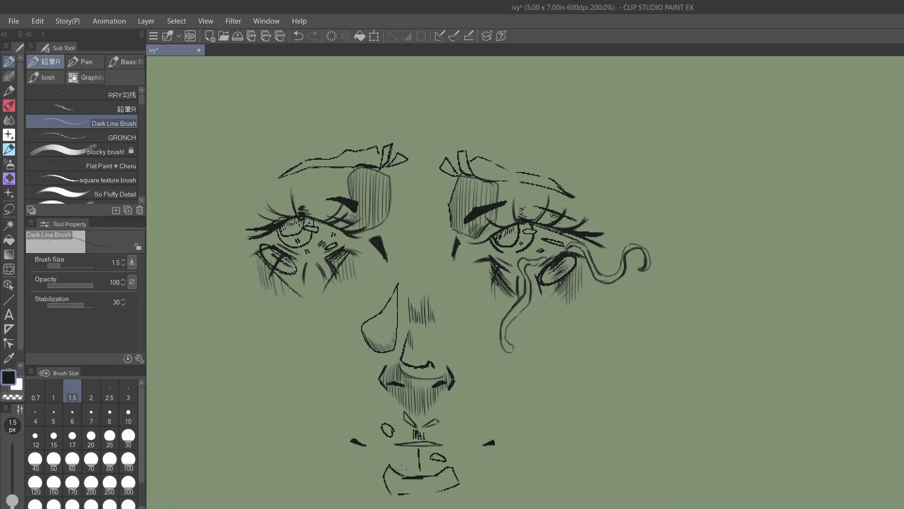
mouse_move(382, 473)
mouse_down()
mouse_move(387, 490)
mouse_move(408, 482)
mouse_move(409, 492)
mouse_up()
- Draw a small leafy tendril at the left eye's outer corner and add a leaf pair to the right eye's outer tendril
mouse_move(277, 239)
mouse_down()
mouse_move(231, 222)
mouse_move(228, 238)
mouse_move(246, 250)
mouse_move(222, 201)
mouse_move(232, 218)
mouse_move(229, 197)
mouse_move(233, 221)
mouse_up()
mouse_move(243, 252)
mouse_down()
mouse_move(231, 260)
mouse_move(245, 258)
mouse_up()
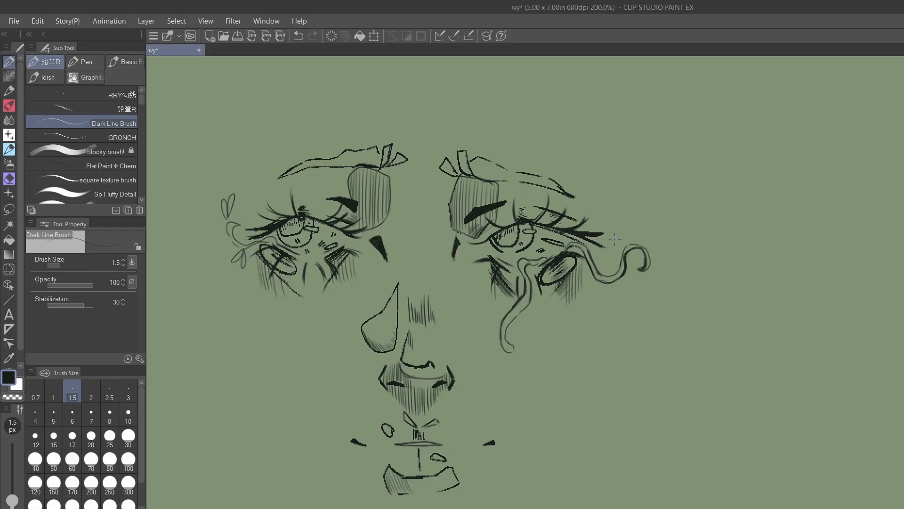
mouse_move(603, 272)
mouse_down()
mouse_move(607, 251)
mouse_move(608, 270)
mouse_up()
drag(543, 254, 562, 247)
mouse_move(511, 256)
mouse_down()
mouse_move(478, 249)
mouse_move(435, 262)
mouse_move(435, 307)
mouse_move(448, 315)
mouse_move(442, 270)
mouse_up()
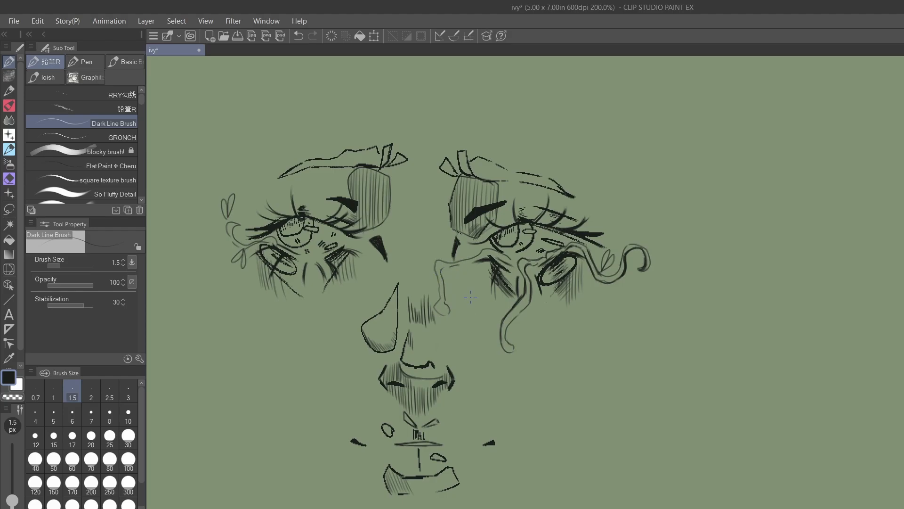
key(ctrl+z)
key(ctrl+z)
key(ctrl+z)
key(ctrl+z)
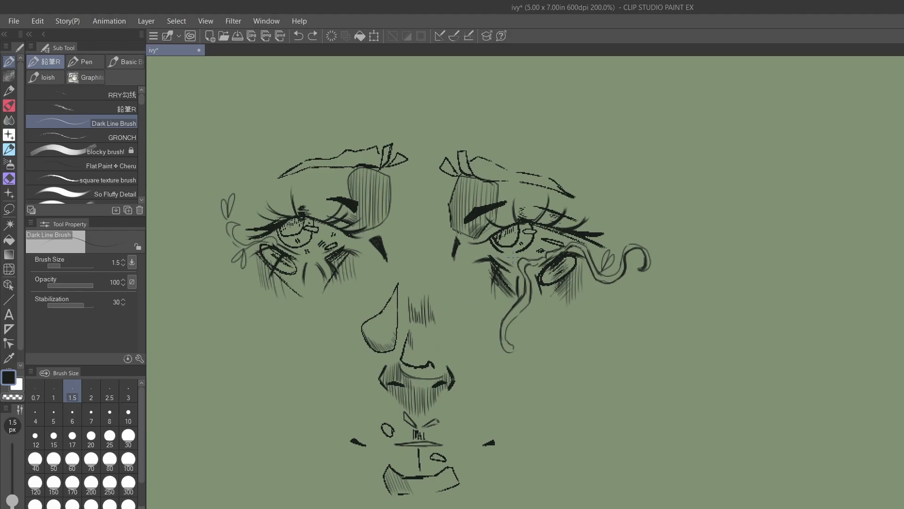
- Draw a tendril curling from the right eye's inner corner toward the nose and ink a leaf pair on the lower right cheek
mouse_move(513, 257)
mouse_down()
mouse_move(496, 253)
mouse_move(459, 273)
mouse_move(449, 322)
mouse_move(468, 317)
mouse_move(450, 313)
mouse_move(441, 289)
mouse_move(477, 253)
mouse_up()
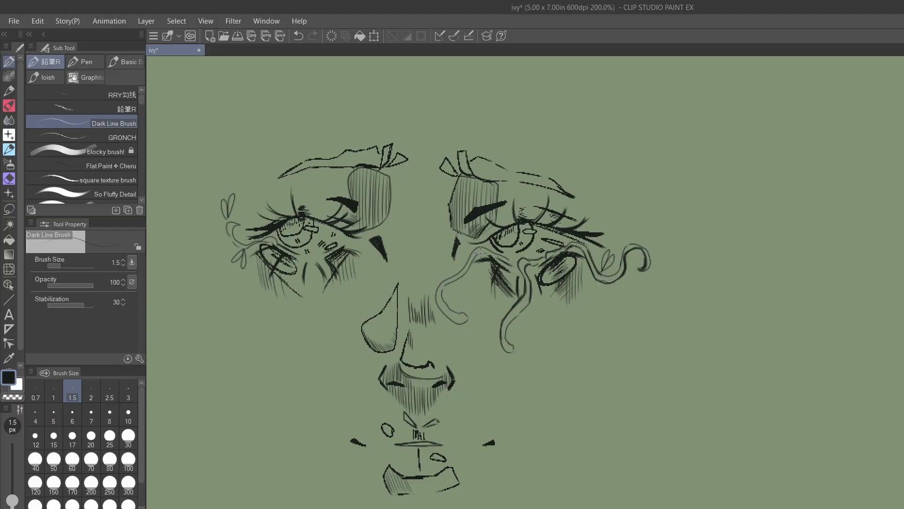
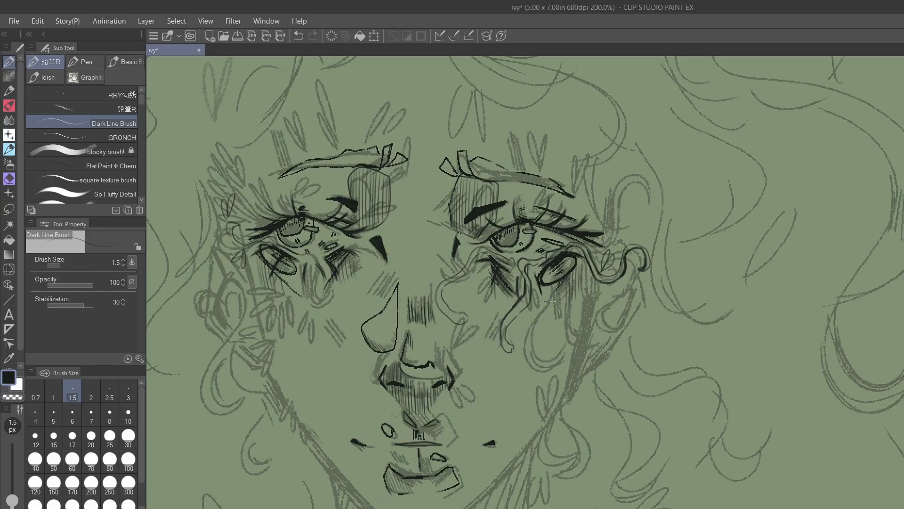
mouse_move(542, 415)
mouse_down()
mouse_move(537, 383)
mouse_move(543, 421)
mouse_move(538, 381)
mouse_move(545, 418)
mouse_move(549, 372)
mouse_move(546, 413)
mouse_up()
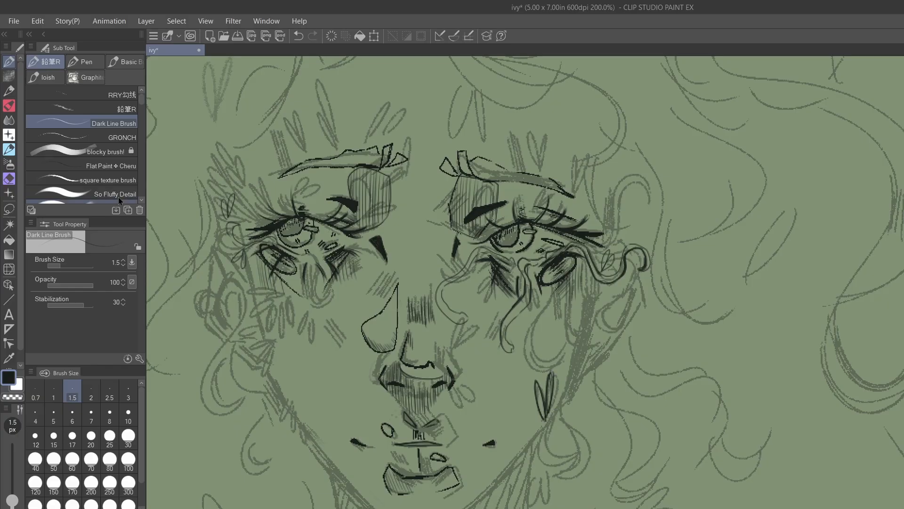
- Switch to the GRONCH brush at 2 px and outline the pointed left ear down to its lobe, redoing the faulty strokes
click(80, 137)
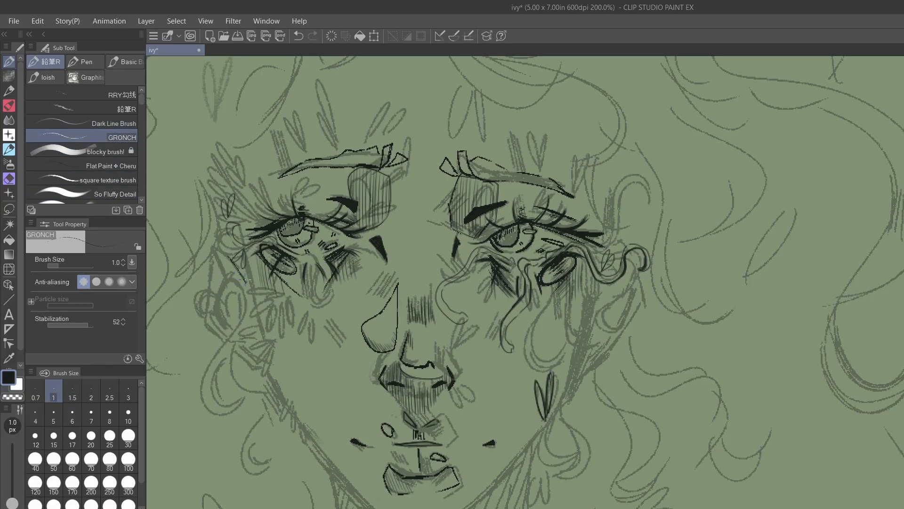
click(91, 391)
mouse_move(232, 262)
mouse_down()
mouse_move(215, 248)
mouse_move(208, 289)
mouse_move(213, 249)
mouse_move(209, 312)
mouse_move(243, 288)
mouse_move(231, 276)
mouse_move(223, 322)
mouse_up()
key(ctrl+z)
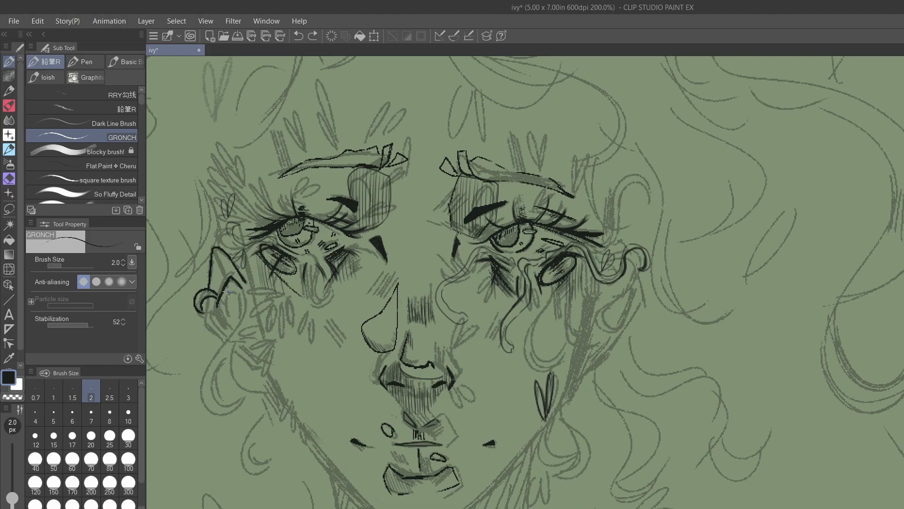
key(ctrl+z)
key(ctrl+z)
key(ctrl+z)
mouse_move(215, 293)
mouse_down()
mouse_move(221, 272)
mouse_move(237, 282)
mouse_move(232, 274)
mouse_move(238, 284)
mouse_move(229, 274)
mouse_move(226, 305)
mouse_move(215, 302)
mouse_move(222, 326)
mouse_move(207, 292)
mouse_move(206, 322)
mouse_move(224, 341)
mouse_up()
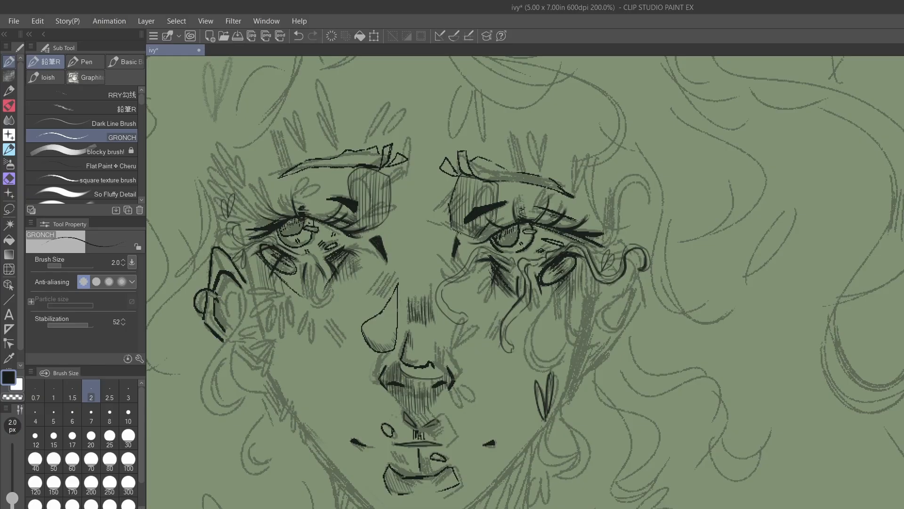
- Add the inner folds and rim details of the left ear
drag(213, 292, 202, 313)
key(e)
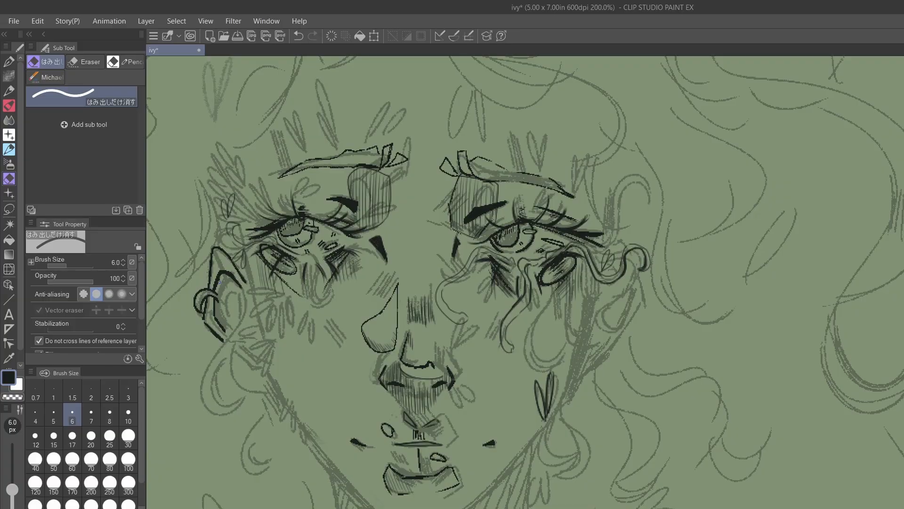
key(p)
drag(235, 293, 237, 318)
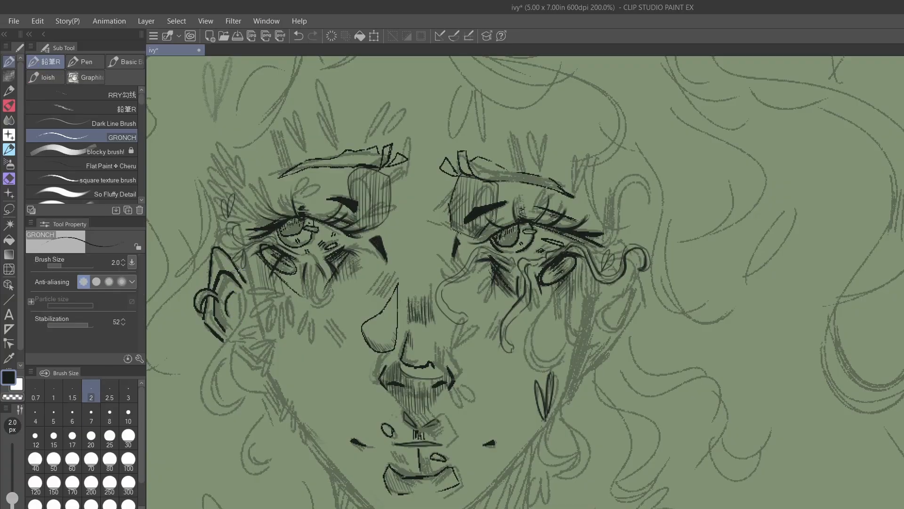
drag(217, 253, 226, 272)
- Draw two long double-lined strands beside the left ear, one curling outward and one hanging down along the cheek
mouse_move(246, 263)
mouse_down()
mouse_move(243, 303)
mouse_move(208, 358)
mouse_move(234, 402)
mouse_up()
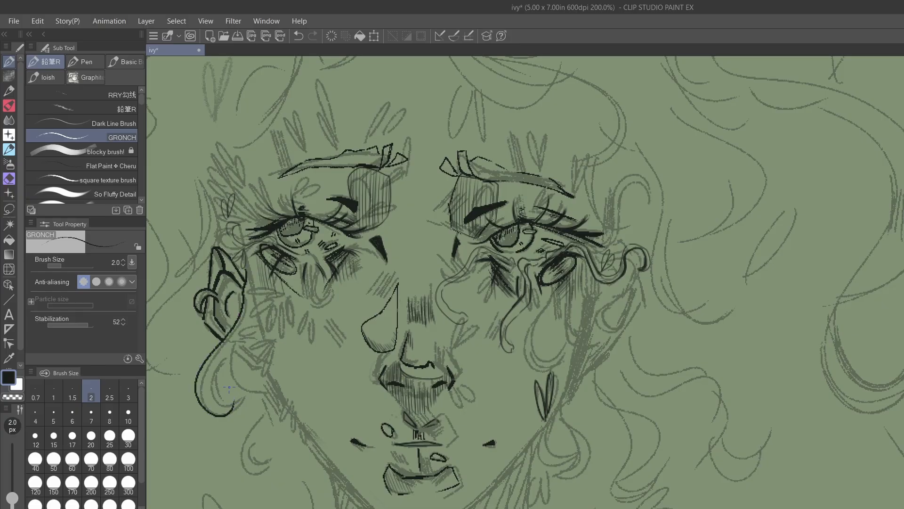
mouse_move(247, 287)
mouse_down()
mouse_move(209, 392)
mouse_move(233, 402)
mouse_up()
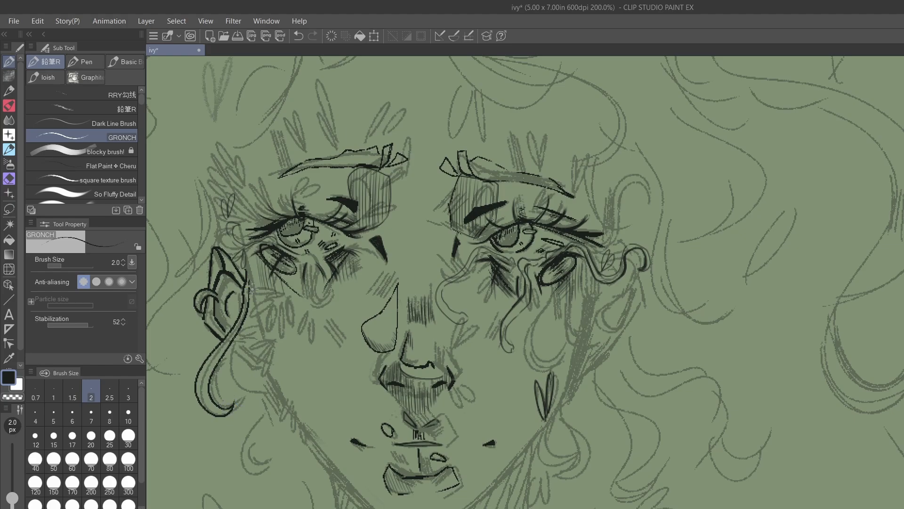
drag(252, 289, 287, 399)
mouse_move(249, 307)
mouse_down()
mouse_move(247, 339)
mouse_move(284, 406)
mouse_move(294, 398)
mouse_up()
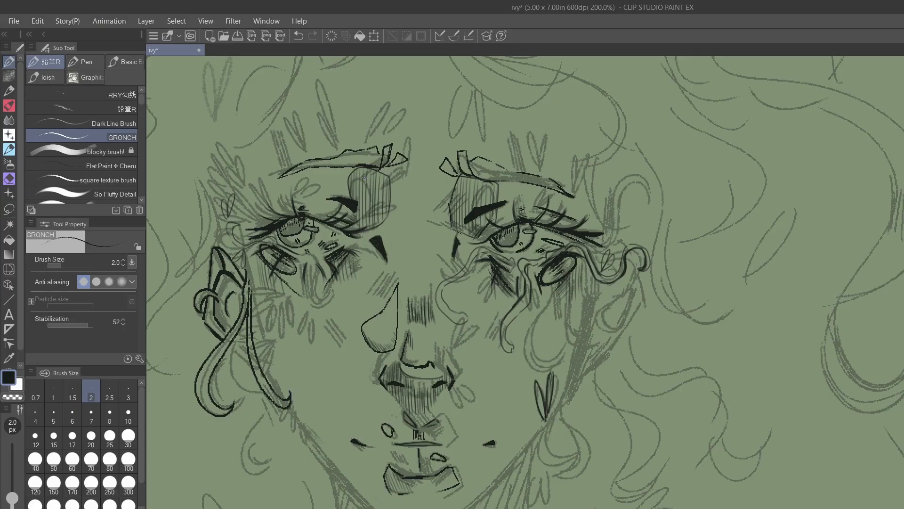
- Draw a wavy vine from below the left eye down the cheek and line it with small leaves
mouse_move(301, 257)
mouse_down()
mouse_move(278, 296)
mouse_move(289, 292)
mouse_move(278, 299)
mouse_move(278, 320)
mouse_move(260, 343)
mouse_up()
drag(274, 309, 267, 365)
mouse_move(303, 259)
mouse_down()
mouse_move(266, 344)
mouse_move(265, 367)
mouse_move(277, 377)
mouse_move(273, 362)
mouse_move(268, 379)
mouse_up()
drag(277, 336, 284, 356)
mouse_move(261, 308)
mouse_down()
mouse_move(269, 330)
mouse_move(293, 325)
mouse_move(262, 292)
mouse_move(295, 295)
mouse_up()
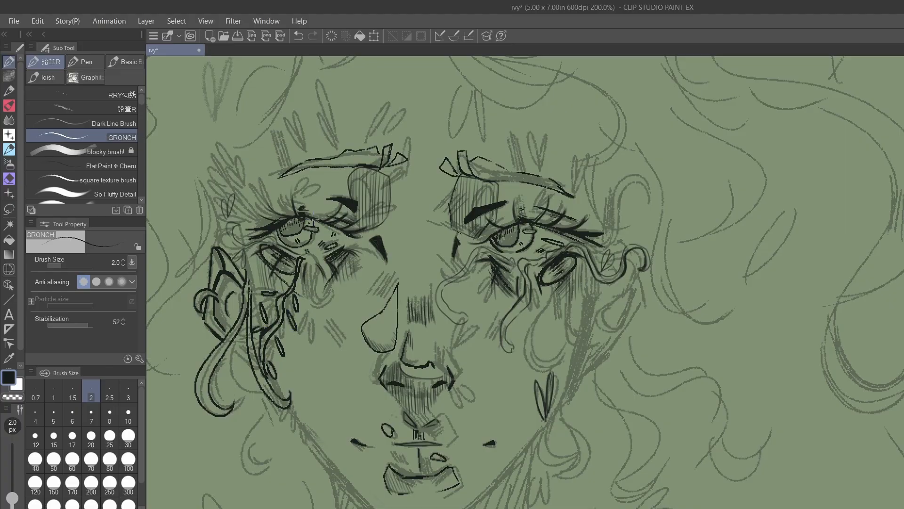
- Draw small leaves among the upper lashes of both eyes and darken the irises
drag(312, 218, 311, 198)
mouse_move(311, 198)
mouse_down()
mouse_move(314, 217)
mouse_move(325, 195)
mouse_up()
drag(325, 195, 314, 218)
mouse_move(504, 226)
mouse_down()
mouse_move(496, 208)
mouse_move(505, 227)
mouse_move(511, 203)
mouse_up()
mouse_move(511, 204)
mouse_down()
mouse_move(513, 237)
mouse_move(533, 221)
mouse_move(500, 238)
mouse_up()
drag(495, 236, 503, 234)
mouse_move(503, 234)
mouse_down()
mouse_move(518, 231)
mouse_move(506, 231)
mouse_up()
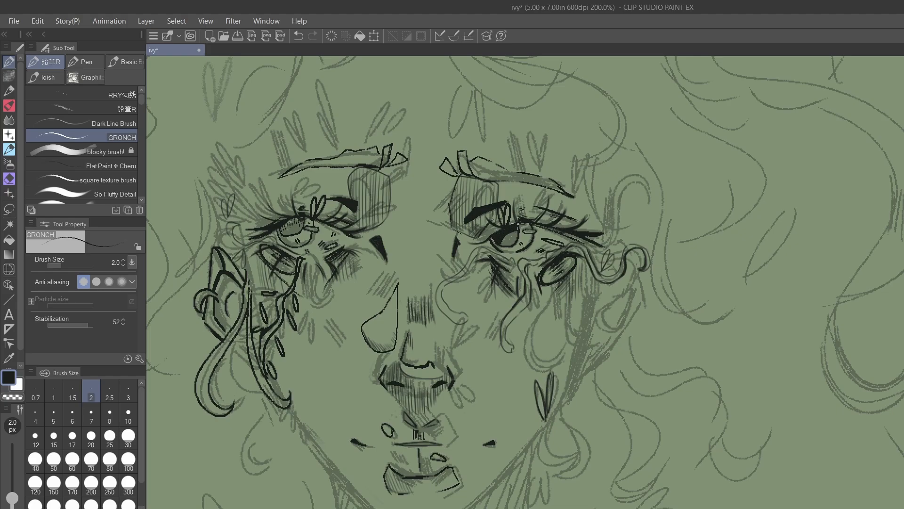
mouse_move(284, 231)
mouse_down()
mouse_move(306, 219)
mouse_move(283, 230)
mouse_move(297, 221)
mouse_move(249, 210)
mouse_move(253, 200)
mouse_move(263, 219)
mouse_up()
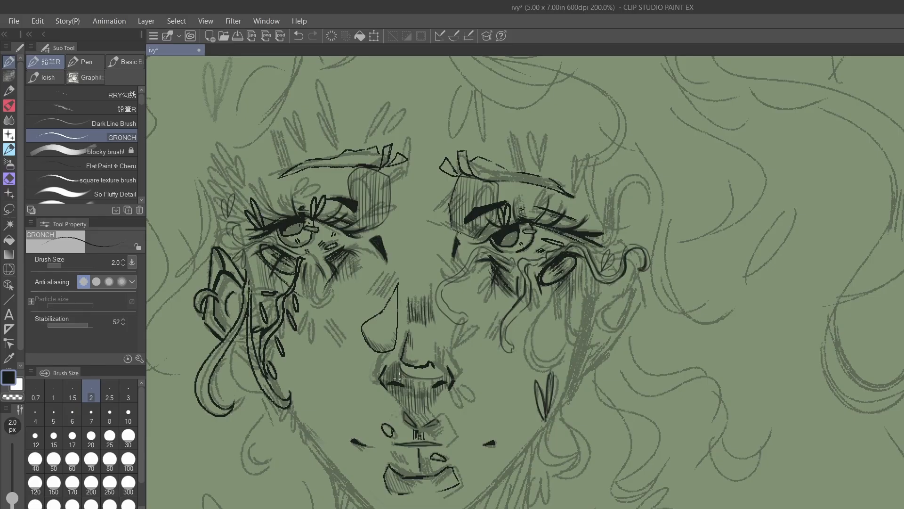
- Draw leaves below the right nostril and a double-lined vine running from the right side of the mouth past the chin onto the neck
mouse_move(441, 383)
mouse_down()
mouse_move(454, 413)
mouse_move(457, 399)
mouse_up()
mouse_move(434, 443)
mouse_down()
mouse_move(454, 435)
mouse_move(474, 441)
mouse_move(498, 487)
mouse_move(447, 444)
mouse_move(474, 450)
mouse_move(497, 481)
mouse_up()
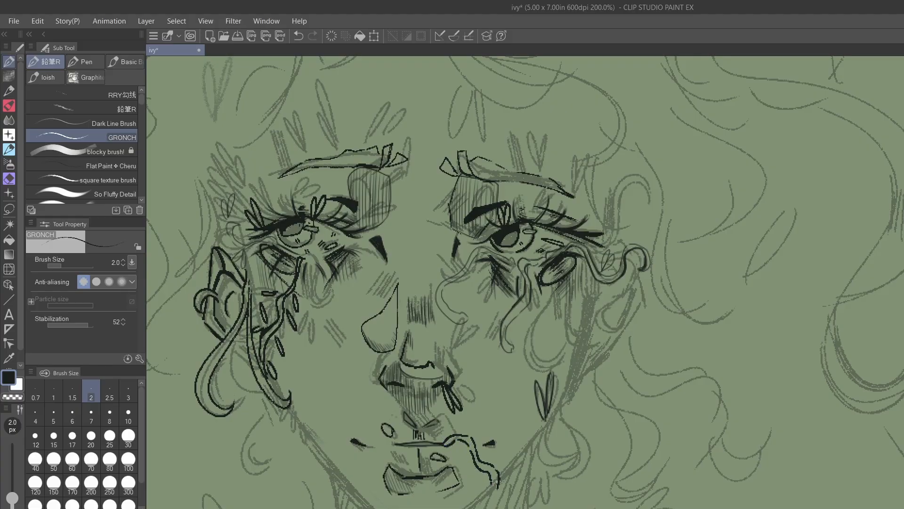
drag(562, 449, 565, 259)
key(ctrl+minus)
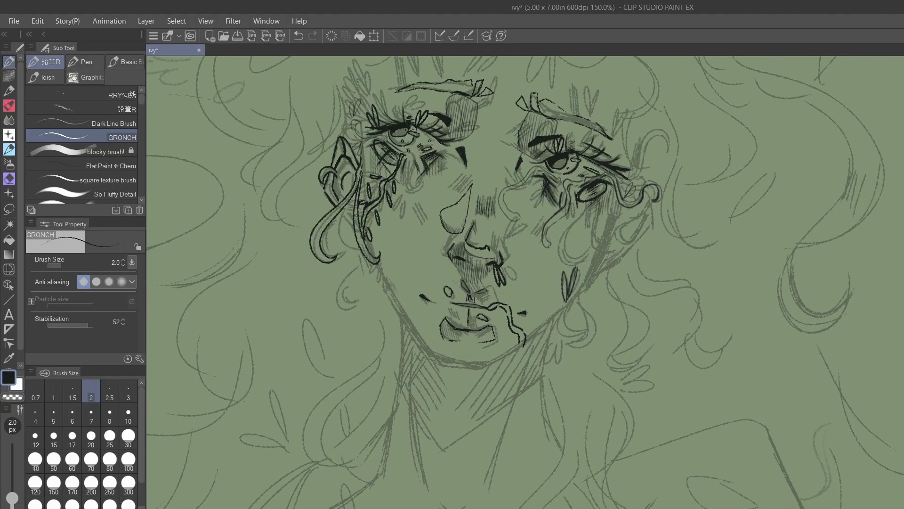
mouse_move(520, 341)
mouse_down()
mouse_move(524, 410)
mouse_move(552, 422)
mouse_move(555, 416)
mouse_move(522, 347)
mouse_move(528, 404)
mouse_move(551, 415)
mouse_up()
- Add small leaves along both sides of the vine growing from the mouth
mouse_move(511, 370)
mouse_down()
mouse_move(495, 382)
mouse_move(532, 349)
mouse_move(530, 357)
mouse_move(546, 355)
mouse_move(526, 363)
mouse_move(500, 403)
mouse_move(511, 383)
mouse_up()
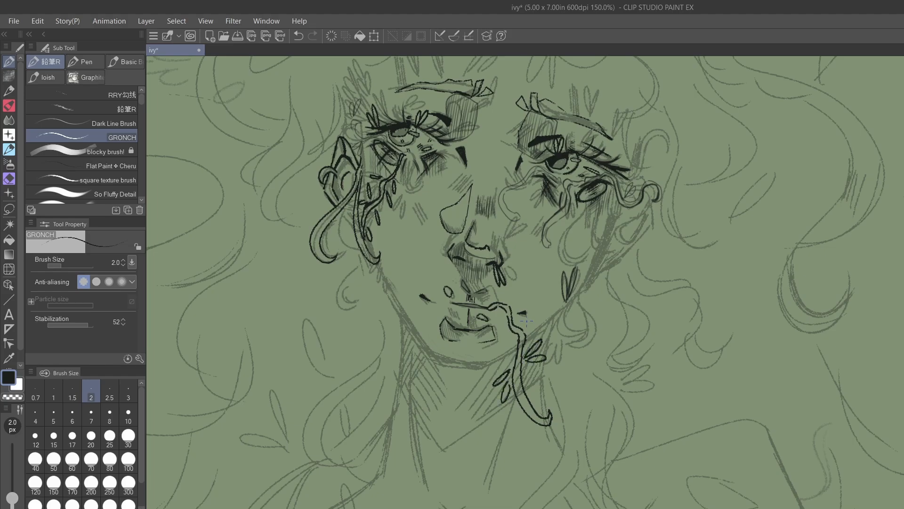
mouse_move(526, 323)
mouse_down()
mouse_move(544, 308)
mouse_move(524, 324)
mouse_move(519, 283)
mouse_move(498, 336)
mouse_up()
drag(499, 335, 502, 316)
mouse_move(519, 409)
mouse_down()
mouse_move(512, 429)
mouse_move(519, 410)
mouse_move(554, 387)
mouse_up()
drag(553, 388, 534, 395)
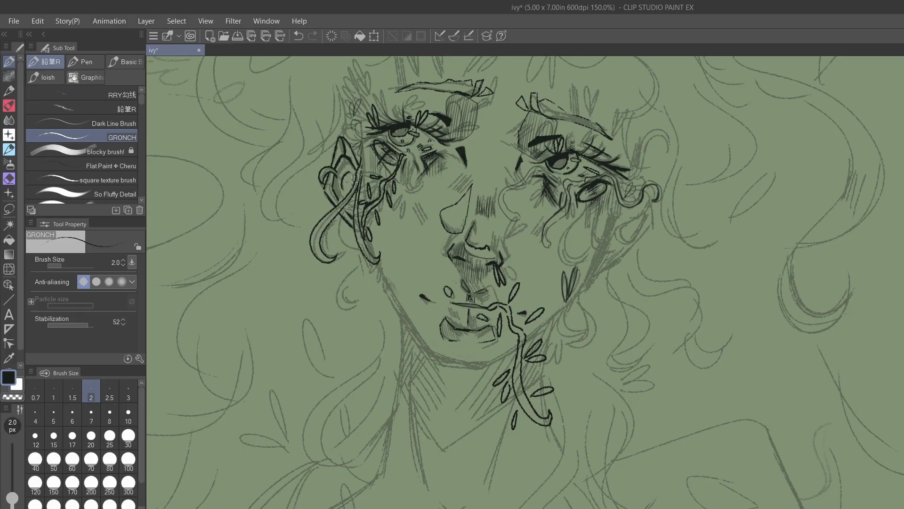
- Draw a ribbed, fan-shaped fin extending outward from the left ear
mouse_move(353, 180)
mouse_down()
mouse_move(350, 189)
mouse_move(316, 190)
mouse_move(315, 174)
mouse_move(296, 192)
mouse_up()
key(ctrl+z)
key(ctrl+z)
key(ctrl+z)
mouse_move(329, 197)
mouse_down()
mouse_move(314, 176)
mouse_move(297, 173)
mouse_move(279, 182)
mouse_move(277, 207)
mouse_move(286, 209)
mouse_move(286, 183)
mouse_move(303, 156)
mouse_move(274, 174)
mouse_move(285, 168)
mouse_move(272, 213)
mouse_up()
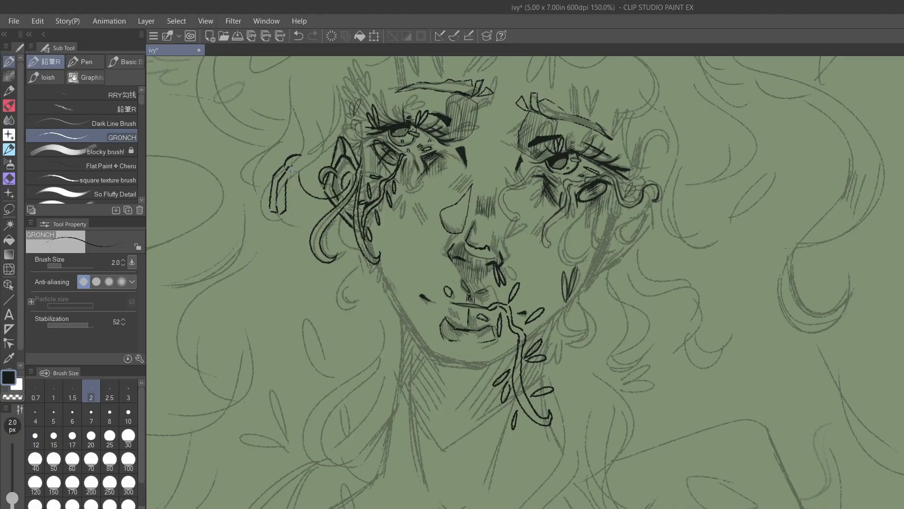
mouse_move(291, 163)
mouse_down()
mouse_move(292, 205)
mouse_move(299, 207)
mouse_move(296, 162)
mouse_move(297, 212)
mouse_up()
drag(289, 180, 296, 208)
mouse_move(302, 154)
mouse_down()
mouse_move(321, 160)
mouse_move(302, 156)
mouse_move(318, 205)
mouse_up()
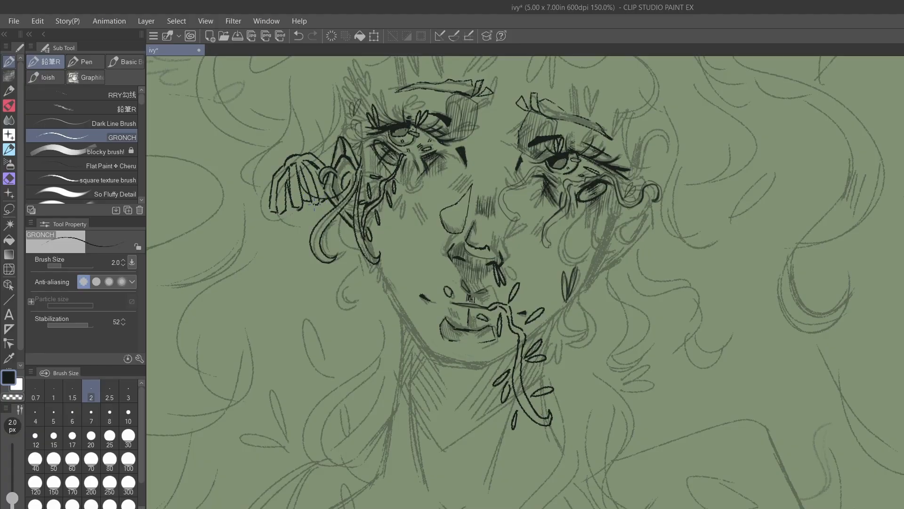
- Clean up overlapping lines on the left ear's fan with the eraser and touch up its upper edge
key(e)
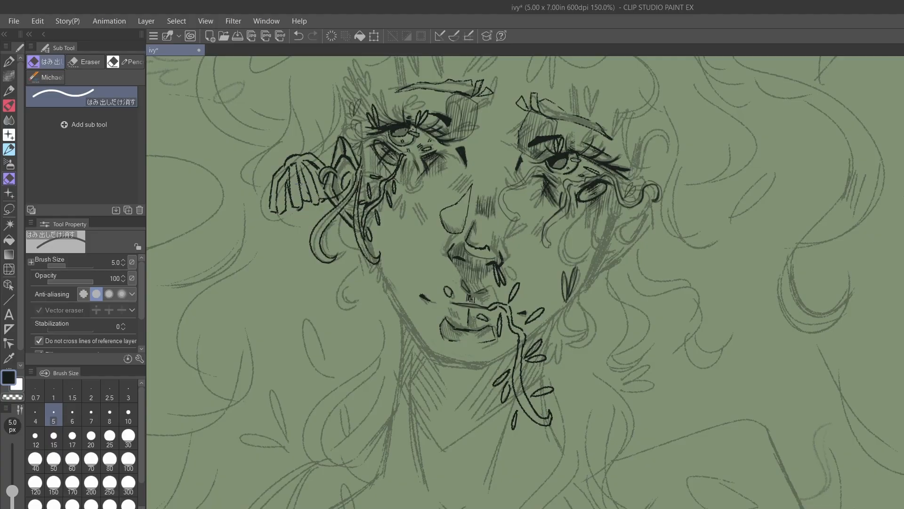
drag(301, 184, 300, 173)
key(p)
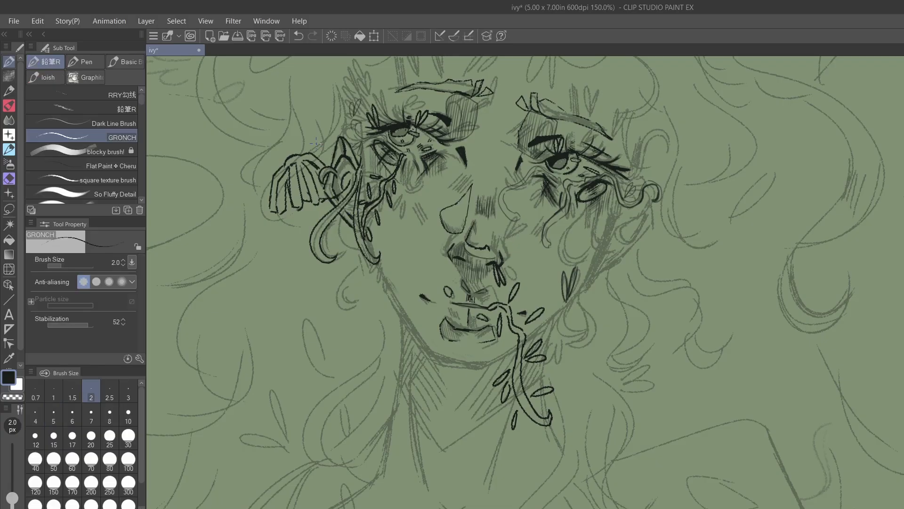
drag(292, 156, 294, 162)
scroll(374, 199, down, 1)
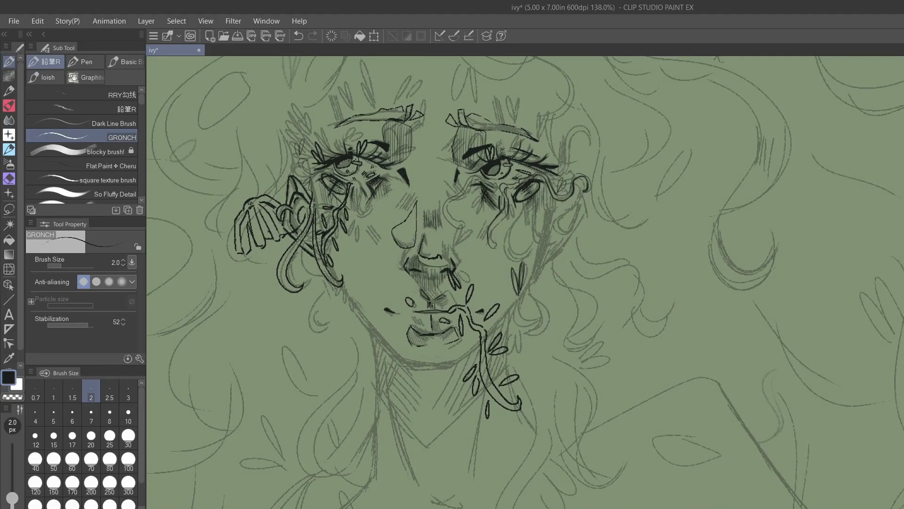
scroll(455, 419, down, 2)
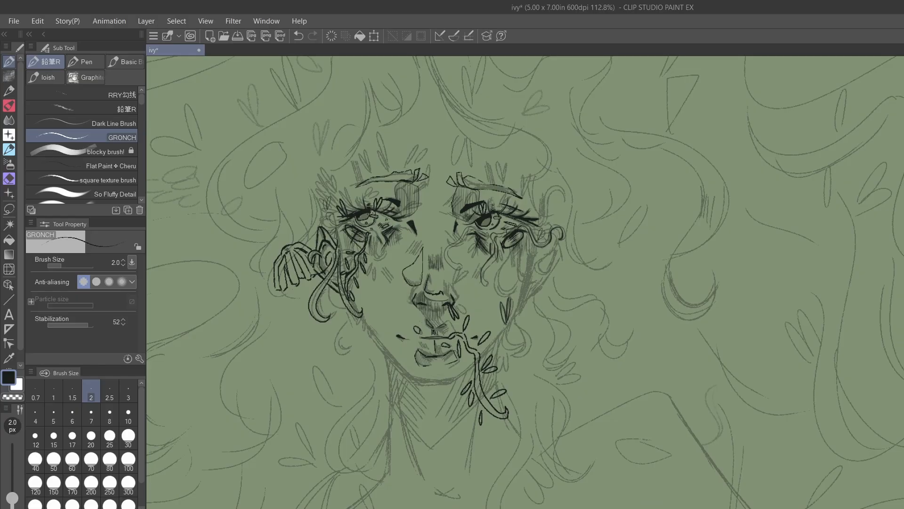
key(ctrl+z)
scroll(558, 372, up, 2)
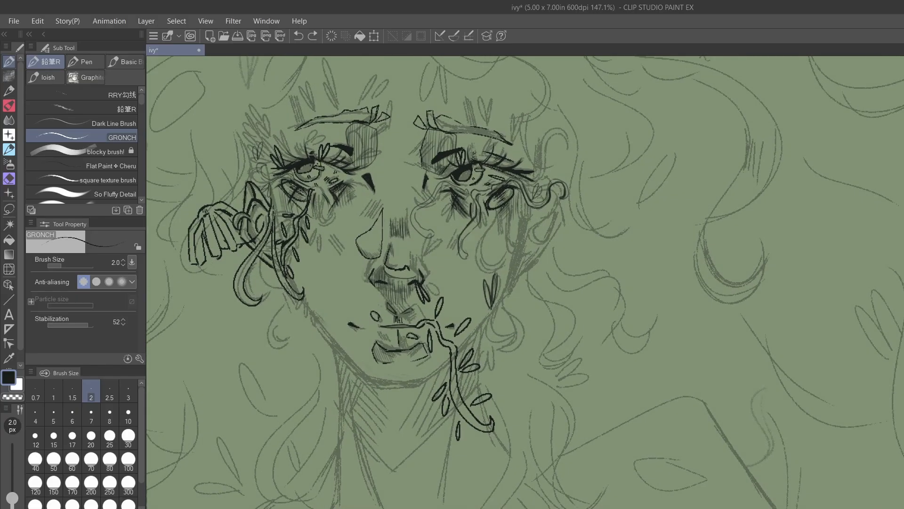
- Ink the jawline from below the left ear around the chin and up to the right cheek
drag(285, 269, 324, 333)
drag(301, 301, 360, 372)
mouse_move(318, 323)
mouse_down()
mouse_move(372, 382)
mouse_move(420, 383)
mouse_move(498, 309)
mouse_move(515, 254)
mouse_move(490, 311)
mouse_move(501, 297)
mouse_up()
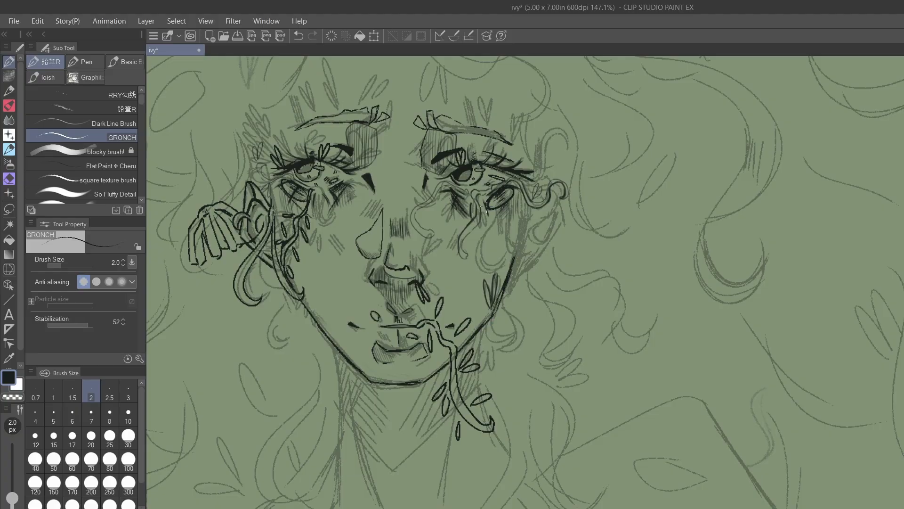
- Draw a double-lined vine winding down from under the right eye and looping around at the edge of the cheek
mouse_move(488, 191)
mouse_down()
mouse_move(502, 258)
mouse_move(535, 245)
mouse_move(541, 278)
mouse_up()
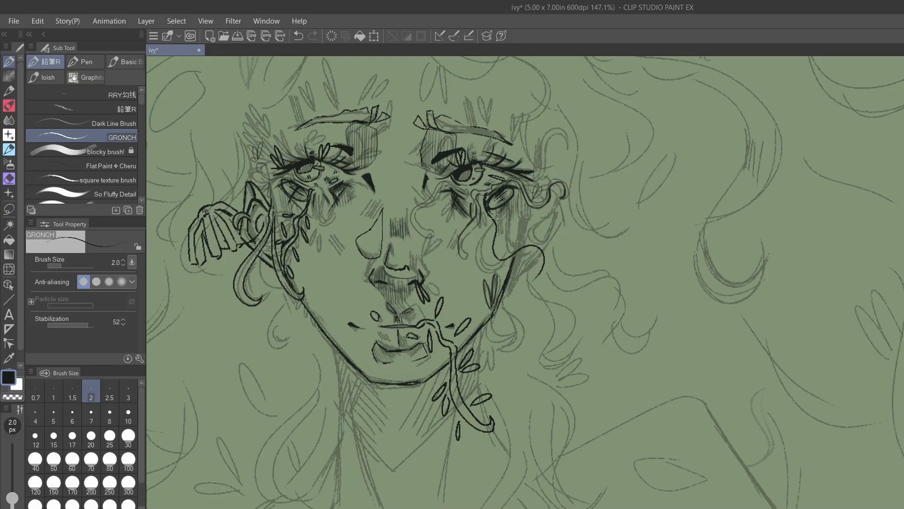
mouse_move(498, 217)
mouse_down()
mouse_move(506, 249)
mouse_move(539, 236)
mouse_move(548, 249)
mouse_move(548, 268)
mouse_move(523, 284)
mouse_up()
mouse_move(521, 235)
mouse_down()
mouse_move(527, 218)
mouse_move(518, 237)
mouse_move(514, 217)
mouse_up()
mouse_move(522, 251)
mouse_down()
mouse_move(516, 266)
mouse_move(531, 271)
mouse_move(532, 252)
mouse_up()
drag(529, 283, 508, 283)
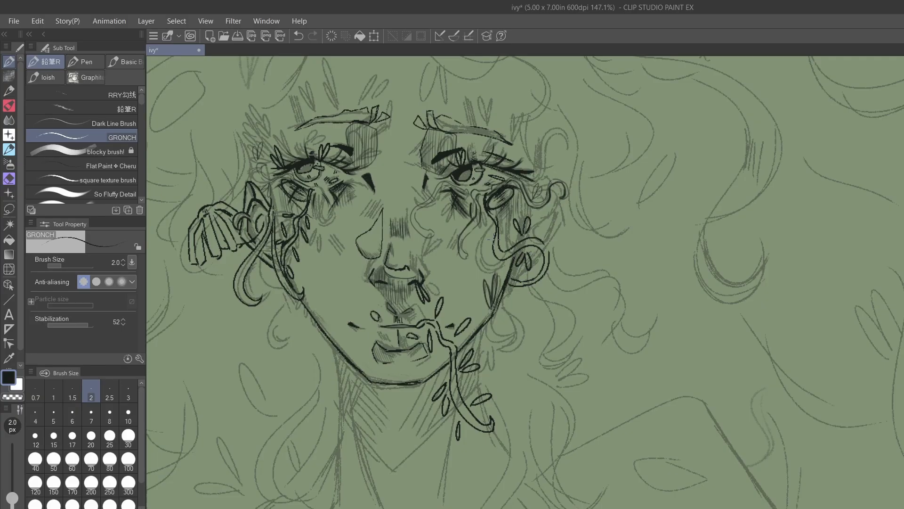
- Add small leaves along the right cheek vine and outline the right ear behind it
drag(490, 242, 470, 257)
mouse_move(490, 248)
mouse_down()
mouse_move(481, 255)
mouse_move(485, 270)
mouse_up()
mouse_move(515, 206)
mouse_down()
mouse_move(522, 210)
mouse_move(514, 276)
mouse_move(554, 224)
mouse_move(538, 234)
mouse_move(535, 218)
mouse_move(544, 236)
mouse_move(560, 213)
mouse_move(561, 229)
mouse_move(550, 230)
mouse_move(554, 198)
mouse_move(560, 209)
mouse_move(550, 207)
mouse_move(560, 211)
mouse_up()
key(ctrl+z)
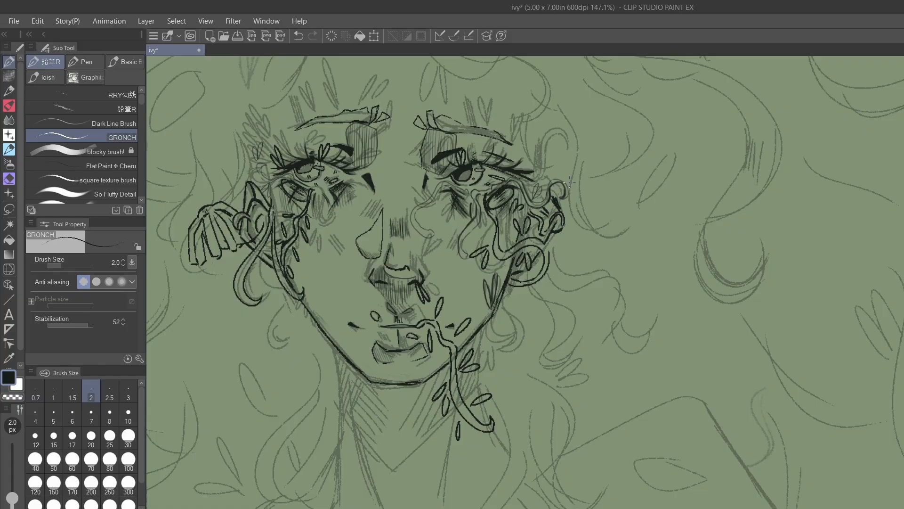
- Touch up the inner ends of the eyebrows and draw a double-lined curl hanging from the jaw below the right ear
drag(437, 121, 446, 128)
drag(367, 112, 363, 118)
drag(363, 112, 360, 117)
key(ctrl+z)
scroll(819, 323, down, 1)
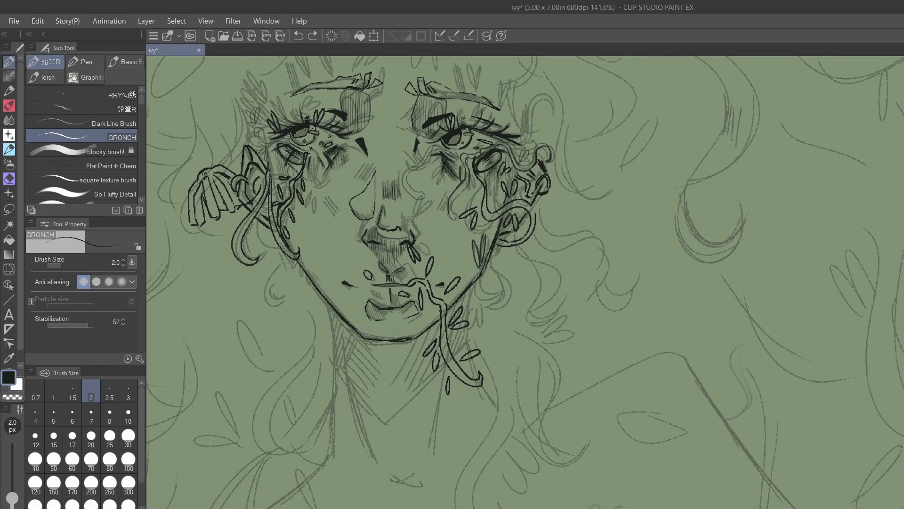
mouse_move(475, 282)
mouse_down()
mouse_move(491, 299)
mouse_move(480, 281)
mouse_move(502, 279)
mouse_move(483, 264)
mouse_move(488, 305)
mouse_up()
mouse_move(491, 262)
mouse_down()
mouse_move(498, 305)
mouse_move(488, 306)
mouse_up()
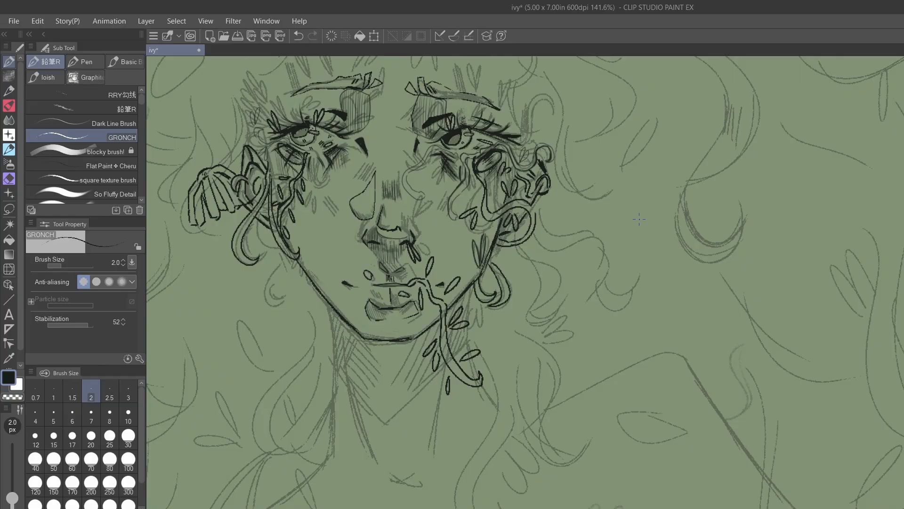
- Ink both outer contours of the neck from the jaw down to the shoulders
mouse_move(331, 311)
mouse_down()
mouse_move(335, 418)
mouse_move(341, 262)
mouse_move(339, 319)
mouse_up()
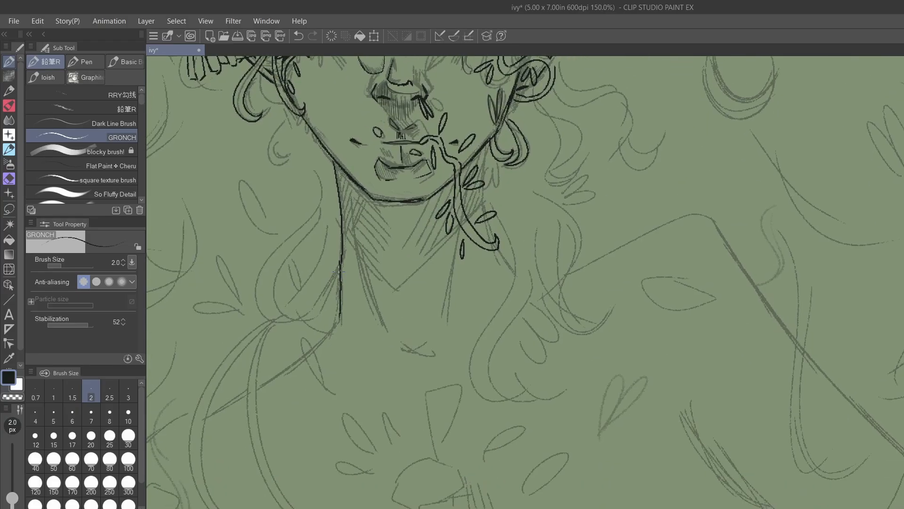
key(ctrl+z)
drag(340, 256, 330, 334)
drag(486, 146, 481, 213)
drag(497, 249, 513, 267)
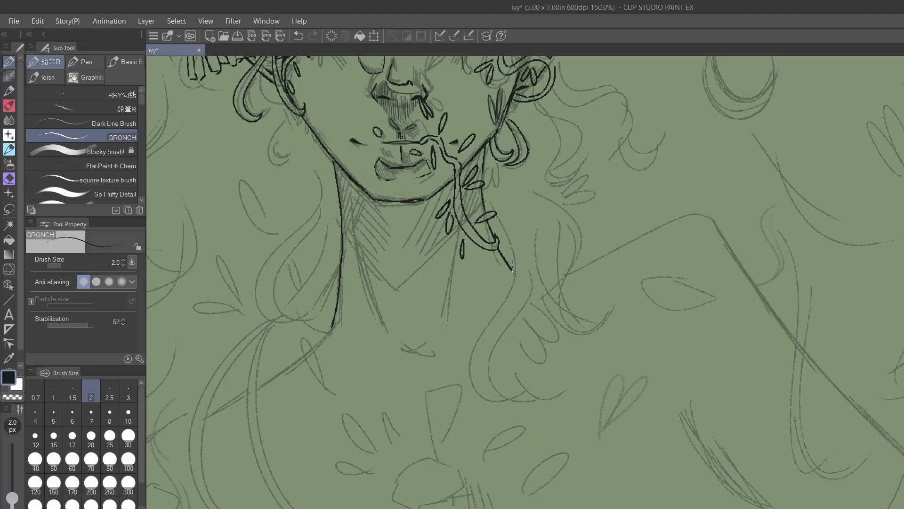
- Draw the inner neck muscle lines, the hollow at the base of the throat and the V-shaped shadow edge across the neck
drag(351, 202, 390, 334)
drag(460, 228, 448, 308)
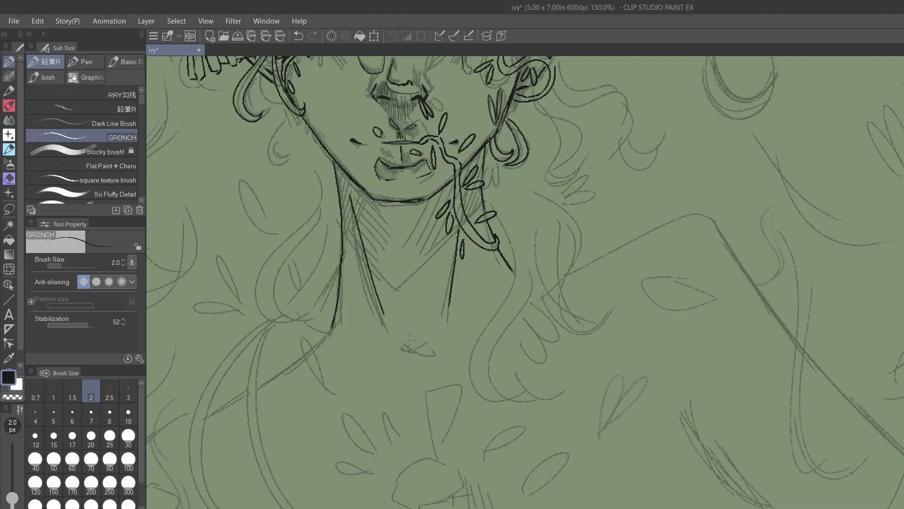
mouse_move(404, 340)
mouse_down()
mouse_move(428, 346)
mouse_move(399, 326)
mouse_move(408, 344)
mouse_move(390, 310)
mouse_up()
drag(427, 344, 434, 339)
mouse_move(342, 231)
mouse_down()
mouse_move(392, 288)
mouse_move(419, 279)
mouse_move(468, 219)
mouse_up()
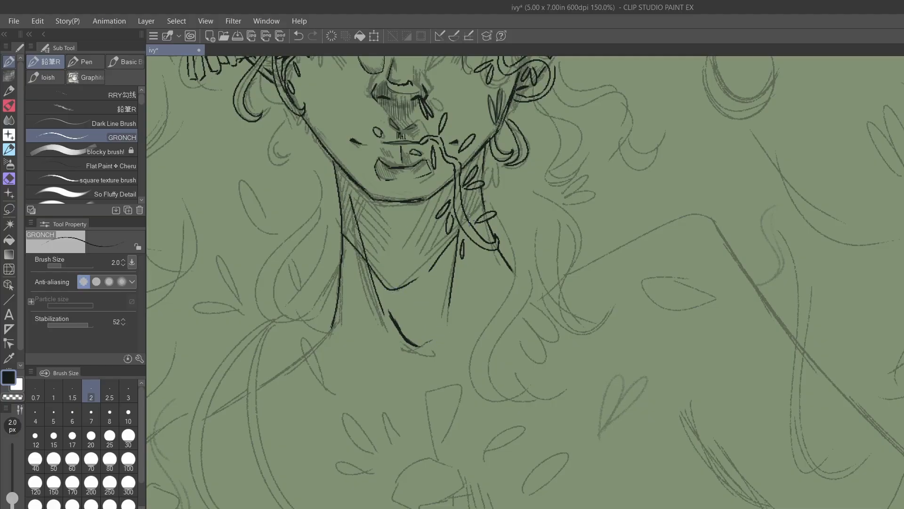
- Thicken the lines with dark shading where both sides of the neck meet the jaw
drag(485, 144, 479, 181)
mouse_move(332, 158)
mouse_down()
mouse_move(351, 181)
mouse_move(336, 168)
mouse_move(342, 199)
mouse_move(342, 174)
mouse_up()
drag(432, 197, 447, 182)
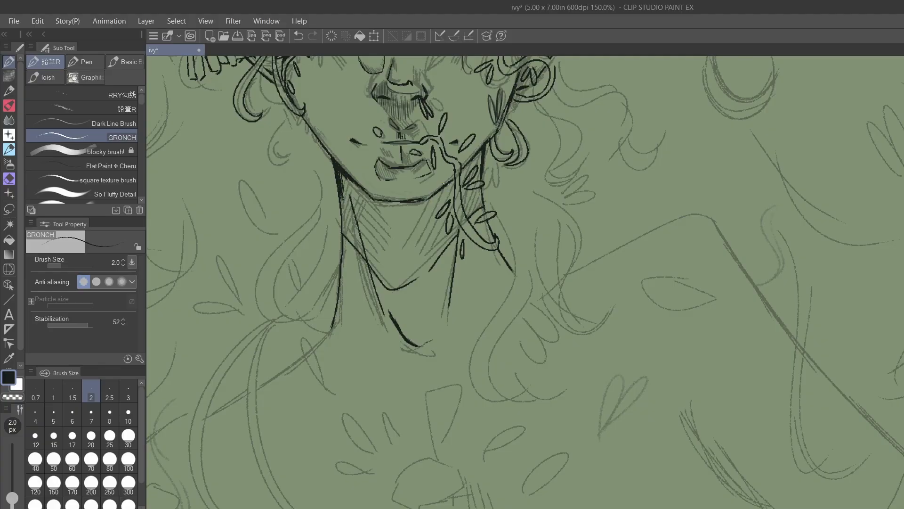
mouse_move(481, 150)
mouse_down()
mouse_move(470, 164)
mouse_move(486, 166)
mouse_up()
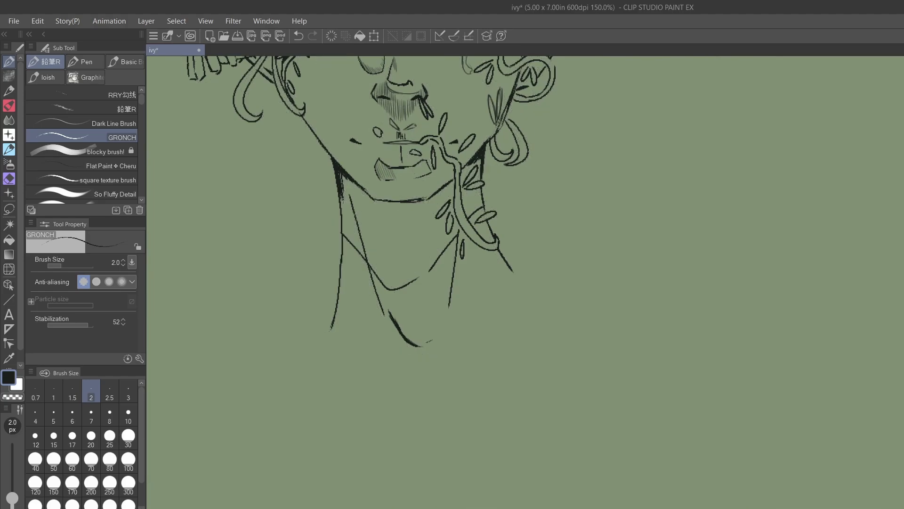
- Set the brush size to 2.5 and draw a double-lined curl hanging below the left cheek beside the jaw
scroll(471, 244, down, 4)
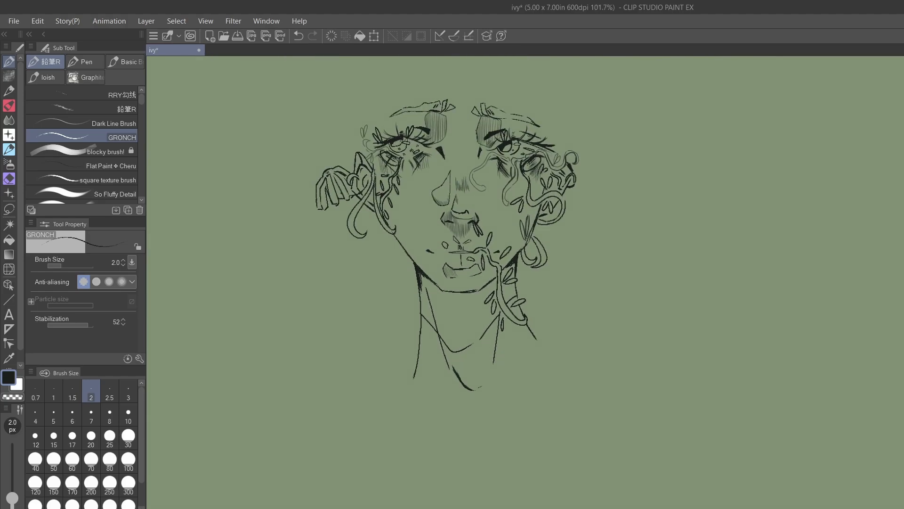
key(bracketright)
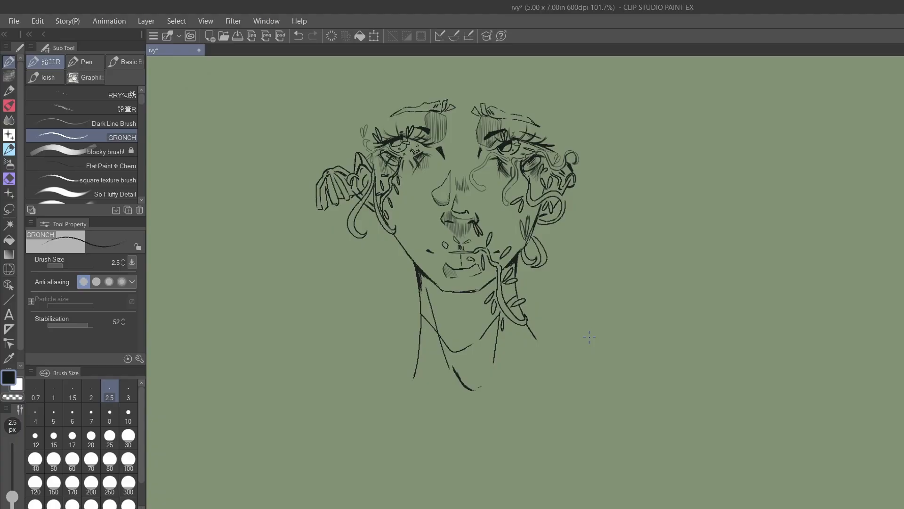
drag(589, 338, 591, 437)
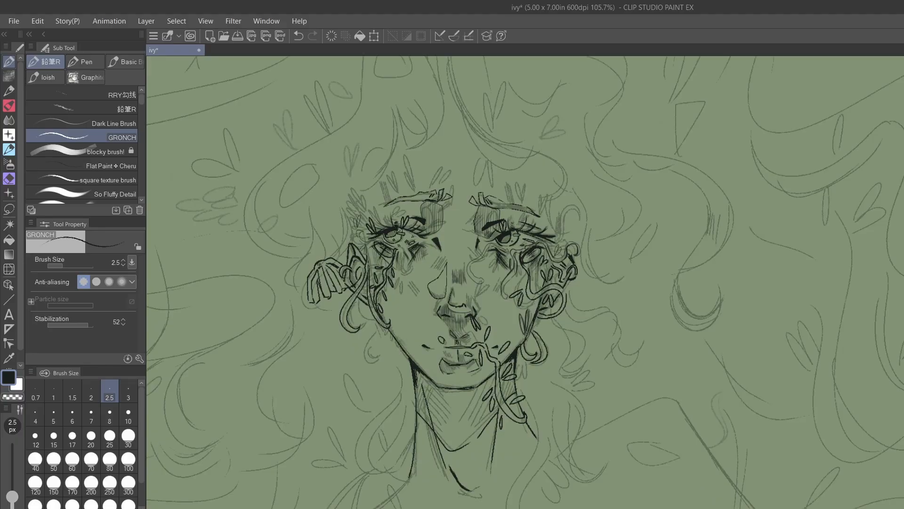
drag(525, 421, 551, 231)
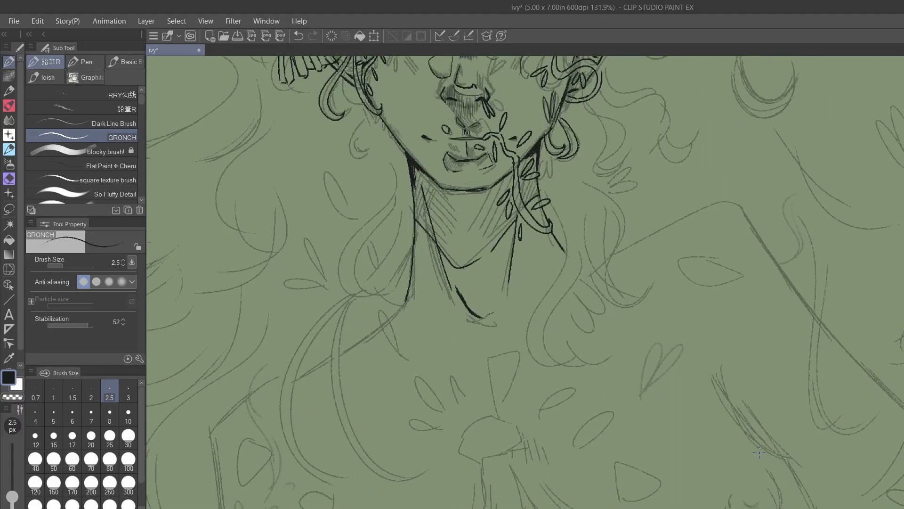
drag(525, 282, 567, 426)
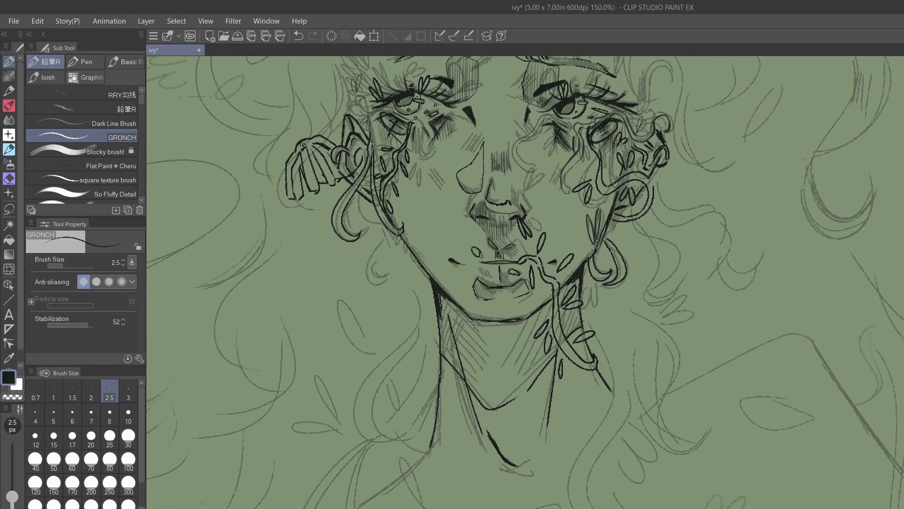
drag(386, 227, 392, 286)
drag(389, 231, 393, 286)
- Try strands beside the left jaw and neck, raise the brush size to 3 and undo the trial strokes
drag(417, 256, 403, 359)
mouse_move(425, 271)
mouse_down()
mouse_move(401, 358)
mouse_move(422, 349)
mouse_up()
key(bracketright)
key(ctrl+z)
key(ctrl+z)
key(ctrl+z)
key(ctrl+z)
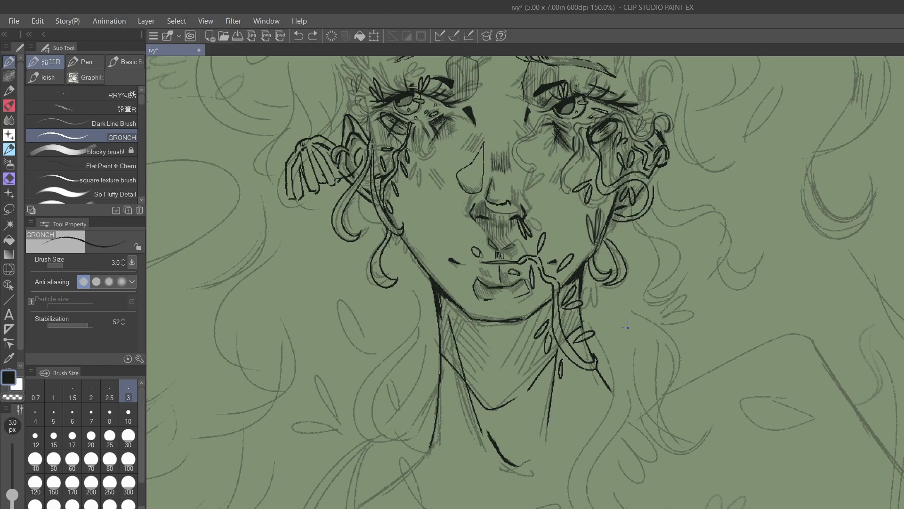
- Draw long wavy hair strands flowing down beside the right side of the neck and over the shoulder
mouse_move(613, 383)
mouse_down()
mouse_move(581, 507)
mouse_move(610, 468)
mouse_up()
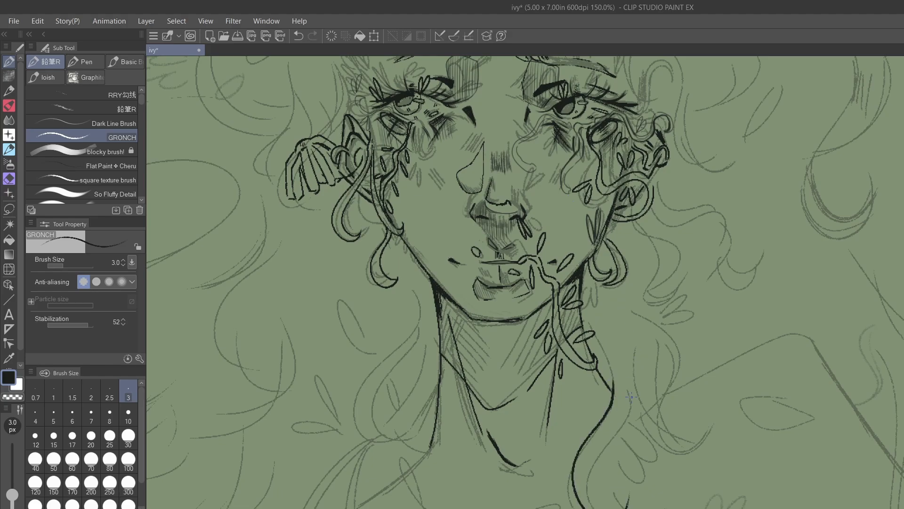
mouse_move(631, 396)
mouse_down()
mouse_move(609, 445)
mouse_move(597, 508)
mouse_up()
mouse_move(666, 325)
mouse_down()
mouse_move(673, 445)
mouse_move(702, 409)
mouse_up()
mouse_move(634, 393)
mouse_down()
mouse_move(646, 430)
mouse_move(685, 454)
mouse_move(700, 408)
mouse_up()
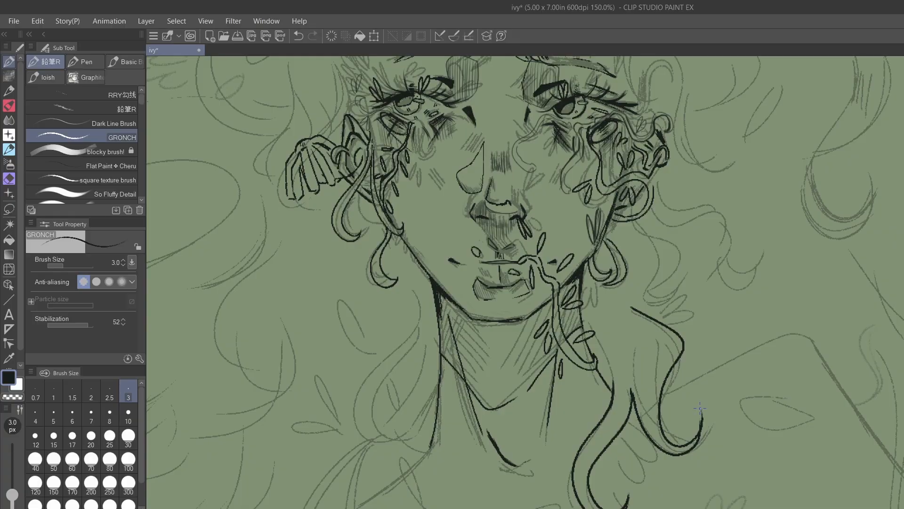
key(ctrl+z)
mouse_move(630, 387)
mouse_down()
mouse_move(684, 453)
mouse_move(701, 413)
mouse_up()
- Add leaf shapes between the right-hand hair strands, draw a curled lock below the right ear and save the drawing
mouse_move(661, 345)
mouse_down()
mouse_move(653, 328)
mouse_move(655, 370)
mouse_move(674, 341)
mouse_up()
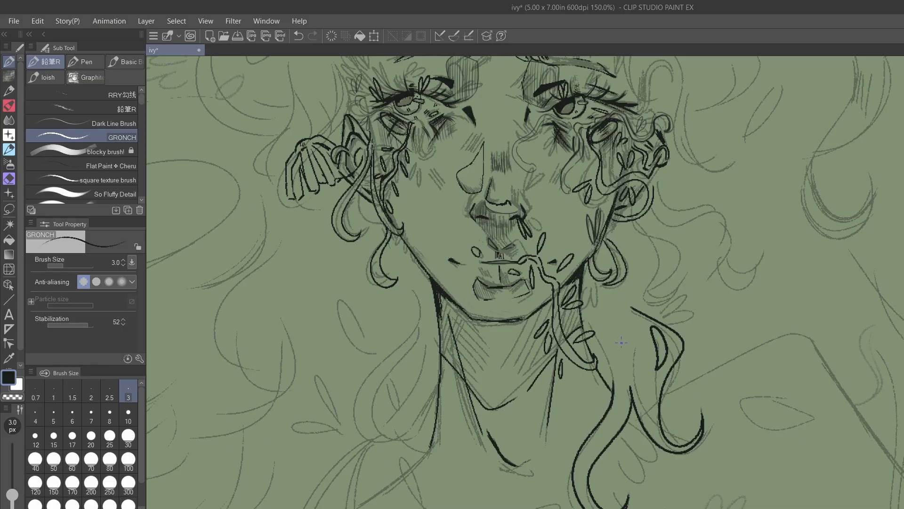
mouse_move(615, 358)
mouse_down()
mouse_move(611, 319)
mouse_move(615, 356)
mouse_move(622, 321)
mouse_move(616, 359)
mouse_up()
mouse_move(634, 225)
mouse_down()
mouse_move(660, 258)
mouse_move(652, 299)
mouse_move(690, 275)
mouse_move(663, 239)
mouse_move(688, 274)
mouse_up()
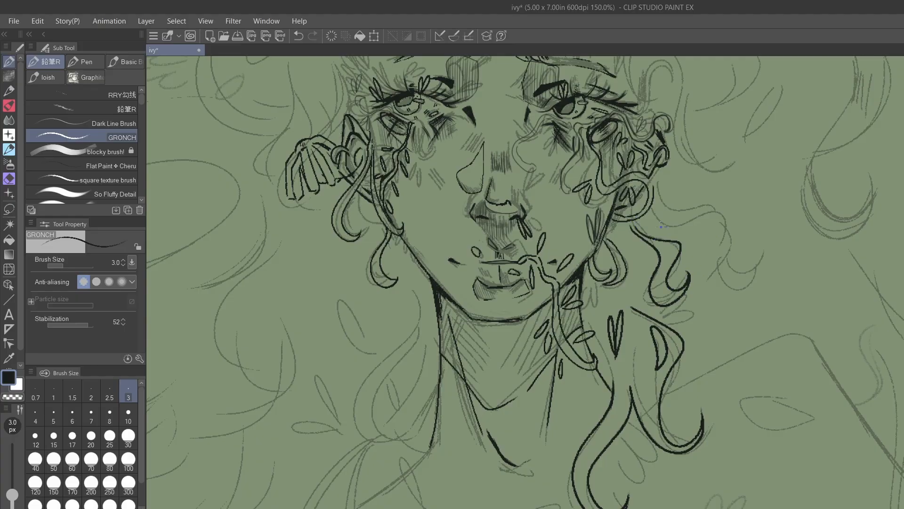
mouse_move(632, 298)
mouse_down()
mouse_move(637, 290)
mouse_move(608, 431)
mouse_move(588, 459)
mouse_up()
key(ctrl+s)
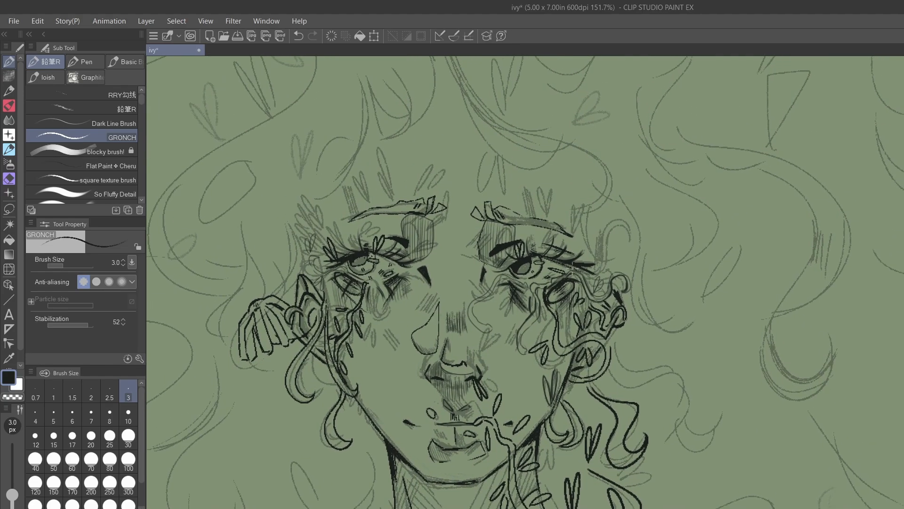
- Draw a curled tendril rising from the right eye's outer corner and begin a fan shape beside the right ear
mouse_move(573, 268)
mouse_down()
mouse_move(600, 271)
mouse_move(604, 230)
mouse_move(635, 231)
mouse_move(629, 242)
mouse_move(623, 219)
mouse_move(616, 244)
mouse_move(595, 267)
mouse_up()
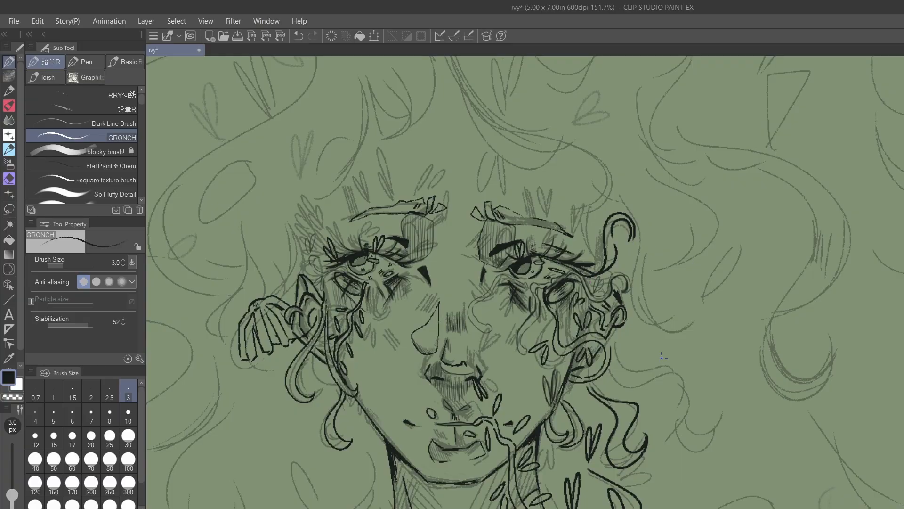
drag(595, 323, 635, 339)
mouse_move(641, 329)
mouse_down()
mouse_move(618, 333)
mouse_move(644, 328)
mouse_move(631, 336)
mouse_move(640, 339)
mouse_move(642, 326)
mouse_move(630, 341)
mouse_move(637, 363)
mouse_up()
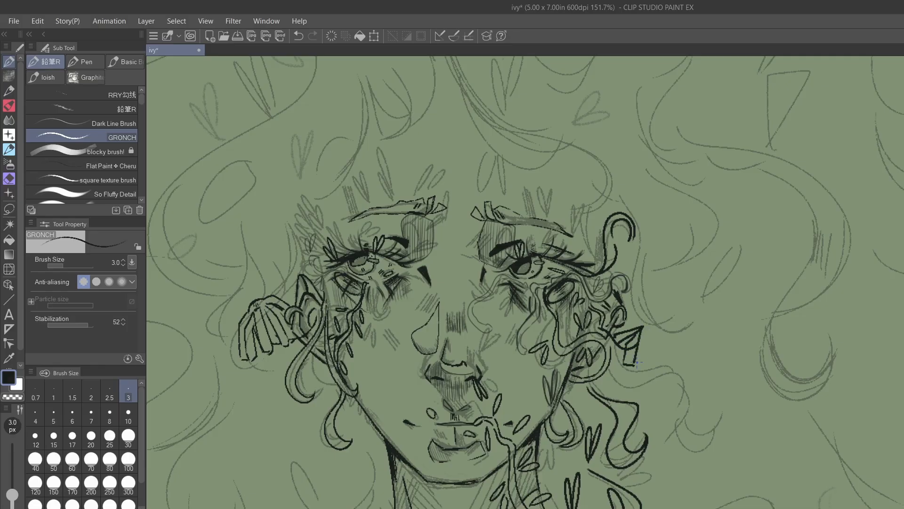
- Reduce the brush size to 2 and complete the right ear's fan with its curved upper edge and hanging ribs
mouse_move(642, 326)
mouse_down()
mouse_move(667, 324)
mouse_move(676, 355)
mouse_move(691, 347)
mouse_move(689, 367)
mouse_up()
key(ctrl+z)
key(bracketleft)
mouse_move(647, 326)
mouse_down()
mouse_move(635, 370)
mouse_move(649, 376)
mouse_up()
mouse_move(649, 328)
mouse_down()
mouse_move(649, 349)
mouse_move(653, 324)
mouse_move(654, 374)
mouse_move(671, 339)
mouse_move(673, 376)
mouse_up()
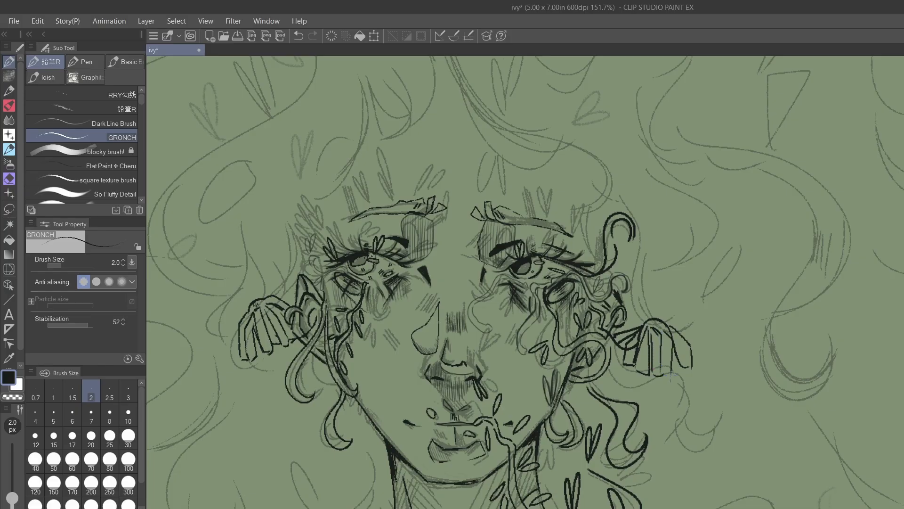
drag(663, 341, 677, 377)
key(e)
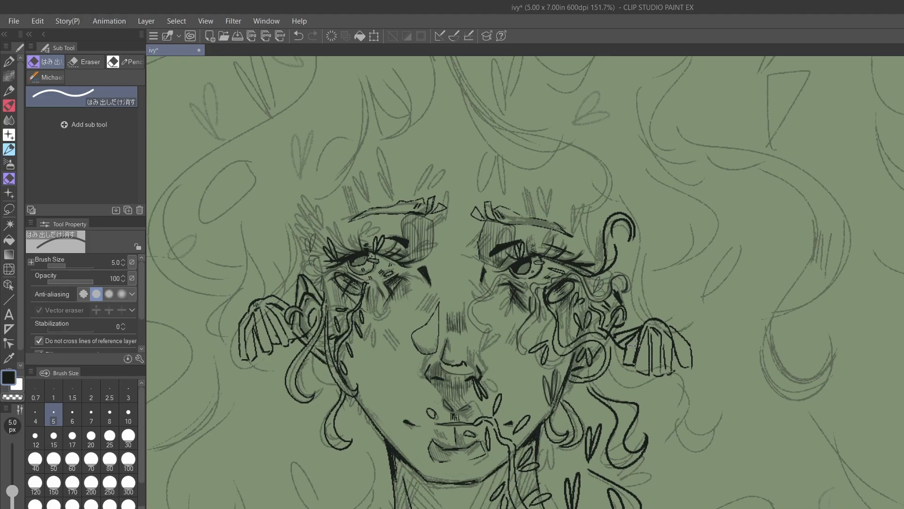
key(p)
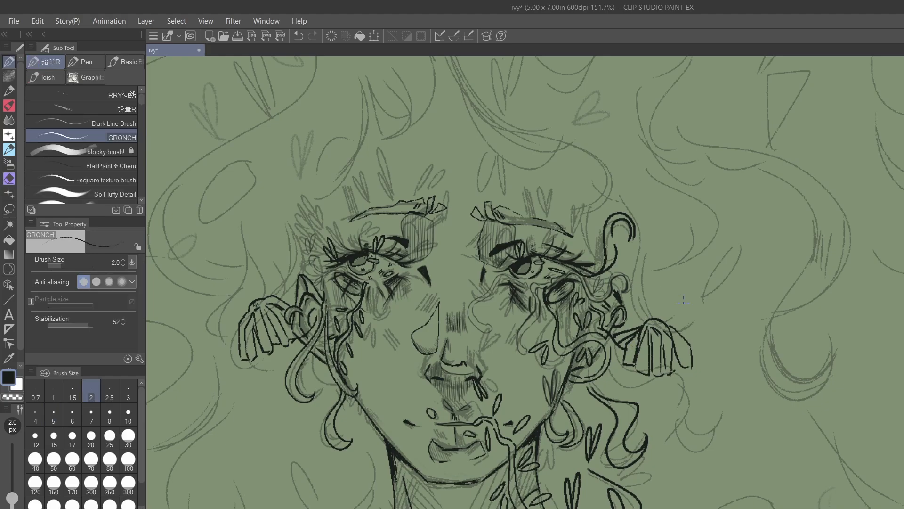
- Add a short stroke at the right ear, darken the slanted line at the base of the neck and erase its excess
drag(599, 315, 593, 335)
scroll(432, 311, down, 3)
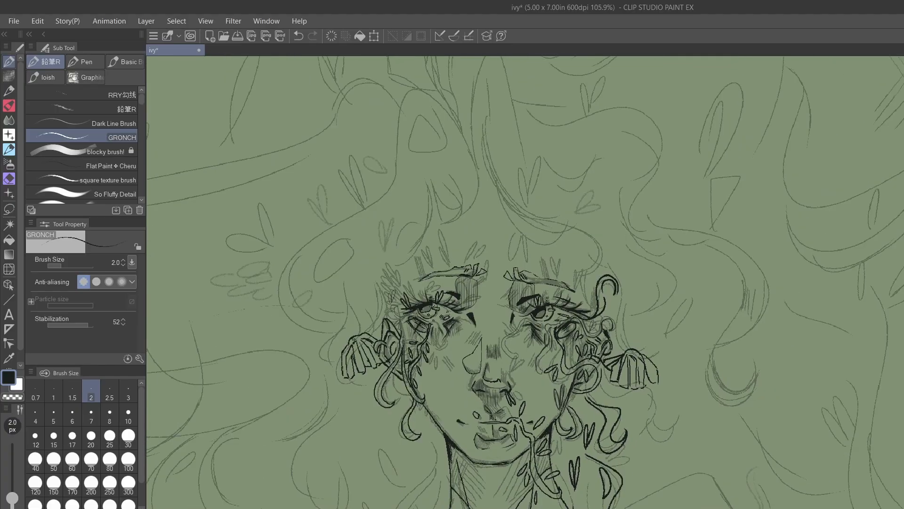
scroll(525, 283, up, 3)
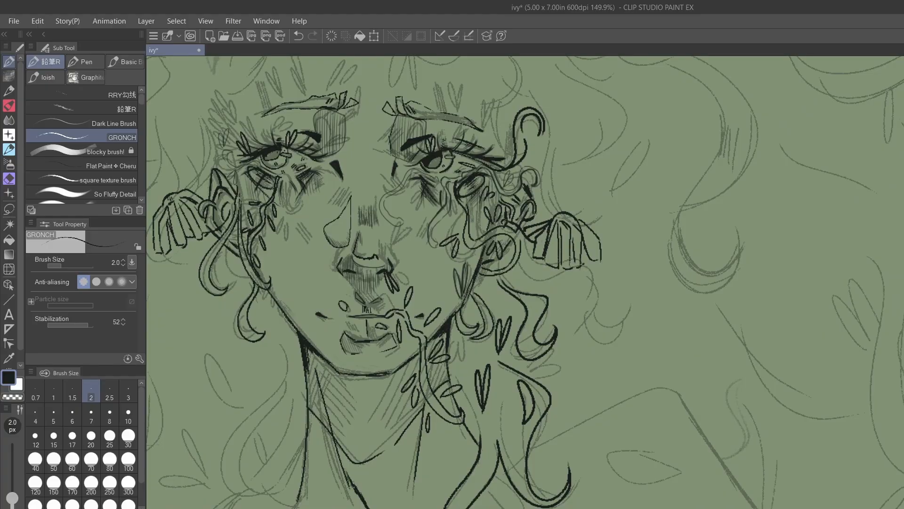
mouse_move(351, 485)
mouse_down()
mouse_move(344, 467)
mouse_move(365, 507)
mouse_move(349, 483)
mouse_move(360, 496)
mouse_up()
key(e)
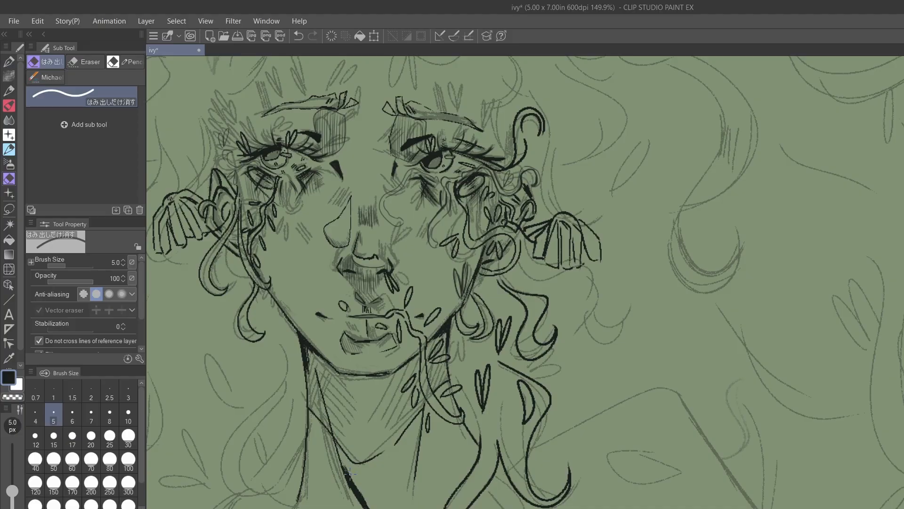
mouse_move(360, 500)
mouse_down()
mouse_move(343, 466)
mouse_move(360, 507)
mouse_up()
key(p)
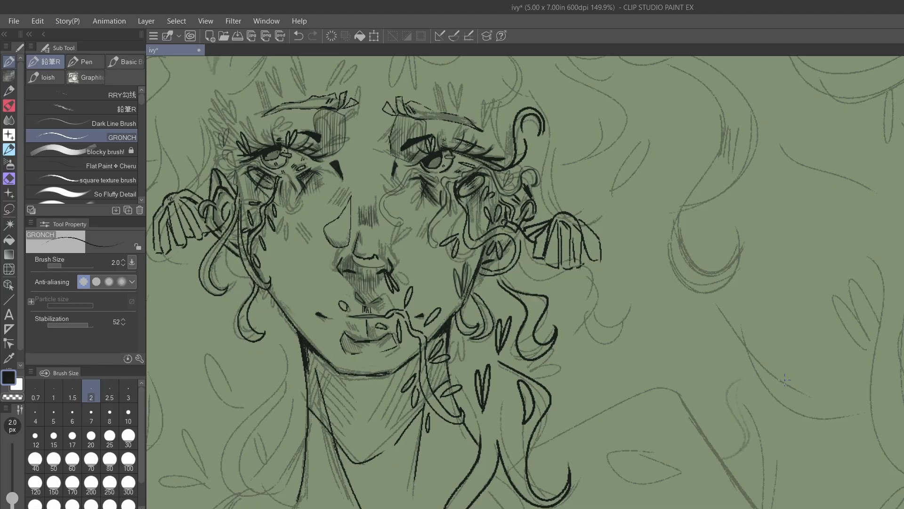
- Undo the last strokes, set the brush size to 1.5 and add short hatch marks beside the nose tip and on both cheeks
scroll(785, 380, down, 3)
scroll(407, 292, up, 6)
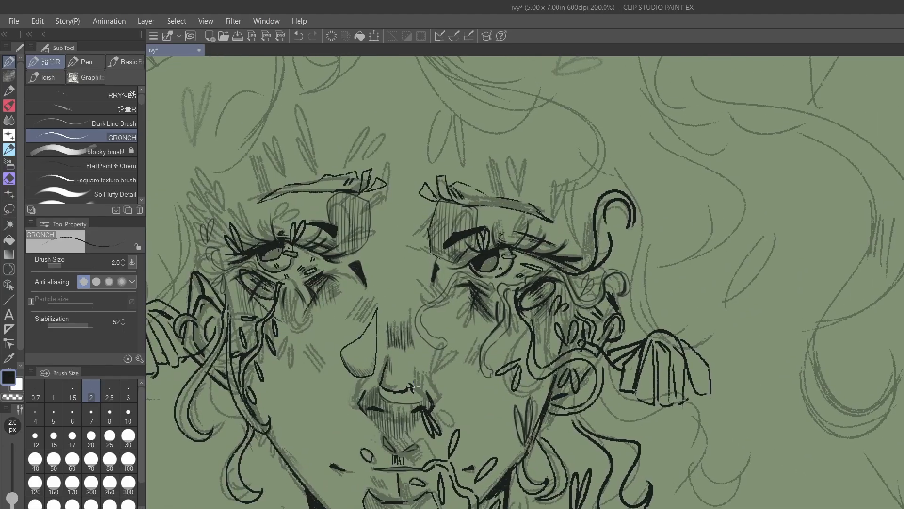
key(ctrl+z)
key(ctrl+z)
key(ctrl+z)
key([)
drag(412, 380, 418, 388)
drag(415, 380, 422, 386)
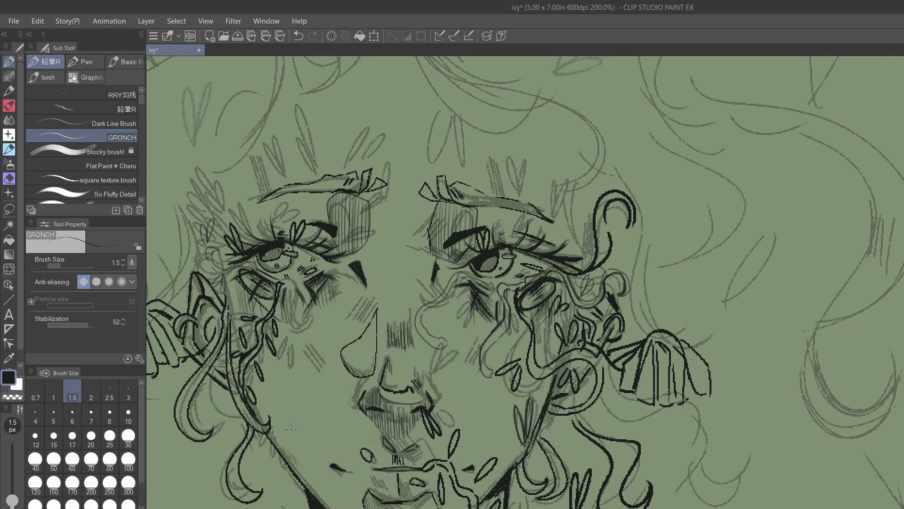
drag(258, 390, 268, 408)
drag(264, 392, 270, 408)
drag(497, 387, 504, 407)
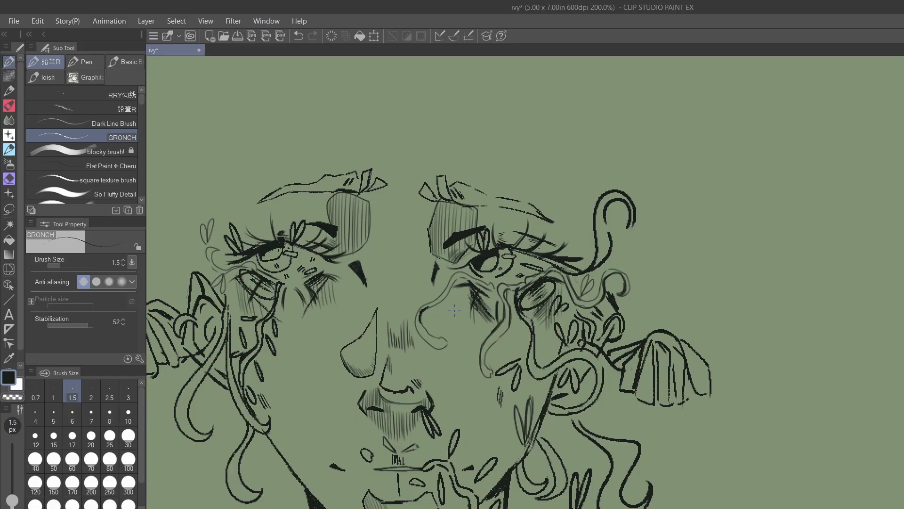
- Reduce the brush size to 1 and hatch above the right eyebrow and along the inner sides of both eye sockets
drag(476, 212, 478, 226)
key(bracketleft)
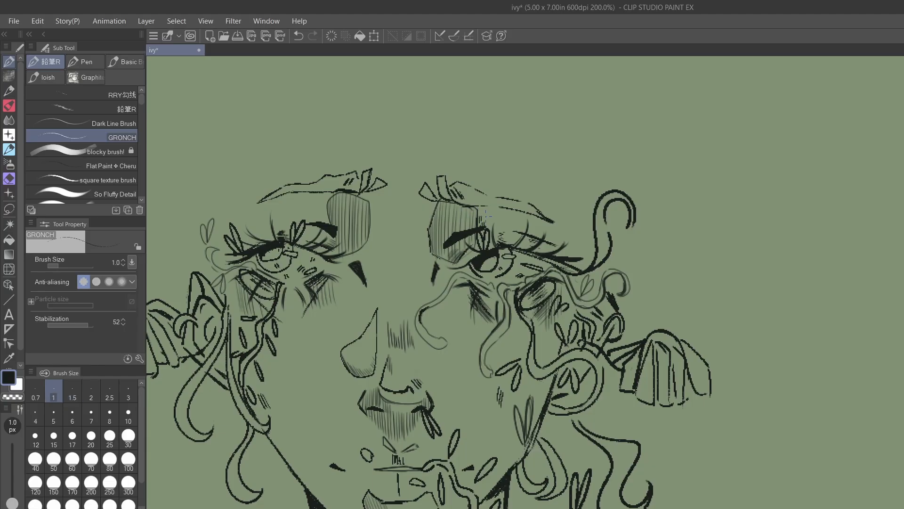
drag(496, 180, 502, 197)
drag(504, 170, 509, 197)
drag(369, 209, 372, 237)
drag(373, 220, 377, 232)
drag(379, 224, 380, 237)
drag(417, 206, 422, 221)
drag(425, 212, 426, 224)
- Hatch the nose's side and the right cheek, trace the vine below the right eye's inner corner and shade the left iris
drag(376, 322, 375, 326)
drag(373, 318, 370, 336)
drag(451, 317, 457, 334)
drag(426, 307, 491, 269)
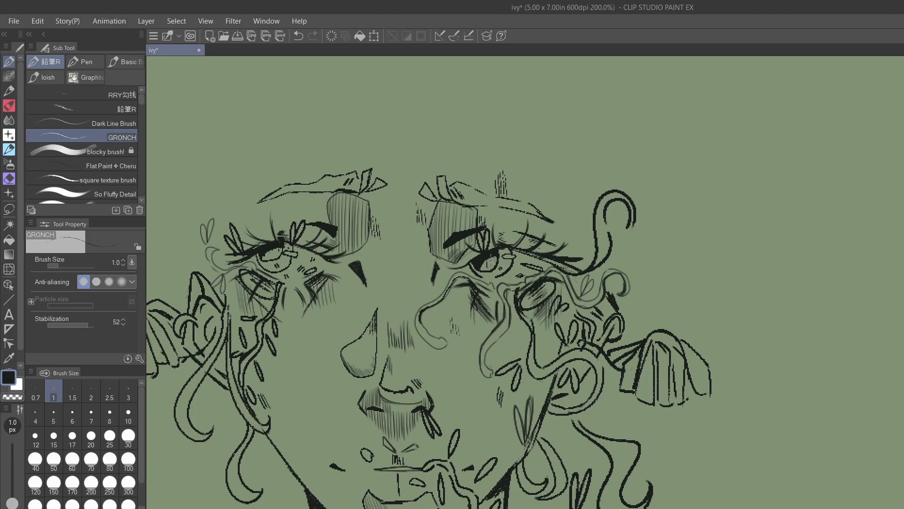
drag(268, 252, 274, 261)
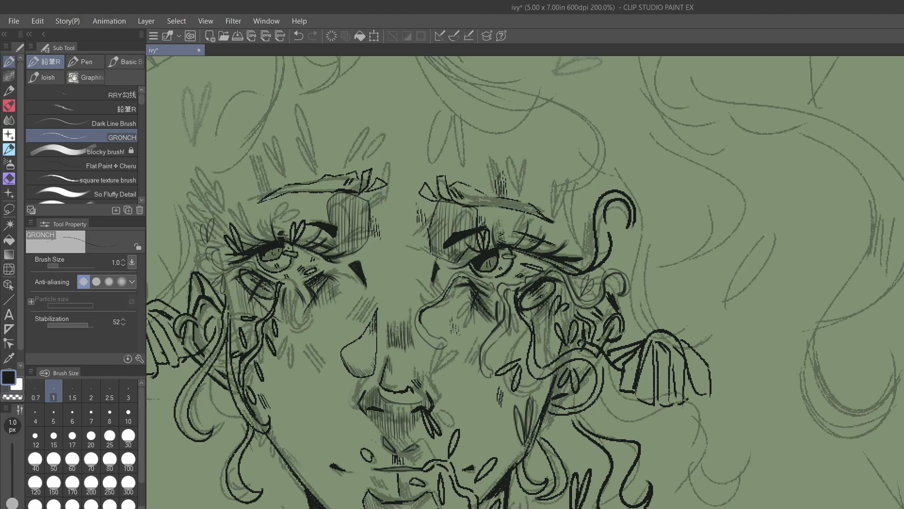
- Set the brush size to 1.5 and draw a small leaf shape on the cheek just right of the nose
scroll(525, 282, down, 1)
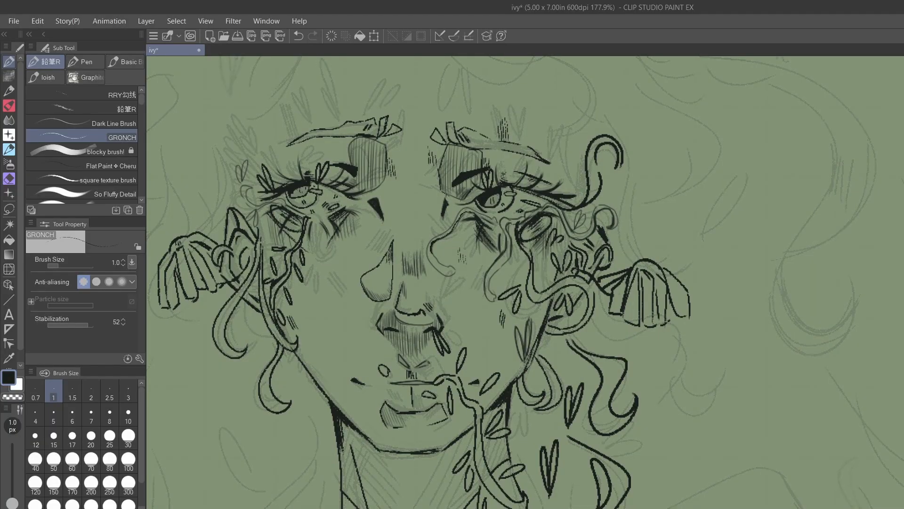
key(bracketright)
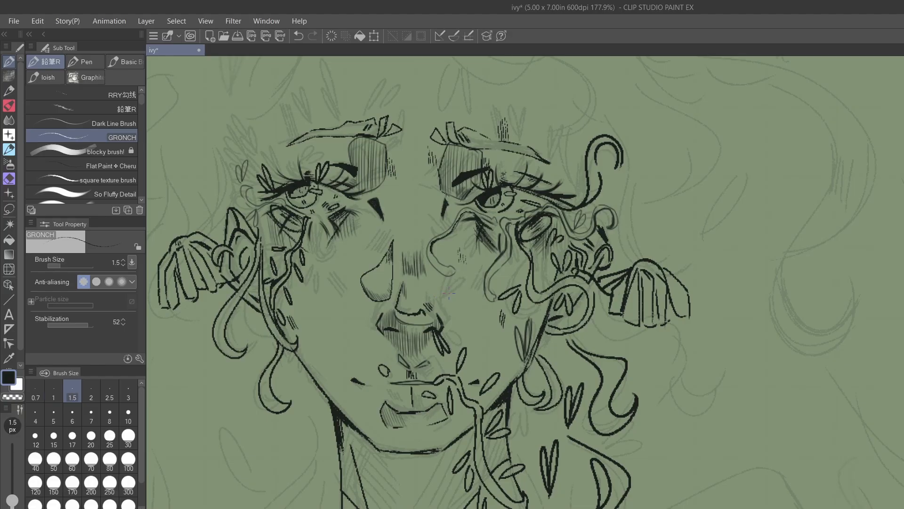
mouse_move(440, 296)
mouse_down()
mouse_move(455, 279)
mouse_move(443, 294)
mouse_move(467, 294)
mouse_up()
- Look through the available brushes and select the cronch brush
click(94, 123)
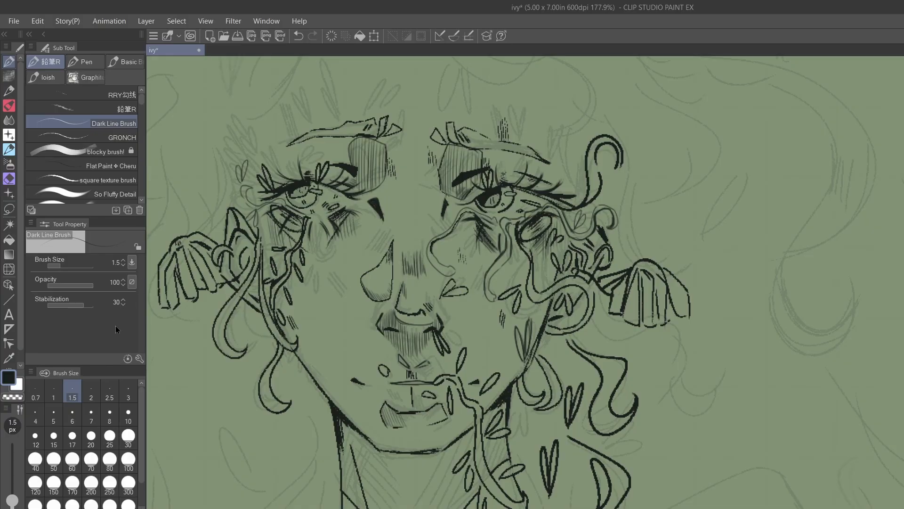
click(96, 60)
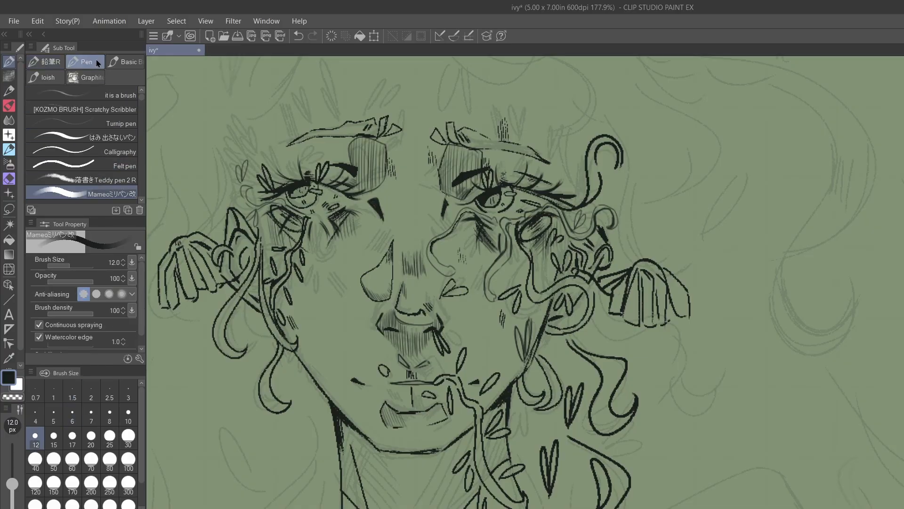
click(46, 62)
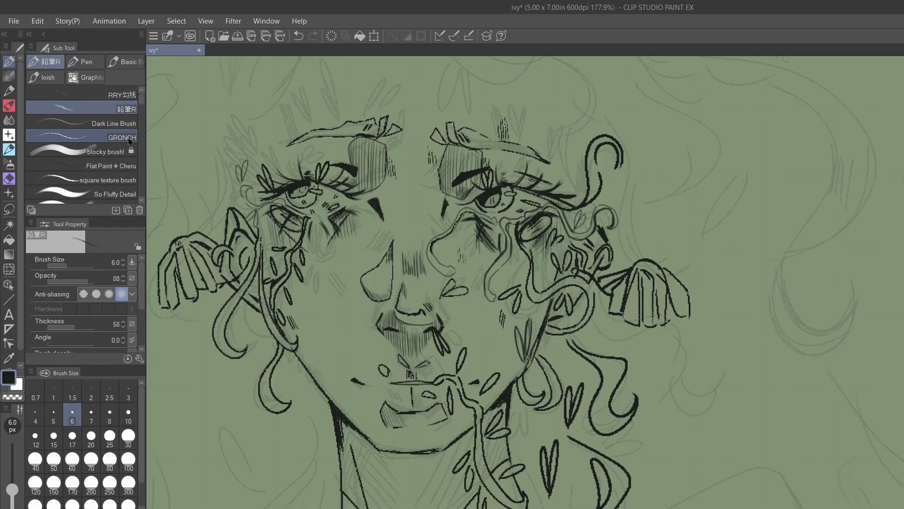
click(129, 138)
scroll(142, 108, down, 8)
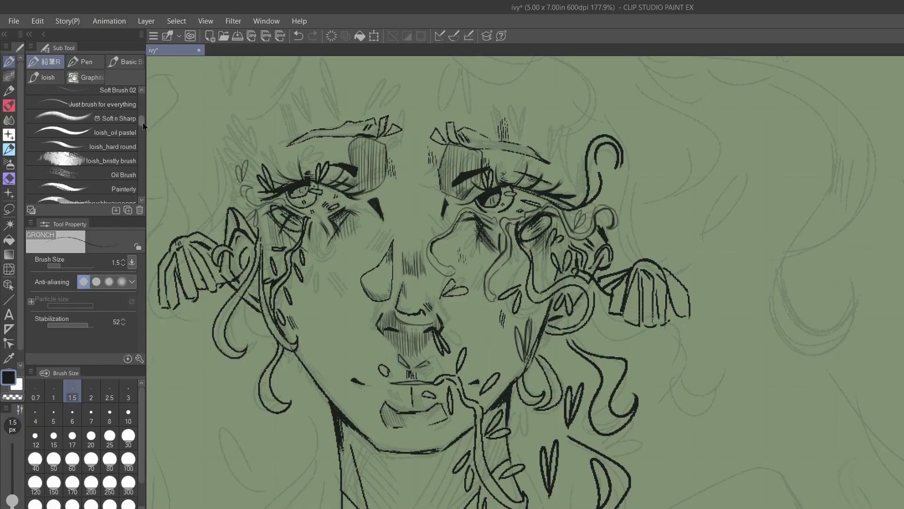
mouse_move(143, 126)
mouse_down()
mouse_move(145, 142)
mouse_move(139, 101)
mouse_move(145, 140)
mouse_up()
click(131, 143)
click(127, 131)
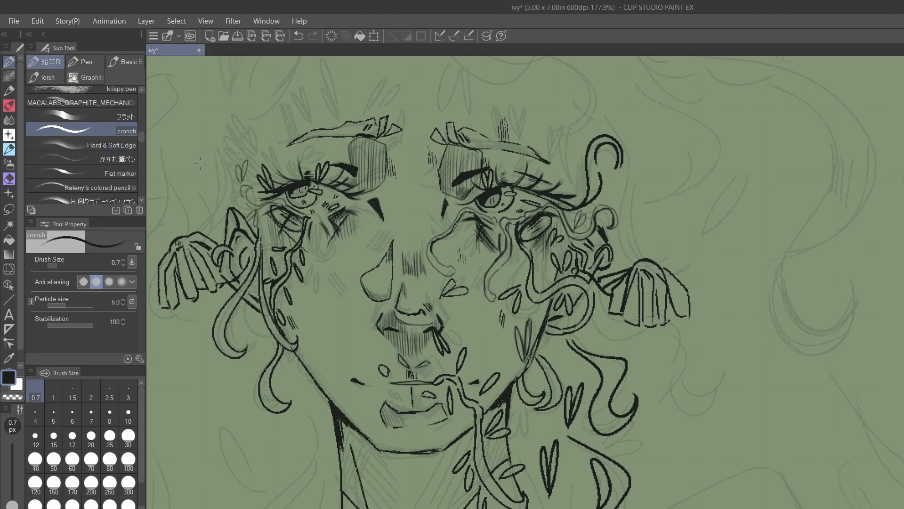
- Try the cronch brush with scribbles, undo them, and place cronch between Dark Line Brush and GRONCH in the brush list
mouse_move(204, 147)
mouse_down()
mouse_move(226, 164)
mouse_move(246, 146)
mouse_move(269, 117)
mouse_up()
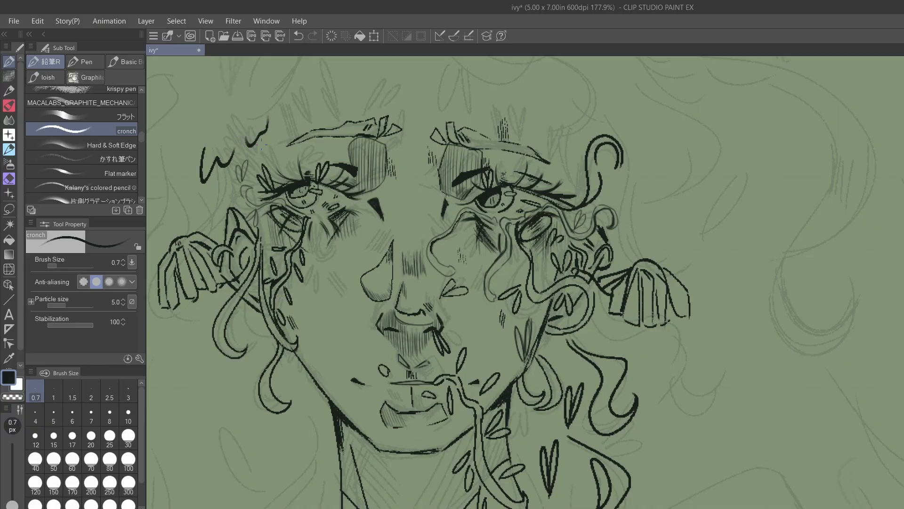
key(ctrl+z)
key(ctrl+z)
drag(126, 131, 118, 90)
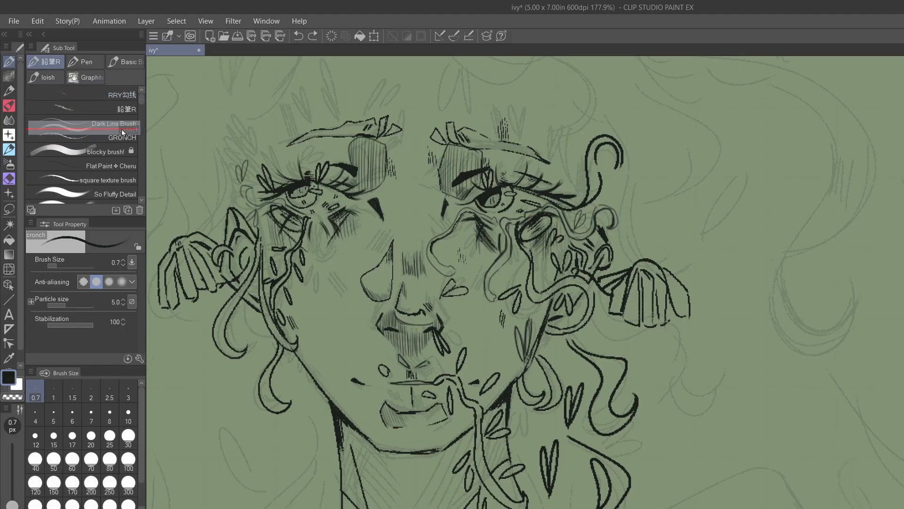
mouse_move(232, 375)
mouse_down()
mouse_move(237, 395)
mouse_move(249, 393)
mouse_move(239, 391)
mouse_move(253, 360)
mouse_up()
key(ctrl+z)
key(ctrl+z)
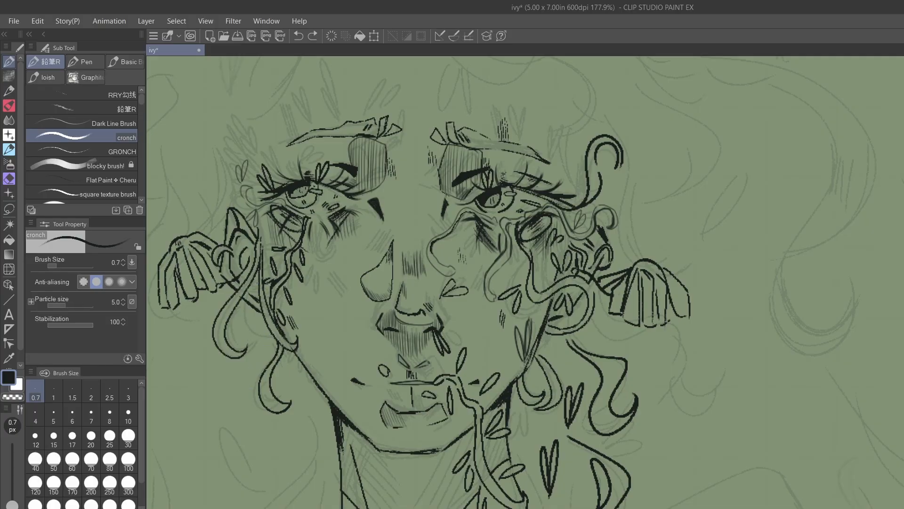
- Stroke over the left edge of the face with the cronch brush and undo the trial marks beneath the left eye
drag(258, 278, 266, 320)
drag(262, 242, 267, 299)
drag(283, 229, 298, 244)
key(ctrl+z)
drag(341, 215, 347, 222)
key(ctrl+z)
click(124, 62)
click(58, 74)
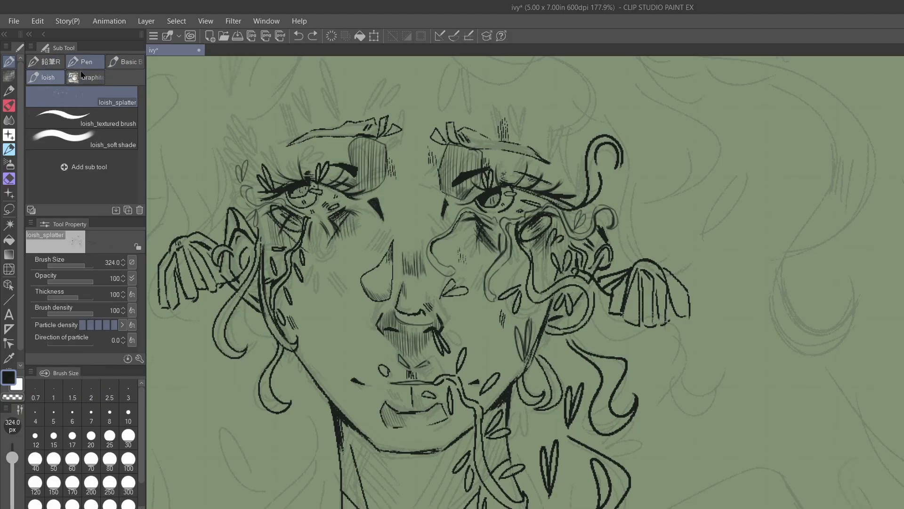
click(101, 67)
click(93, 76)
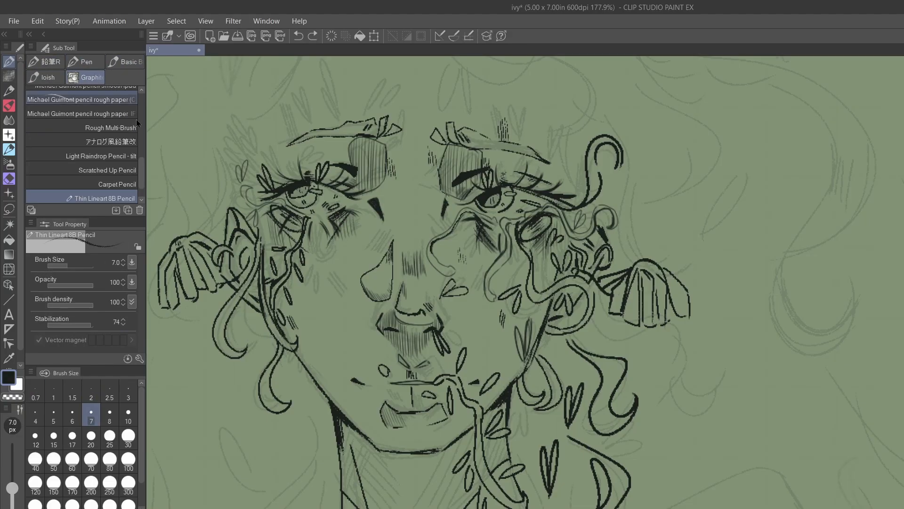
drag(142, 171, 136, 117)
scroll(145, 122, up, 3)
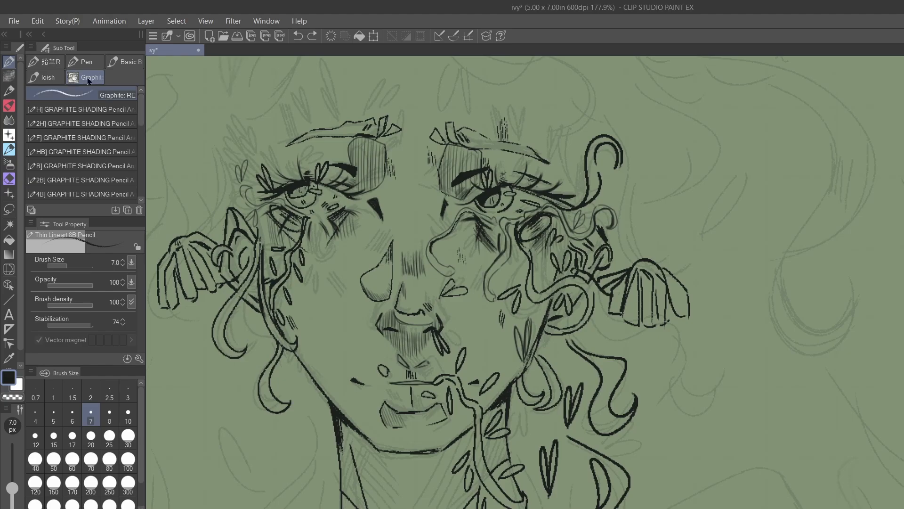
click(58, 62)
click(95, 108)
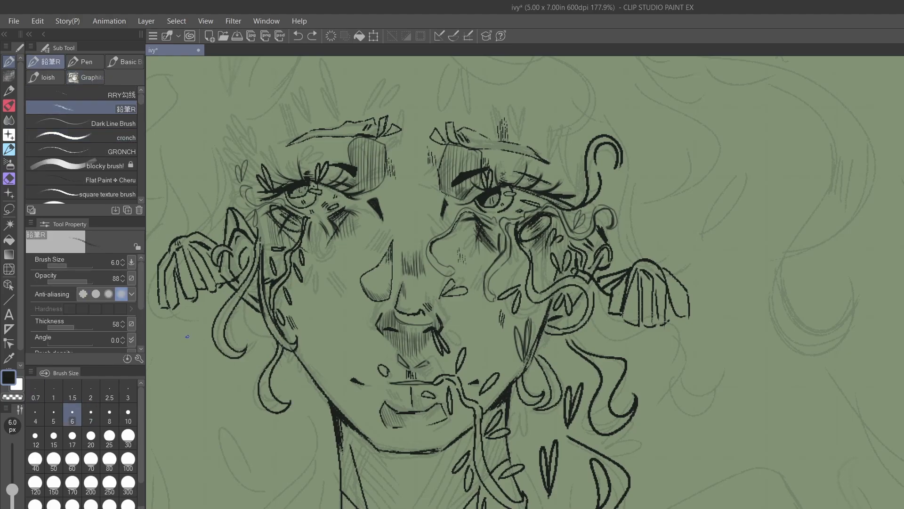
mouse_move(185, 340)
mouse_down()
mouse_move(208, 382)
mouse_move(215, 377)
mouse_up()
key(ctrl+z)
- Select the RRY勾线 brush, set its size to 2, try it with a scribble and undo the scribble
click(80, 94)
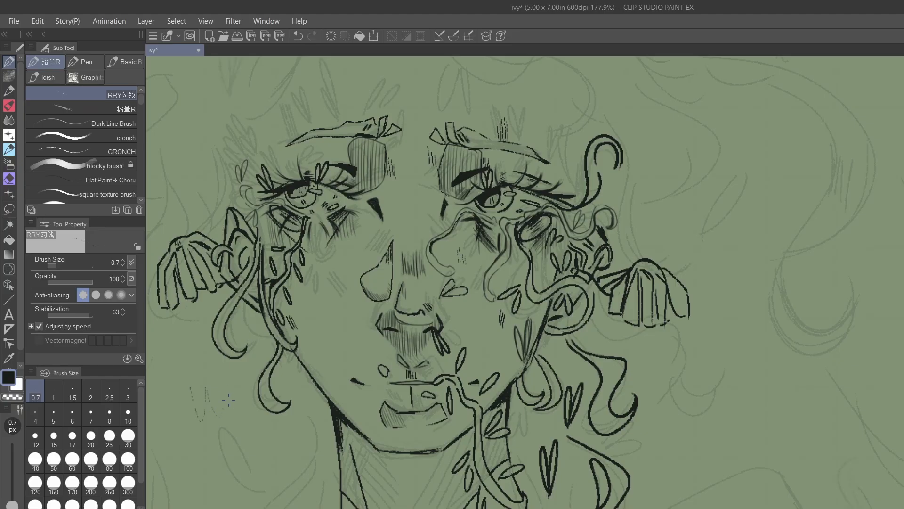
key(ctrl+z)
click(90, 391)
mouse_move(207, 384)
mouse_down()
mouse_move(220, 400)
mouse_move(231, 379)
mouse_up()
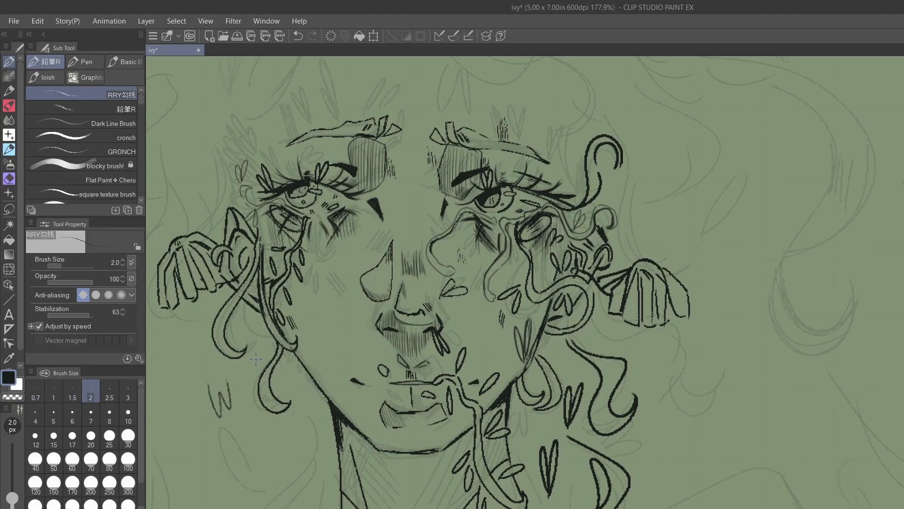
key(ctrl+z)
- Erase part of the vine beneath the right eye's inner corner and redraw it curving down toward the nose
key(e)
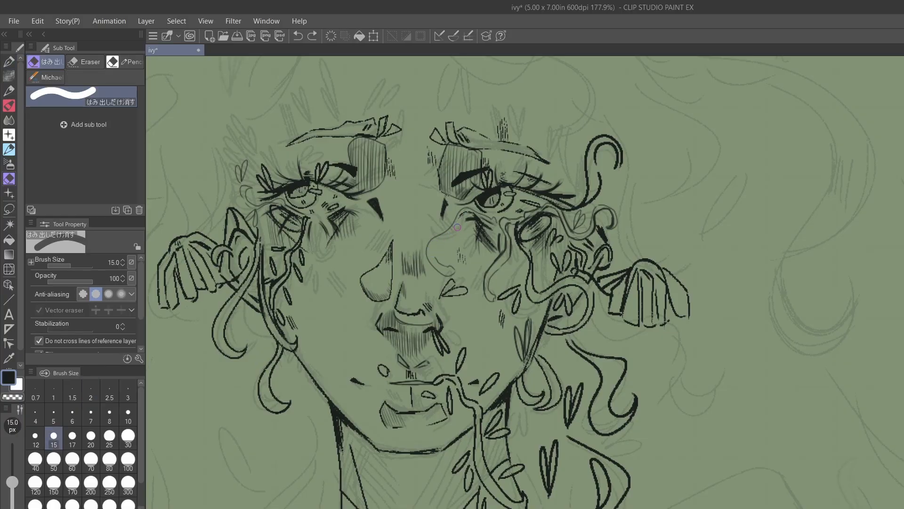
click(457, 227)
key(p)
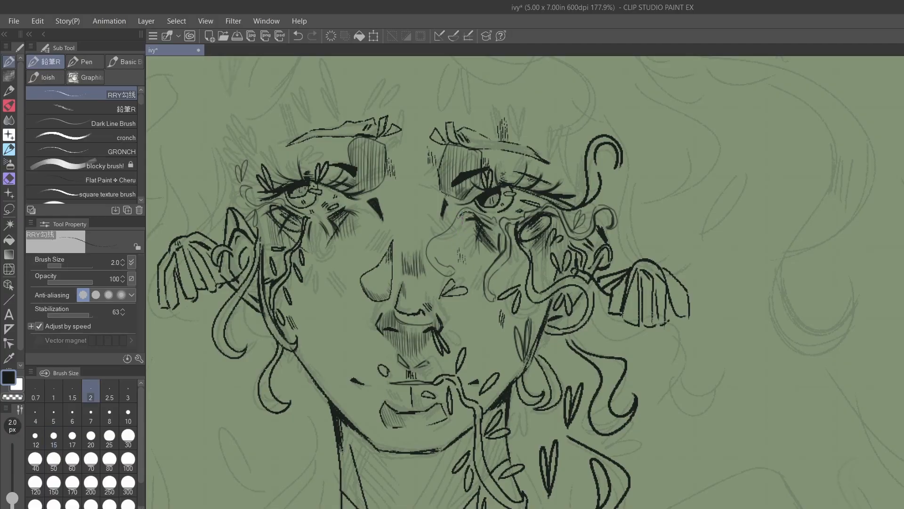
mouse_move(462, 213)
mouse_down()
mouse_move(432, 254)
mouse_move(454, 274)
mouse_move(445, 263)
mouse_up()
- Darken the left jawline, hatch shadows under both sides of the jaw and strengthen the lower edge of the neck shadow
drag(295, 347, 340, 403)
drag(535, 361, 505, 176)
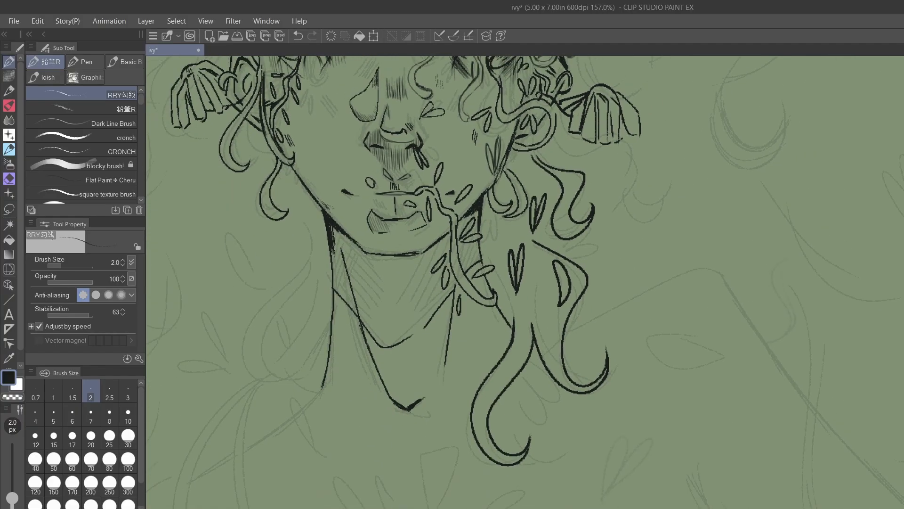
mouse_move(332, 252)
mouse_down()
mouse_move(327, 230)
mouse_move(336, 265)
mouse_up()
mouse_move(334, 227)
mouse_down()
mouse_move(337, 255)
mouse_move(348, 253)
mouse_up()
drag(475, 214, 479, 228)
mouse_move(476, 215)
mouse_down()
mouse_move(478, 234)
mouse_move(460, 237)
mouse_move(465, 219)
mouse_up()
drag(412, 333, 428, 323)
- Undo the first trial strand and outline a tall looping hair strand above the forehead that sweeps down toward the right eye's tendril
scroll(729, 404, down, 2)
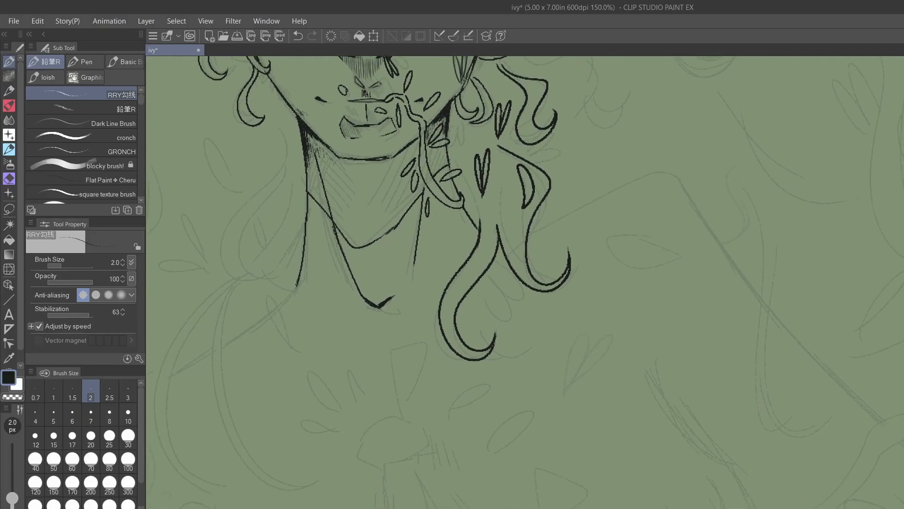
scroll(648, 363, down, 2)
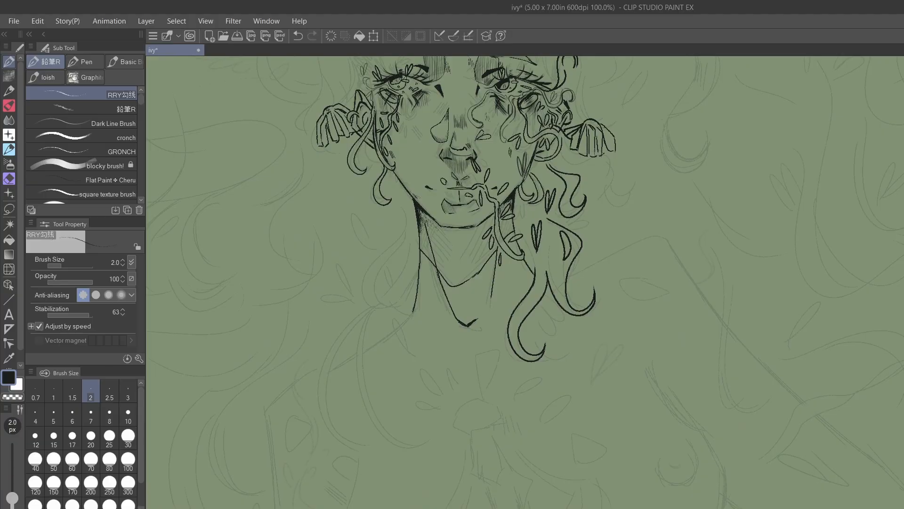
scroll(463, 424, down, 2)
drag(464, 235, 461, 368)
scroll(541, 189, up, 3)
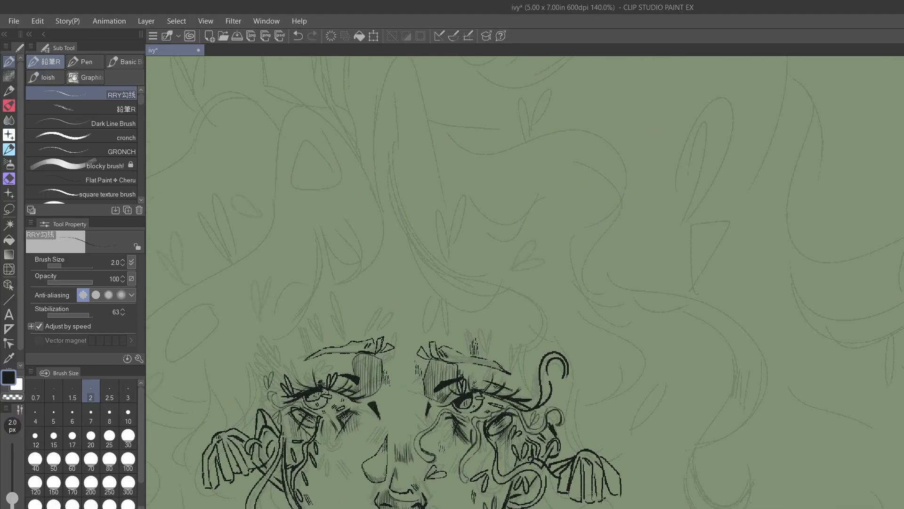
scroll(494, 236, up, 1)
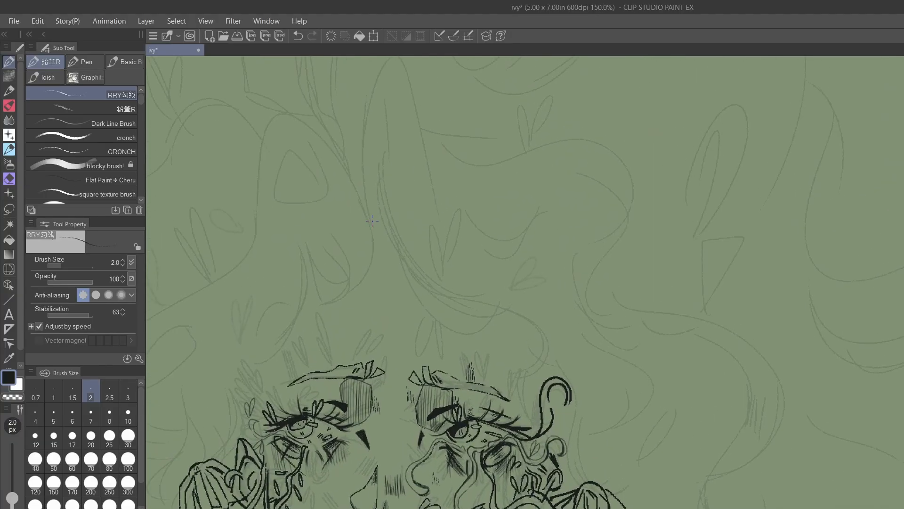
mouse_move(372, 220)
mouse_down()
mouse_move(366, 134)
mouse_move(390, 60)
mouse_up()
scroll(427, 116, down, 1)
key(ctrl+z)
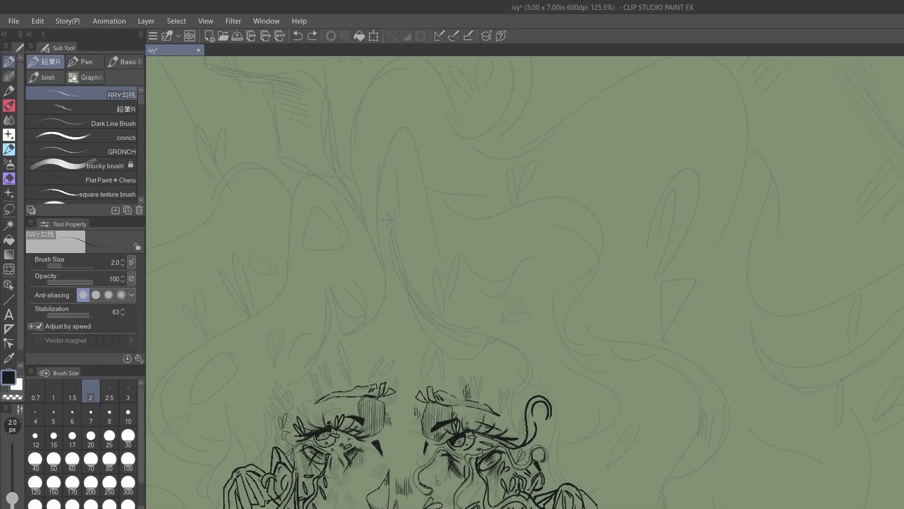
mouse_move(385, 270)
mouse_down()
mouse_move(384, 155)
mouse_move(429, 177)
mouse_move(448, 290)
mouse_move(558, 364)
mouse_move(531, 357)
mouse_up()
mouse_move(386, 272)
mouse_down()
mouse_move(398, 153)
mouse_move(414, 186)
mouse_move(424, 263)
mouse_move(450, 316)
mouse_move(489, 342)
mouse_move(520, 349)
mouse_move(537, 371)
mouse_move(531, 388)
mouse_up()
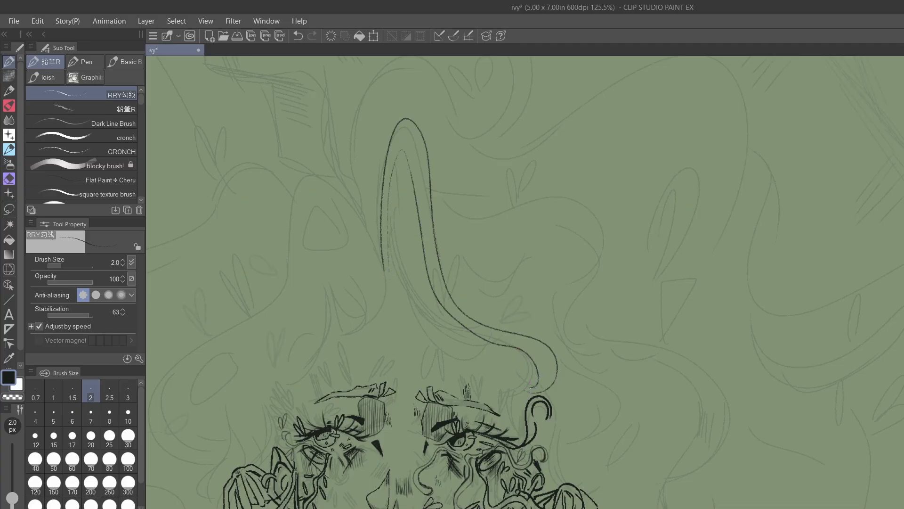
- Undo the inner contour of the tall hair loop and redraw it following the outer curve down toward the right eye
key(ctrl+z)
mouse_move(384, 269)
mouse_down()
mouse_move(402, 288)
mouse_move(395, 205)
mouse_move(405, 146)
mouse_move(434, 278)
mouse_move(482, 325)
mouse_move(516, 335)
mouse_up()
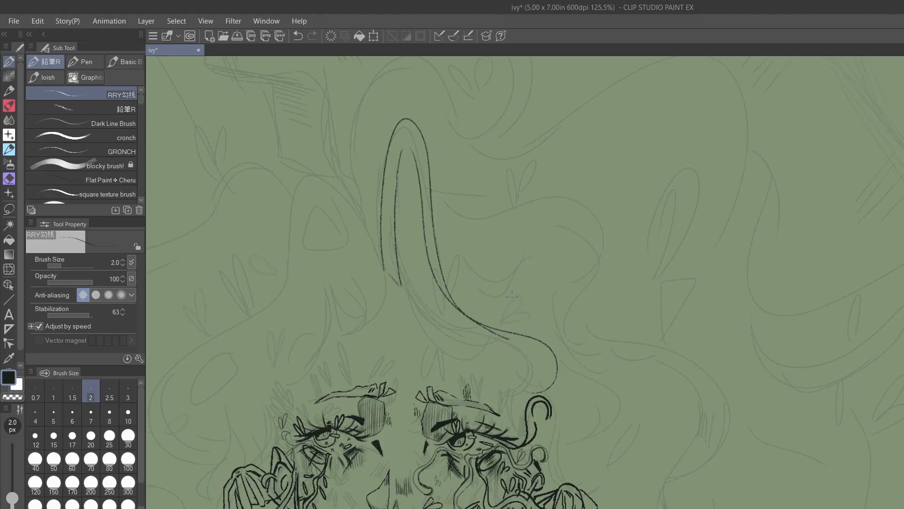
key(ctrl+z)
mouse_move(409, 154)
mouse_down()
mouse_move(440, 291)
mouse_move(470, 330)
mouse_move(548, 363)
mouse_move(533, 391)
mouse_up()
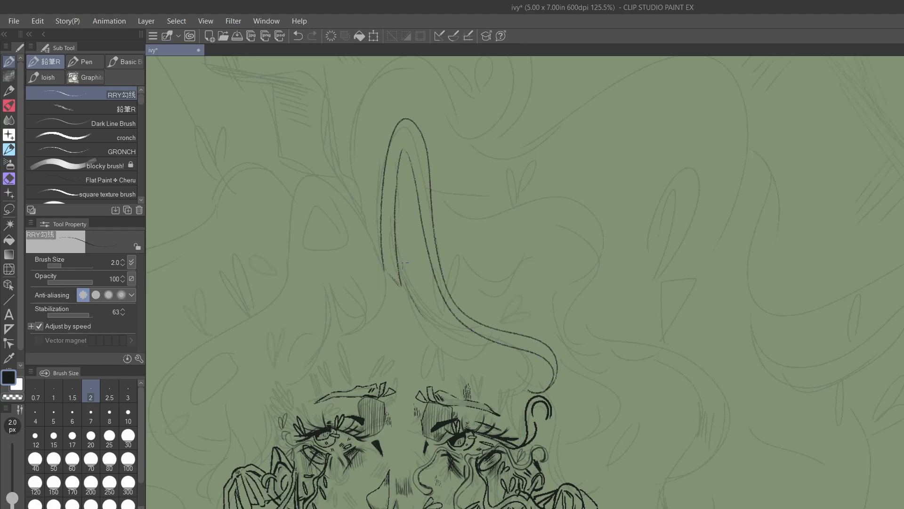
- Ink a second curved strand sweeping down from the loop's inner base above the forehead, and add detail lines along its inside
mouse_move(403, 265)
mouse_down()
mouse_move(463, 356)
mouse_move(479, 359)
mouse_up()
drag(400, 272, 438, 325)
mouse_move(399, 227)
mouse_down()
mouse_move(404, 265)
mouse_move(476, 339)
mouse_up()
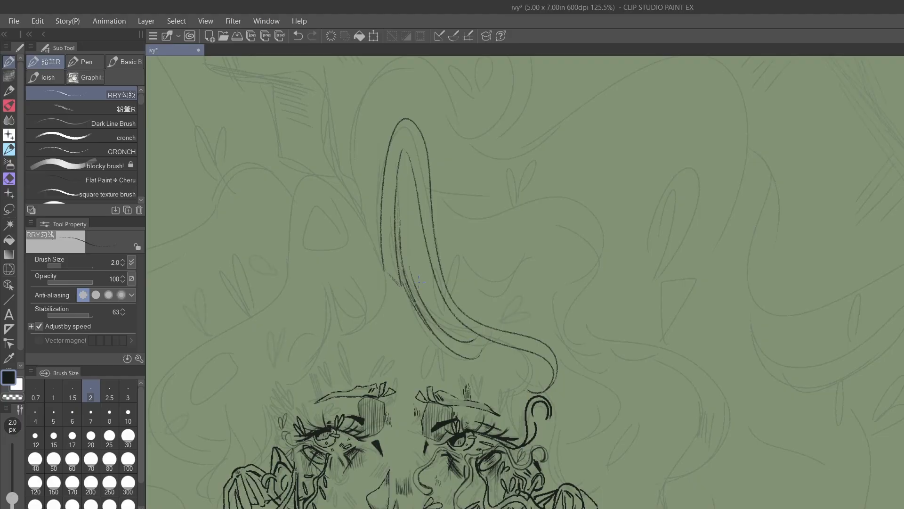
drag(407, 269, 406, 250)
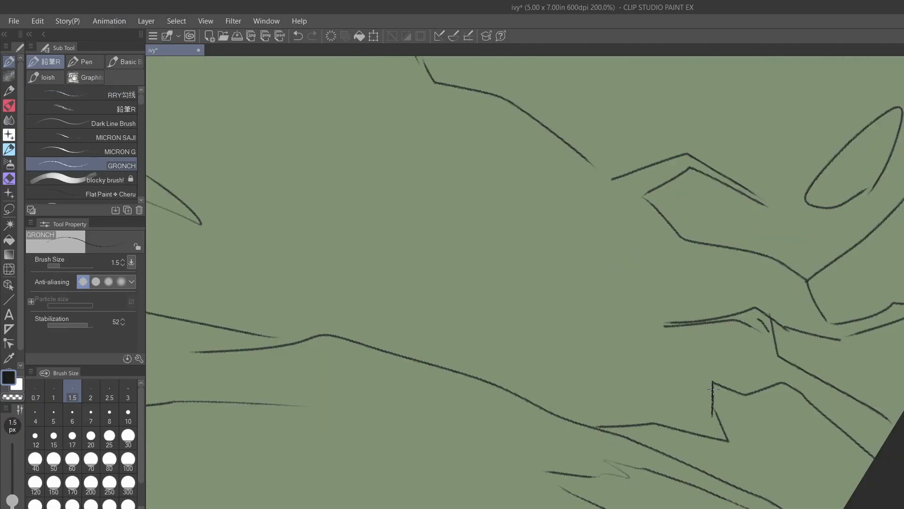
- Thicken the jagged outline below the finger-like shapes, including the sharp notch, the angled spike base and the sloping edge beside it
mouse_move(716, 409)
mouse_down()
mouse_move(723, 431)
mouse_move(712, 382)
mouse_up()
scroll(525, 283, down, 2)
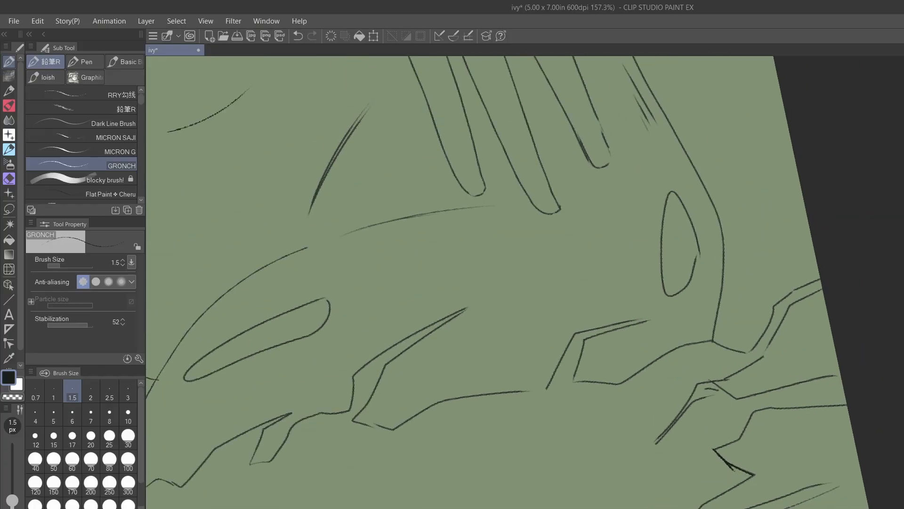
mouse_move(546, 386)
mouse_down()
mouse_move(569, 343)
mouse_move(549, 380)
mouse_up()
drag(585, 337, 571, 383)
mouse_move(680, 349)
mouse_down()
mouse_move(711, 340)
mouse_move(688, 342)
mouse_move(623, 386)
mouse_up()
mouse_move(701, 382)
mouse_down()
mouse_move(739, 376)
mouse_move(727, 373)
mouse_move(755, 360)
mouse_up()
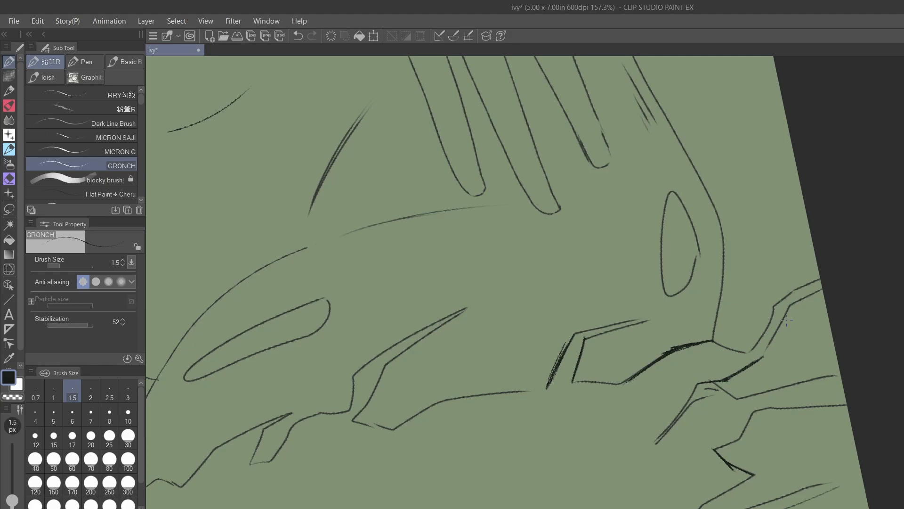
- Darken the two parallel bent lines that run up to the canvas border beside the jagged outline
mouse_move(785, 314)
mouse_down()
mouse_move(763, 351)
mouse_move(769, 344)
mouse_up()
drag(770, 342, 764, 355)
mouse_move(773, 308)
mouse_down()
mouse_move(819, 278)
mouse_move(787, 295)
mouse_move(747, 356)
mouse_up()
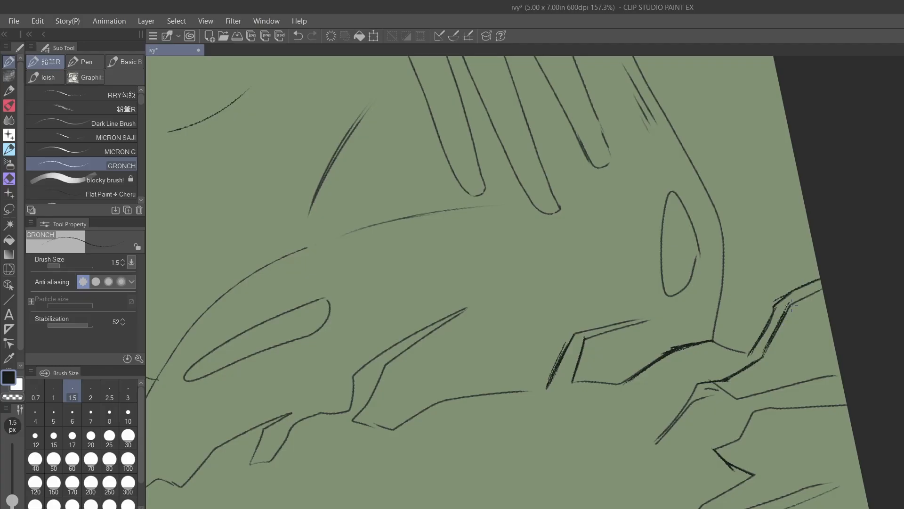
drag(791, 305, 823, 285)
- Close the gap at the base of the long pointed spike with a thick, solid dark edge
mouse_move(329, 306)
mouse_down()
mouse_move(474, 292)
mouse_move(603, 251)
mouse_up()
scroll(654, 415, up, 4)
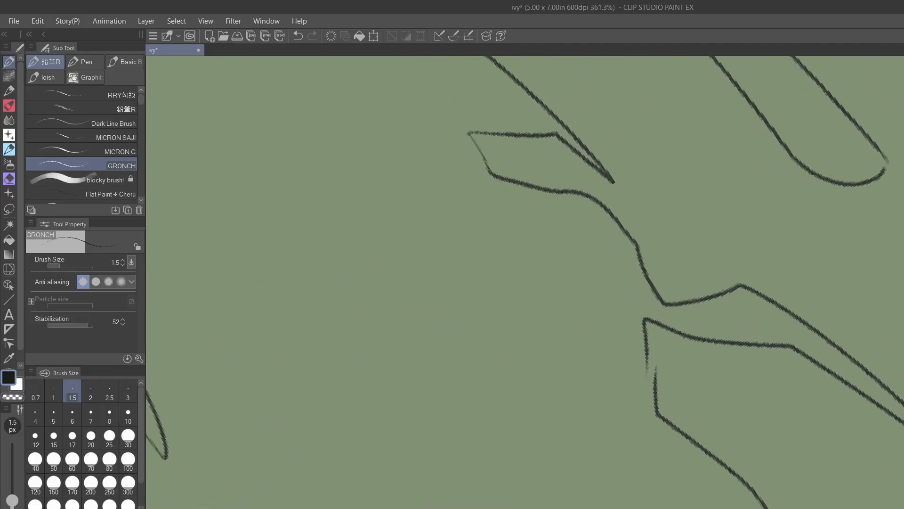
drag(647, 321, 655, 417)
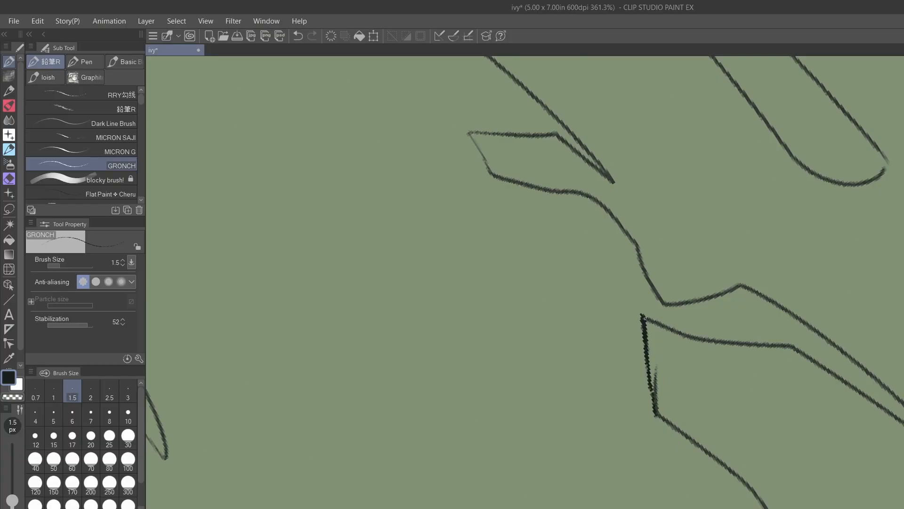
drag(643, 315, 654, 390)
drag(648, 324, 654, 372)
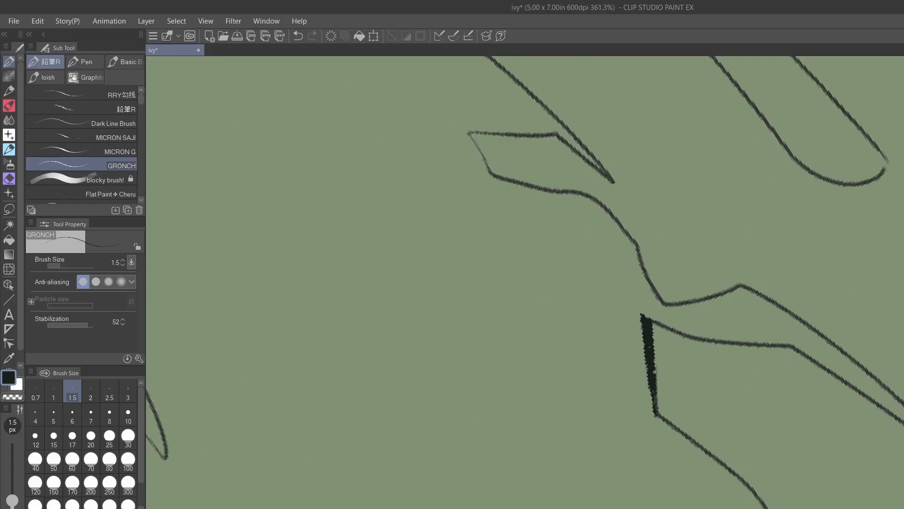
drag(653, 404, 655, 416)
- Thicken the rounded side and base of the small notch under the long oval, and darken the start of the neighbouring outline
scroll(653, 362, down, 4)
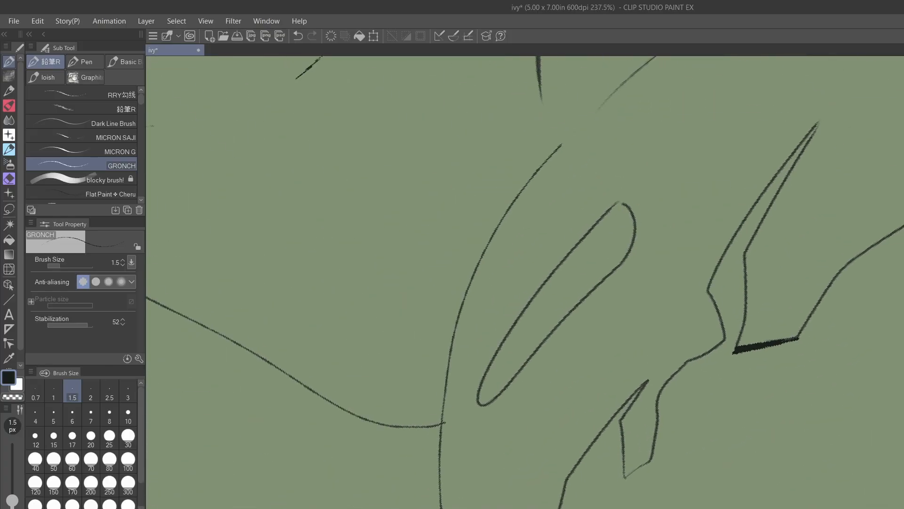
mouse_move(625, 477)
mouse_down()
mouse_move(649, 461)
mouse_move(651, 433)
mouse_move(652, 455)
mouse_move(647, 462)
mouse_move(659, 415)
mouse_up()
drag(654, 449, 671, 374)
drag(659, 418, 655, 448)
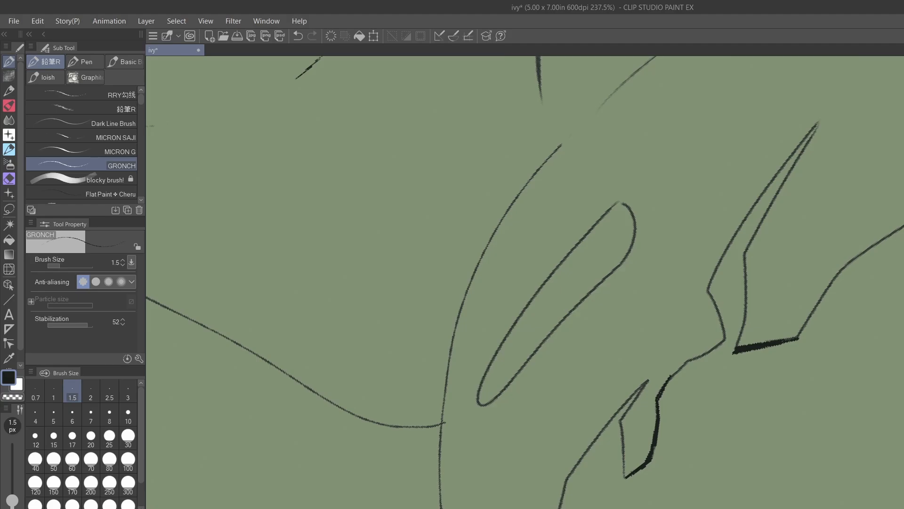
drag(558, 508, 583, 461)
- Thicken the outline linking the long spike to the small notch, filling its lower corner, and darken the notch's inner edge
scroll(697, 400, up, 3)
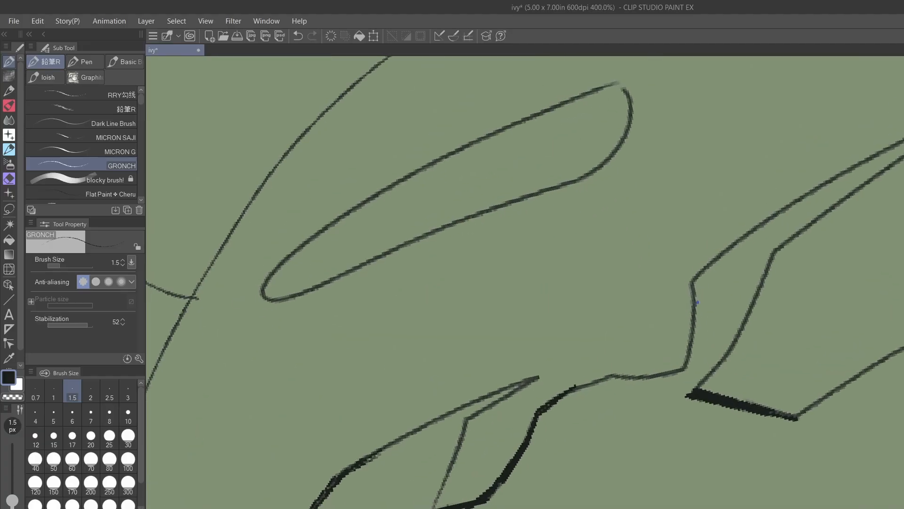
mouse_move(694, 279)
mouse_down()
mouse_move(693, 341)
mouse_move(694, 286)
mouse_move(680, 374)
mouse_move(691, 357)
mouse_move(677, 368)
mouse_move(688, 347)
mouse_move(666, 374)
mouse_up()
mouse_move(688, 341)
mouse_down()
mouse_move(667, 374)
mouse_move(688, 347)
mouse_move(679, 371)
mouse_move(685, 359)
mouse_move(662, 375)
mouse_move(686, 368)
mouse_move(669, 374)
mouse_up()
drag(676, 373, 634, 381)
mouse_move(564, 396)
mouse_down()
mouse_move(610, 377)
mouse_move(574, 389)
mouse_up()
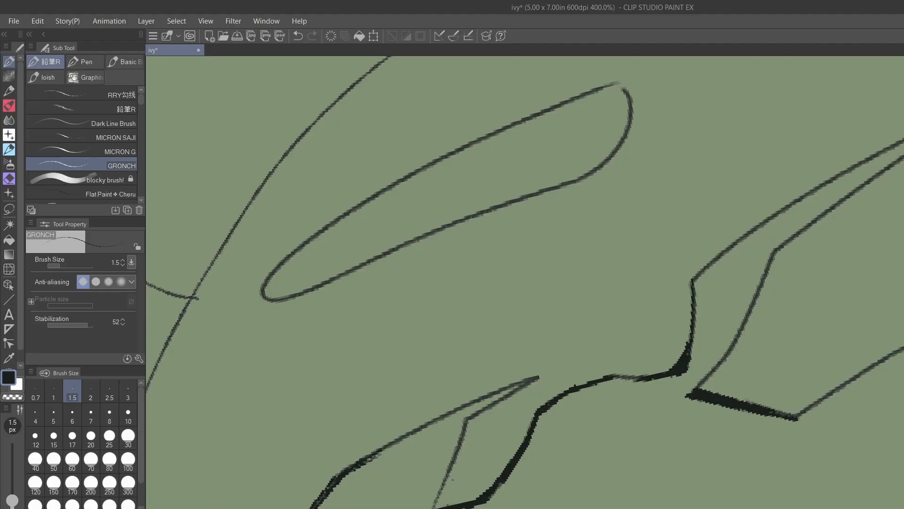
mouse_move(450, 490)
mouse_down()
mouse_move(434, 506)
mouse_move(462, 437)
mouse_up()
scroll(880, 430, down, 6)
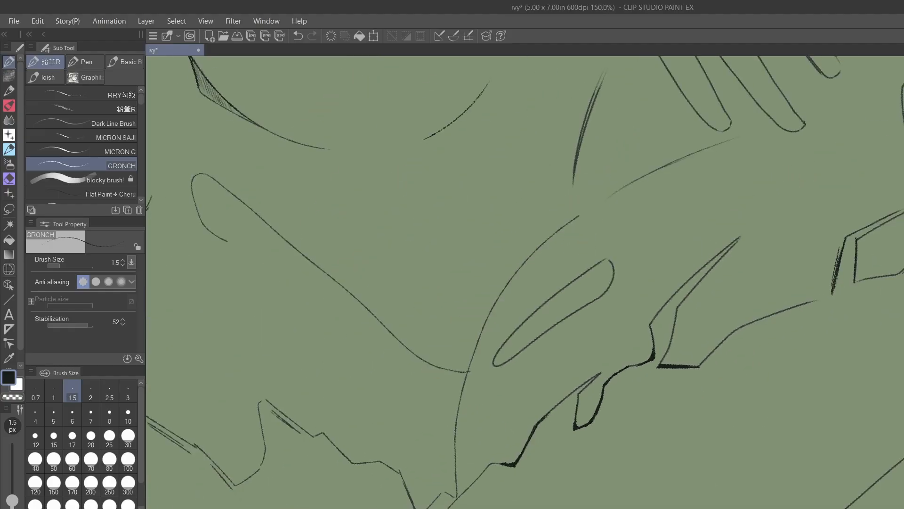
scroll(525, 330, up, 2)
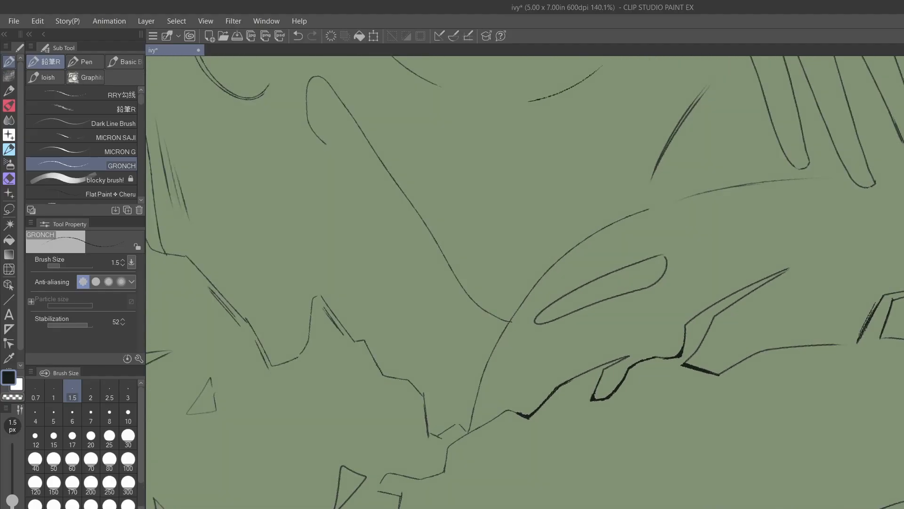
scroll(525, 282, up, 3)
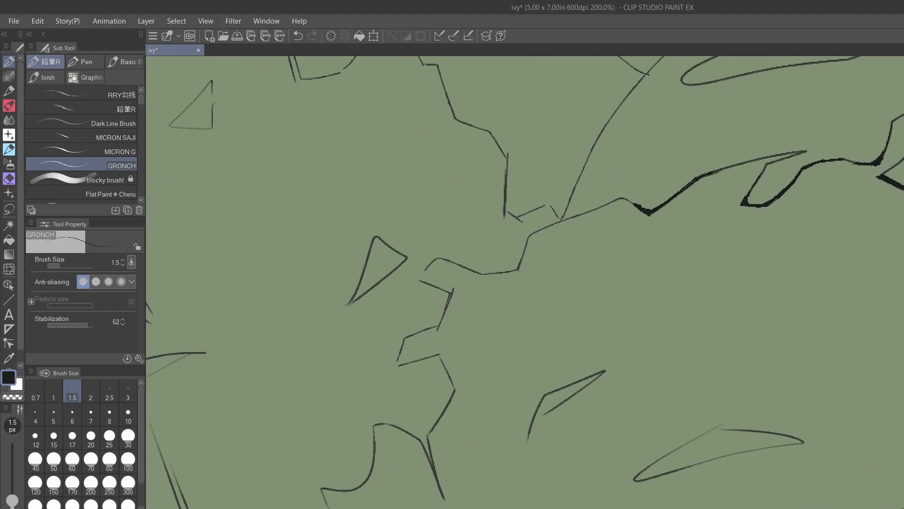
click(9, 209)
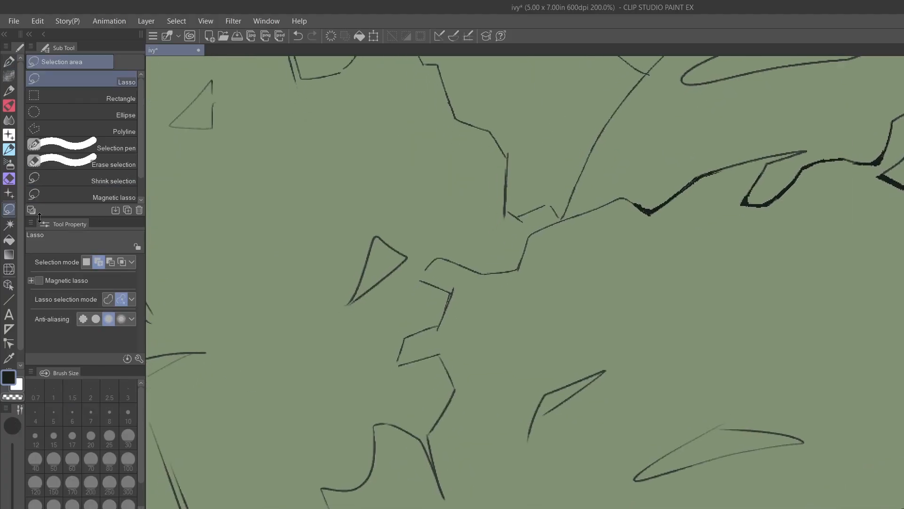
mouse_move(565, 217)
mouse_down()
mouse_move(490, 363)
mouse_move(245, 266)
mouse_up()
scroll(525, 282, down, 3)
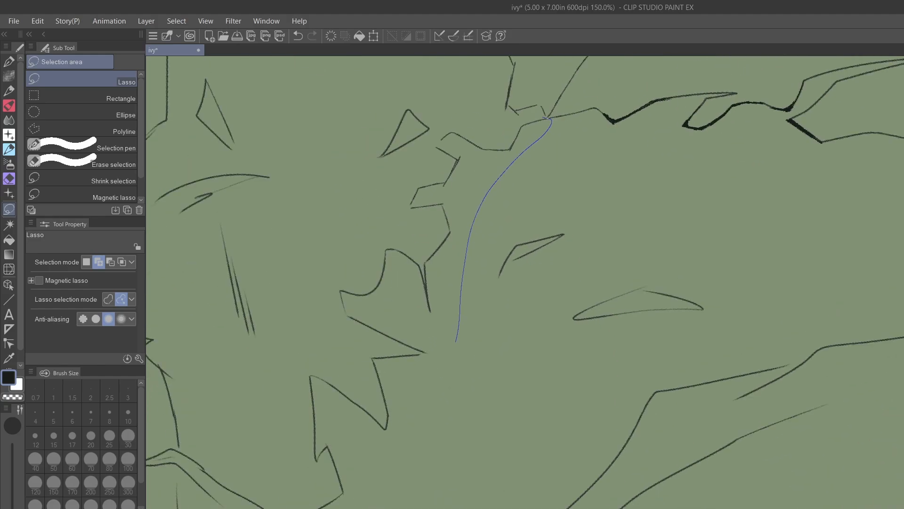
mouse_move(541, 266)
mouse_down()
mouse_move(463, 463)
mouse_move(382, 478)
mouse_move(408, 445)
mouse_move(391, 398)
mouse_move(360, 386)
mouse_move(304, 387)
mouse_move(370, 359)
mouse_move(388, 365)
mouse_move(443, 304)
mouse_move(456, 216)
mouse_move(509, 131)
mouse_move(580, 110)
mouse_up()
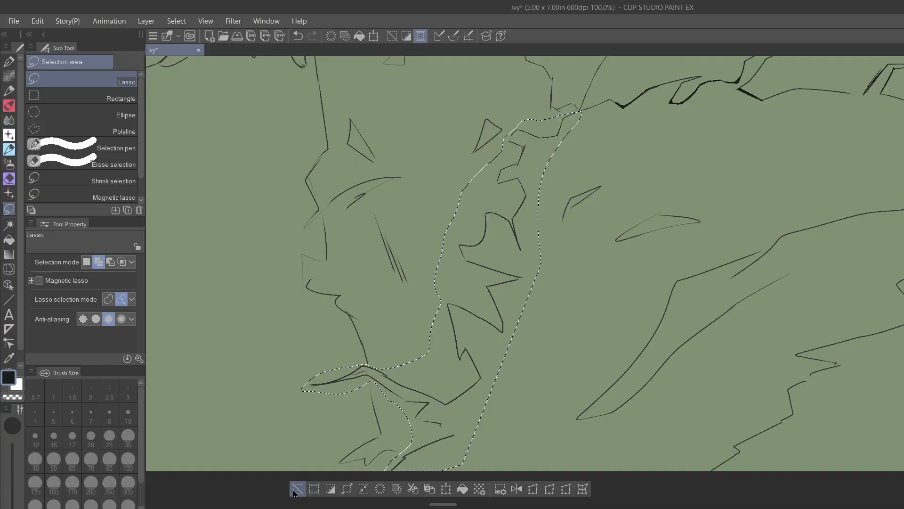
key(ctrl+d)
- Switch back to the GRONCH brush and thicken the steep slanted edges and pointed tip of the zigzag leaf outline
scroll(521, 323, up, 6)
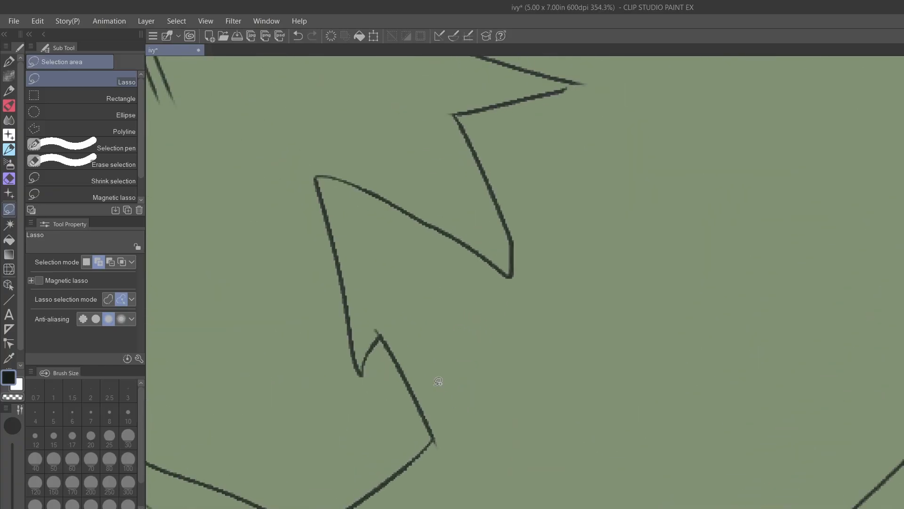
key(p)
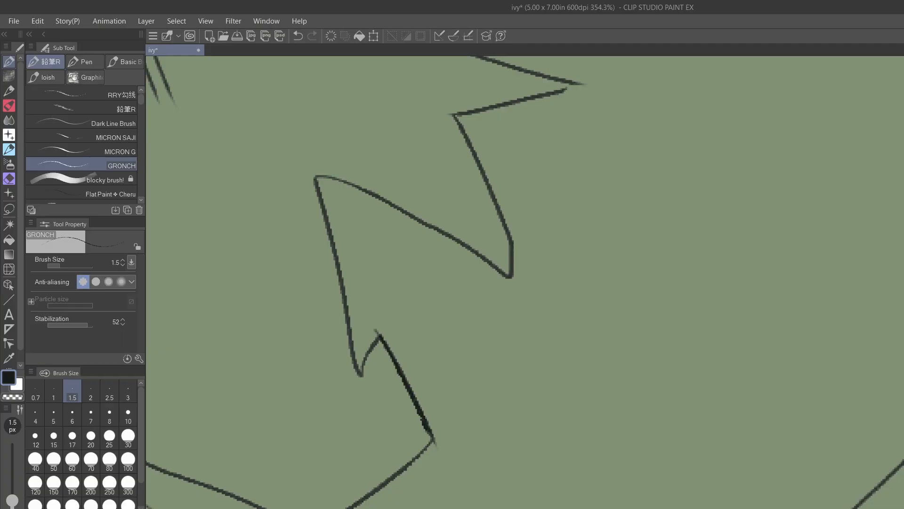
mouse_move(462, 120)
mouse_down()
mouse_move(507, 224)
mouse_move(510, 277)
mouse_up()
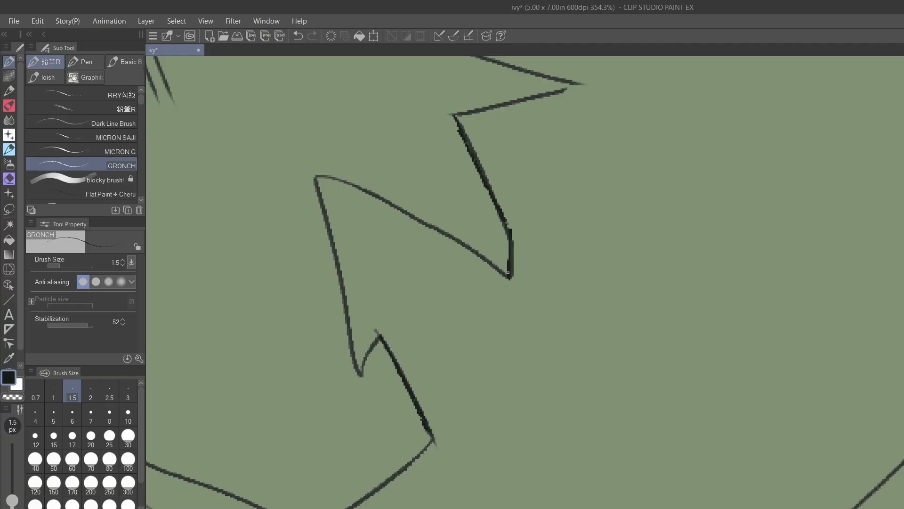
mouse_move(508, 275)
mouse_down()
mouse_move(506, 232)
mouse_move(508, 273)
mouse_move(507, 234)
mouse_up()
- Set the brush size to 2, thicken the lower leaf's zigzag notch and extend it down to the branch line
key(bracketright)
key(bracketright)
key(ctrl+z)
key(bracketleft)
drag(510, 179, 675, 45)
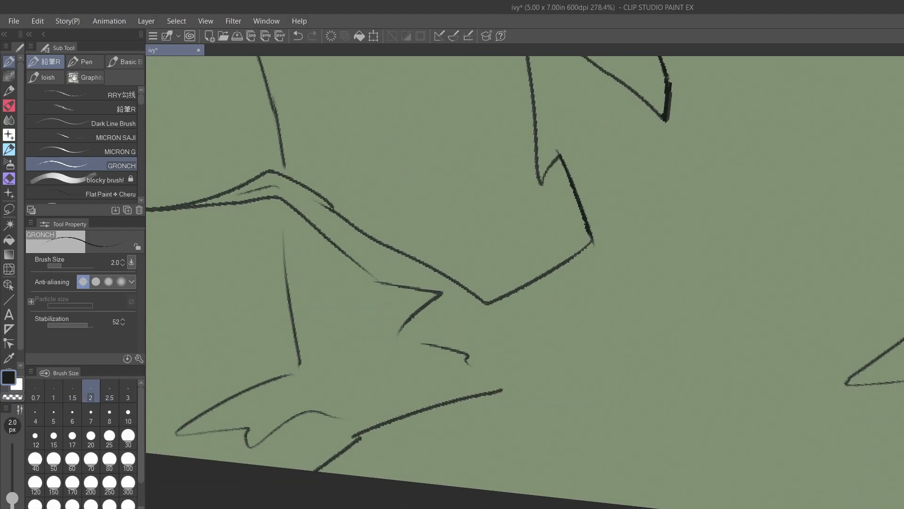
mouse_move(436, 293)
mouse_down()
mouse_move(396, 334)
mouse_move(432, 296)
mouse_move(396, 332)
mouse_move(445, 341)
mouse_move(416, 337)
mouse_move(470, 354)
mouse_move(465, 366)
mouse_move(468, 354)
mouse_move(468, 362)
mouse_move(459, 348)
mouse_move(416, 340)
mouse_up()
mouse_move(417, 339)
mouse_down()
mouse_move(442, 339)
mouse_move(423, 341)
mouse_up()
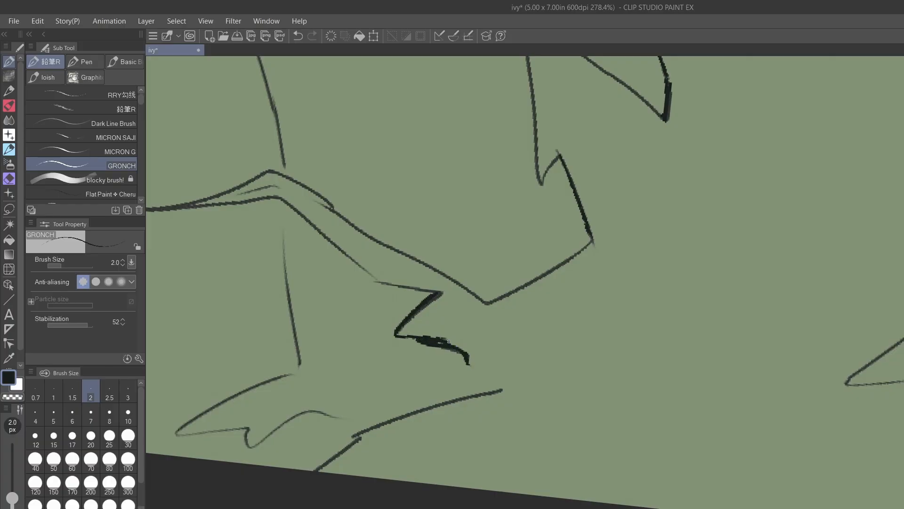
drag(469, 359, 474, 397)
mouse_move(470, 358)
mouse_down()
mouse_move(472, 396)
mouse_move(469, 355)
mouse_move(473, 393)
mouse_move(444, 404)
mouse_up()
- Thicken the branch line below the notch and its fork running off the canvas edge
mouse_move(494, 390)
mouse_down()
mouse_move(338, 442)
mouse_move(403, 413)
mouse_move(321, 456)
mouse_up()
drag(364, 432, 319, 471)
drag(371, 428, 316, 477)
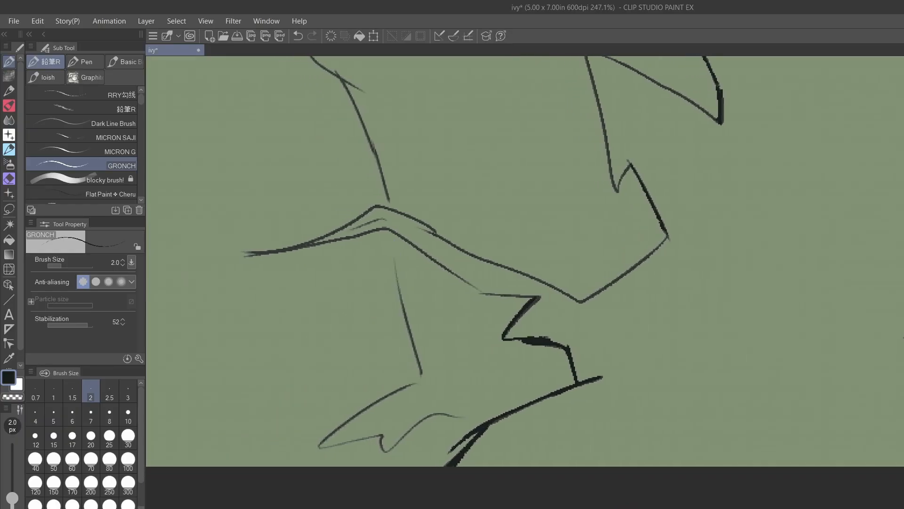
drag(394, 251, 410, 320)
drag(396, 275, 402, 298)
key(ctrl+z)
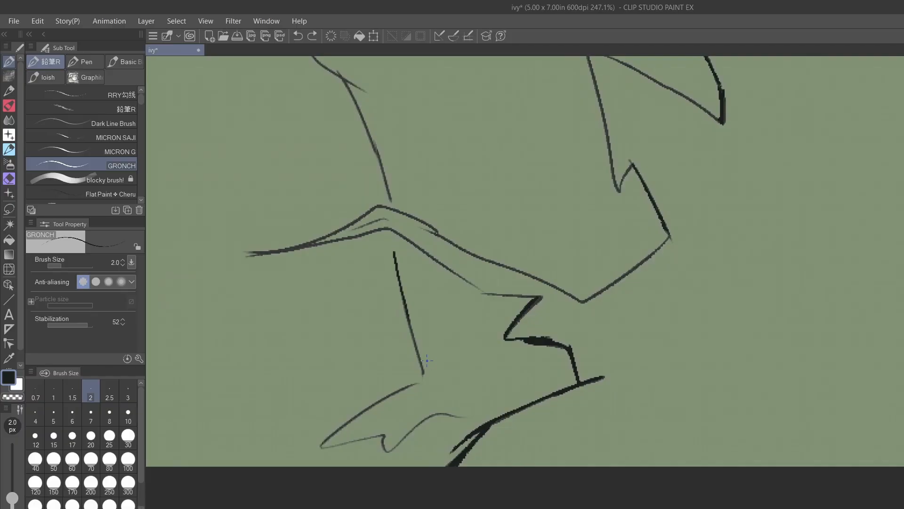
key(ctrl+z)
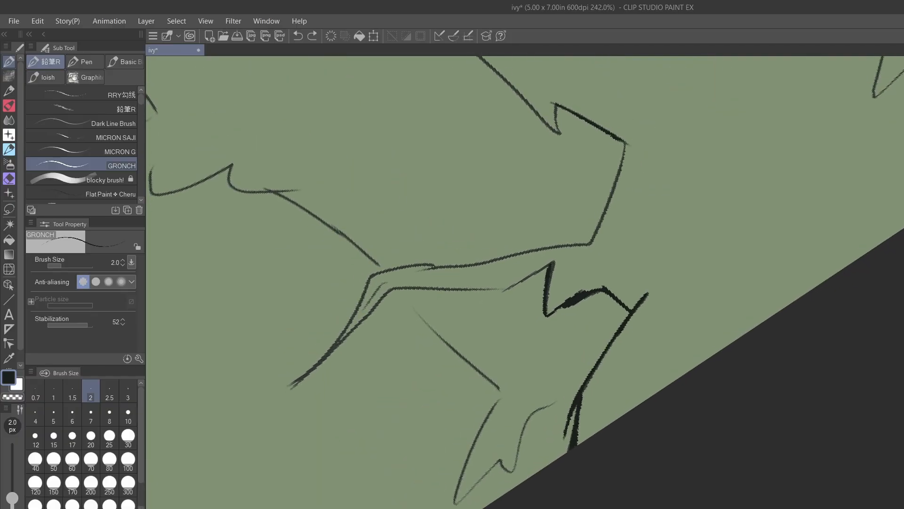
- Darken the folded leaf tip's lower edge up to the zigzag notch, and strengthen its upper bend and the angular outline above
mouse_move(290, 386)
mouse_down()
mouse_move(398, 285)
mouse_move(341, 342)
mouse_move(275, 386)
mouse_up()
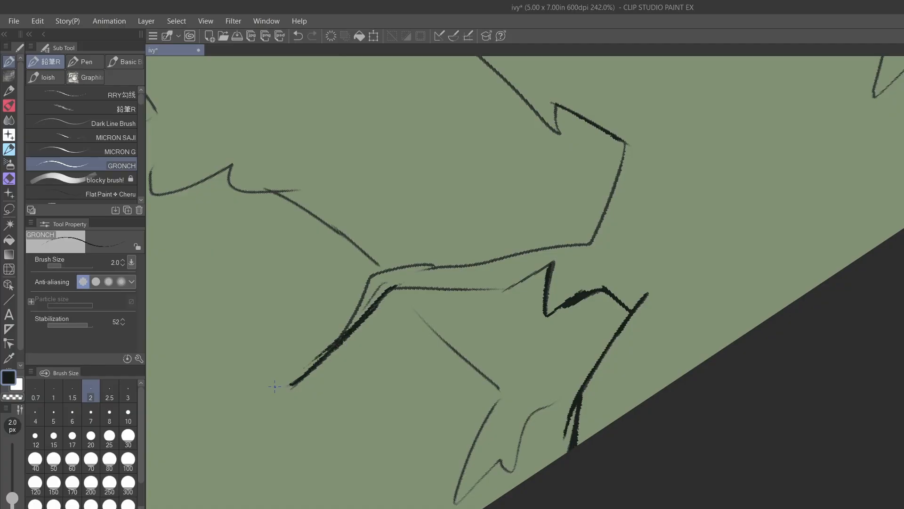
scroll(434, 298, down, 1)
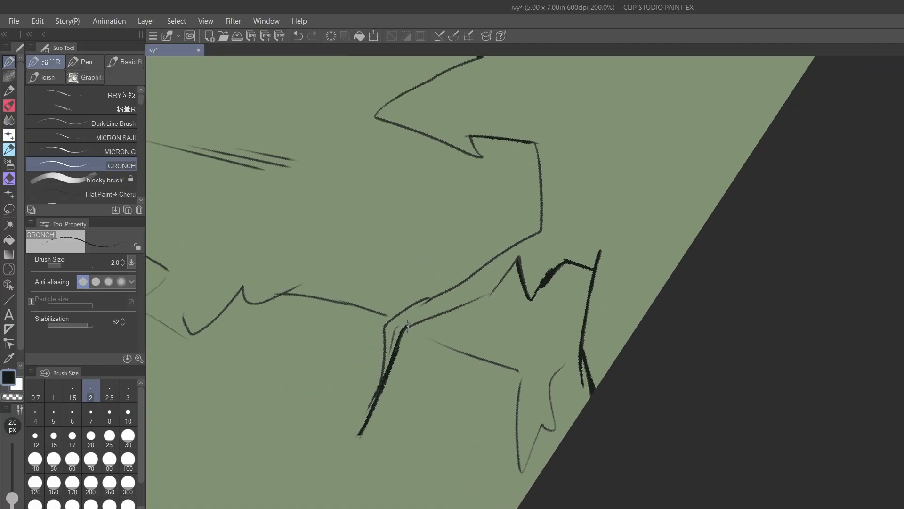
mouse_move(408, 327)
mouse_down()
mouse_move(491, 294)
mouse_move(505, 275)
mouse_move(494, 293)
mouse_up()
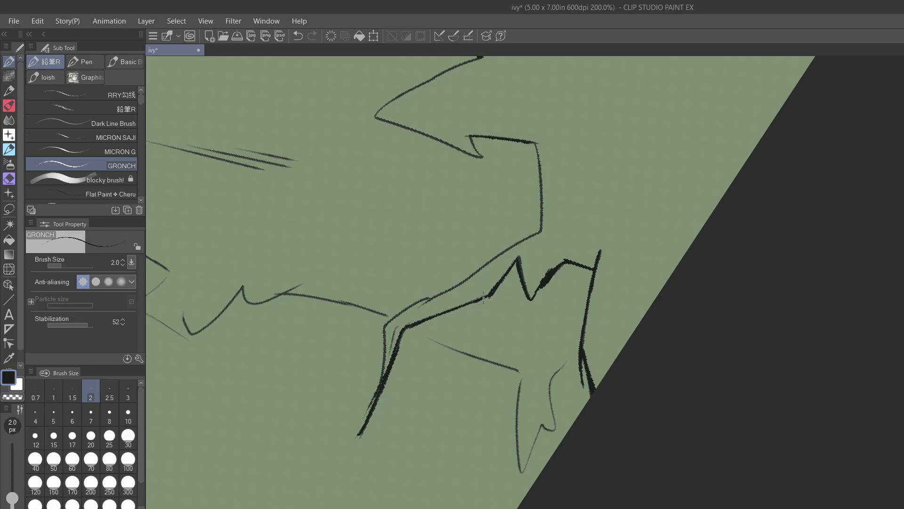
drag(429, 297, 384, 330)
drag(471, 136, 478, 152)
drag(535, 143, 539, 234)
- Thicken the stepped zigzag outline between the small triangle and the narrow folded sliver, and darken the sliver's outer edges
scroll(525, 282, up, 5)
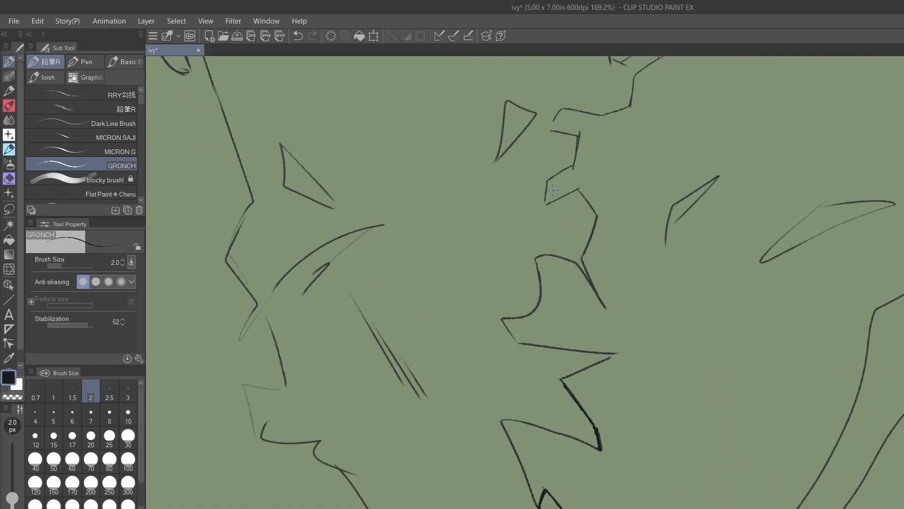
mouse_move(548, 179)
mouse_down()
mouse_move(545, 204)
mouse_move(578, 188)
mouse_move(598, 218)
mouse_move(583, 254)
mouse_up()
mouse_move(594, 217)
mouse_down()
mouse_move(588, 264)
mouse_move(582, 257)
mouse_move(605, 308)
mouse_up()
drag(585, 267, 589, 282)
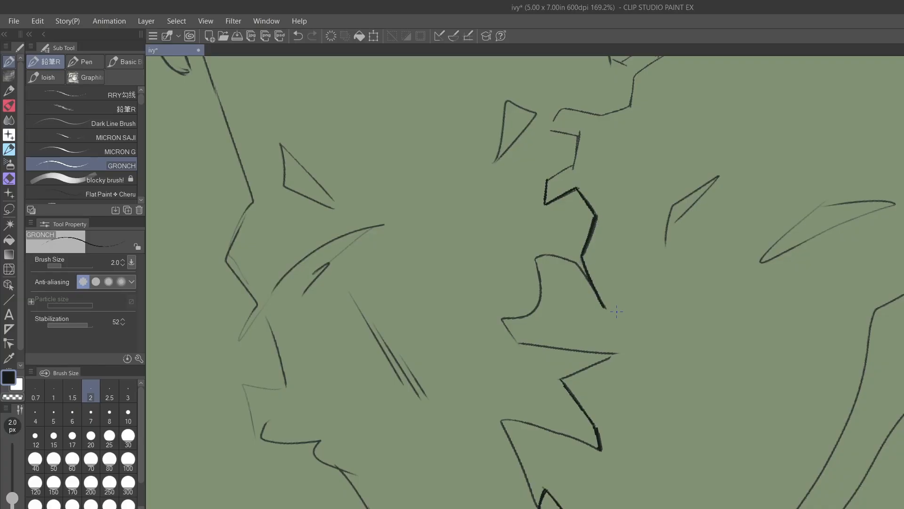
drag(674, 203, 666, 246)
drag(671, 204, 718, 175)
- Thicken the hooked step beside the small triangle and the diagonal edge rising from the junction of the outlines
drag(579, 131, 571, 167)
mouse_move(550, 129)
mouse_down()
mouse_move(579, 135)
mouse_move(559, 108)
mouse_move(497, 311)
mouse_move(480, 334)
mouse_up()
mouse_move(544, 288)
mouse_down()
mouse_move(586, 249)
mouse_move(606, 243)
mouse_up()
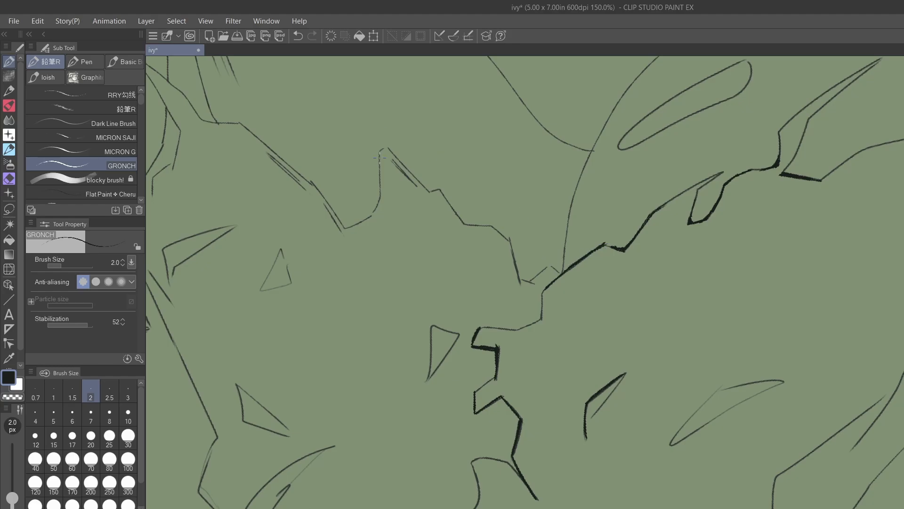
- Darken both sides of the tall peak in the upper jagged outline and extend the steep edge near the junction downward
drag(380, 156, 372, 215)
drag(388, 145, 429, 192)
drag(509, 237, 526, 302)
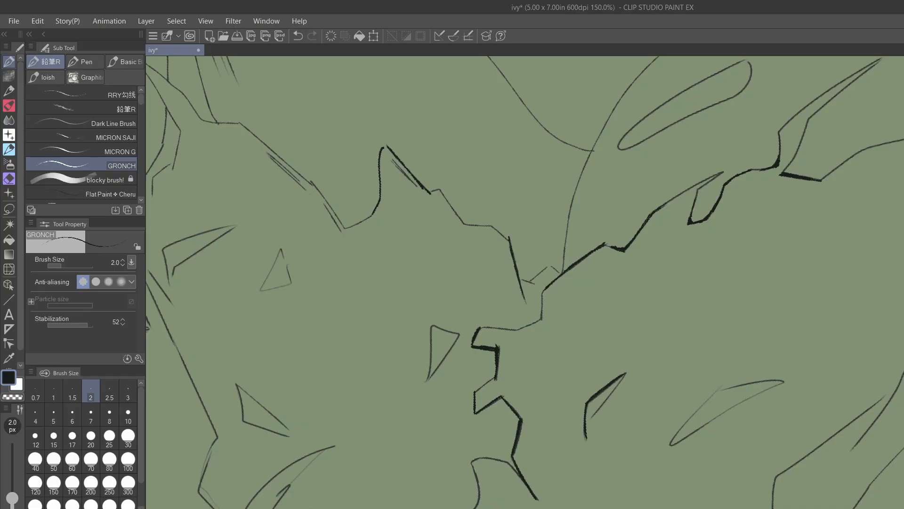
- Darken the long curved line rising from the jagged outline junction and thicken its middle section
scroll(525, 282, down, 3)
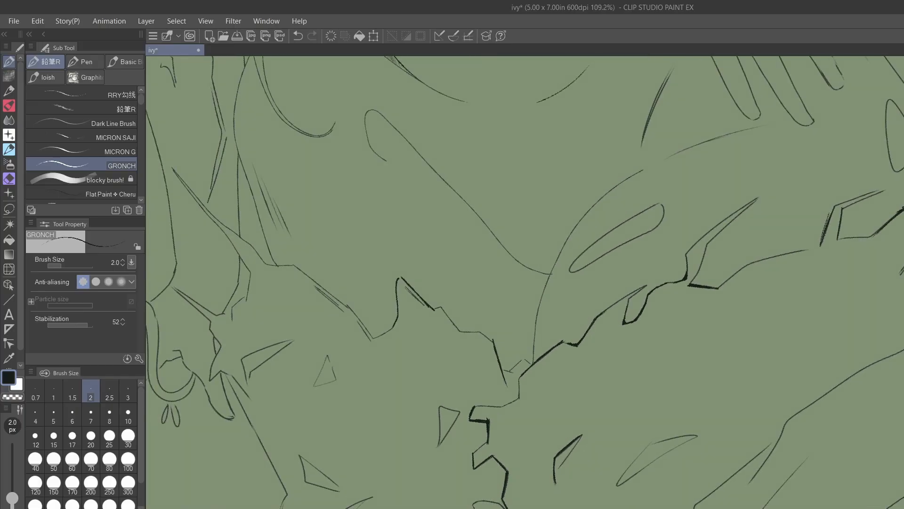
mouse_move(644, 170)
mouse_down()
mouse_move(594, 206)
mouse_move(562, 251)
mouse_move(539, 311)
mouse_move(534, 364)
mouse_move(538, 313)
mouse_move(534, 366)
mouse_move(538, 302)
mouse_up()
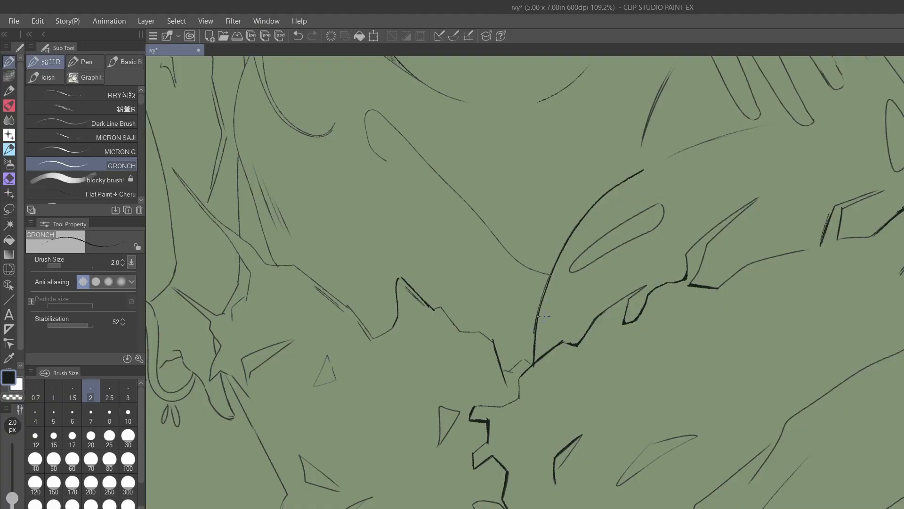
key(ctrl+z)
drag(535, 335, 550, 277)
key(ctrl+z)
click(538, 317)
drag(549, 278, 557, 262)
drag(573, 231, 622, 182)
- Thicken the separate arc segment beyond the long curve's end and add a short downward-curving branch at its far tip
drag(668, 160, 764, 124)
key(ctrl+z)
scroll(745, 130, down, 1)
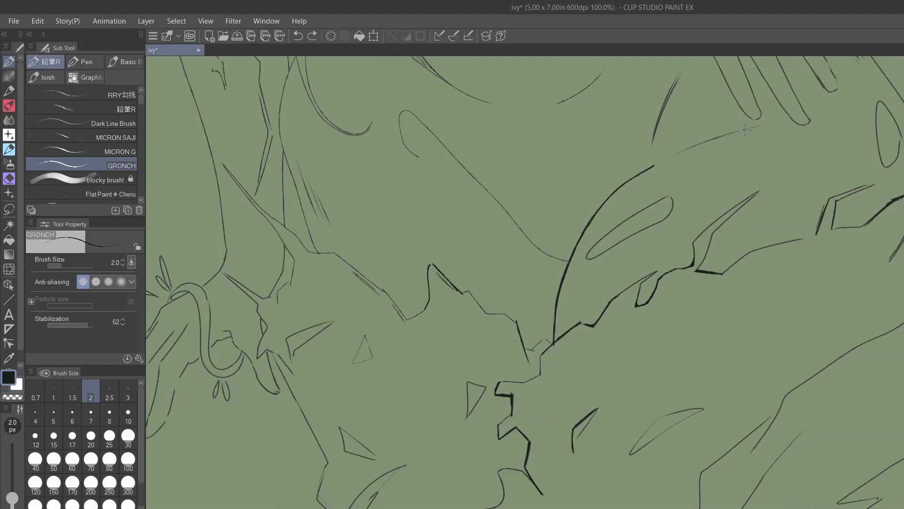
scroll(745, 129, up, 10)
mouse_move(835, 114)
mouse_down()
mouse_move(507, 209)
mouse_move(447, 241)
mouse_move(640, 159)
mouse_move(775, 131)
mouse_move(538, 194)
mouse_move(630, 162)
mouse_up()
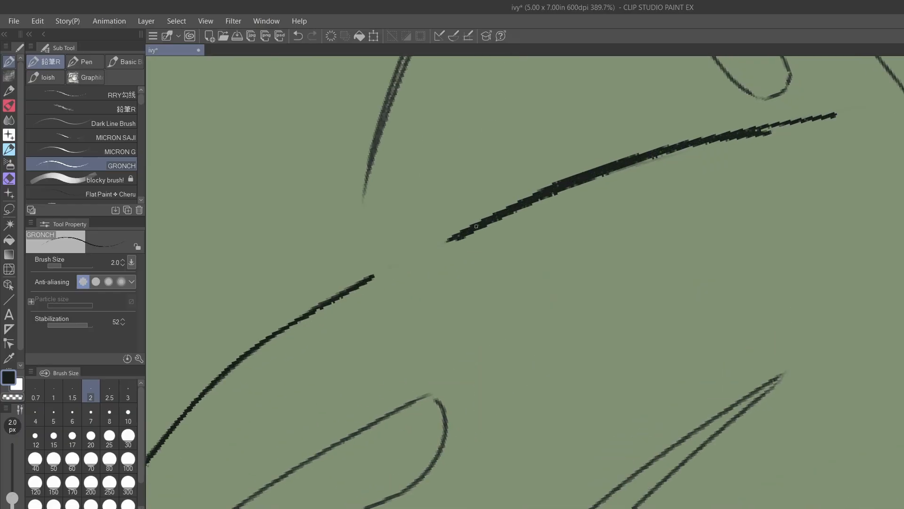
mouse_move(749, 132)
mouse_down()
mouse_move(857, 149)
mouse_move(899, 175)
mouse_up()
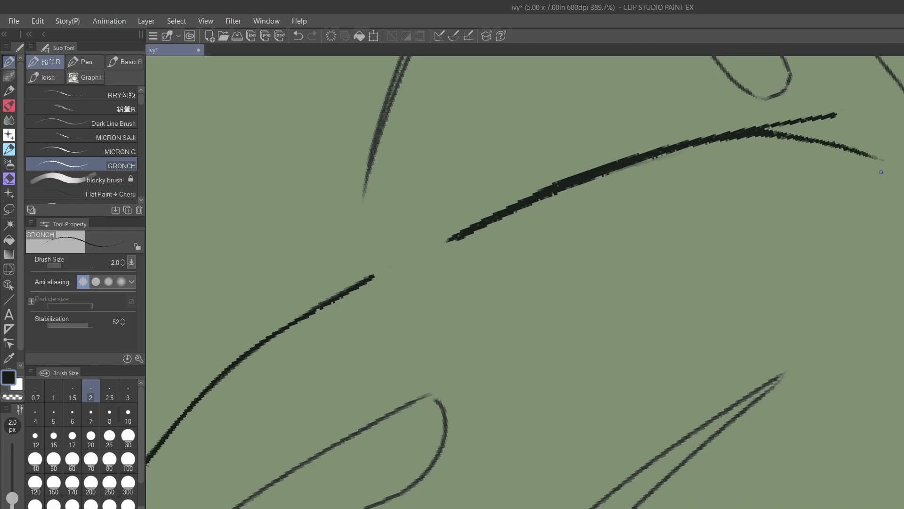
drag(374, 276, 749, 184)
drag(471, 236, 598, 379)
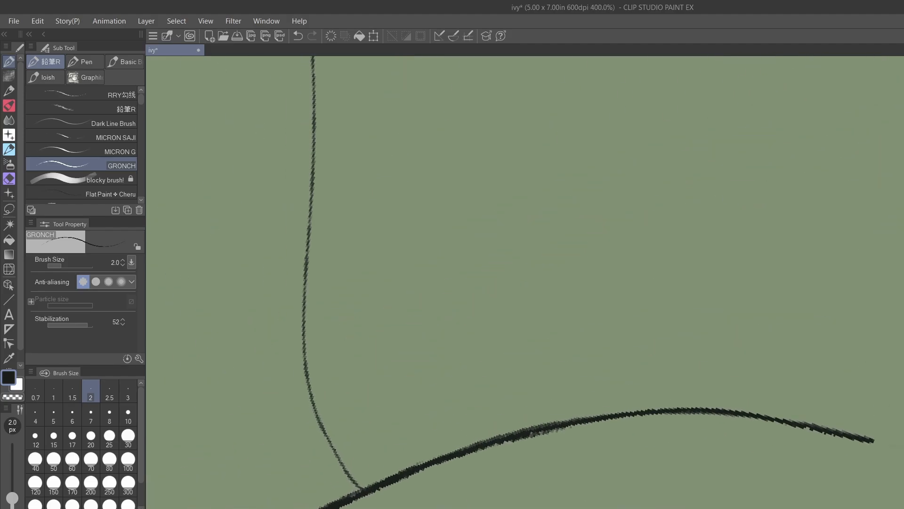
- Fill the junction where the hooked line meets the long curve with a solid dark wedge
mouse_move(305, 361)
mouse_down()
mouse_move(320, 424)
mouse_move(373, 491)
mouse_move(329, 445)
mouse_move(364, 488)
mouse_move(352, 479)
mouse_move(313, 411)
mouse_move(342, 502)
mouse_move(336, 463)
mouse_move(344, 495)
mouse_move(340, 467)
mouse_move(346, 489)
mouse_move(354, 495)
mouse_move(340, 469)
mouse_move(348, 486)
mouse_up()
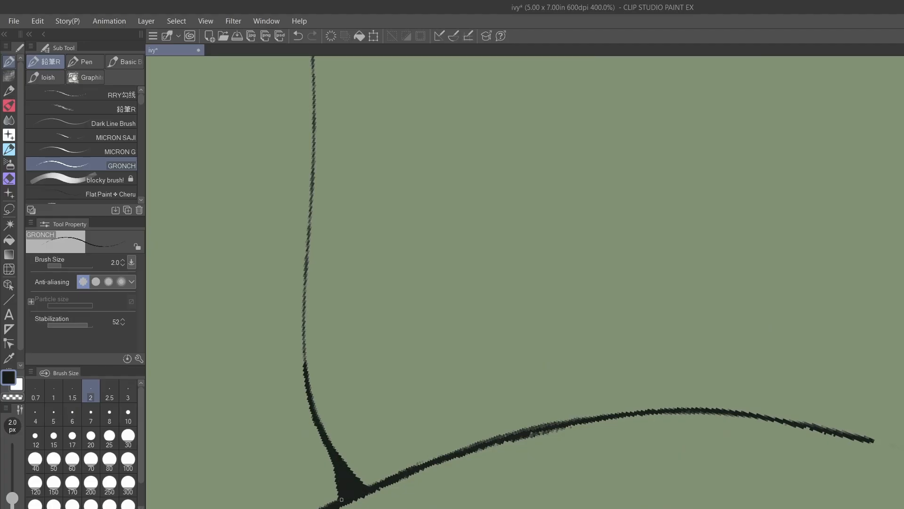
scroll(351, 481, down, 3)
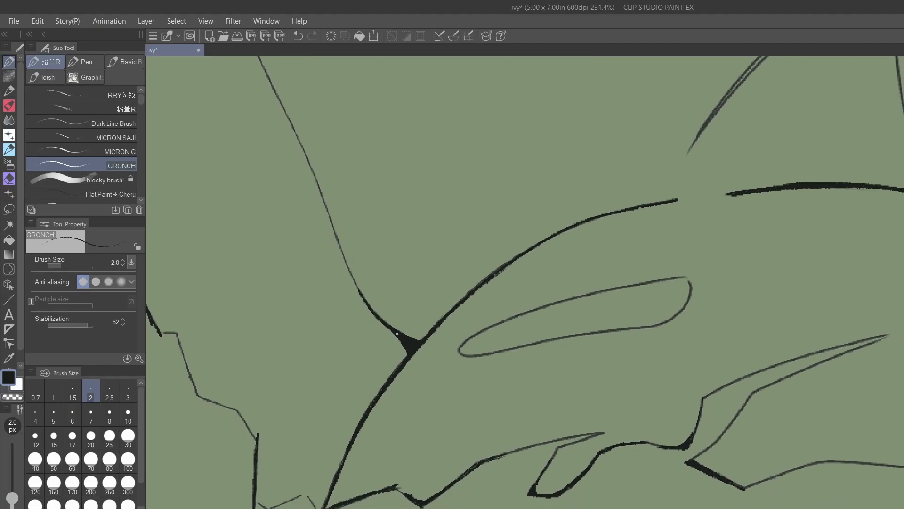
mouse_move(398, 337)
mouse_down()
mouse_move(407, 349)
mouse_move(388, 376)
mouse_up()
scroll(398, 329, down, 2)
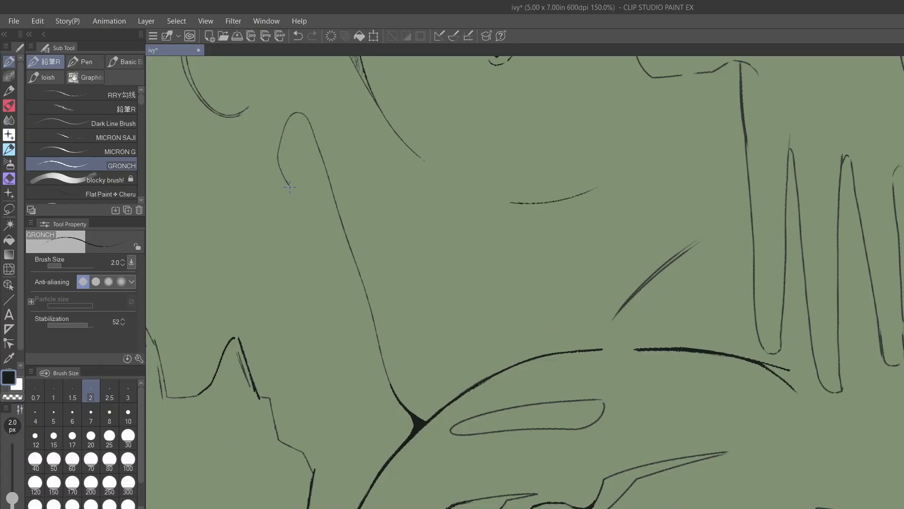
- Darken the hooked line from its rounded loop down to the wedge and thicken its middle stretch
mouse_move(289, 187)
mouse_down()
mouse_move(278, 152)
mouse_move(298, 112)
mouse_move(324, 165)
mouse_move(390, 380)
mouse_move(422, 424)
mouse_up()
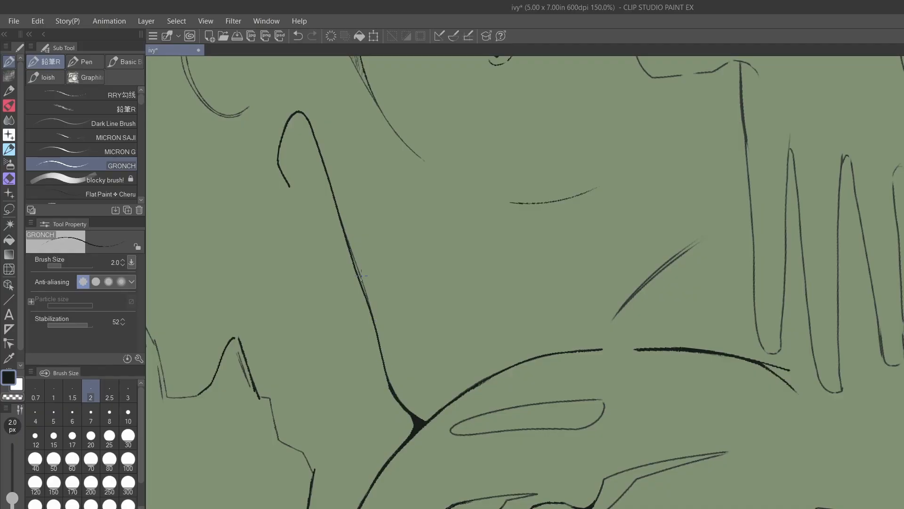
drag(348, 246, 362, 283)
scroll(383, 363, down, 1)
scroll(383, 363, up, 2)
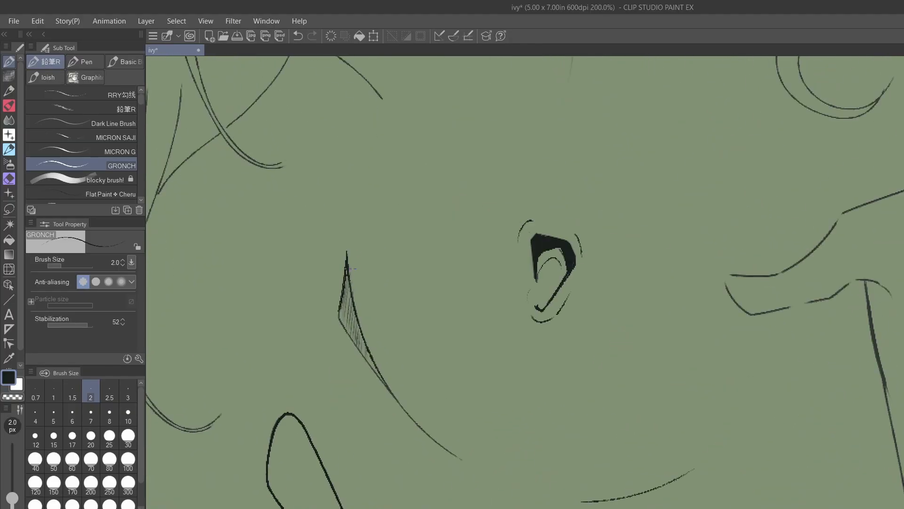
- Thicken the inner curved edge of the hatched sliver near the navel, tapering it toward the lower end
drag(349, 271, 382, 380)
drag(353, 289, 399, 404)
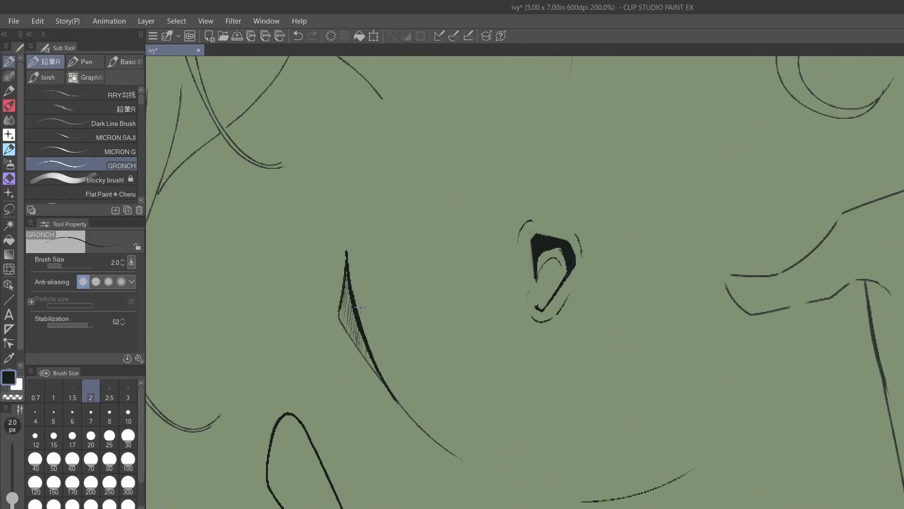
drag(361, 307, 401, 398)
- Darken the wavy webbing line between the thumb and index finger and the upper part of the index finger's outer edge
scroll(448, 473, down, 1)
mouse_move(599, 340)
mouse_down()
mouse_move(566, 338)
mouse_move(597, 309)
mouse_move(628, 311)
mouse_up()
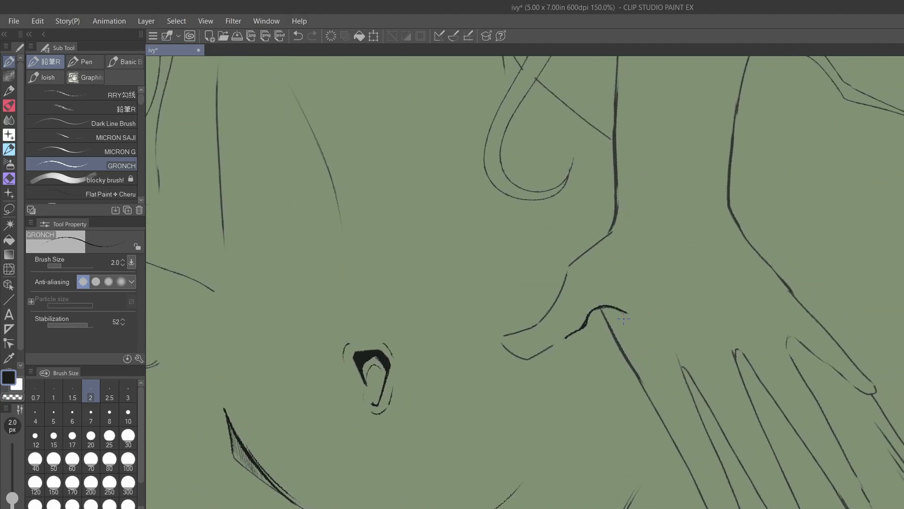
key(ctrl+z)
scroll(593, 323, up, 3)
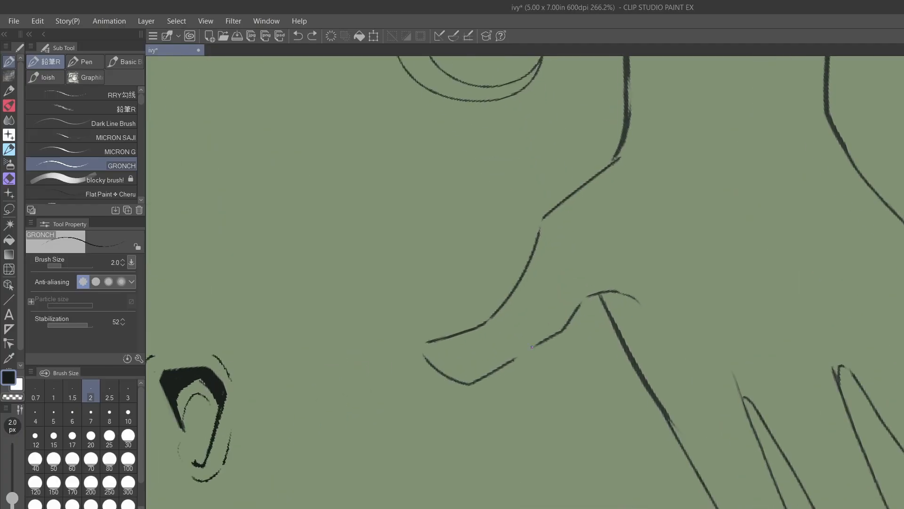
mouse_move(530, 348)
mouse_down()
mouse_move(571, 320)
mouse_move(591, 293)
mouse_move(631, 294)
mouse_move(653, 314)
mouse_up()
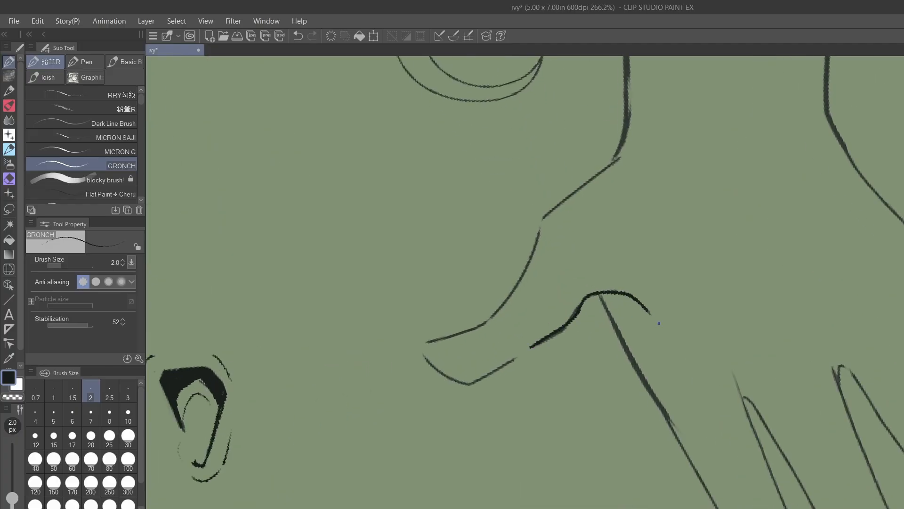
scroll(525, 282, down, 1)
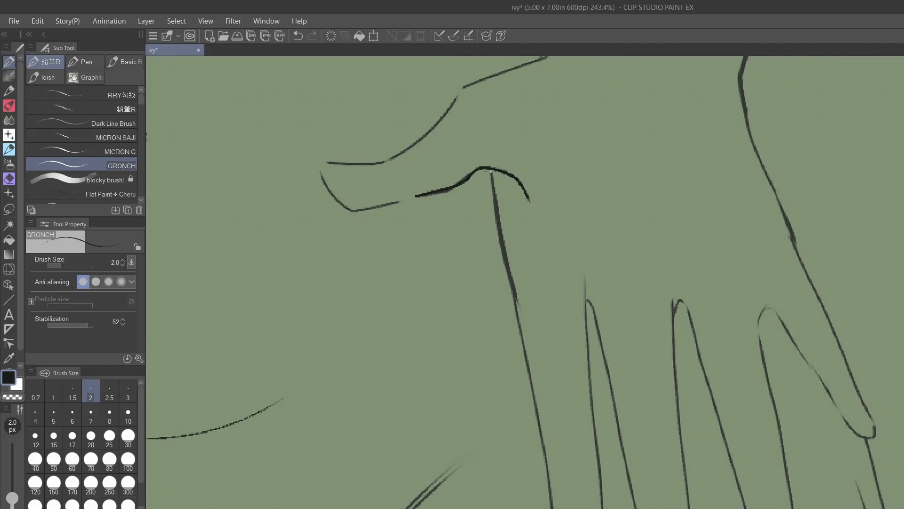
drag(490, 170, 522, 342)
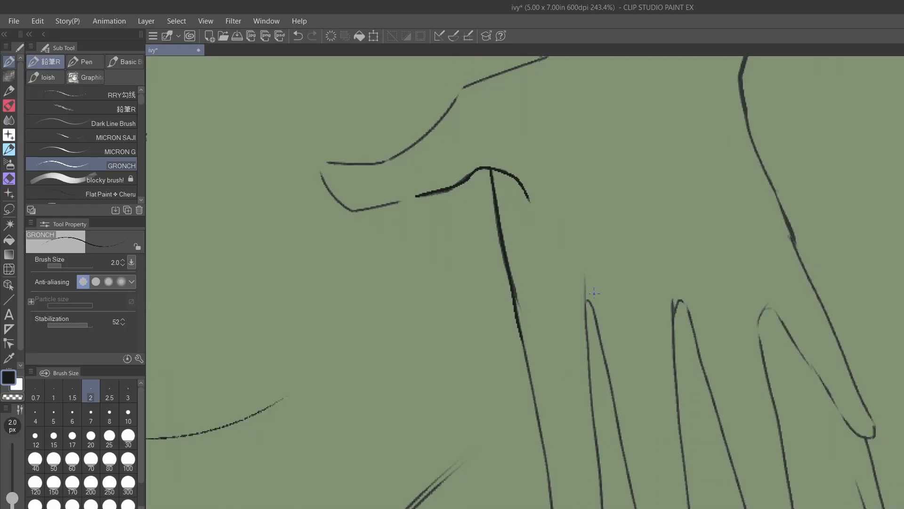
- Darken the rounded tops and upper sides of the gaps between the fingers
mouse_move(586, 300)
mouse_down()
mouse_move(587, 377)
mouse_move(592, 306)
mouse_move(615, 412)
mouse_up()
mouse_move(680, 301)
mouse_down()
mouse_move(671, 320)
mouse_move(675, 390)
mouse_move(698, 346)
mouse_move(712, 399)
mouse_up()
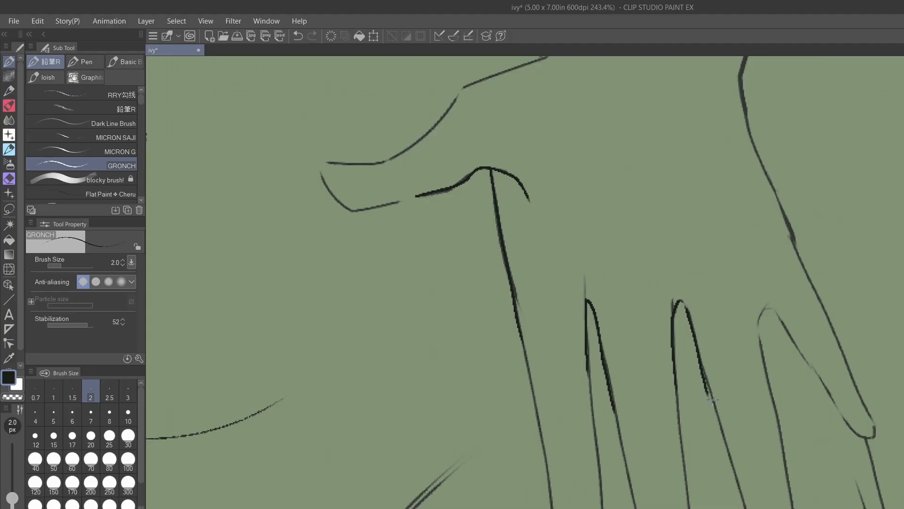
drag(764, 307, 757, 324)
drag(703, 367, 728, 450)
- Darken the underside of the thumb tip and the thumb's upper edge up to the wrist
mouse_move(321, 170)
mouse_down()
mouse_move(340, 204)
mouse_move(397, 202)
mouse_up()
drag(613, 301, 642, 253)
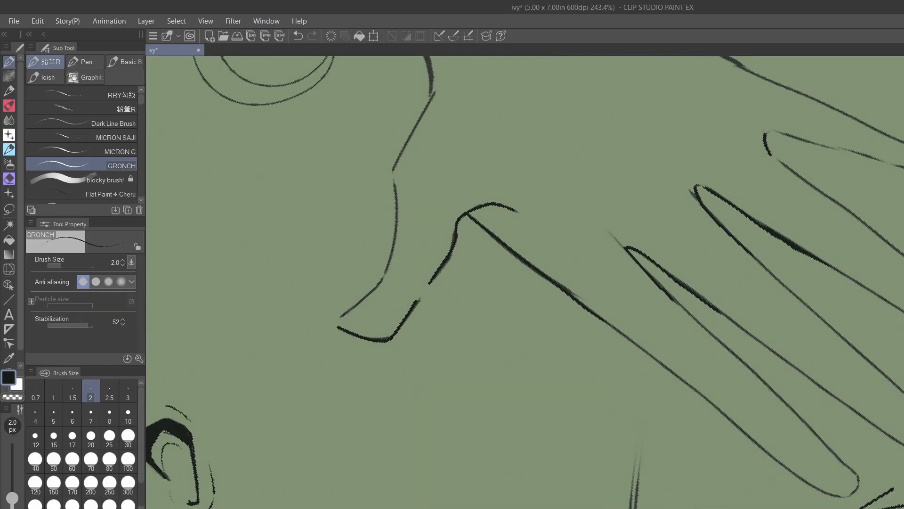
drag(347, 314, 379, 285)
mouse_move(439, 86)
mouse_down()
mouse_move(392, 178)
mouse_move(391, 425)
mouse_up()
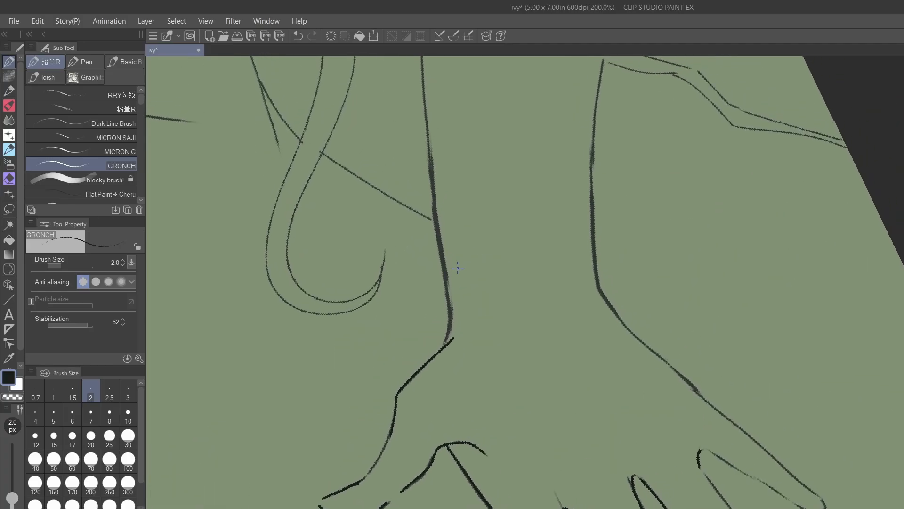
- Thicken the wrist corner above the thumb and the forearm's edge rising past the diagonal line
mouse_move(443, 347)
mouse_down()
mouse_move(433, 361)
mouse_move(438, 350)
mouse_up()
drag(440, 352, 434, 362)
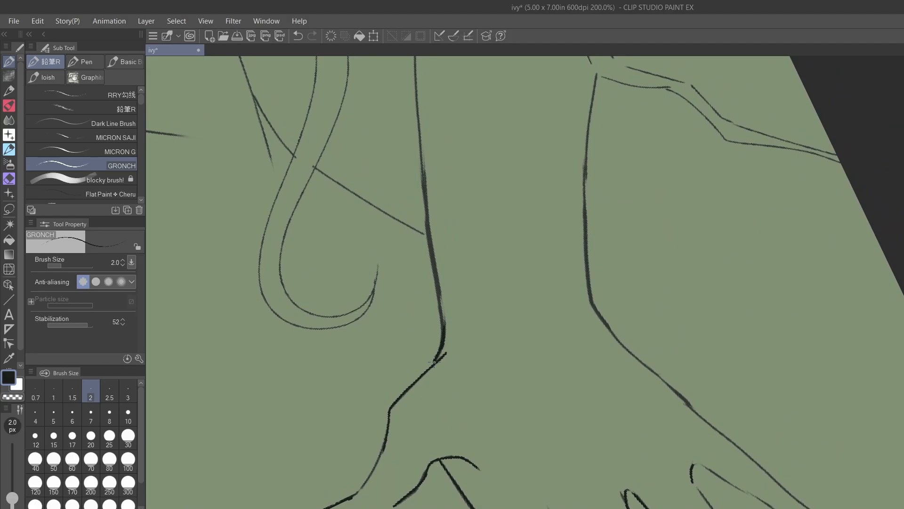
mouse_move(438, 295)
mouse_down()
mouse_move(443, 326)
mouse_move(441, 311)
mouse_up()
drag(432, 267, 440, 295)
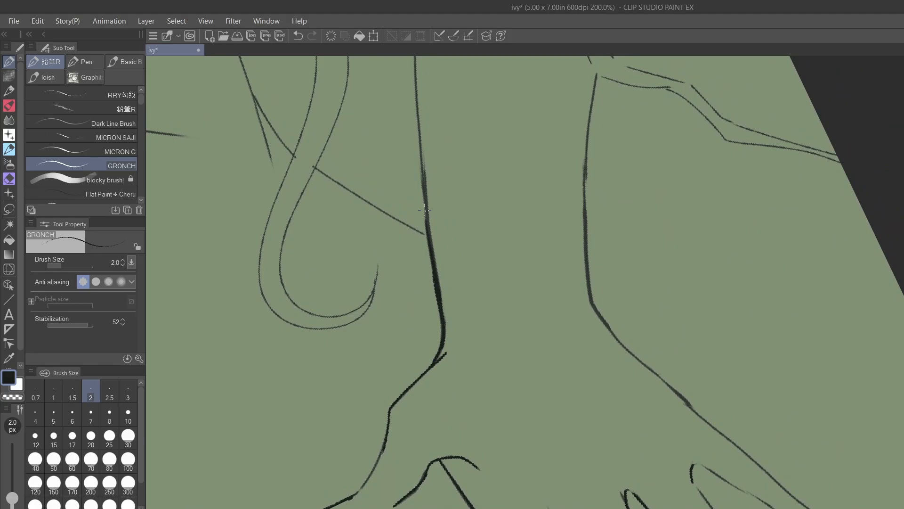
drag(430, 245, 423, 163)
mouse_move(429, 223)
mouse_down()
mouse_move(445, 319)
mouse_move(439, 358)
mouse_move(450, 328)
mouse_up()
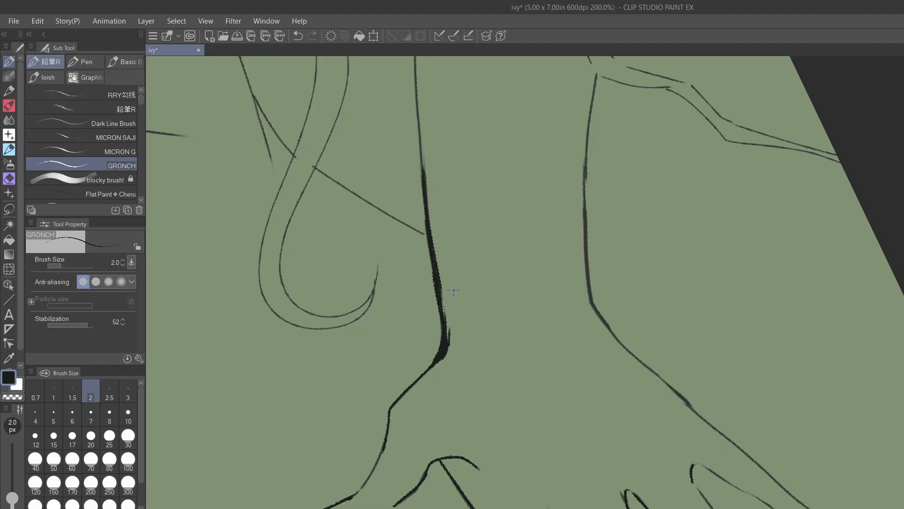
- Replace the thickened forearm edge above the thumb with a thinner line and fill the wrist corner solid
scroll(453, 290, down, 2)
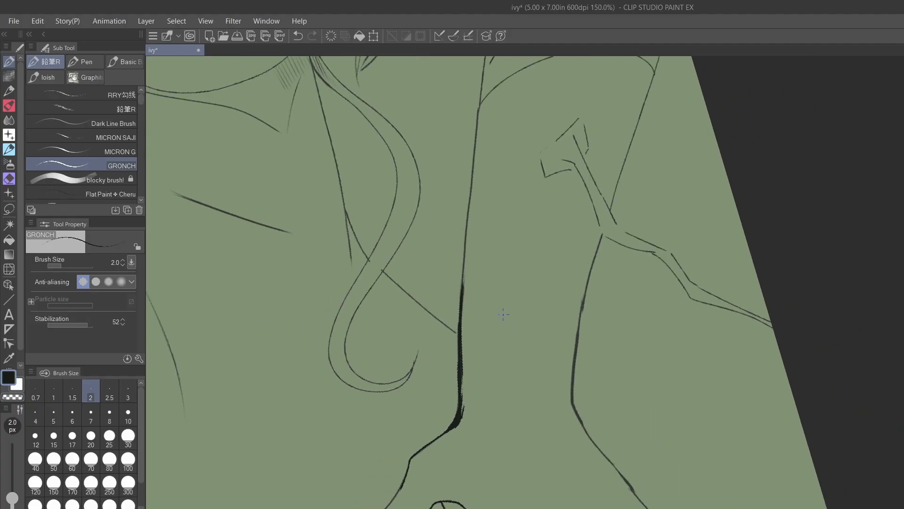
key(e)
mouse_move(468, 283)
mouse_down()
mouse_move(471, 411)
mouse_move(460, 412)
mouse_move(465, 278)
mouse_up()
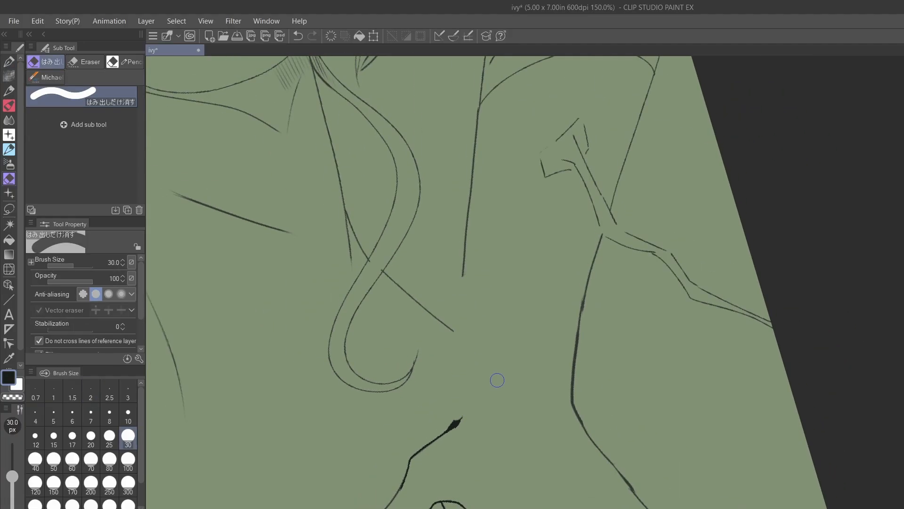
key(p)
mouse_move(455, 424)
mouse_down()
mouse_move(466, 365)
mouse_move(464, 256)
mouse_move(464, 406)
mouse_up()
key(ctrl+z)
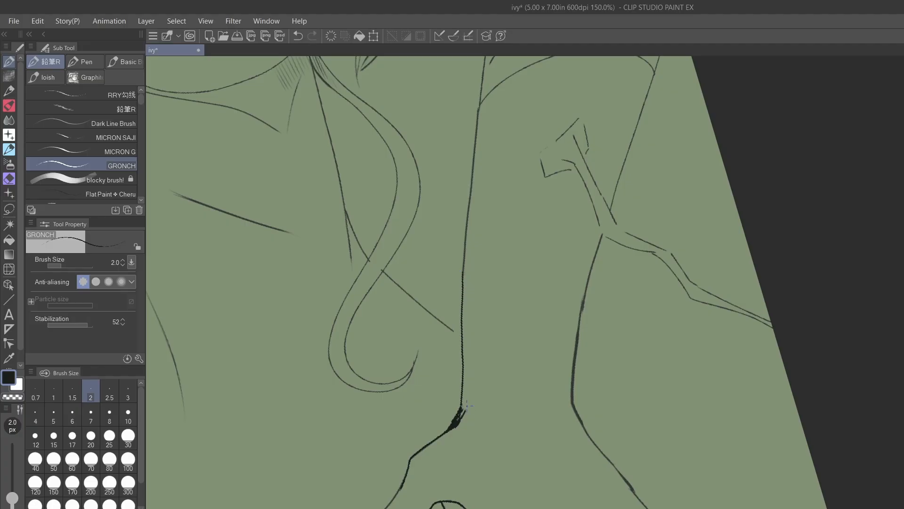
scroll(668, 392, up, 7)
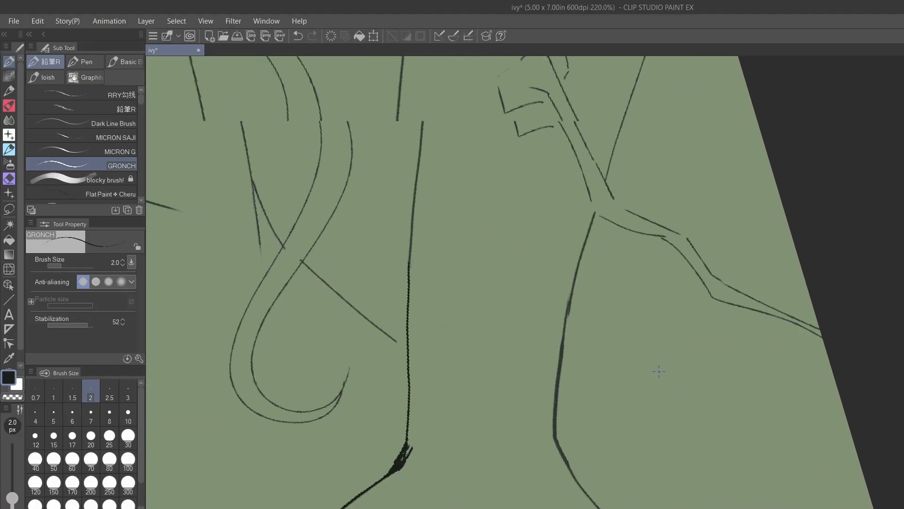
scroll(697, 375, down, 3)
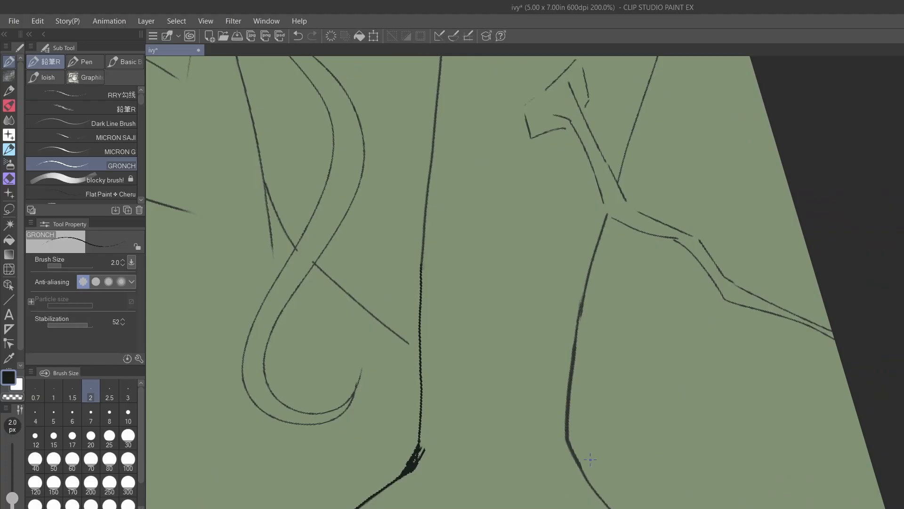
mouse_move(421, 438)
mouse_down()
mouse_move(420, 460)
mouse_move(422, 380)
mouse_up()
- Raise the brush stabilization to 70 and ink the diagonal line from the curling strand to the forearm
drag(316, 265, 419, 347)
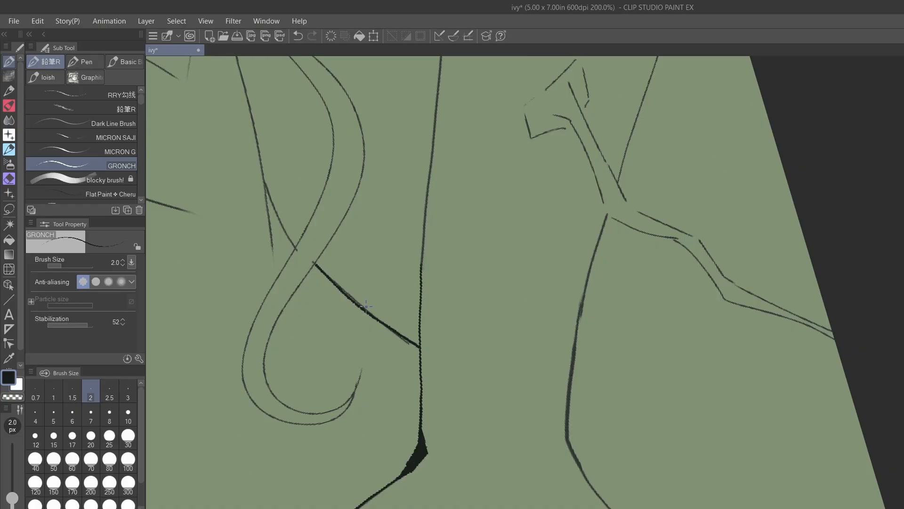
key(ctrl+z)
drag(91, 326, 92, 325)
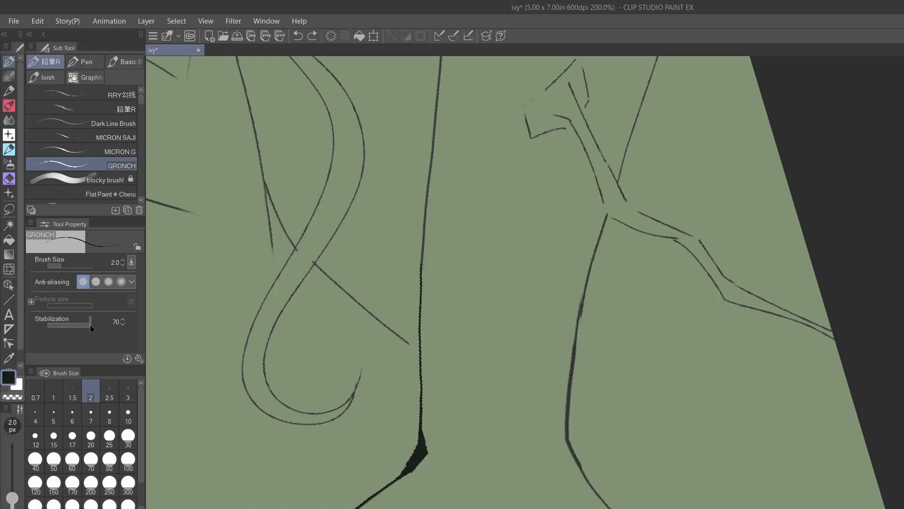
drag(315, 262, 421, 349)
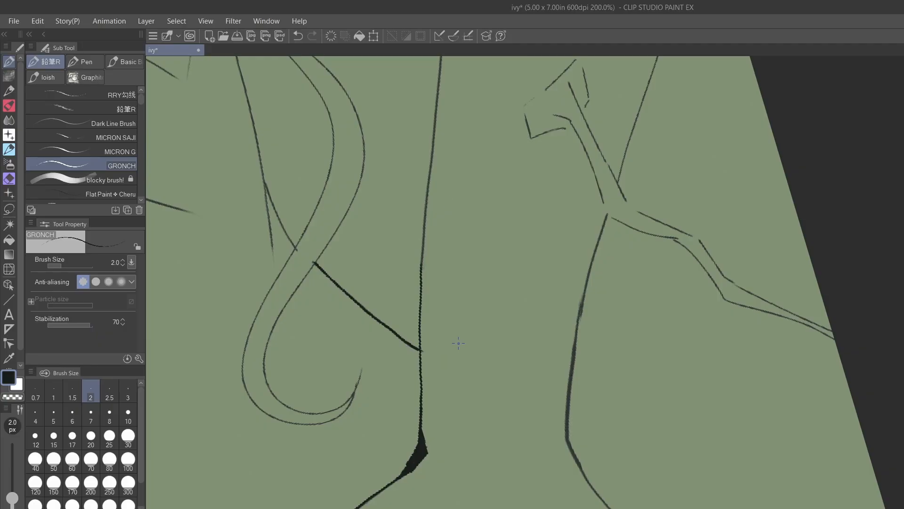
- Darken the forearm's outer edge downward from the branching stem
drag(607, 213, 581, 326)
drag(597, 254, 577, 340)
key(ctrl+z)
key(ctrl+z)
drag(608, 213, 575, 349)
- Thicken the lower edge of the stem crossing the arm and the upper stretch of its opposite edge
scroll(575, 349, down, 2)
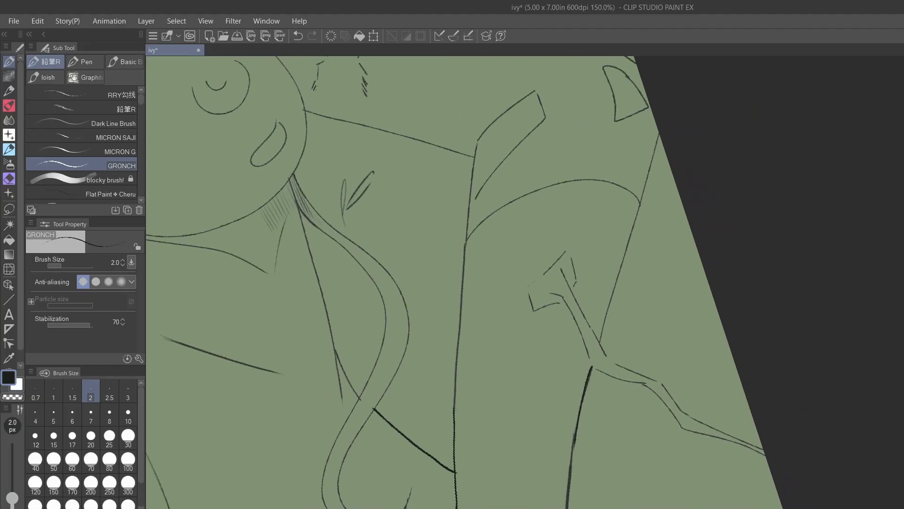
drag(551, 291, 592, 356)
key(ctrl+z)
mouse_move(561, 295)
mouse_down()
mouse_move(591, 363)
mouse_move(580, 328)
mouse_move(586, 343)
mouse_up()
mouse_move(551, 291)
mouse_down()
mouse_move(567, 290)
mouse_move(565, 278)
mouse_move(571, 287)
mouse_up()
- Darken the long straight line below the hatched corner, its forked lower end, and the upper start of the curling strand
mouse_move(290, 180)
mouse_down()
mouse_move(301, 219)
mouse_move(299, 208)
mouse_move(340, 244)
mouse_up()
drag(299, 211, 344, 401)
mouse_move(335, 351)
mouse_down()
mouse_move(354, 388)
mouse_move(335, 354)
mouse_move(358, 396)
mouse_up()
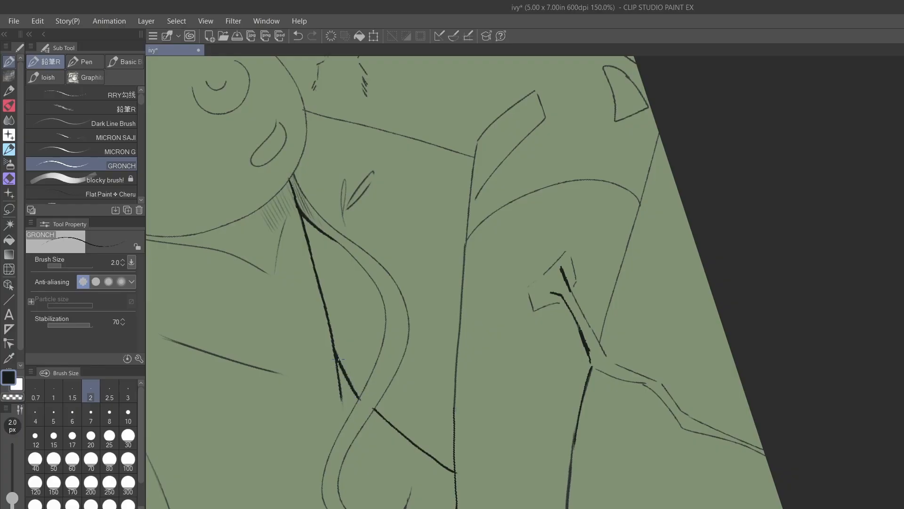
mouse_move(328, 328)
mouse_down()
mouse_move(335, 348)
mouse_move(359, 352)
mouse_move(358, 369)
mouse_up()
- Thicken the pointed outline around the hatched tip of the lower curved strand
key(ctrl+minus)
drag(425, 257, 537, 299)
mouse_move(401, 300)
mouse_down()
mouse_move(413, 277)
mouse_move(510, 250)
mouse_up()
scroll(462, 327, up, 5)
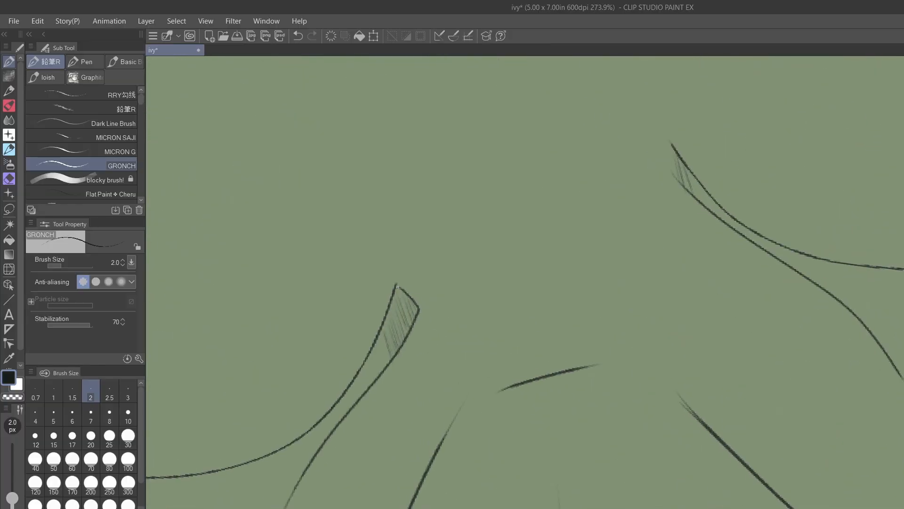
drag(396, 284, 370, 354)
mouse_move(396, 283)
mouse_down()
mouse_move(417, 315)
mouse_move(415, 305)
mouse_move(401, 346)
mouse_up()
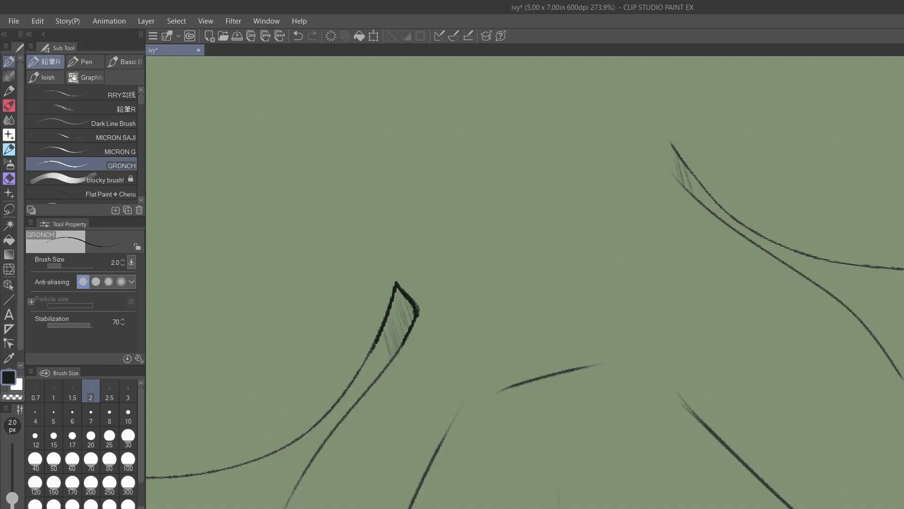
- Thicken the line running down from the hatched tip under the chest, adding extra weight along its middle
mouse_move(416, 311)
mouse_down()
mouse_move(390, 365)
mouse_move(285, 508)
mouse_up()
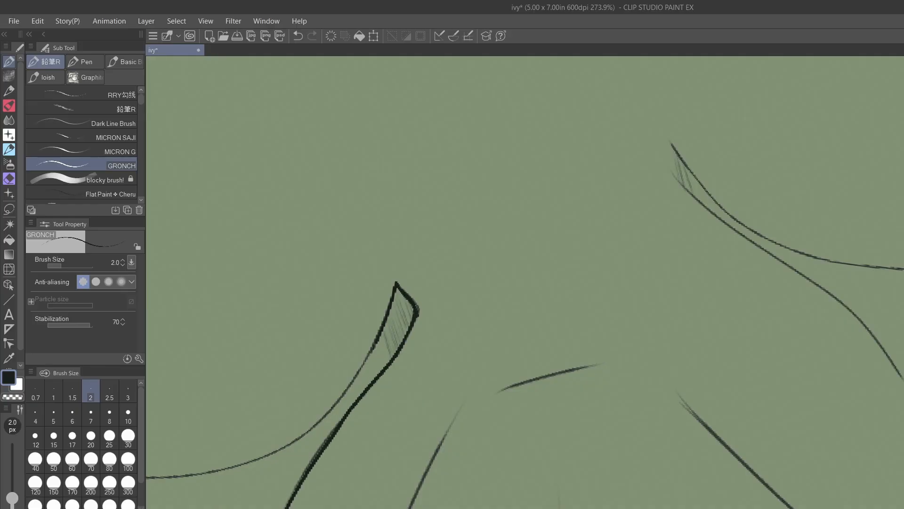
mouse_move(305, 473)
mouse_down()
mouse_move(340, 419)
mouse_move(305, 470)
mouse_up()
drag(346, 412, 297, 490)
scroll(584, 330, down, 5)
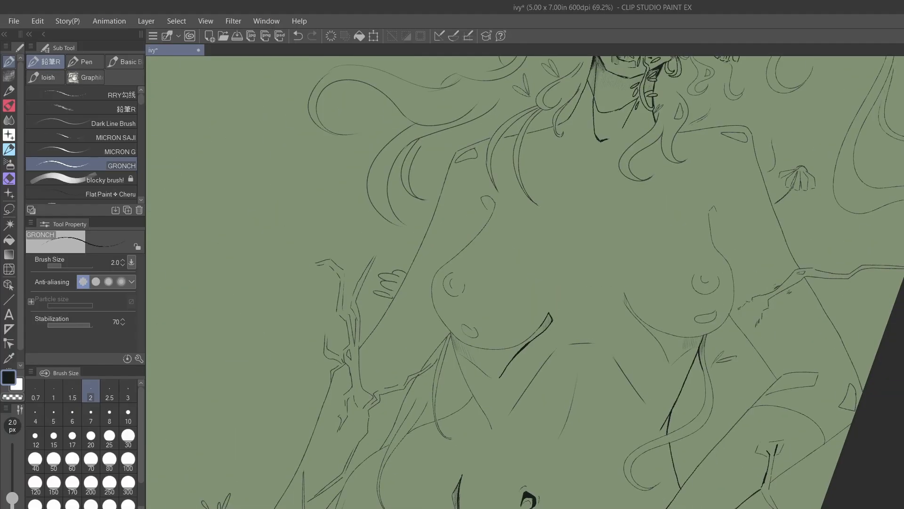
- Thicken the outer lower curve of the opposite side of the chest and the upper part of the torso line branching below it
scroll(508, 320, up, 3)
scroll(382, 409, up, 3)
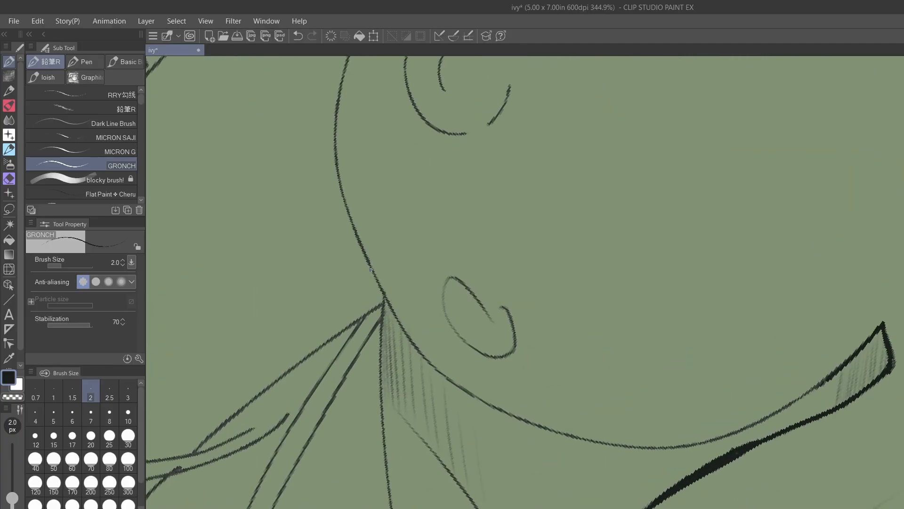
mouse_move(347, 205)
mouse_down()
mouse_move(388, 306)
mouse_move(422, 352)
mouse_up()
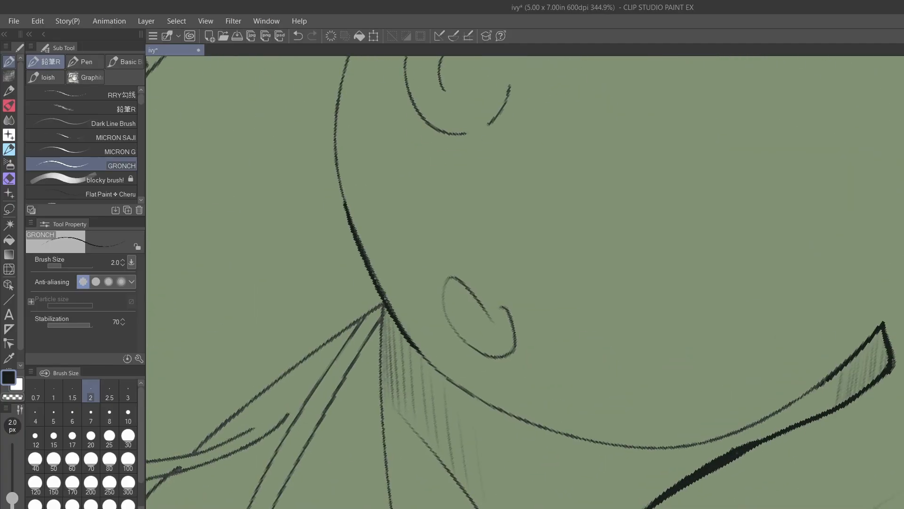
mouse_move(366, 266)
mouse_down()
mouse_move(394, 331)
mouse_move(380, 377)
mouse_up()
drag(383, 304, 380, 397)
drag(382, 309, 383, 456)
mouse_move(334, 155)
mouse_down()
mouse_move(346, 213)
mouse_move(333, 139)
mouse_up()
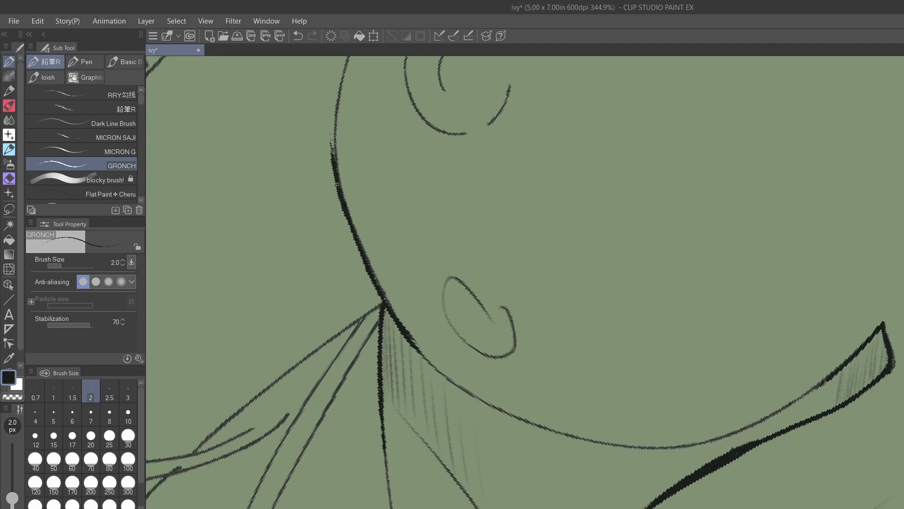
drag(337, 186, 338, 96)
drag(334, 171, 346, 68)
- Thicken the hooked armpit fold above the chest and the upper stretch of the curve descending from it
scroll(537, 343, down, 5)
scroll(537, 52, up, 5)
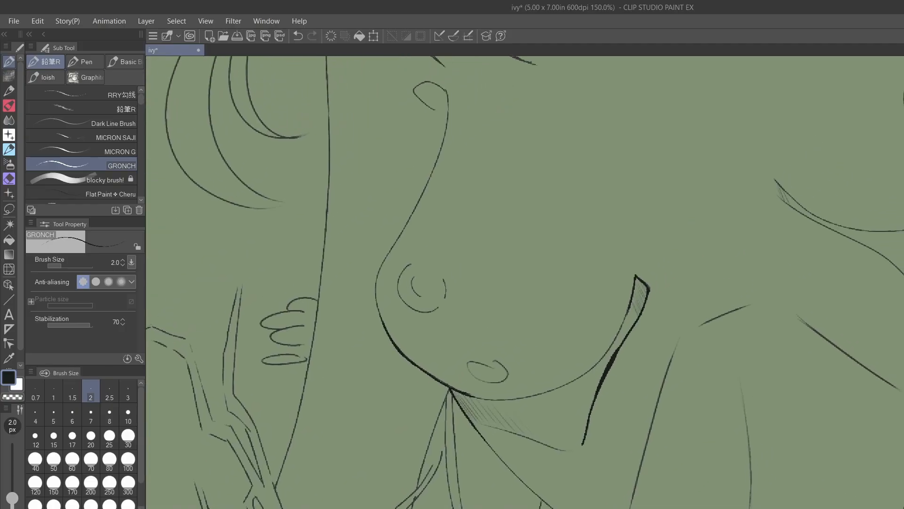
scroll(524, 283, up, 4)
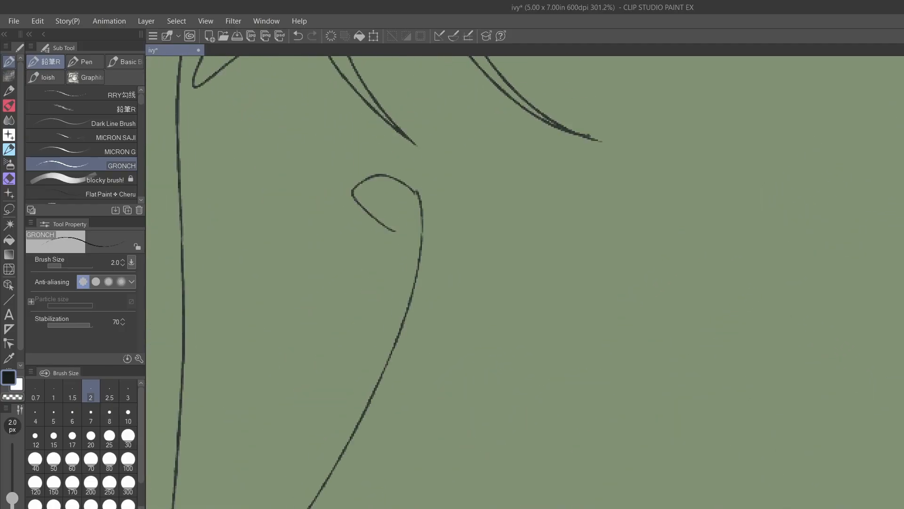
mouse_move(389, 316)
mouse_down()
mouse_move(356, 275)
mouse_move(367, 260)
mouse_move(398, 259)
mouse_move(422, 289)
mouse_up()
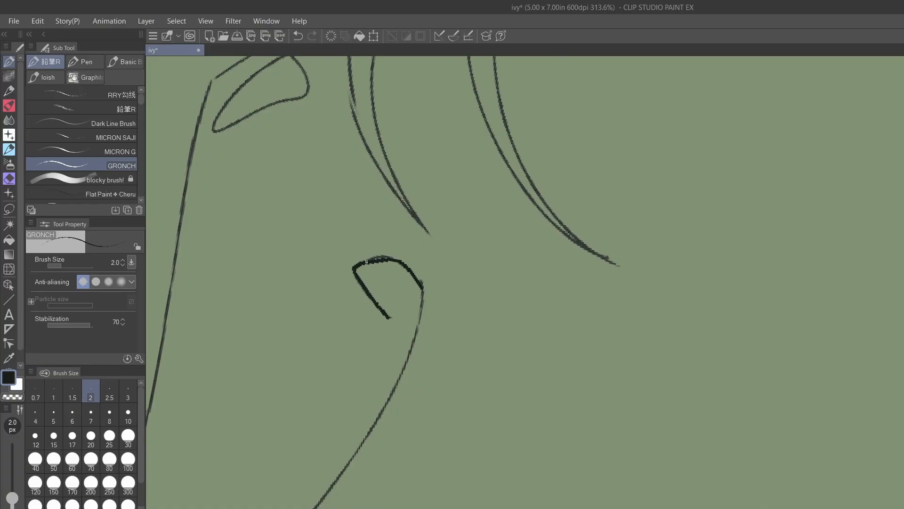
drag(366, 263, 381, 257)
drag(423, 287, 403, 377)
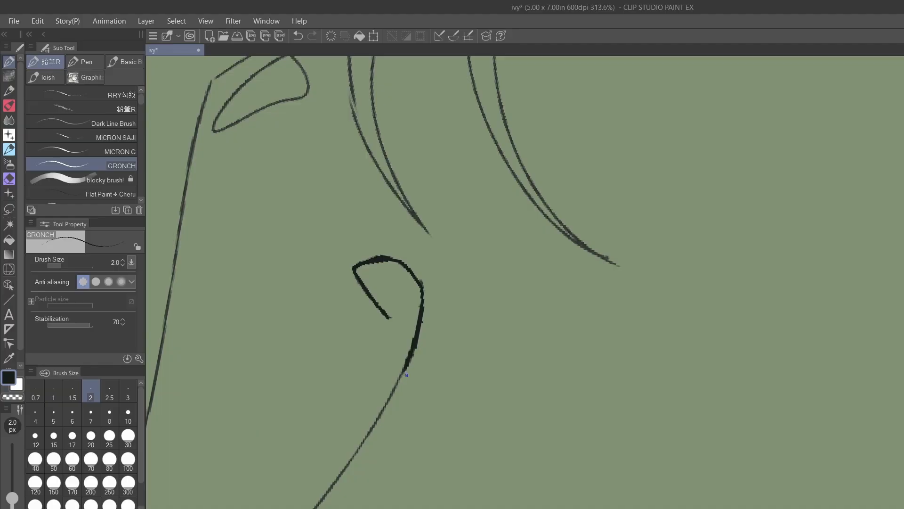
- Fill the hooked armpit fold with fine slanted hatching, using the MICRON G brush at size 1
click(124, 151)
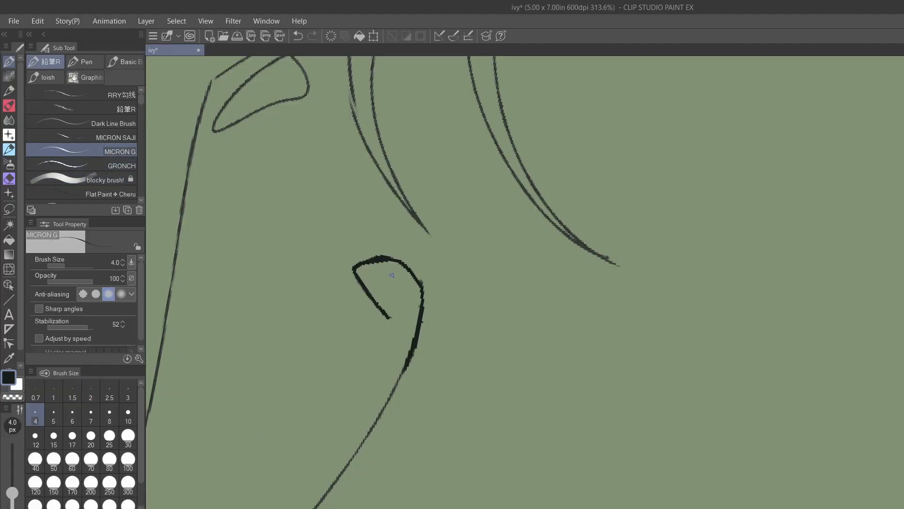
key(ctrl+z)
key([)
key([)
key([)
key([)
key([)
drag(360, 266, 375, 298)
mouse_move(374, 264)
mouse_down()
mouse_move(382, 314)
mouse_move(380, 267)
mouse_move(395, 315)
mouse_move(386, 261)
mouse_move(400, 318)
mouse_up()
drag(396, 261, 410, 328)
drag(401, 271, 418, 317)
mouse_move(412, 278)
mouse_down()
mouse_move(420, 310)
mouse_move(421, 299)
mouse_up()
- Extend and darken the shoulder line where it meets the long curved hair strands
scroll(430, 295, down, 2)
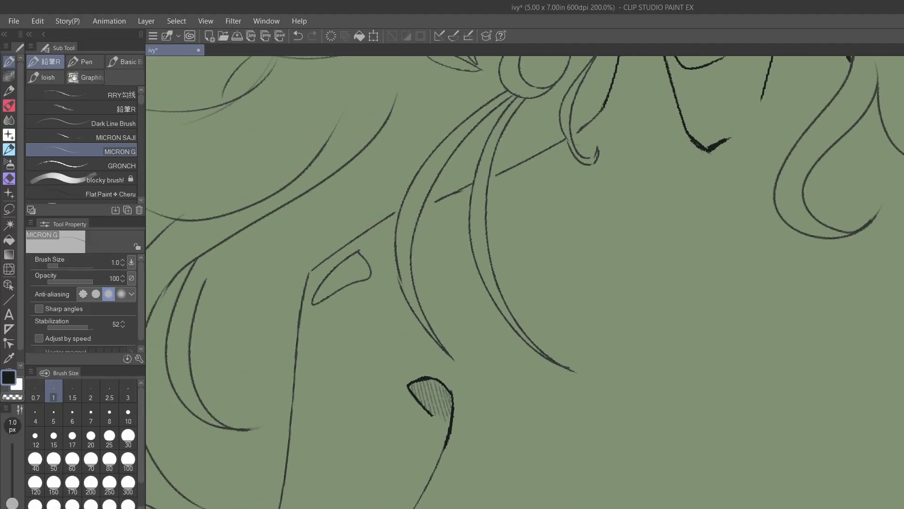
scroll(528, 90, up, 2)
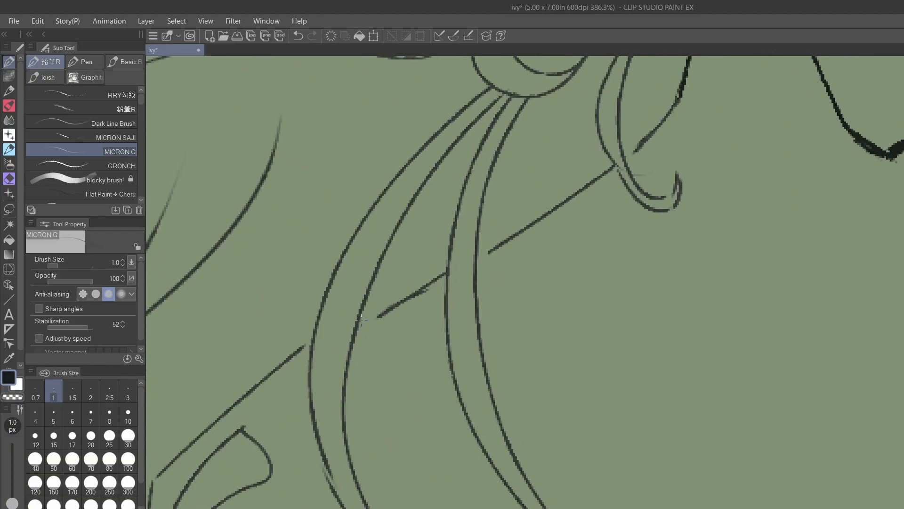
drag(361, 319, 444, 273)
drag(309, 342, 285, 359)
- Extend the inner line of the looping hair strand beside the neck and touch up the upper edge of the neighbouring lock
scroll(525, 283, down, 3)
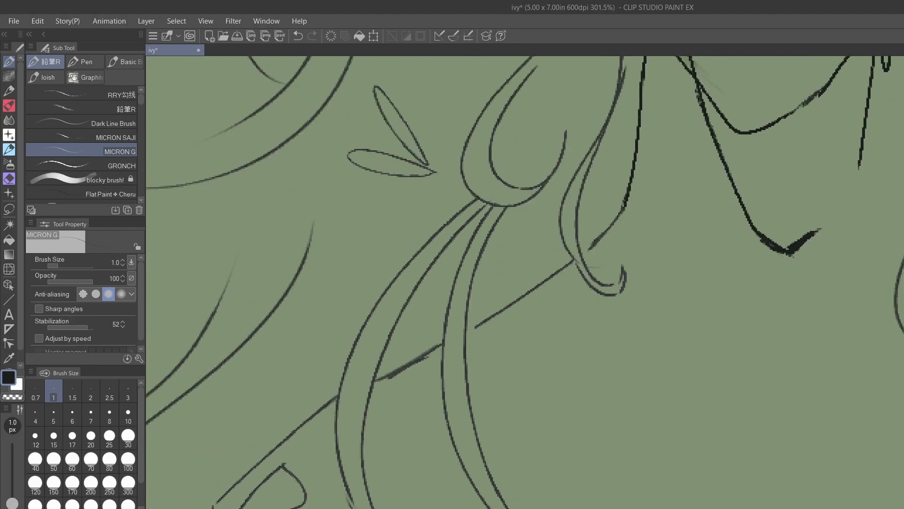
drag(542, 106, 498, 162)
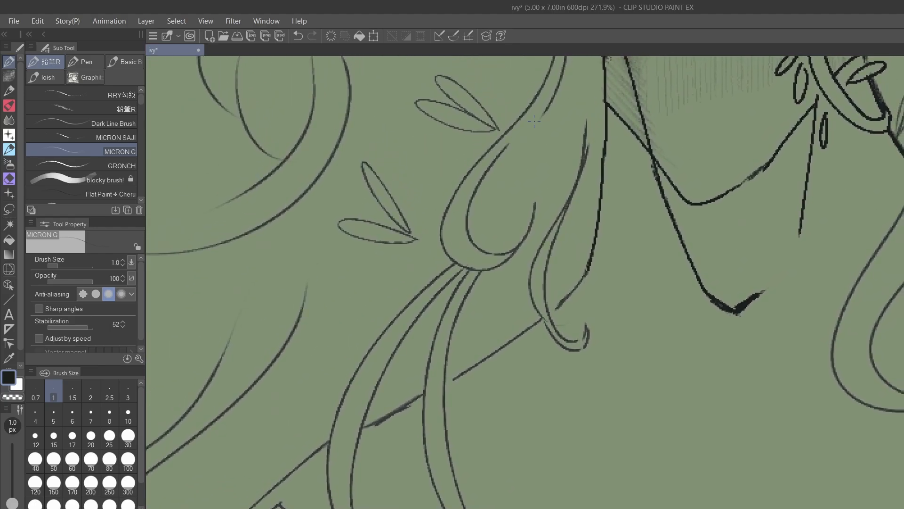
drag(532, 124, 518, 138)
mouse_move(590, 141)
mouse_down()
mouse_move(587, 120)
mouse_move(585, 153)
mouse_up()
- Look over the line art from the hair and shoulders down to the torso, hands and legs
scroll(580, 190, down, 5)
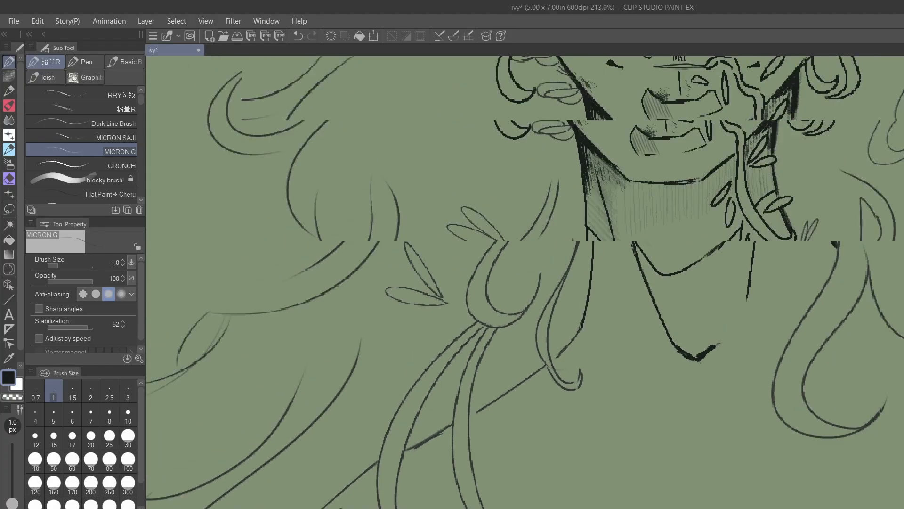
drag(580, 189, 561, 301)
drag(636, 330, 659, 287)
mouse_move(612, 339)
mouse_down()
mouse_move(556, 195)
mouse_move(504, 127)
mouse_up()
drag(659, 282, 656, 311)
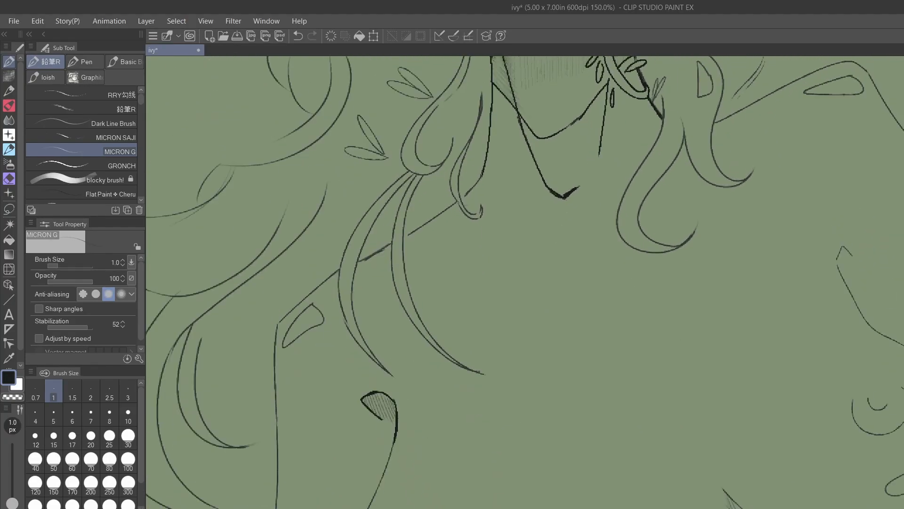
mouse_move(713, 235)
mouse_down()
mouse_move(640, 256)
mouse_move(560, 115)
mouse_up()
scroll(641, 255, down, 3)
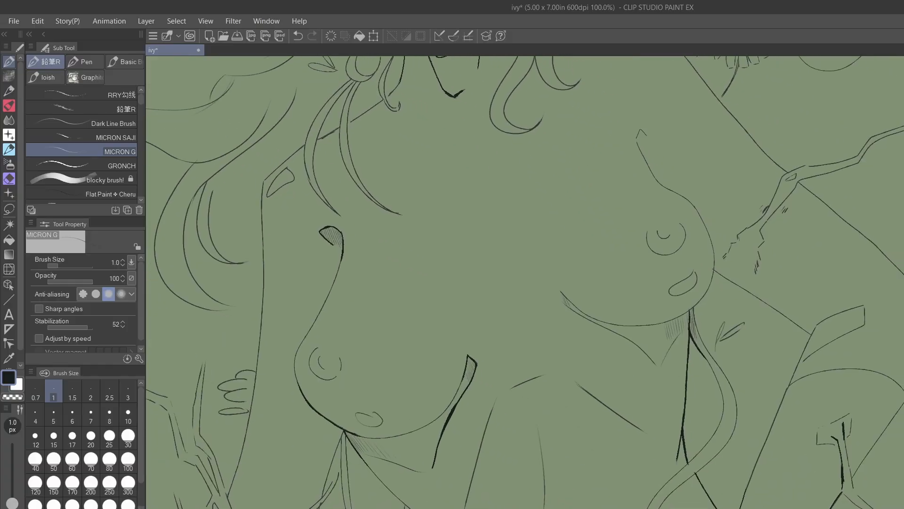
scroll(525, 283, down, 2)
drag(525, 282, 484, 162)
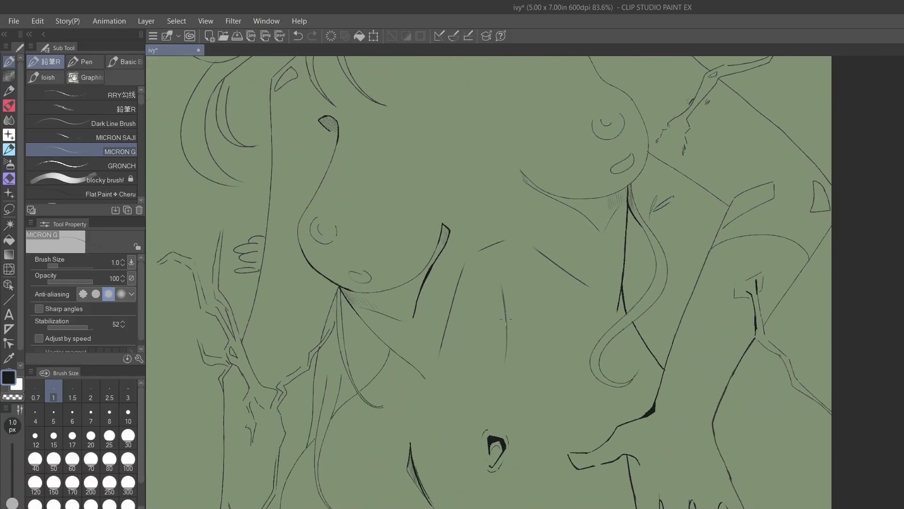
mouse_move(506, 340)
mouse_down()
mouse_move(505, 357)
mouse_move(594, 231)
mouse_up()
scroll(525, 283, down, 2)
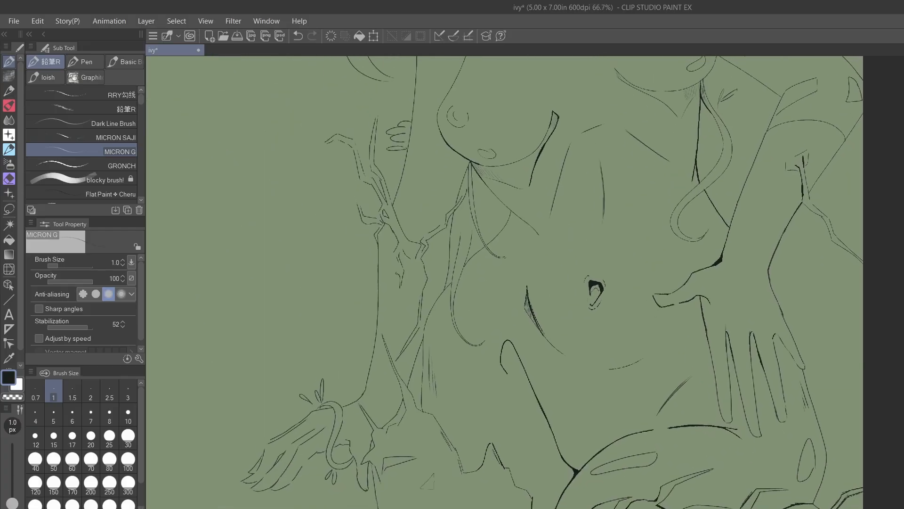
- Thicken the jagged edge of the spiky branch beside the hip, from its lower corner up toward the spike
scroll(636, 452, up, 3)
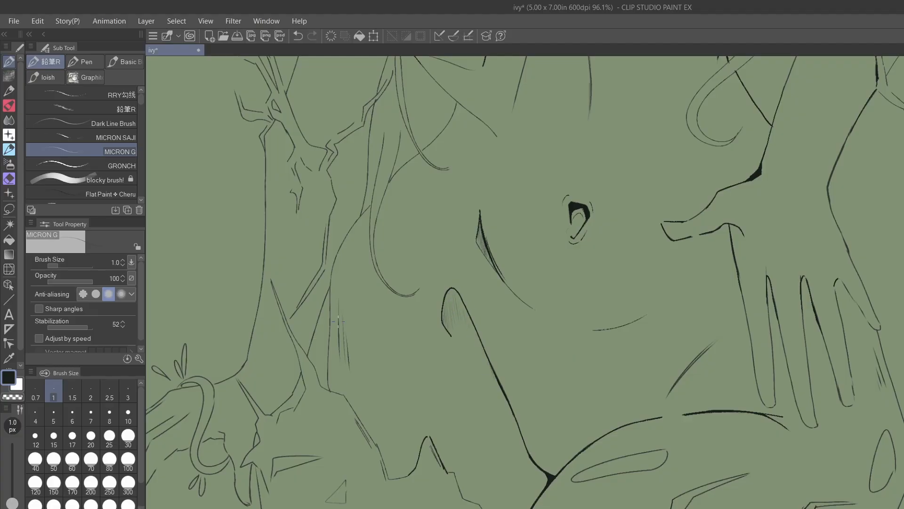
scroll(338, 322, up, 10)
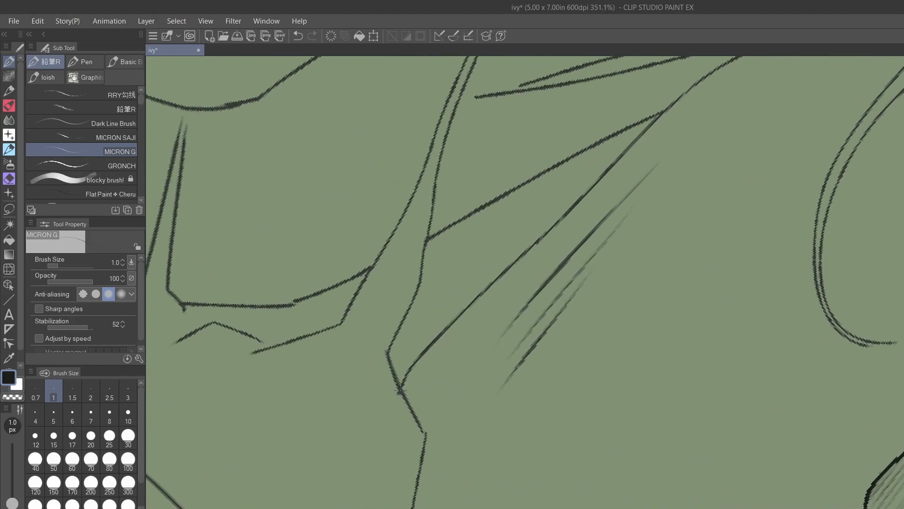
drag(400, 390, 417, 415)
drag(388, 348, 417, 288)
mouse_move(401, 320)
mouse_down()
mouse_move(419, 284)
mouse_move(440, 141)
mouse_up()
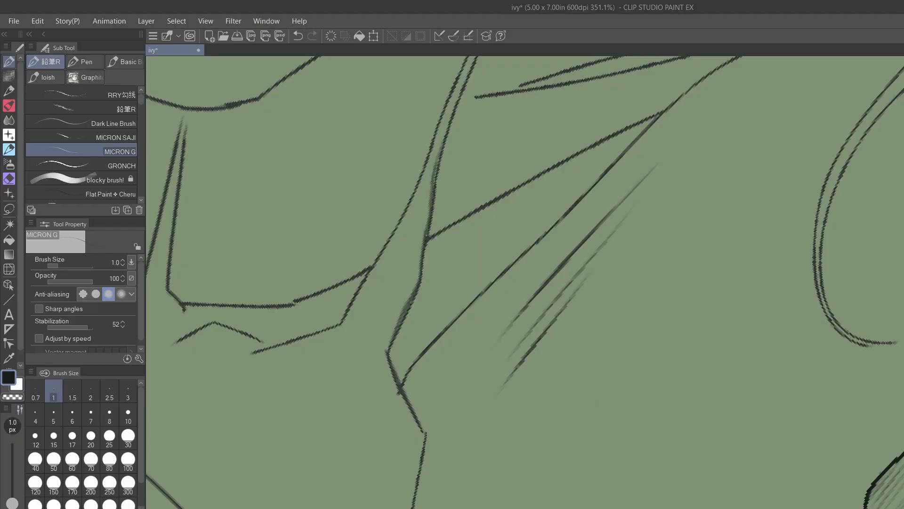
- Darken the narrow tip and inner edge of the tall branch spike beside the hip
scroll(437, 171, down, 3)
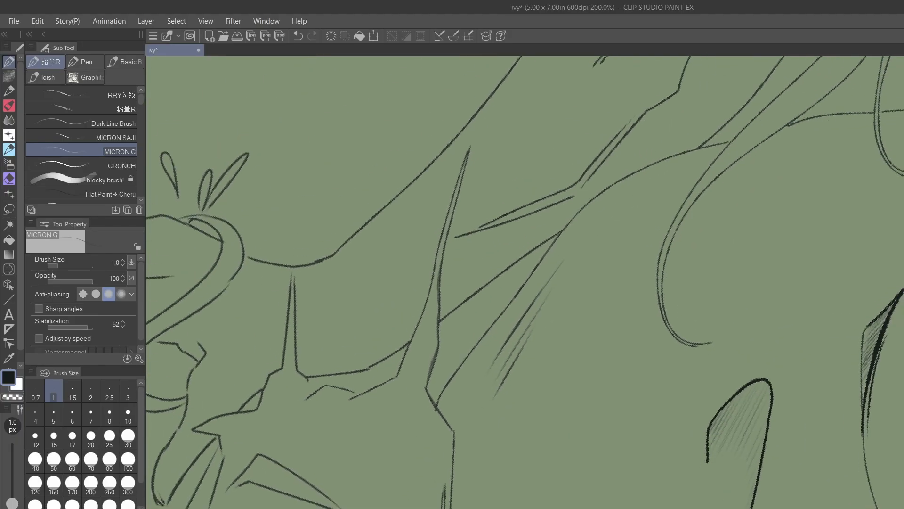
drag(453, 200, 459, 182)
drag(449, 222, 465, 167)
drag(451, 215, 439, 268)
scroll(438, 321, down, 3)
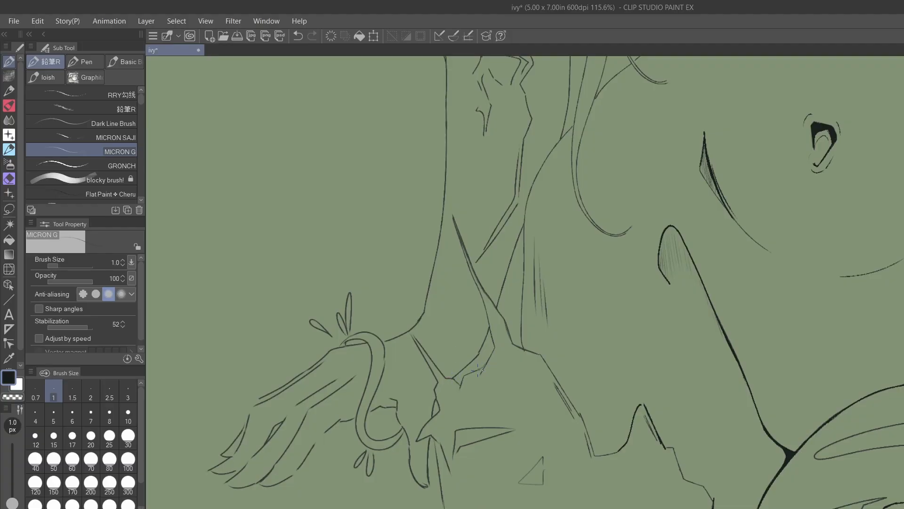
scroll(491, 361, up, 5)
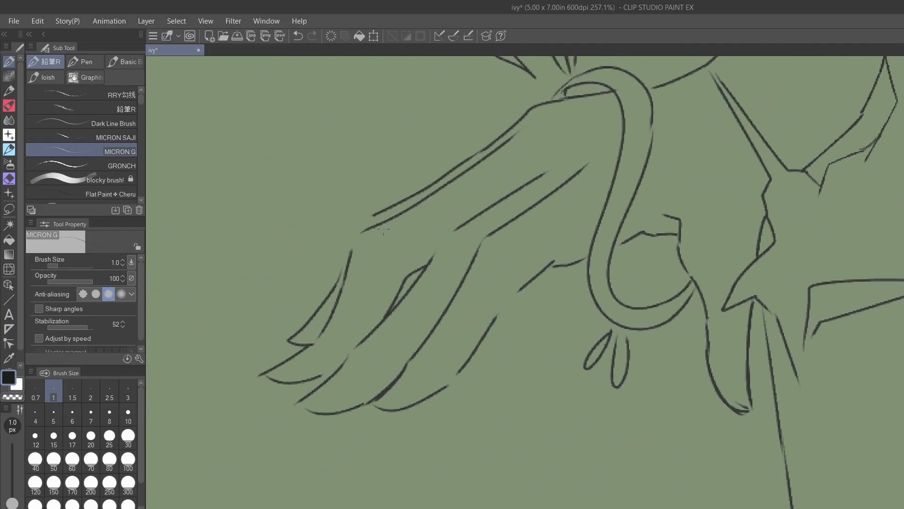
- Draw thin curved detail lines across the fingers and small rounded highlight outlines on the back of the hand and thumb base
mouse_move(352, 265)
mouse_down()
mouse_move(395, 317)
mouse_move(396, 374)
mouse_up()
drag(432, 328, 447, 377)
mouse_move(588, 112)
mouse_down()
mouse_move(591, 128)
mouse_move(594, 113)
mouse_up()
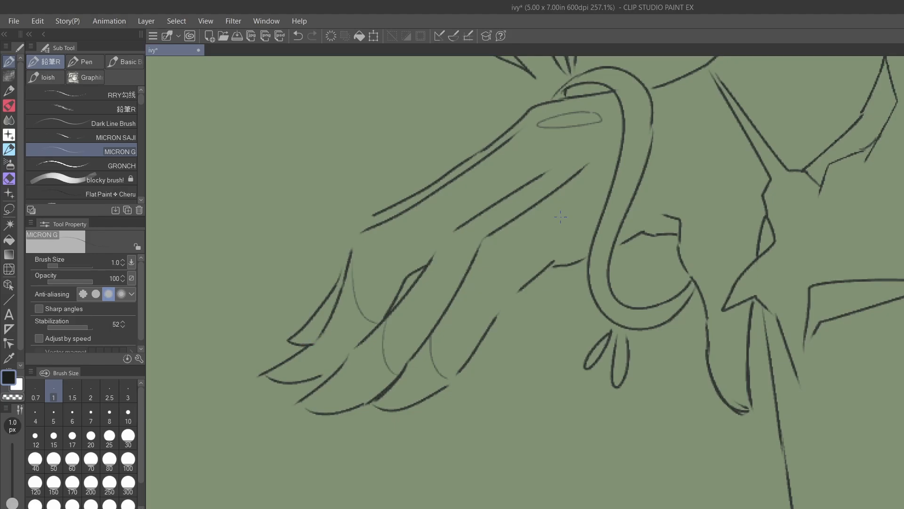
mouse_move(712, 235)
mouse_down()
mouse_move(693, 251)
mouse_move(711, 237)
mouse_up()
scroll(726, 214, down, 2)
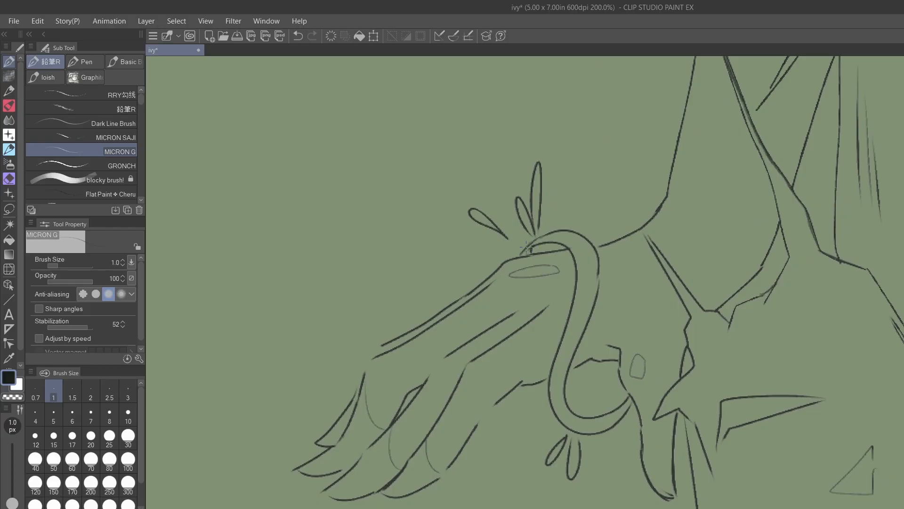
- Reinforce the upper edge and lower inner curve of the S-shaped vine around the hand with thin strokes
mouse_move(521, 252)
mouse_down()
mouse_move(551, 233)
mouse_move(581, 229)
mouse_up()
mouse_move(577, 374)
mouse_down()
mouse_move(566, 398)
mouse_move(570, 369)
mouse_move(569, 405)
mouse_move(582, 410)
mouse_up()
scroll(624, 370, down, 4)
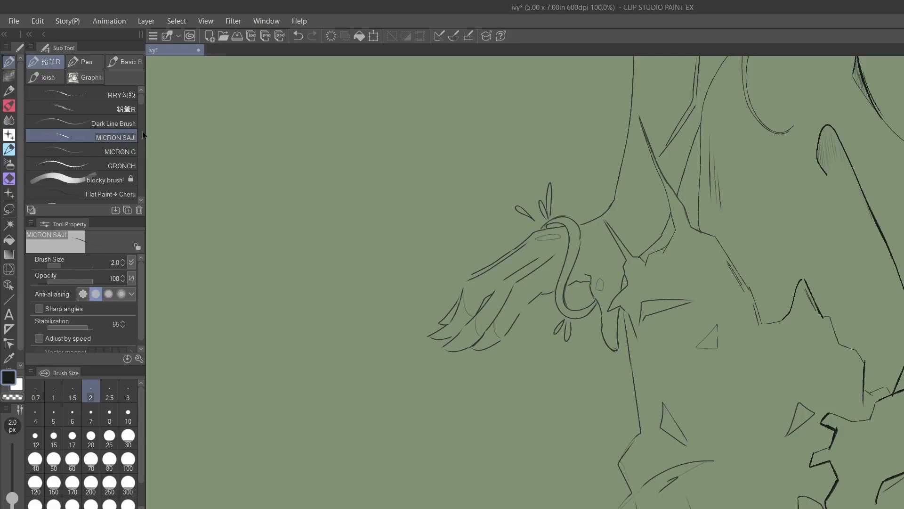
- Undo the stray strokes and thicken the palm contour leading into the thumb with the MICRON SAJI brush at size 2.5
key(ctrl+z)
scroll(578, 311, up, 8)
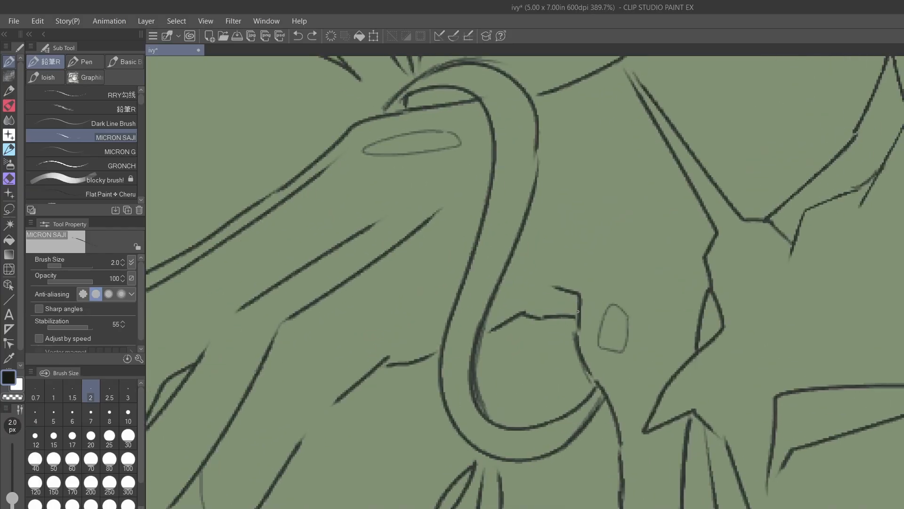
key(ctrl+z)
key(])
mouse_move(579, 303)
mouse_down()
mouse_move(575, 345)
mouse_move(616, 413)
mouse_move(622, 489)
mouse_up()
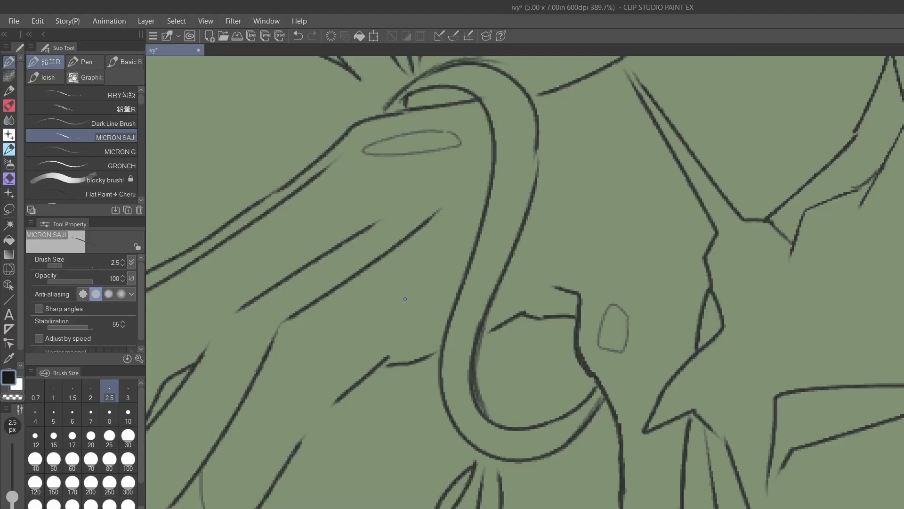
- Switch to the Dark Line Brush and darken the short horizontal line meeting the thumb contour inside the vine's loop
click(113, 123)
drag(576, 312, 591, 378)
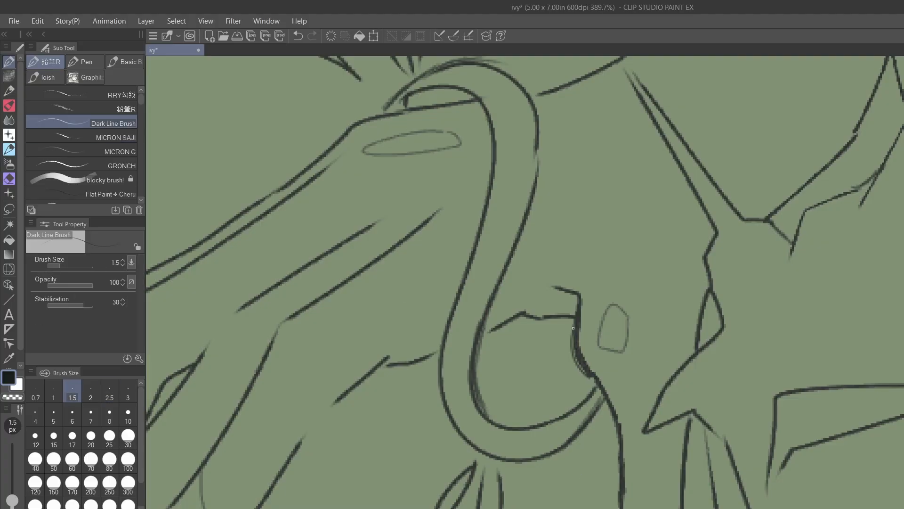
drag(574, 328, 592, 379)
key(ctrl+z)
key(ctrl+z)
drag(545, 317, 580, 316)
- Thicken the lower palm edge and the short crease beside the vine, using brush size 2.5
drag(385, 359, 328, 411)
drag(356, 384, 295, 451)
key(])
key(])
drag(324, 414, 303, 442)
mouse_move(377, 369)
mouse_down()
mouse_move(416, 334)
mouse_move(438, 349)
mouse_up()
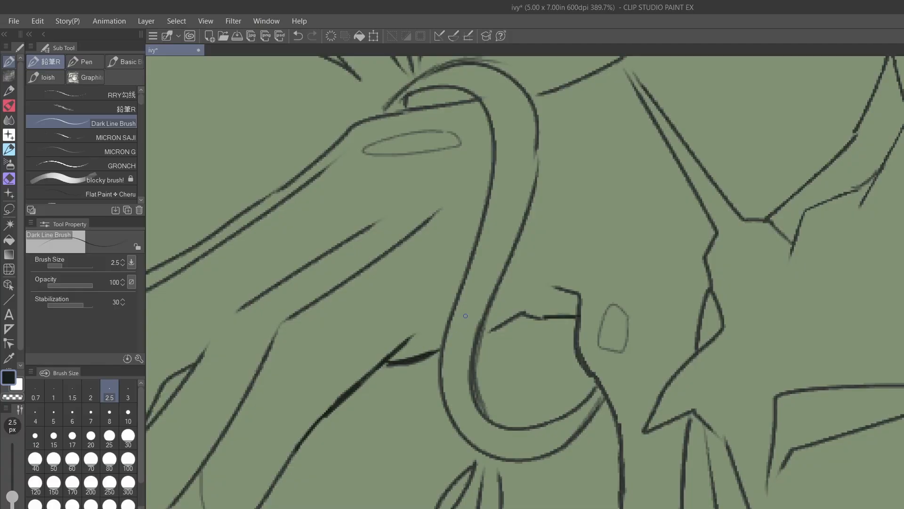
- Thicken the vine's lower outer curve, its upper inner curve and the middle of its right edge
drag(456, 308, 445, 408)
drag(447, 338, 456, 434)
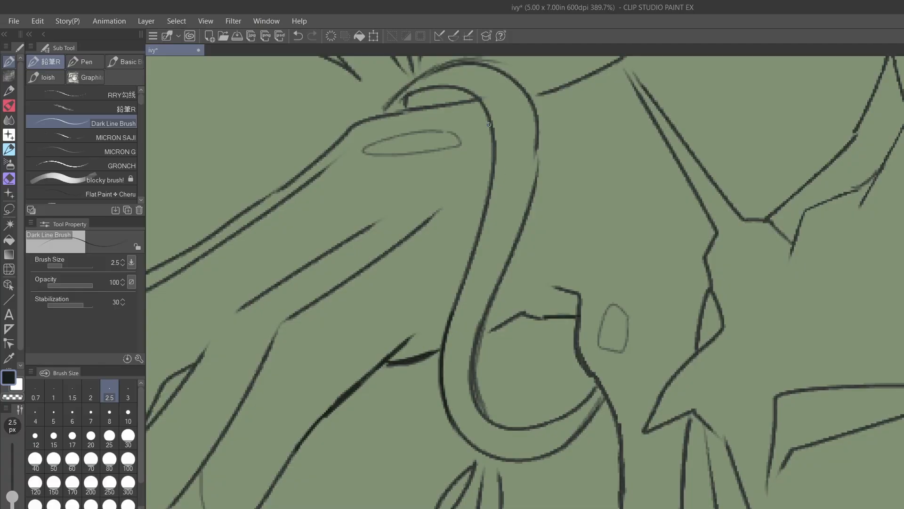
mouse_move(408, 106)
mouse_down()
mouse_move(447, 88)
mouse_move(488, 113)
mouse_move(499, 162)
mouse_move(488, 207)
mouse_up()
mouse_move(497, 165)
mouse_down()
mouse_move(487, 215)
mouse_move(488, 188)
mouse_move(484, 205)
mouse_up()
mouse_move(513, 250)
mouse_down()
mouse_move(477, 329)
mouse_move(472, 403)
mouse_up()
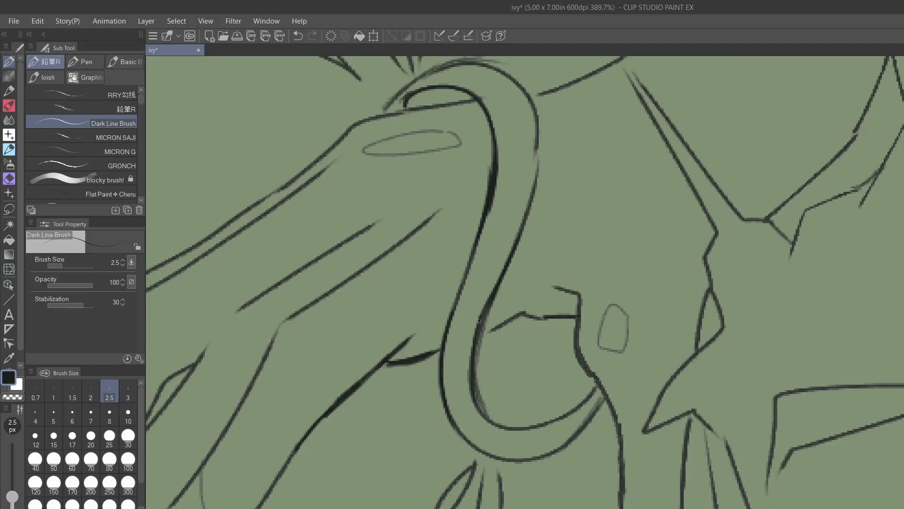
- Build up a heavy tapered line along the vine's lower inner curve and where its end meets the thumb
drag(481, 319, 485, 424)
drag(490, 304, 492, 426)
mouse_move(485, 320)
mouse_down()
mouse_move(480, 400)
mouse_move(487, 411)
mouse_up()
drag(477, 379, 485, 414)
mouse_move(472, 360)
mouse_down()
mouse_move(496, 408)
mouse_move(475, 401)
mouse_move(505, 430)
mouse_up()
drag(486, 320, 517, 251)
mouse_move(598, 385)
mouse_down()
mouse_move(574, 410)
mouse_move(598, 383)
mouse_move(583, 423)
mouse_move(596, 390)
mouse_move(585, 421)
mouse_move(600, 400)
mouse_move(588, 421)
mouse_up()
mouse_move(599, 390)
mouse_down()
mouse_move(575, 430)
mouse_move(590, 417)
mouse_move(565, 447)
mouse_up()
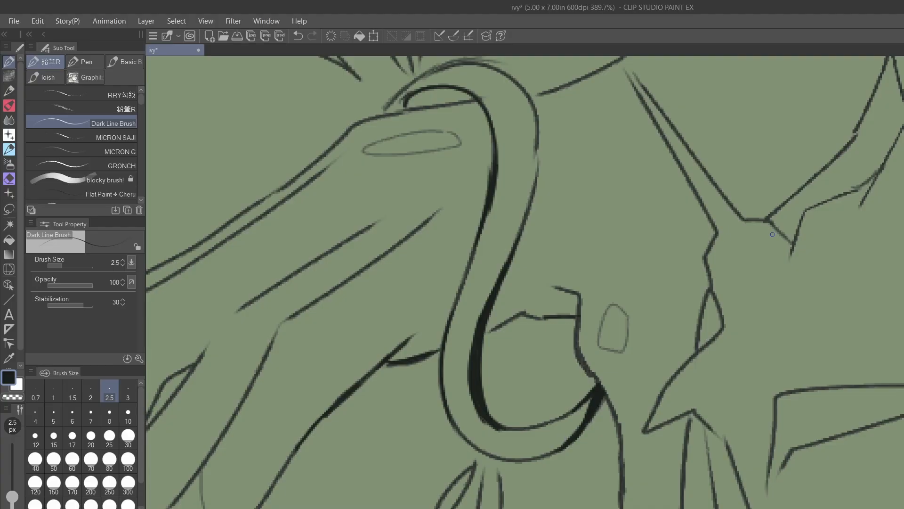
- Darken the jagged edge and small triangular notch to the right of the thumb
drag(709, 287, 696, 358)
mouse_move(706, 304)
mouse_down()
mouse_move(697, 349)
mouse_move(704, 344)
mouse_move(644, 431)
mouse_up()
mouse_move(709, 287)
mouse_down()
mouse_move(723, 325)
mouse_move(706, 346)
mouse_up()
drag(705, 257, 709, 288)
mouse_move(716, 230)
mouse_down()
mouse_move(705, 262)
mouse_move(706, 253)
mouse_up()
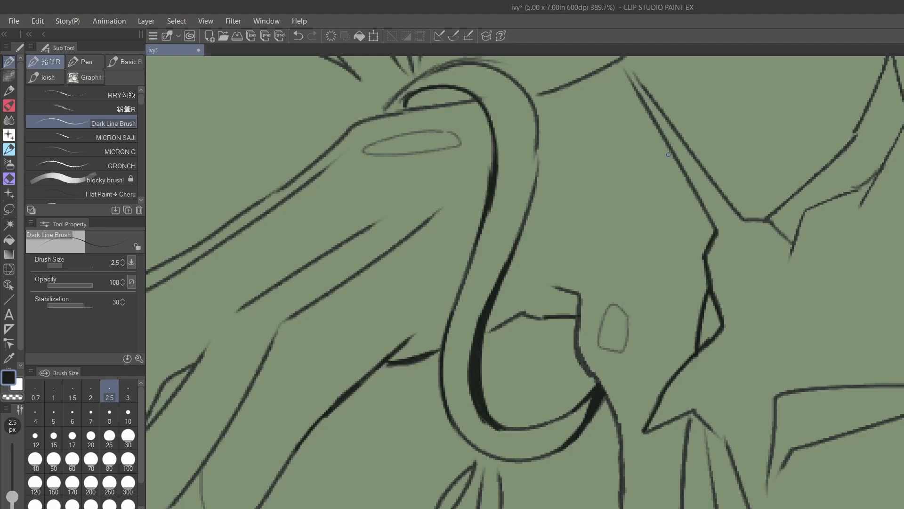
- Thicken the long diagonal line above the jagged edge, tapering it toward its upper end
drag(639, 98, 702, 213)
drag(661, 128, 714, 230)
drag(666, 147, 706, 227)
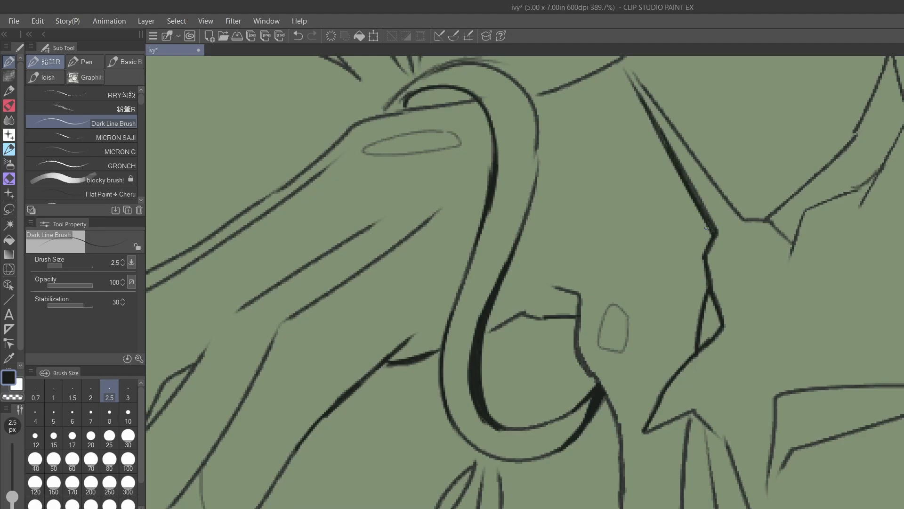
- Thicken both edges of the main branch stem where it forks over the forearm
scroll(686, 184, down, 6)
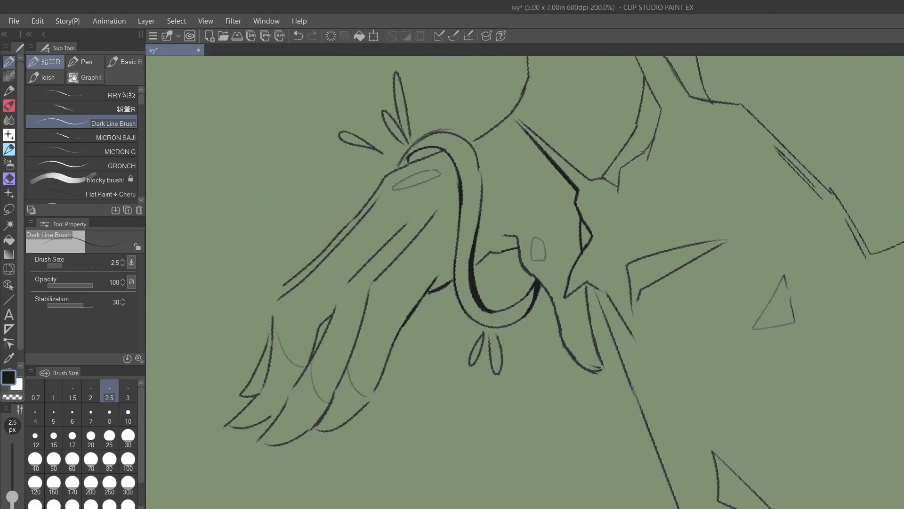
scroll(659, 282, down, 3)
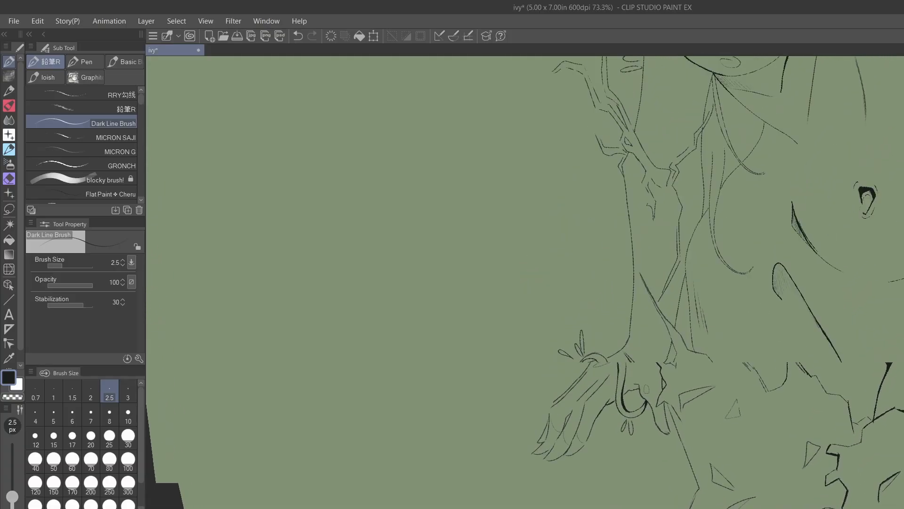
scroll(872, 408, up, 4)
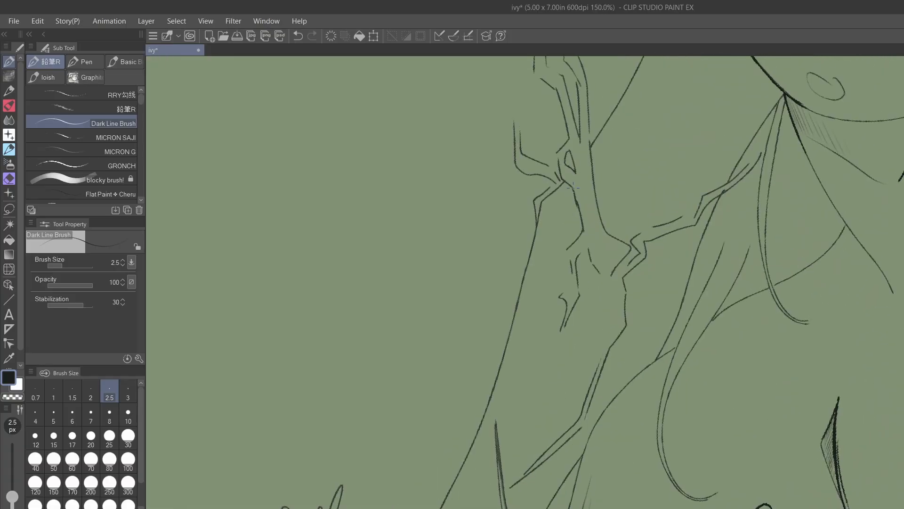
mouse_move(573, 187)
mouse_down()
mouse_move(582, 227)
mouse_move(569, 245)
mouse_move(581, 236)
mouse_move(592, 257)
mouse_up()
drag(592, 168, 606, 234)
- Fill the junction of the body contour and hanging strand with solid black, tapering the dark line down both sides
scroll(613, 178, down, 2)
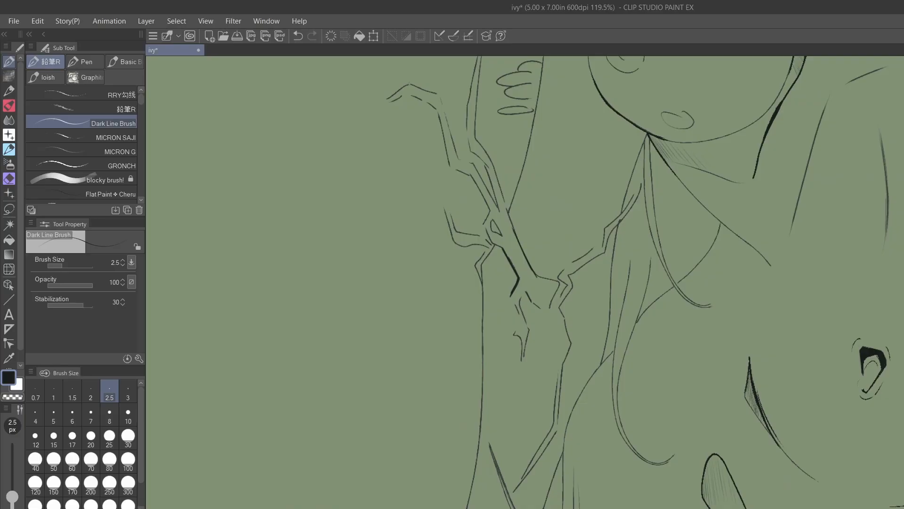
scroll(859, 394, up, 4)
scroll(745, 403, down, 1)
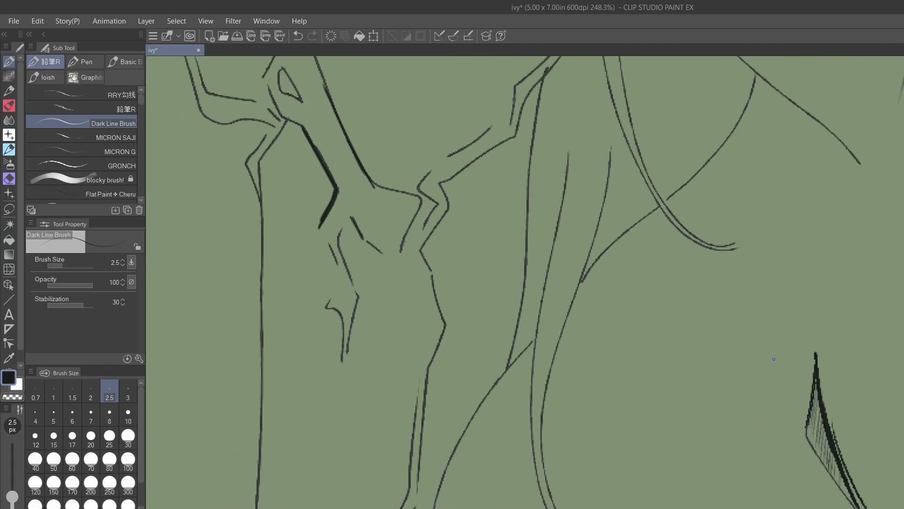
drag(534, 340, 475, 413)
mouse_move(511, 364)
mouse_down()
mouse_move(475, 416)
mouse_move(525, 369)
mouse_move(532, 381)
mouse_up()
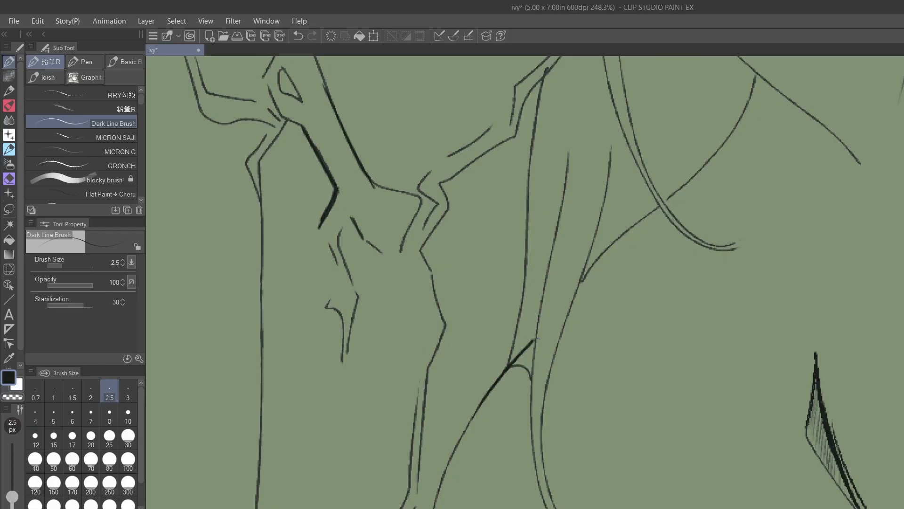
mouse_move(535, 338)
mouse_down()
mouse_move(532, 377)
mouse_move(526, 360)
mouse_move(509, 364)
mouse_move(529, 362)
mouse_up()
mouse_move(531, 401)
mouse_down()
mouse_move(530, 413)
mouse_move(530, 374)
mouse_move(529, 419)
mouse_up()
key(ctrl+z)
key(ctrl+z)
drag(532, 369, 533, 431)
mouse_move(532, 341)
mouse_down()
mouse_move(537, 328)
mouse_move(520, 359)
mouse_up()
- Thicken the curved body line from the hair strand's edge up to the thin looping strand
drag(590, 270, 579, 283)
drag(604, 249, 564, 334)
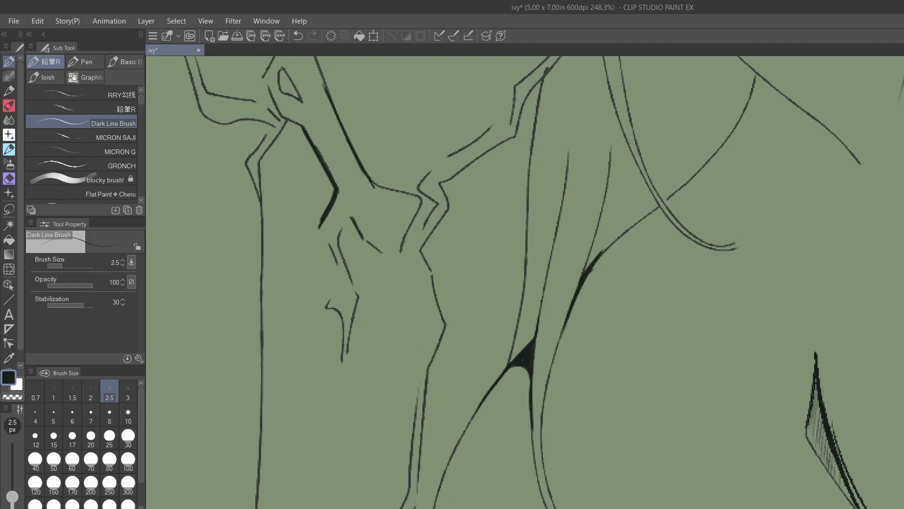
drag(599, 253, 641, 217)
drag(603, 250, 658, 205)
drag(615, 236, 631, 221)
drag(544, 330, 400, 480)
scroll(525, 283, up, 1)
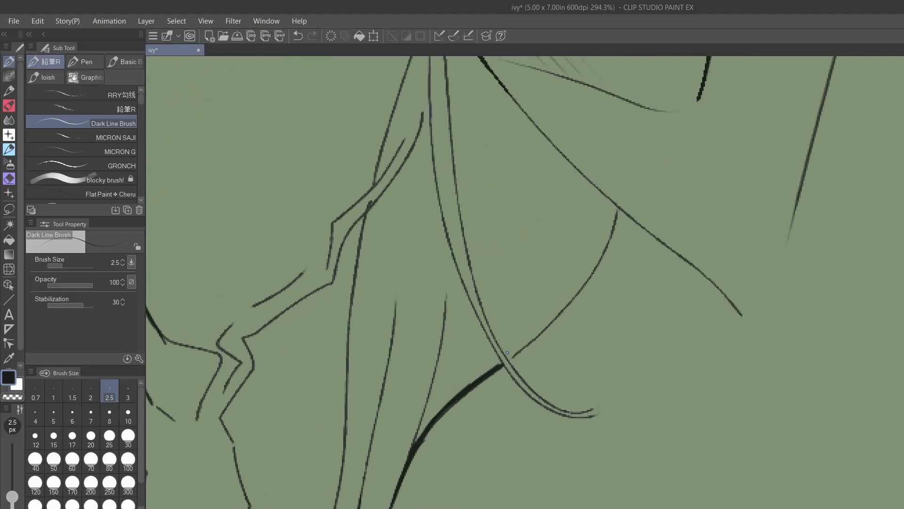
drag(494, 361, 416, 443)
- Thicken the rest of the curve up to the diagonal chest line and darken that line on both sides of the junction
mouse_move(510, 357)
mouse_down()
mouse_move(568, 302)
mouse_move(602, 255)
mouse_move(618, 208)
mouse_up()
mouse_move(510, 357)
mouse_down()
mouse_move(567, 303)
mouse_move(528, 344)
mouse_up()
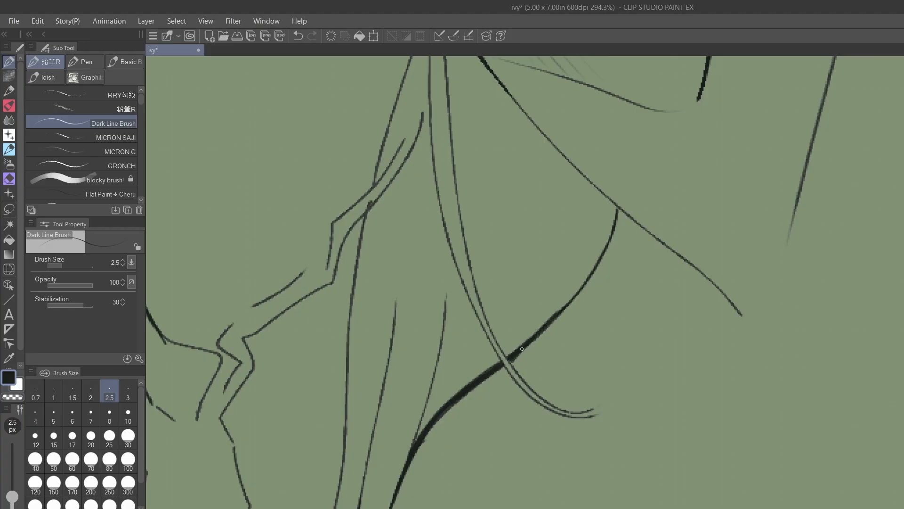
mouse_move(616, 207)
mouse_down()
mouse_move(614, 225)
mouse_move(604, 194)
mouse_move(573, 161)
mouse_up()
mouse_move(614, 201)
mouse_down()
mouse_move(573, 158)
mouse_move(615, 237)
mouse_move(608, 249)
mouse_move(635, 222)
mouse_move(660, 237)
mouse_move(617, 210)
mouse_move(685, 256)
mouse_up()
- Thicken the diagonal line running from beneath the left chest contour down to the filled junction
mouse_move(545, 125)
mouse_down()
mouse_move(577, 166)
mouse_move(568, 163)
mouse_move(610, 302)
mouse_up()
key(e)
key(p)
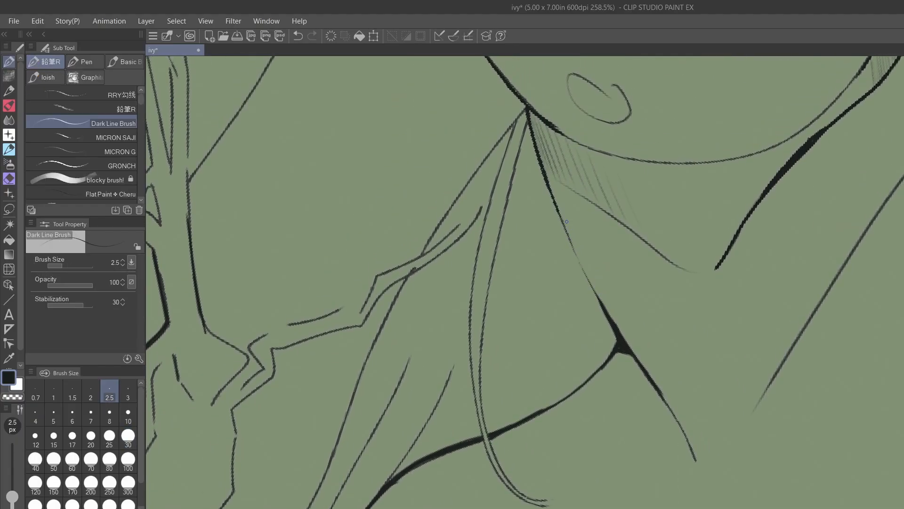
mouse_move(563, 221)
mouse_down()
mouse_move(603, 311)
mouse_move(586, 273)
mouse_up()
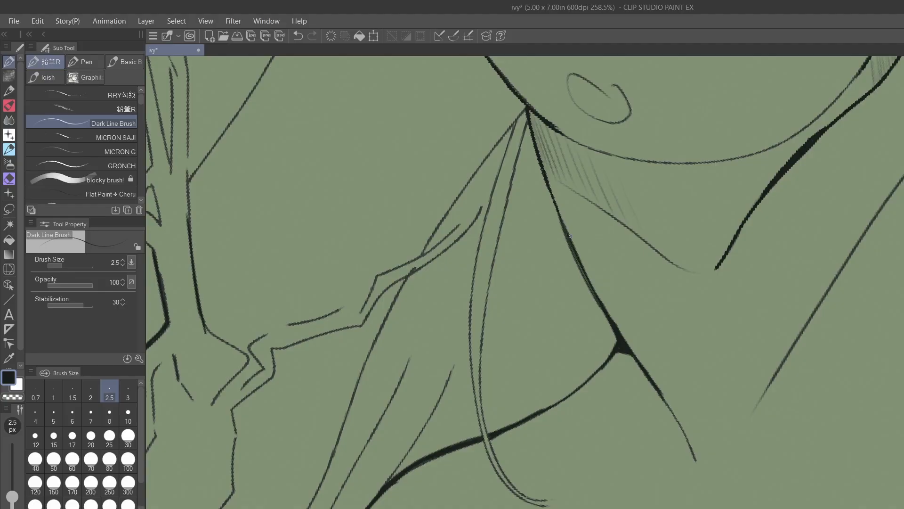
drag(570, 236, 593, 291)
drag(575, 254, 590, 286)
drag(535, 139, 564, 226)
drag(549, 192, 558, 218)
- Darken the right edge of the upright branch beside the fingers and undo the excess strokes
scroll(580, 258, down, 5)
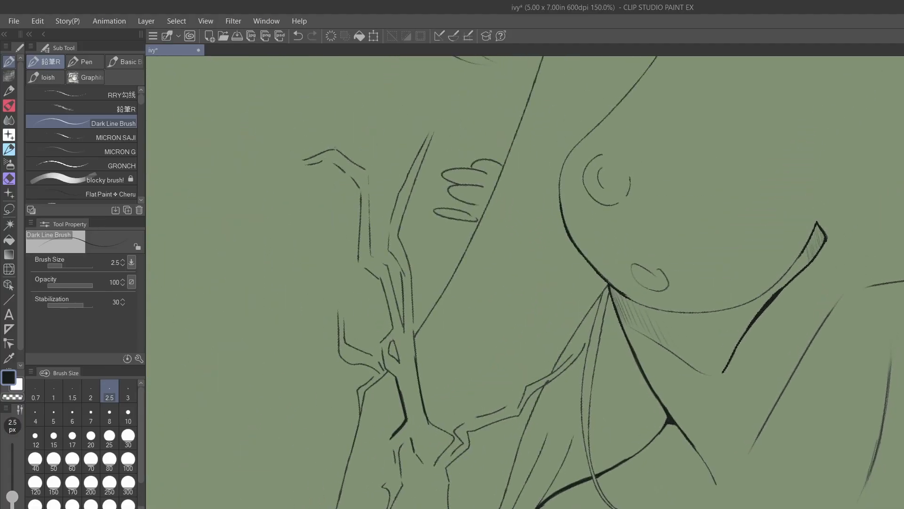
scroll(525, 60, up, 2)
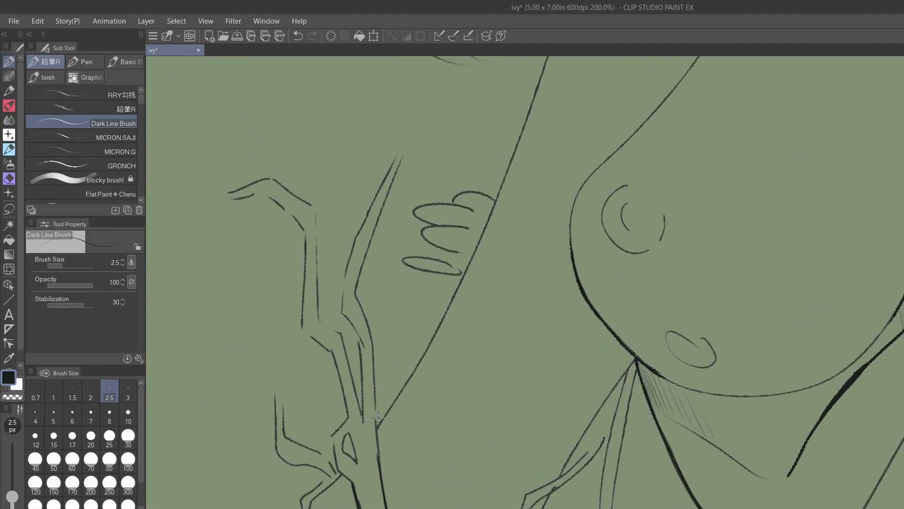
mouse_move(378, 417)
mouse_down()
mouse_move(380, 471)
mouse_move(375, 358)
mouse_up()
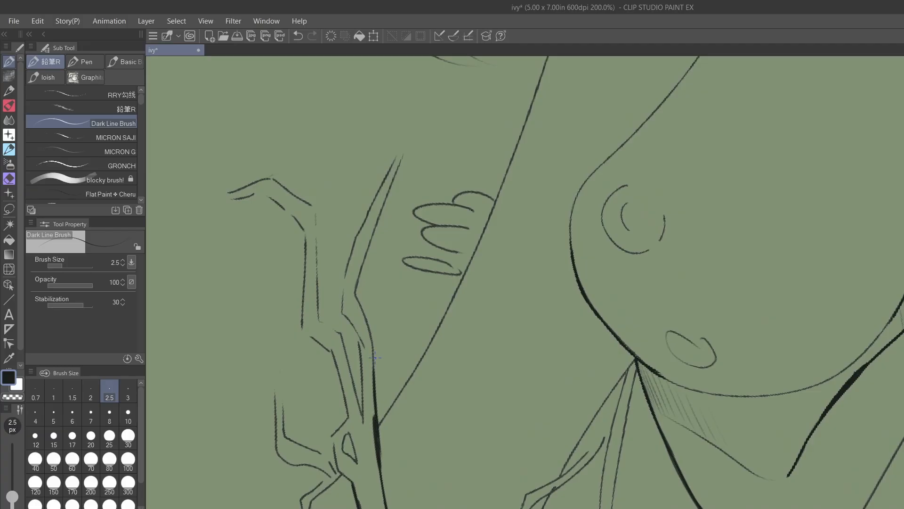
drag(356, 297, 373, 234)
drag(356, 281, 381, 228)
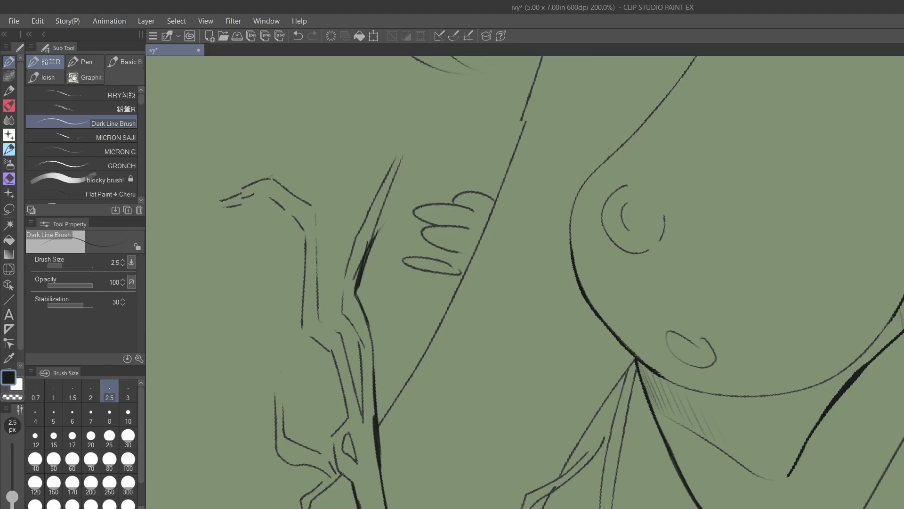
drag(412, 191, 375, 325)
key(ctrl+z)
key(ctrl+z)
key(ctrl+z)
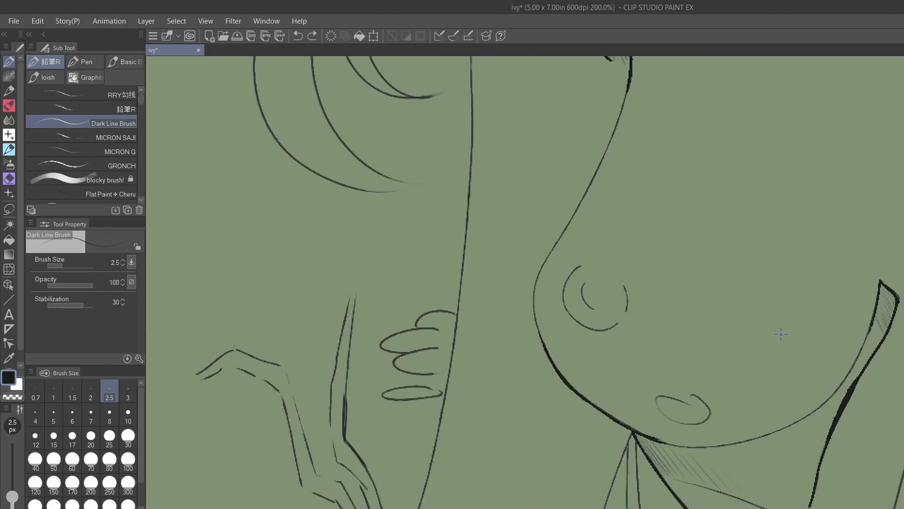
- Erase the circular details on both sides of the chest, enlarging the eraser to size 100
key(e)
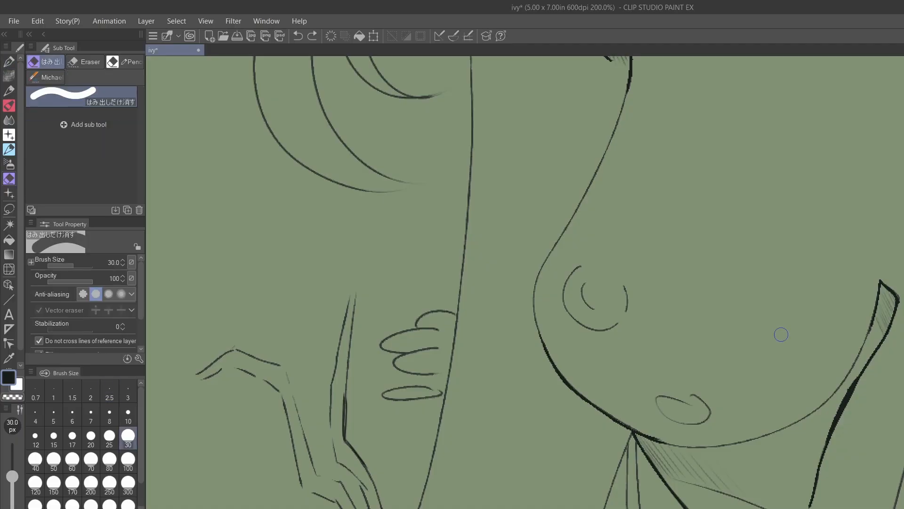
scroll(780, 335, down, 3)
drag(484, 331, 466, 371)
key(])
key(])
key(])
key(])
key(])
key(])
drag(466, 374, 460, 385)
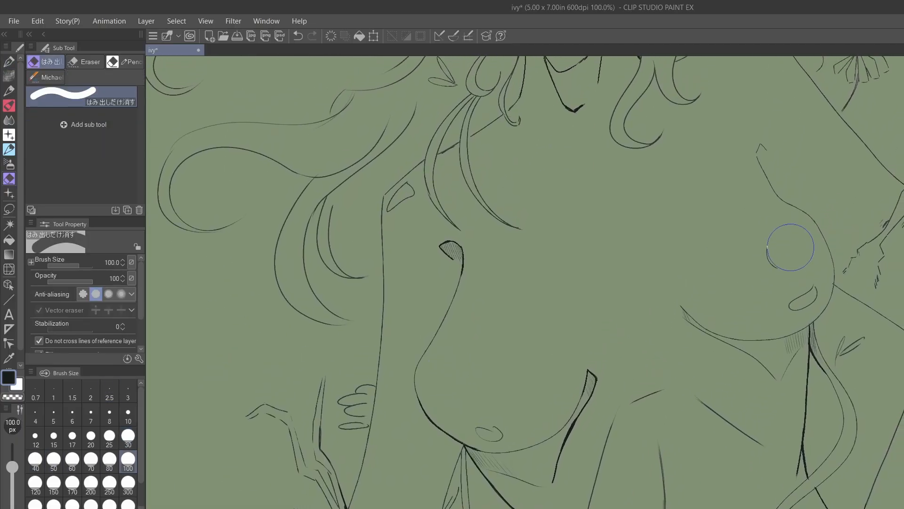
mouse_move(787, 246)
mouse_down()
mouse_move(779, 242)
mouse_move(784, 251)
mouse_up()
- Redraw the left chest detail as a small bump and curved outline on the contour with the Dark Line Brush, undoing unsatisfactory strokes
key(p)
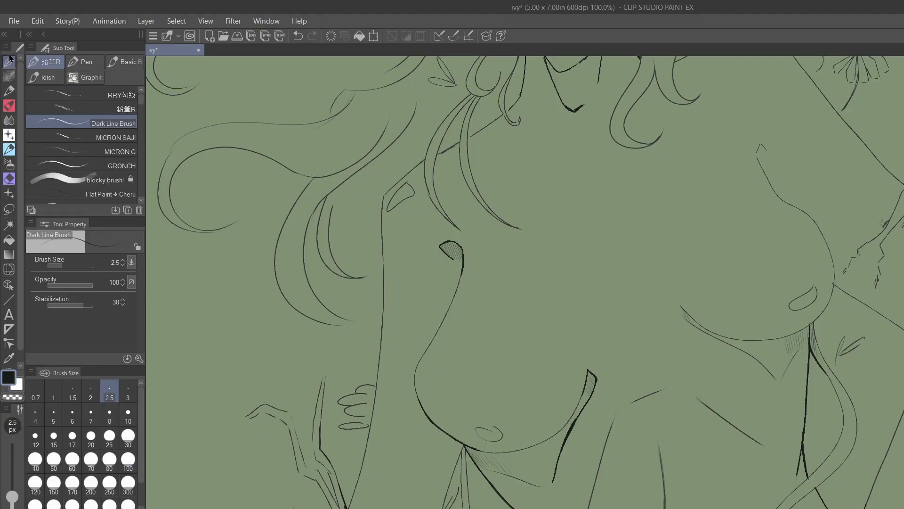
mouse_move(556, 331)
mouse_down()
mouse_move(630, 320)
mouse_move(660, 330)
mouse_move(664, 349)
mouse_up()
key(ctrl+z)
drag(408, 379, 410, 366)
key(ctrl+z)
scroll(414, 371, up, 3)
mouse_move(403, 377)
mouse_down()
mouse_move(398, 358)
mouse_move(415, 371)
mouse_move(415, 400)
mouse_up()
key(ctrl+z)
mouse_move(407, 362)
mouse_down()
mouse_move(426, 354)
mouse_move(449, 367)
mouse_move(443, 406)
mouse_up()
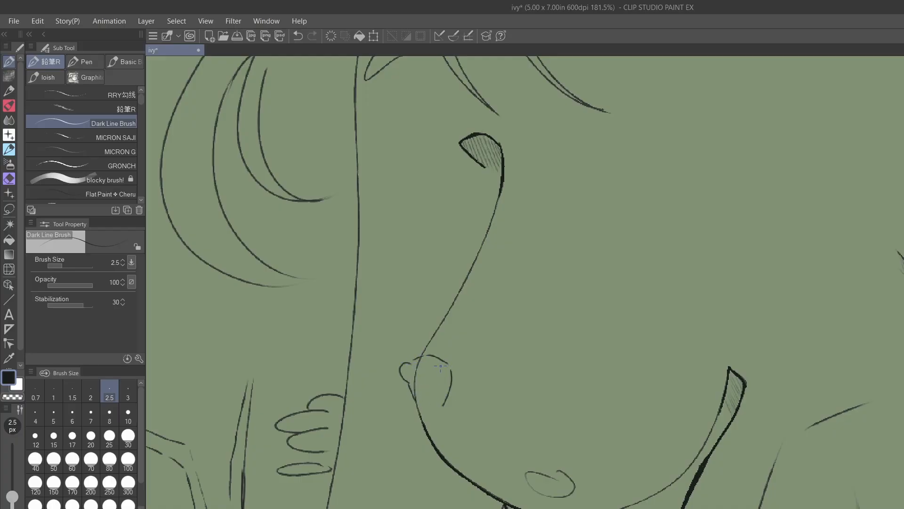
key(ctrl+z)
key(ctrl+z)
mouse_move(423, 354)
mouse_down()
mouse_move(446, 353)
mouse_move(452, 394)
mouse_move(426, 405)
mouse_up()
- Erase the overlapping contour segment inside the redrawn left chest detail with a size 15 eraser
key(e)
drag(423, 363, 417, 387)
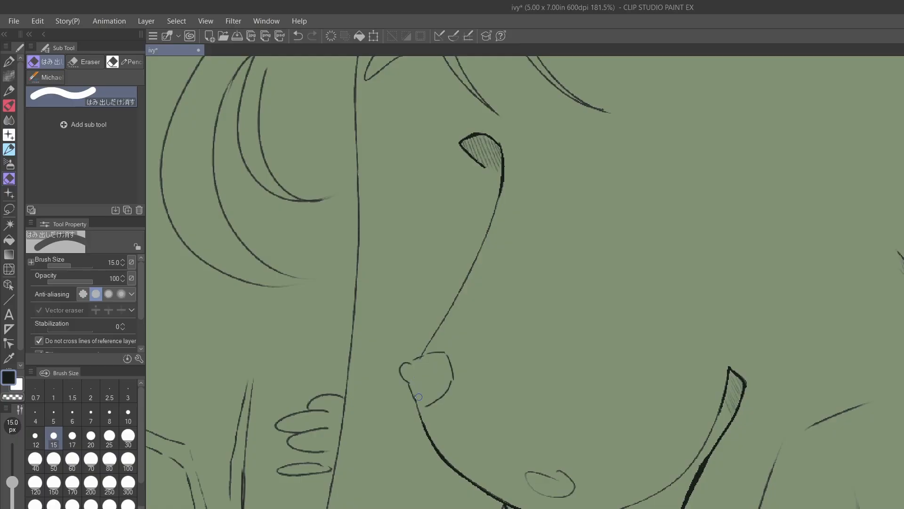
key(p)
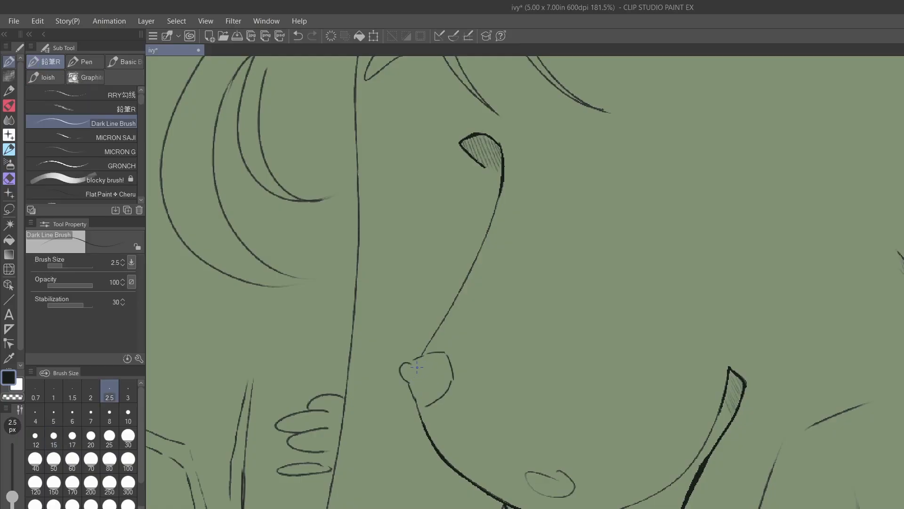
- Redraw the right chest detail as a small bump with a rounded outline and an inner stroke, erasing the overlapping contour
drag(535, 309, 386, 325)
drag(518, 264, 415, 379)
scroll(819, 202, up, 5)
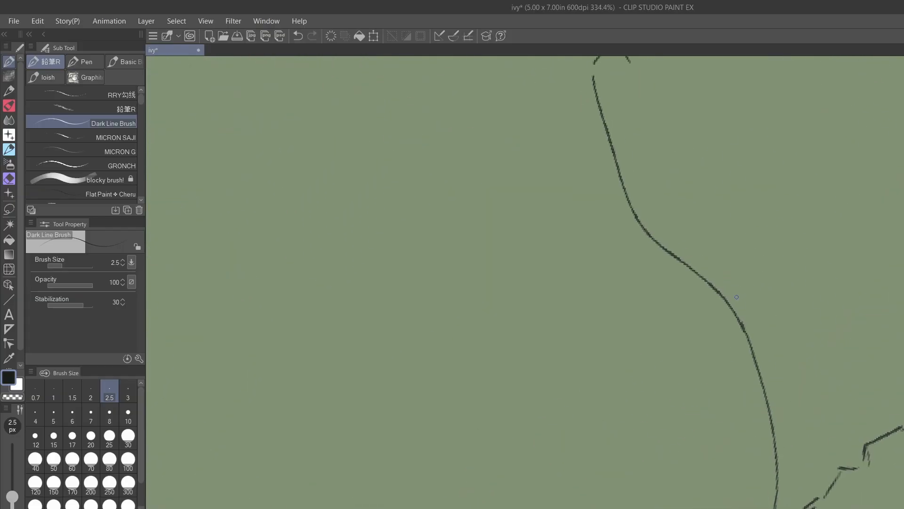
mouse_move(737, 297)
mouse_down()
mouse_move(752, 322)
mouse_move(717, 293)
mouse_up()
drag(752, 325, 754, 361)
mouse_move(718, 293)
mouse_down()
mouse_move(694, 381)
mouse_move(753, 367)
mouse_move(736, 316)
mouse_move(743, 320)
mouse_move(727, 298)
mouse_move(742, 332)
mouse_up()
key(e)
key(p)
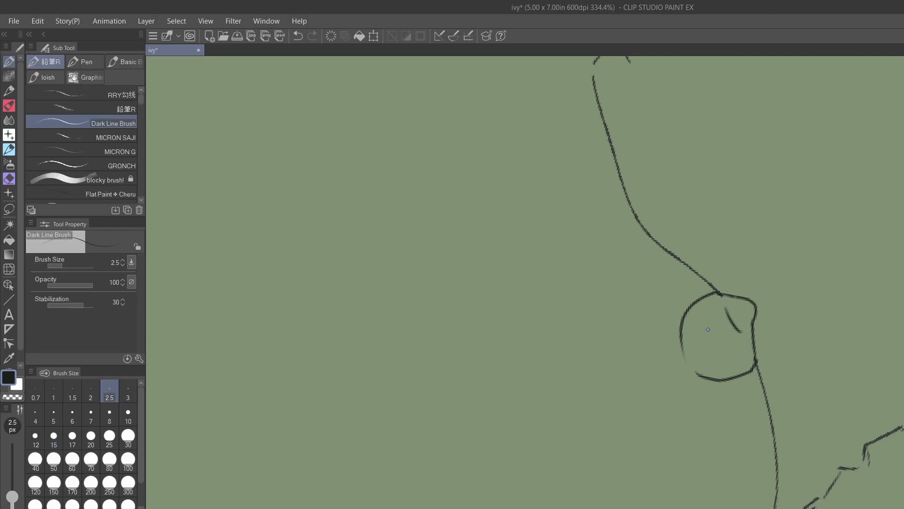
drag(680, 337, 701, 378)
scroll(699, 371, down, 4)
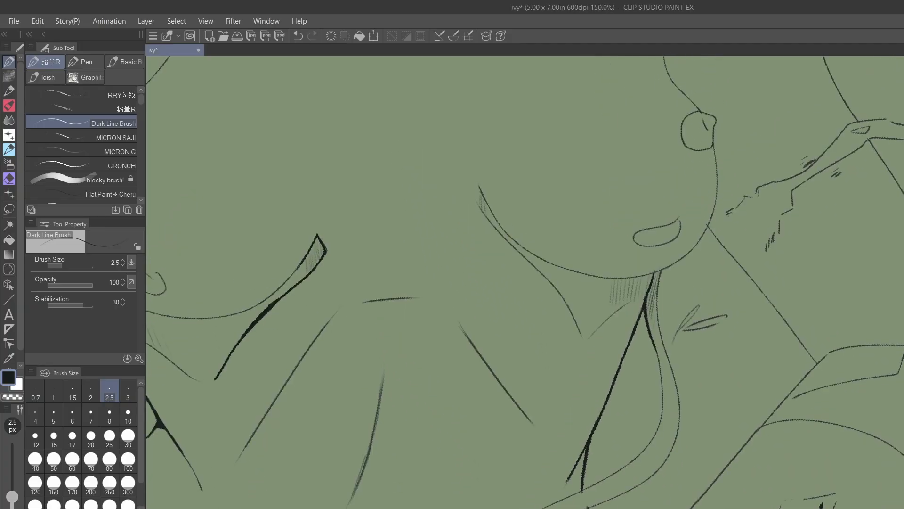
- Thicken both ends of the right breast's lower contour and the tops of the strand lines hanging beneath it
drag(479, 185, 513, 237)
mouse_move(484, 203)
mouse_down()
mouse_move(527, 250)
mouse_move(507, 238)
mouse_move(530, 252)
mouse_up()
mouse_move(654, 272)
mouse_down()
mouse_move(675, 264)
mouse_move(660, 269)
mouse_move(698, 239)
mouse_move(691, 250)
mouse_move(703, 235)
mouse_up()
mouse_move(656, 271)
mouse_down()
mouse_move(625, 276)
mouse_move(652, 296)
mouse_move(655, 272)
mouse_move(636, 332)
mouse_up()
drag(661, 271, 661, 333)
scroll(526, 283, up, 1)
scroll(525, 282, down, 3)
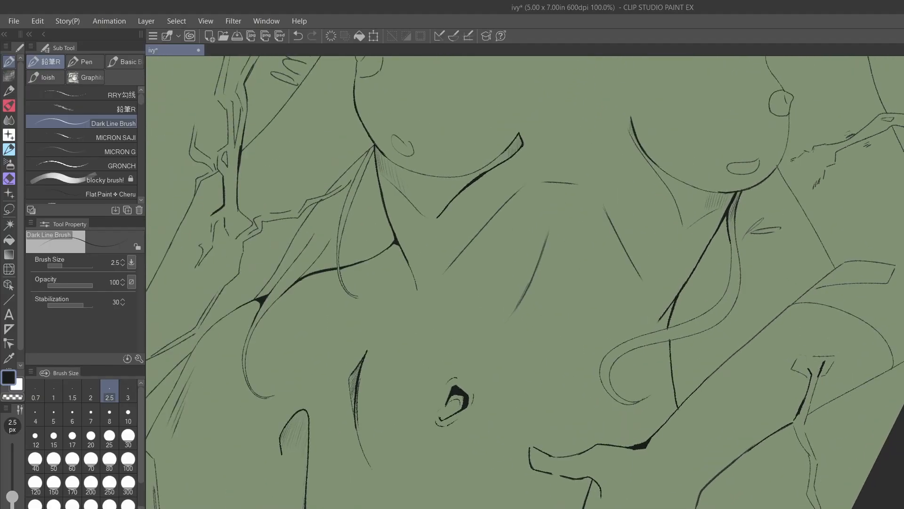
- Add short hatching strokes along and at the ends of the rib lines with the MICRON SAJI brush
drag(637, 277, 655, 312)
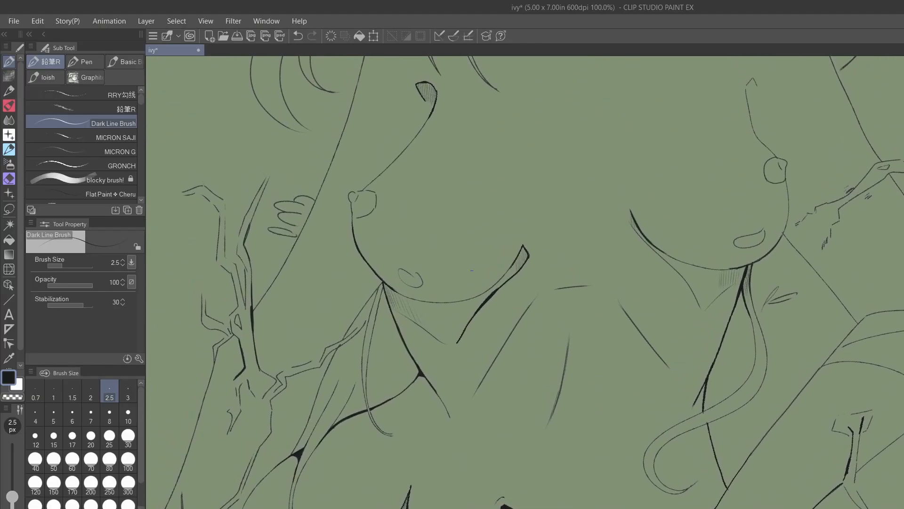
click(131, 137)
drag(669, 361, 677, 369)
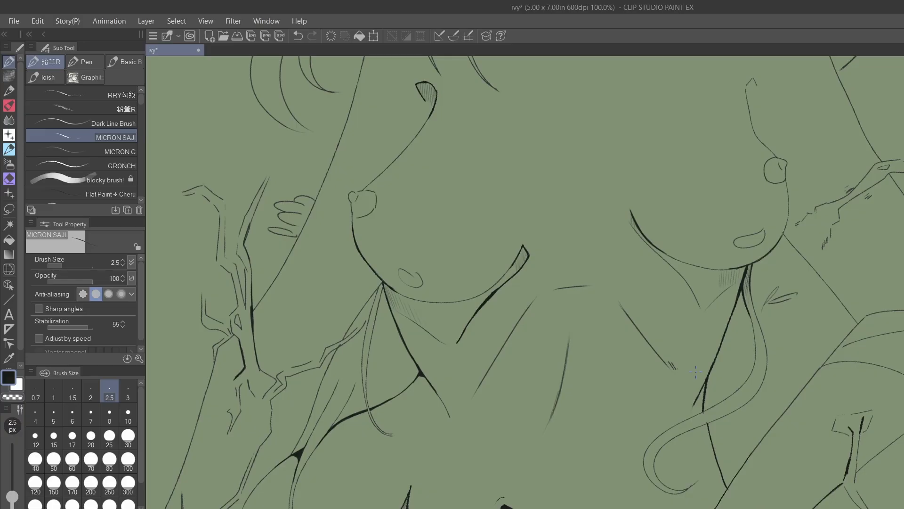
drag(478, 380, 472, 389)
drag(563, 396, 557, 412)
drag(512, 324, 498, 345)
drag(631, 307, 653, 336)
- Thicken the upper part of the vertical hip line beside the branch with MICRON SAJI at size 3, undoing unwanted strokes
scroll(674, 350, down, 5)
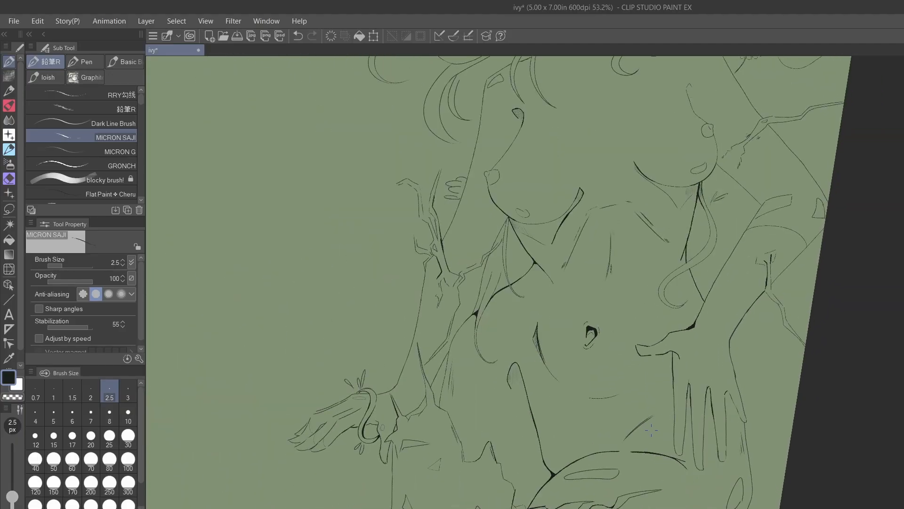
scroll(692, 410, up, 2)
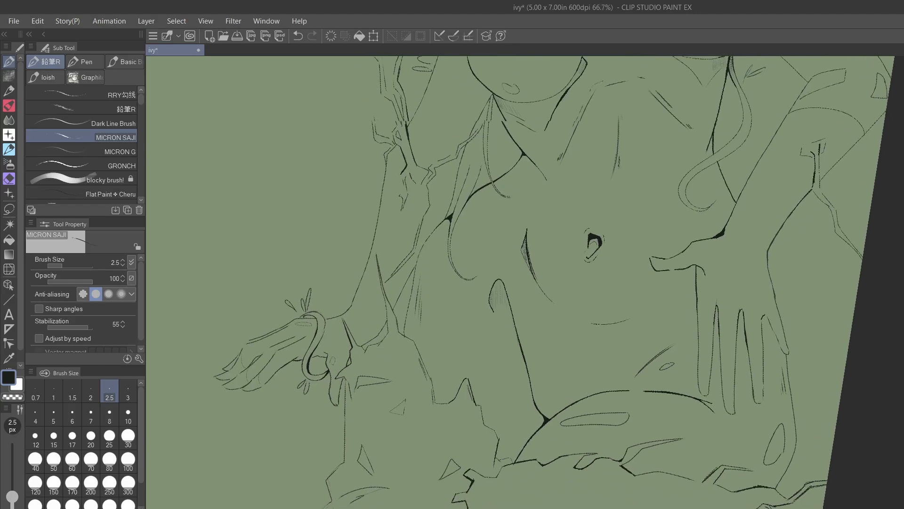
scroll(688, 417, down, 2)
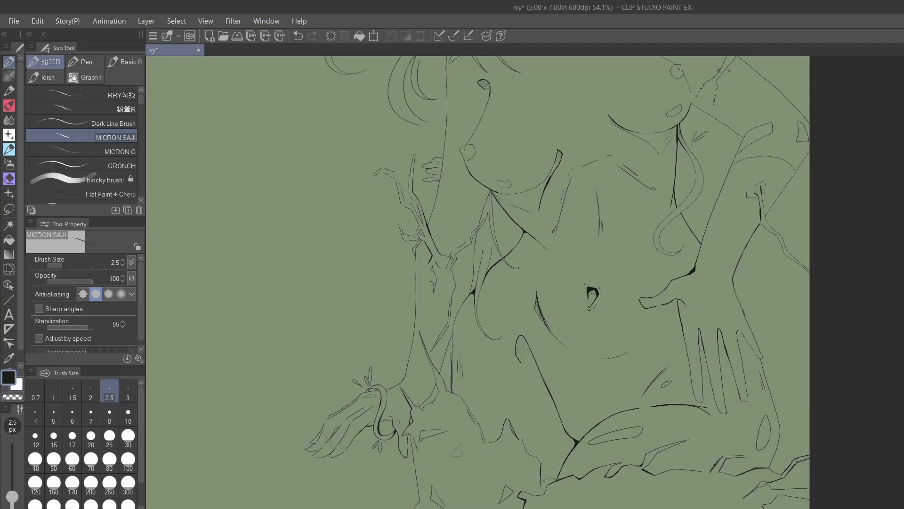
key(bracketright)
scroll(453, 349, up, 5)
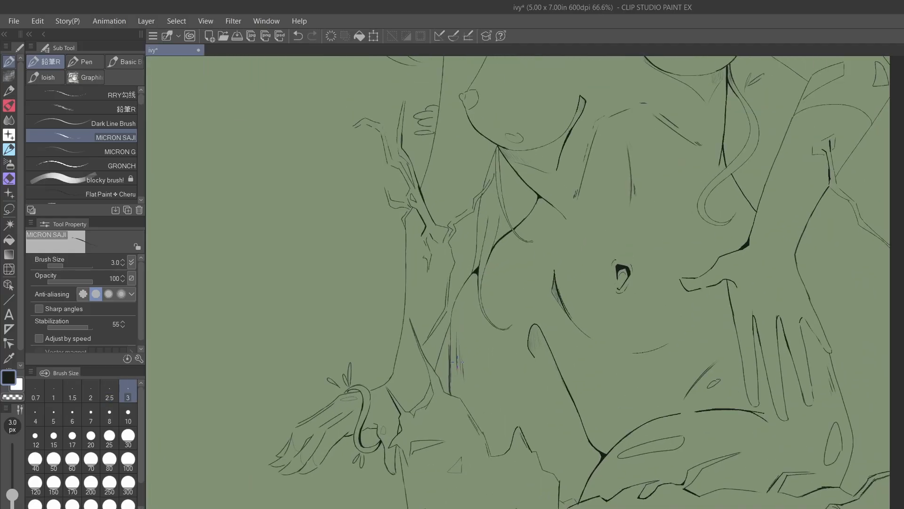
scroll(458, 363, up, 1)
key(ctrl+z)
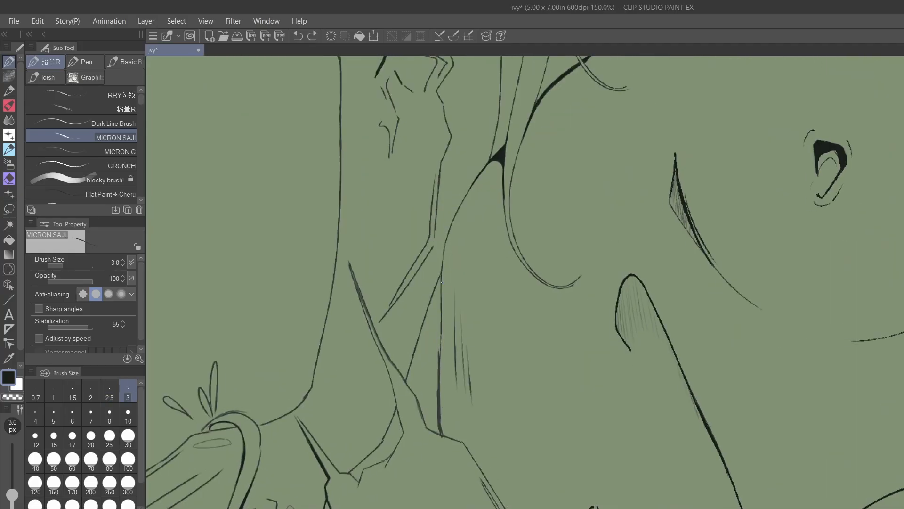
drag(441, 273, 441, 340)
drag(442, 287, 442, 358)
drag(442, 285, 439, 363)
drag(440, 326, 439, 332)
key(ctrl+z)
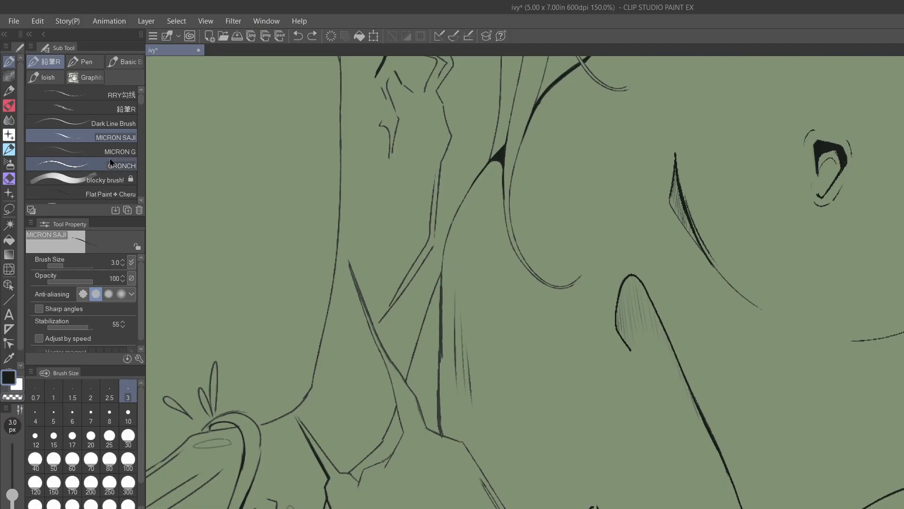
- Thicken the hip line down to its base and along the curve above with MICRON G, raising the brush size to 4
click(129, 155)
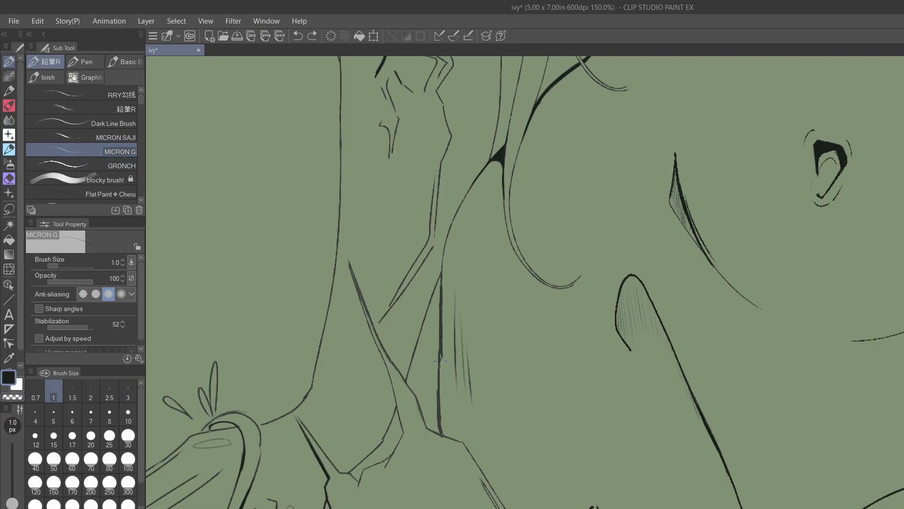
drag(439, 423, 442, 435)
drag(441, 353, 443, 429)
key(])
drag(441, 362, 443, 425)
key(])
key(])
key(])
key(])
drag(441, 391, 448, 436)
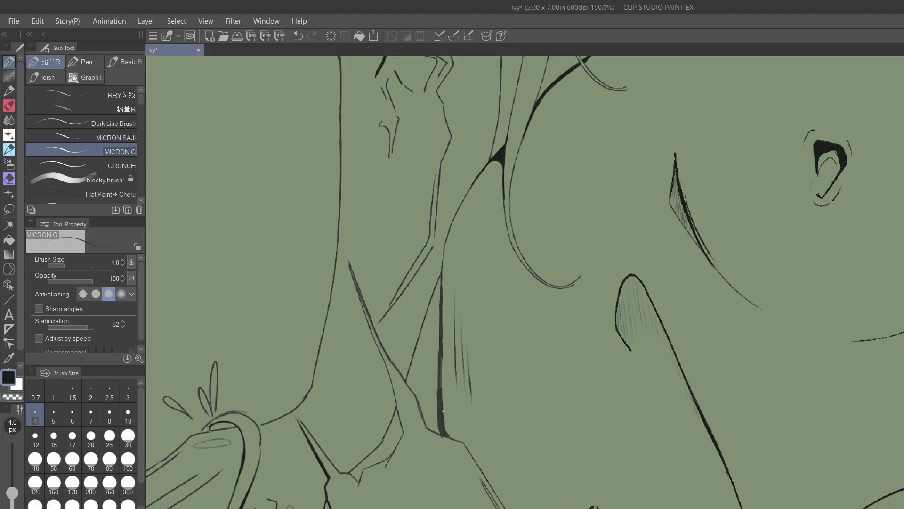
mouse_move(443, 285)
mouse_down()
mouse_move(452, 214)
mouse_move(484, 166)
mouse_up()
- Darken the base of the hip line with the Dark Line Brush enlarged to size 7, undoing the excess strokes
click(134, 125)
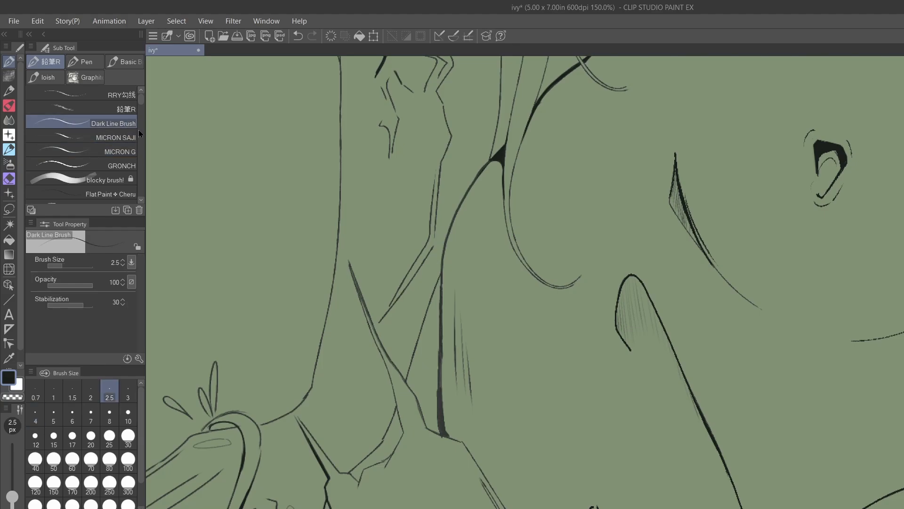
drag(445, 434, 439, 378)
key(bracketright)
key(bracketright)
key(bracketright)
key(bracketright)
key(bracketright)
drag(440, 422, 439, 361)
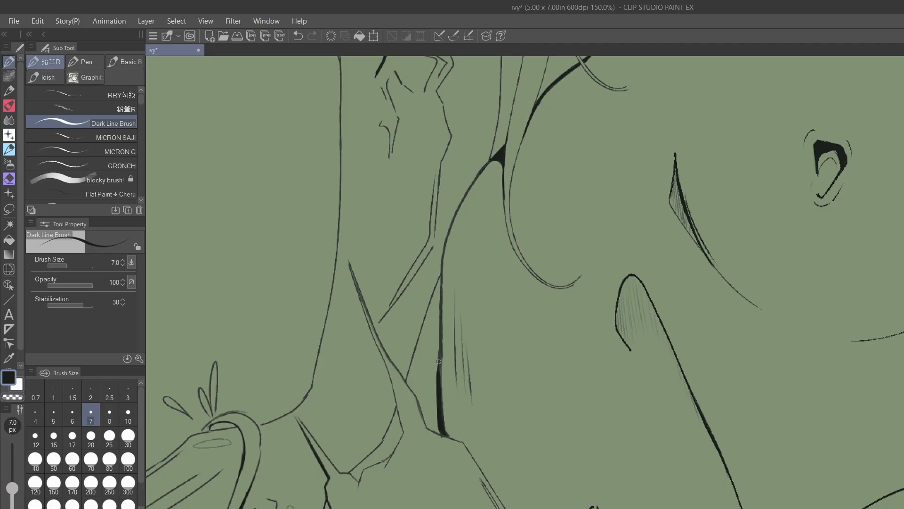
key(ctrl+z)
key(ctrl+z)
drag(441, 424, 440, 381)
key(ctrl+z)
key(bracketleft)
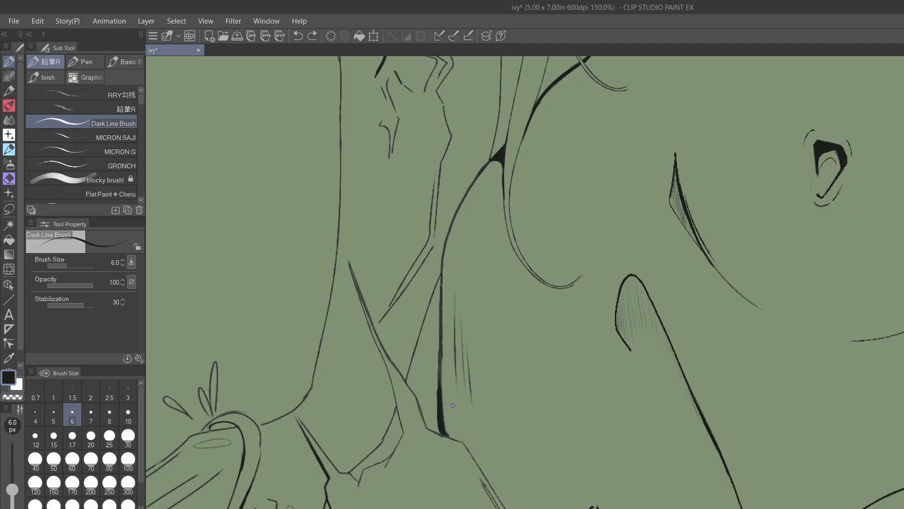
- Draw the curved thigh outline from the hip line down behind the torn bark with the Dark Line Brush at size 3
key(ctrl+minus)
key(ctrl+minus)
key(ctrl+minus)
key(ctrl+minus)
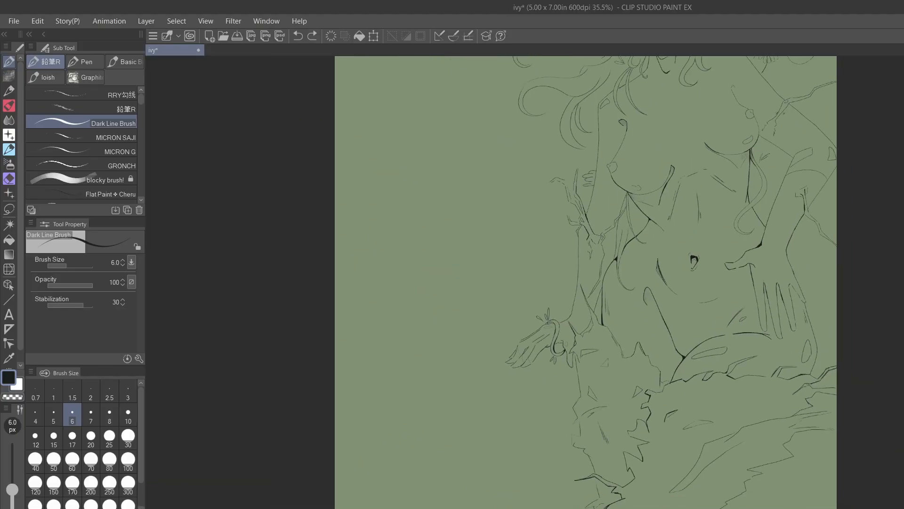
key(bracketleft)
key(bracketleft)
key(bracketleft)
key(bracketleft)
mouse_move(607, 310)
mouse_down()
mouse_move(628, 308)
mouse_move(654, 331)
mouse_up()
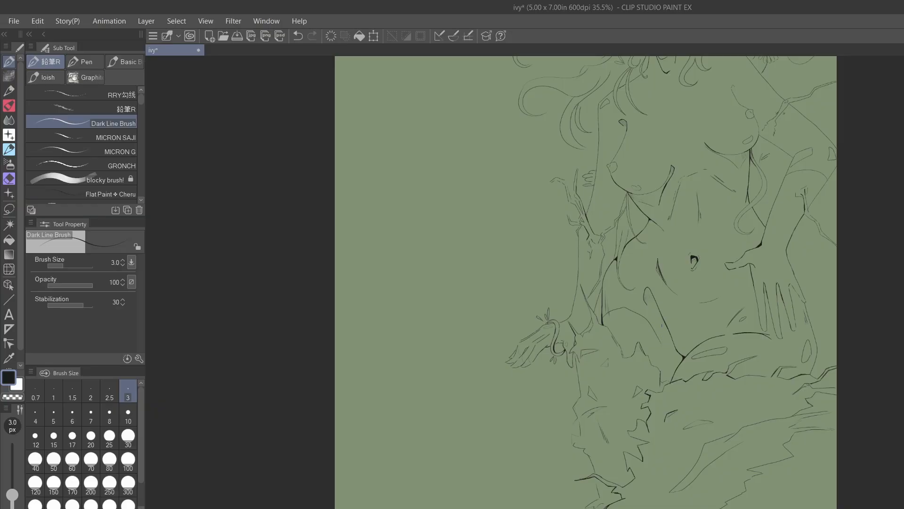
- Thicken the hair strands and branch edge beneath the left breast with the Dark Line Brush at size 2.5
key(ctrl+plus)
key(ctrl+plus)
key(ctrl+plus)
key(ctrl+plus)
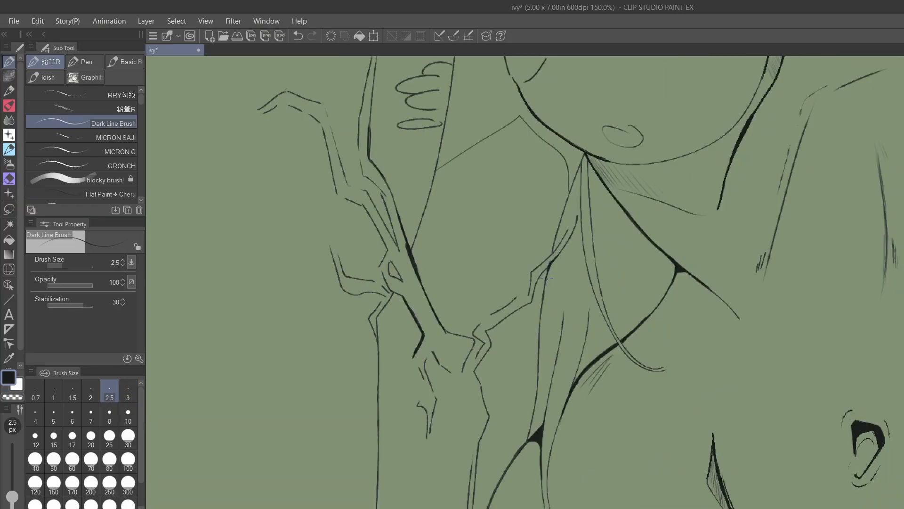
drag(551, 264, 577, 217)
drag(582, 168, 583, 242)
drag(580, 195, 591, 281)
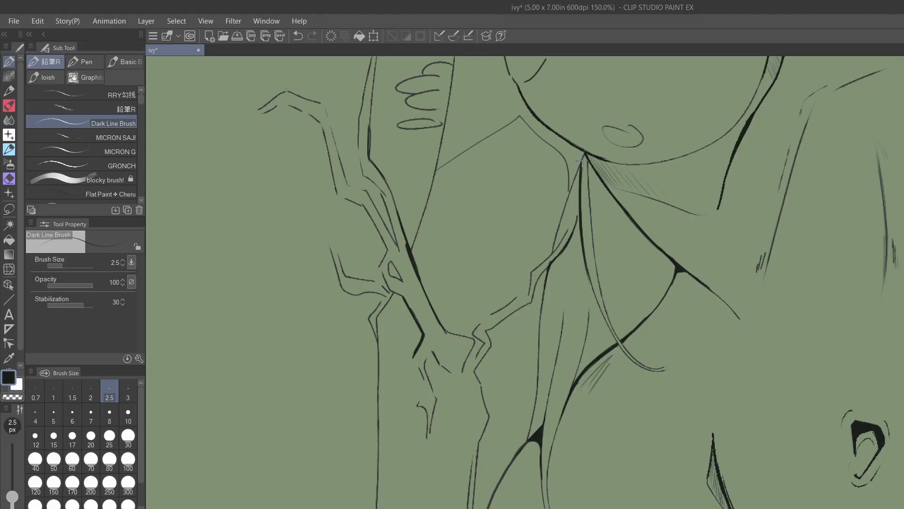
mouse_move(579, 168)
mouse_down()
mouse_move(556, 242)
mouse_move(583, 154)
mouse_move(587, 199)
mouse_up()
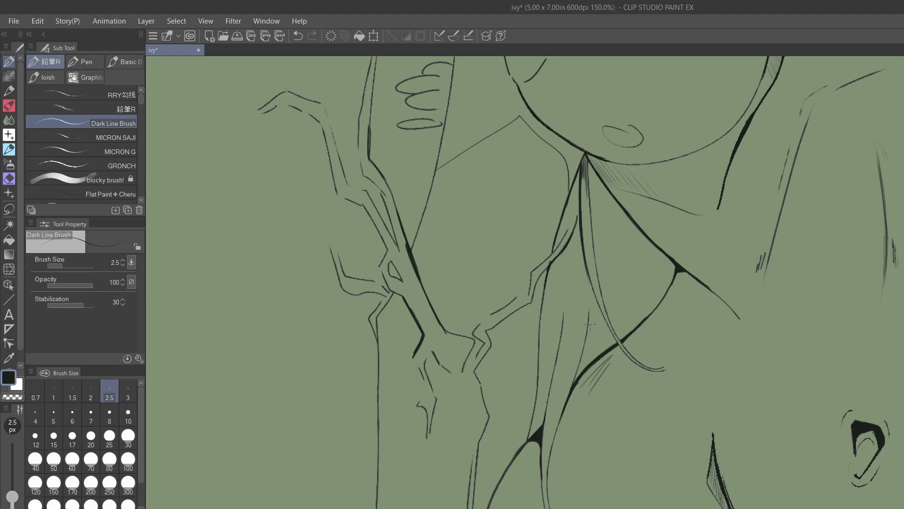
mouse_move(588, 326)
mouse_down()
mouse_move(574, 384)
mouse_move(588, 314)
mouse_move(581, 366)
mouse_up()
- Darken the outline of the hanging bark tip below the vine loop and the lines branching beside it
scroll(586, 360, down, 6)
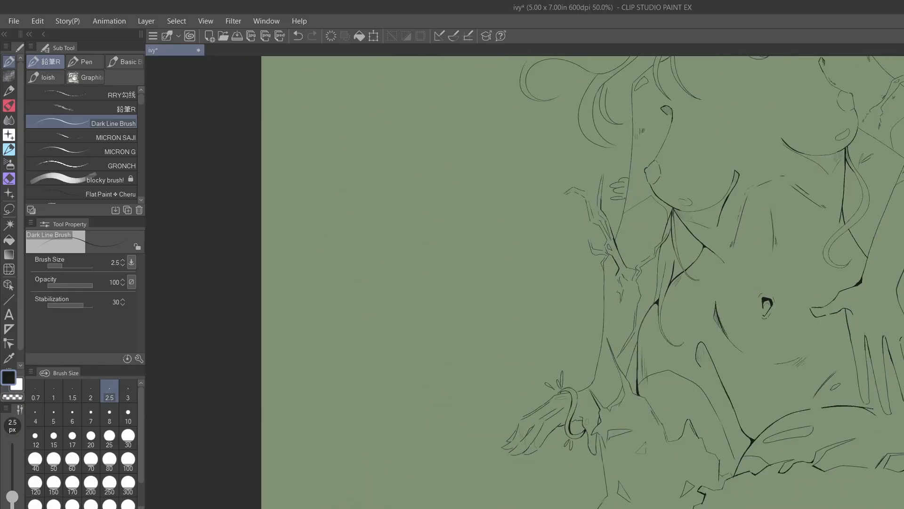
scroll(699, 387, up, 5)
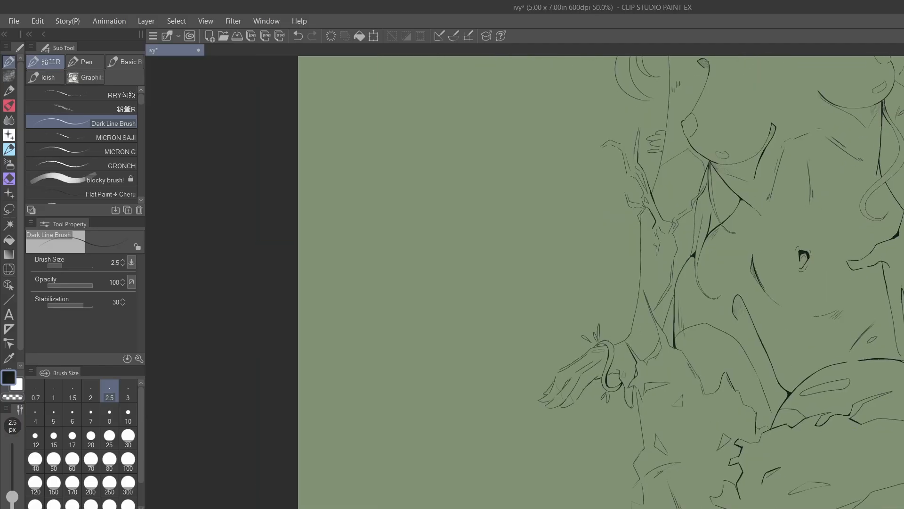
scroll(612, 329, up, 4)
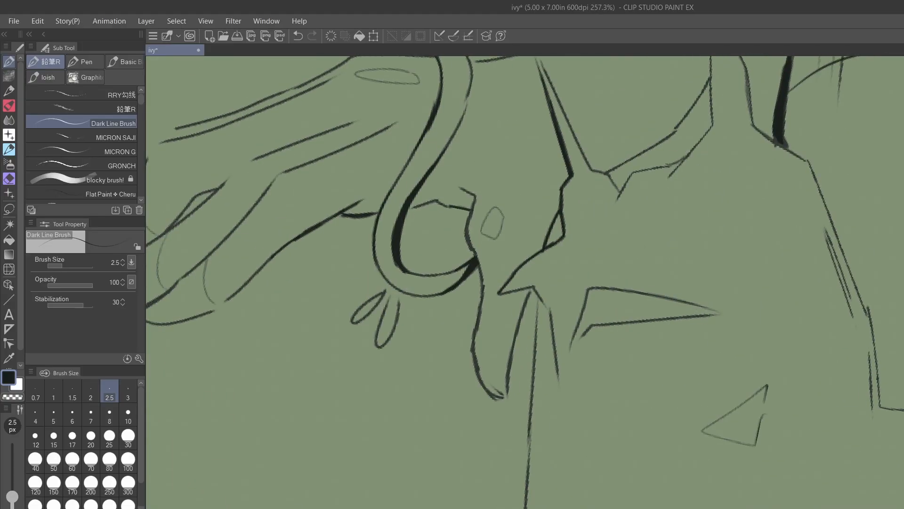
drag(488, 357, 495, 390)
mouse_move(478, 263)
mouse_down()
mouse_move(473, 376)
mouse_move(489, 392)
mouse_move(533, 286)
mouse_move(536, 351)
mouse_up()
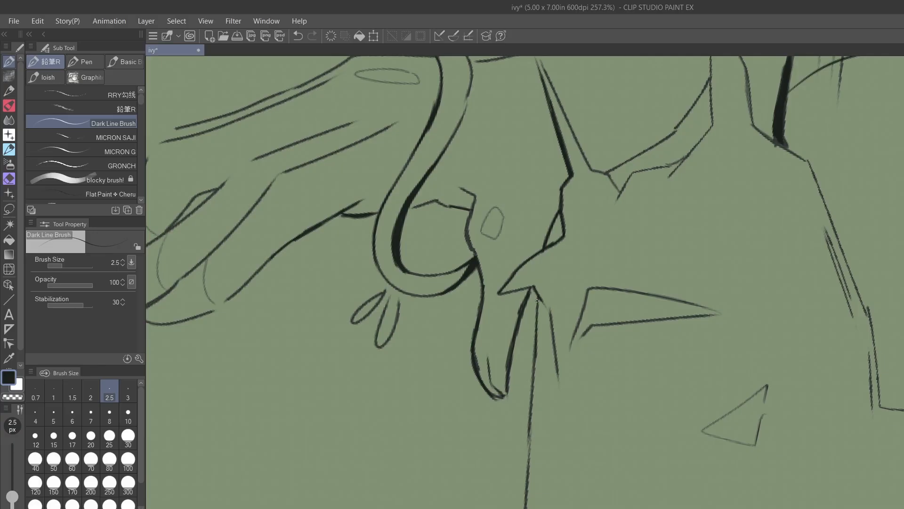
drag(537, 298, 533, 366)
mouse_move(552, 320)
mouse_down()
mouse_move(541, 301)
mouse_move(564, 383)
mouse_up()
mouse_move(549, 307)
mouse_down()
mouse_move(554, 324)
mouse_move(531, 285)
mouse_move(548, 322)
mouse_up()
scroll(719, 309, down, 2)
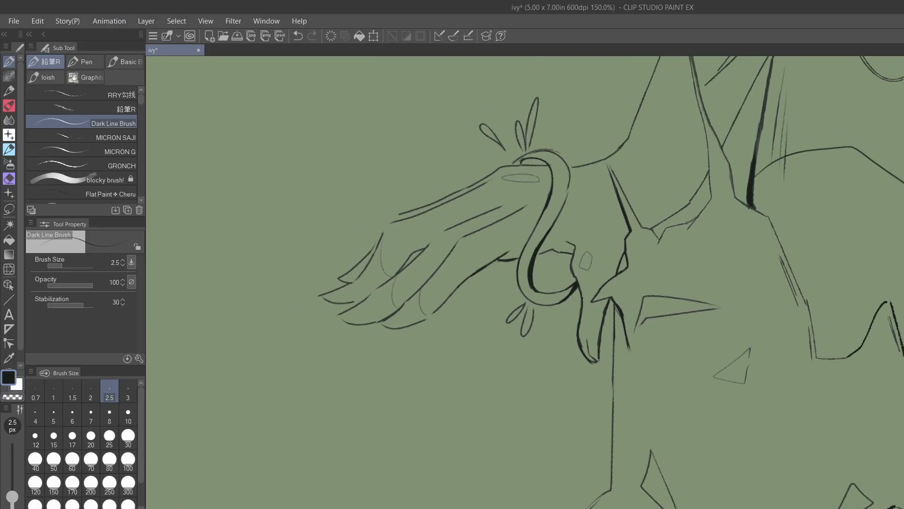
- Add small nail strokes to the fingertips and darken the gap between the fingers, undoing unsatisfactory strokes
scroll(264, 242, up, 1)
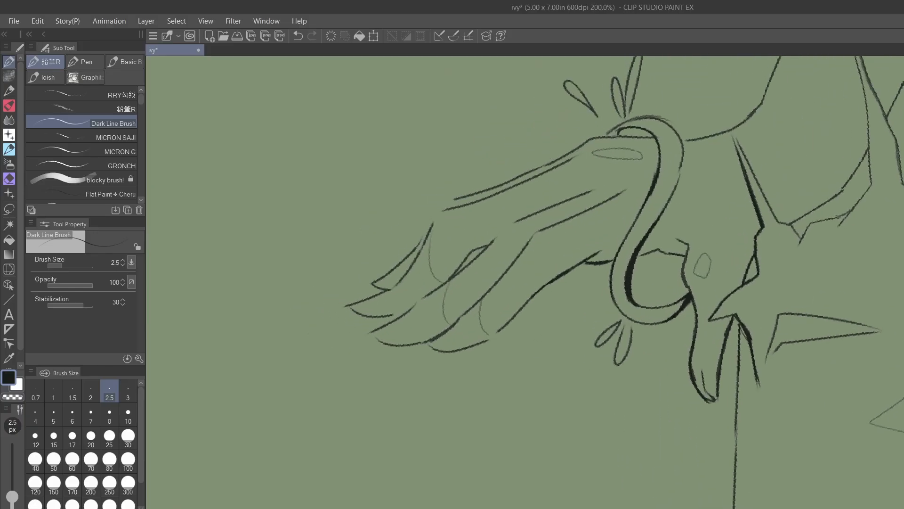
drag(434, 344, 457, 331)
key(ctrl+z)
key(ctrl+z)
drag(378, 334, 404, 325)
mouse_move(355, 305)
mouse_down()
mouse_move(373, 305)
mouse_move(397, 280)
mouse_up()
mouse_move(487, 249)
mouse_down()
mouse_move(451, 277)
mouse_move(494, 238)
mouse_up()
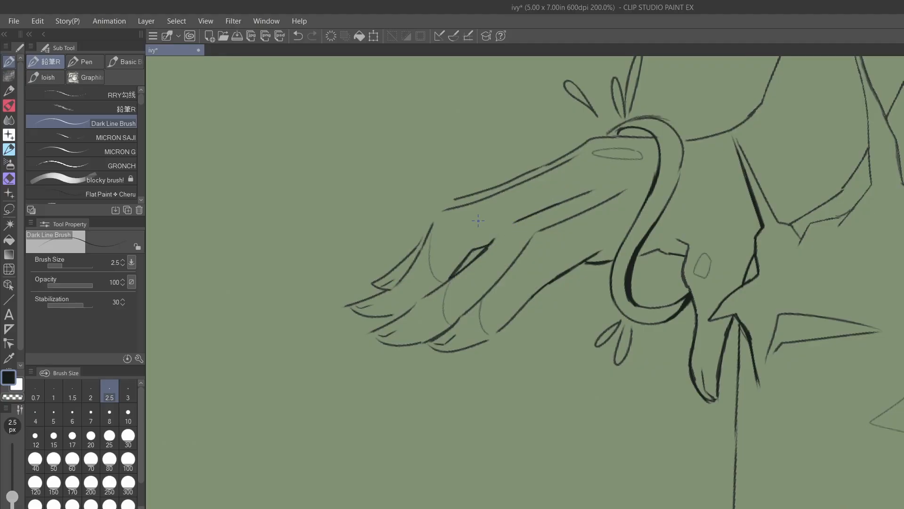
- Join the back-of-hand outline to the finger and add inner lines to the vine loop and torn bark edge
mouse_move(464, 205)
mouse_down()
mouse_move(478, 196)
mouse_move(443, 212)
mouse_move(408, 252)
mouse_up()
drag(646, 213, 633, 235)
drag(757, 227, 739, 275)
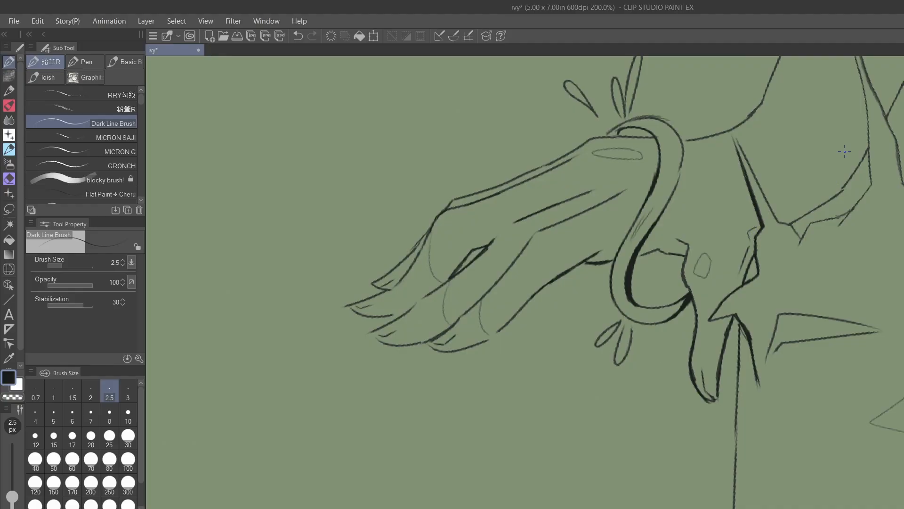
- Add an inner line along the bark edge beside the wrist and small oval knuckle details on the hand
drag(791, 216, 865, 148)
mouse_move(459, 212)
mouse_down()
mouse_move(442, 218)
mouse_move(468, 212)
mouse_up()
mouse_move(590, 191)
mouse_down()
mouse_move(597, 184)
mouse_move(518, 233)
mouse_up()
- Thicken the curved waist contour beside the branch and the upper outer edge of the forearm
key(ctrl+minus)
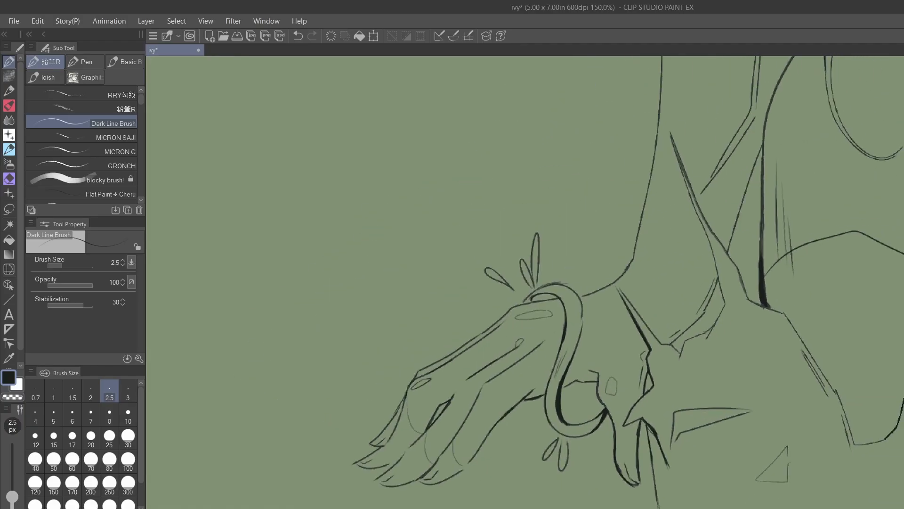
key(ctrl+minus)
drag(659, 282, 618, 318)
drag(721, 190, 695, 238)
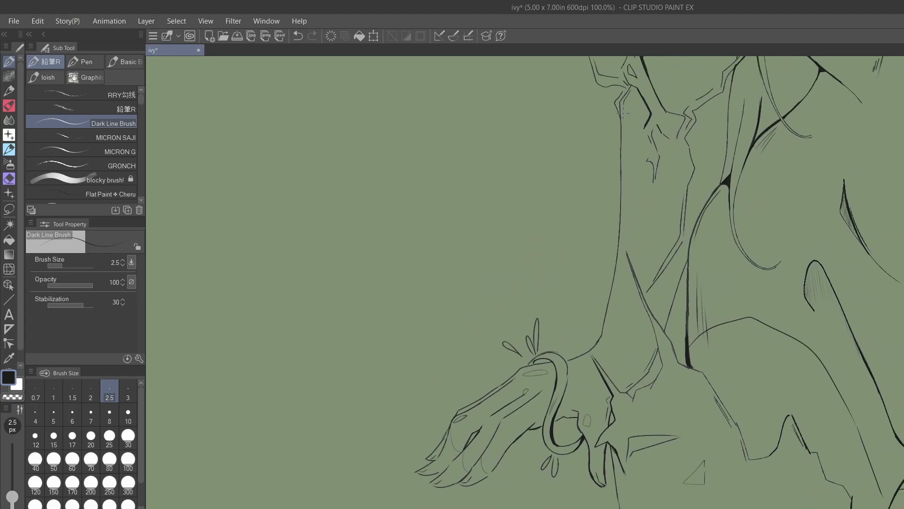
drag(623, 113, 625, 194)
- Extend the background line beneath the left breast down toward the thin branch, replacing the first stroke
scroll(641, 282, down, 1)
drag(659, 264, 618, 273)
scroll(565, 188, up, 1)
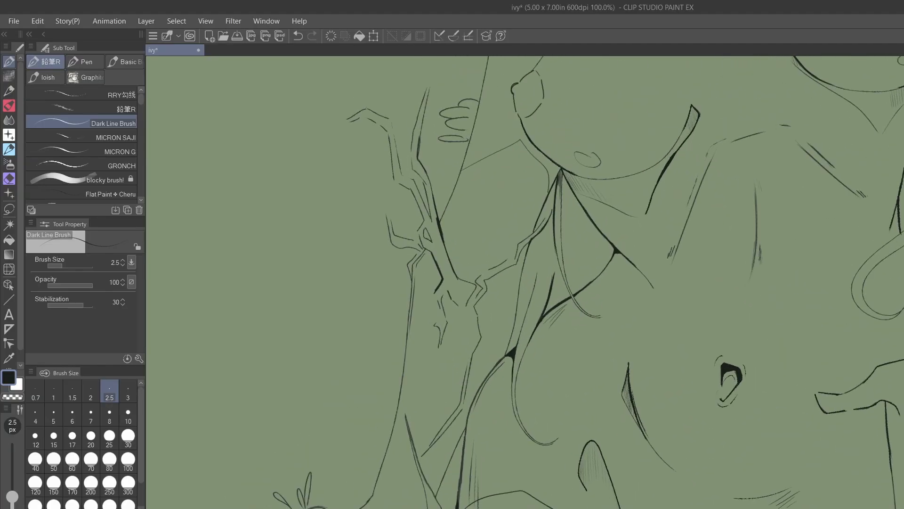
drag(543, 192, 529, 236)
key(ctrl+z)
drag(545, 192, 533, 225)
drag(494, 175, 462, 467)
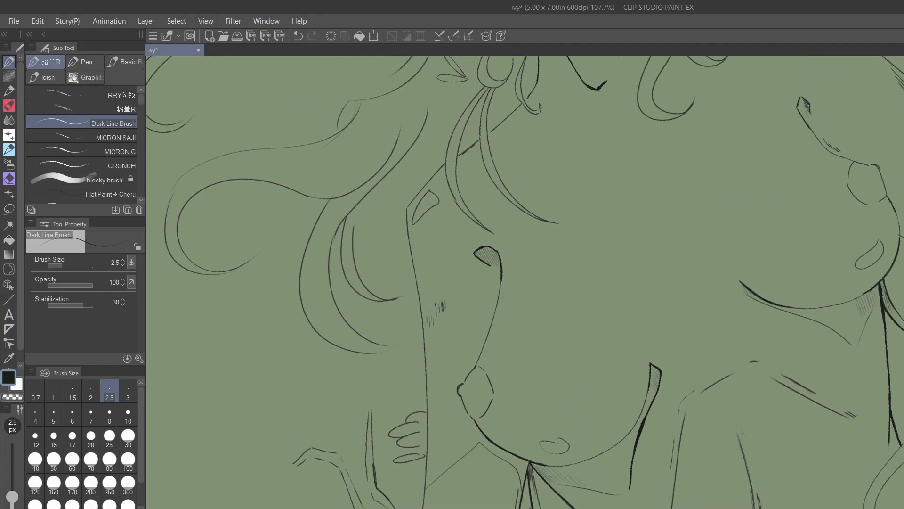
scroll(489, 188, up, 5)
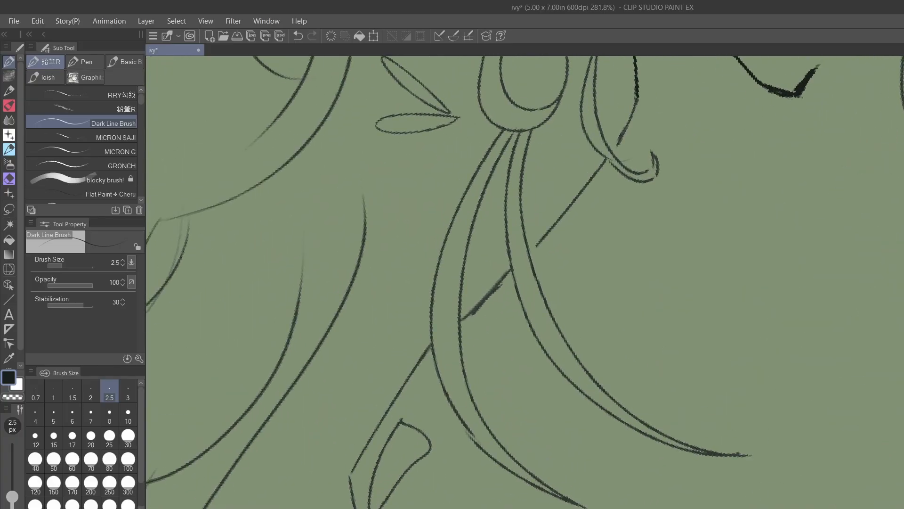
- Thicken the shoulder line where it passes between the long hair strands, extending it out beyond both strands
drag(511, 270, 462, 320)
mouse_move(529, 250)
mouse_down()
mouse_move(549, 229)
mouse_move(536, 246)
mouse_up()
mouse_move(508, 281)
mouse_down()
mouse_move(460, 334)
mouse_move(464, 316)
mouse_move(461, 356)
mouse_up()
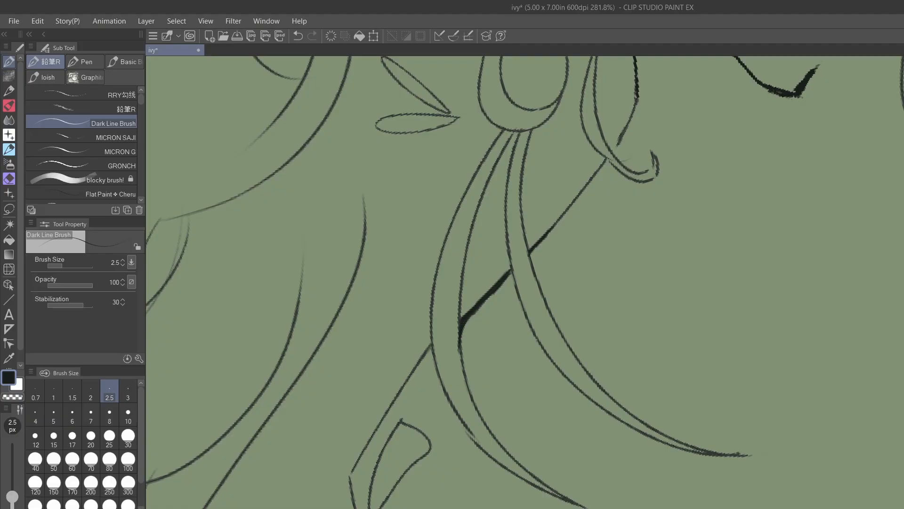
- Thicken the inner edge of the right-hand hair strand from the loop down past the shoulder line
drag(512, 266, 542, 349)
mouse_move(519, 132)
mouse_down()
mouse_move(503, 205)
mouse_move(513, 277)
mouse_up()
mouse_move(510, 160)
mouse_down()
mouse_move(505, 200)
mouse_move(507, 170)
mouse_move(512, 278)
mouse_up()
mouse_move(503, 214)
mouse_down()
mouse_move(510, 272)
mouse_move(509, 262)
mouse_up()
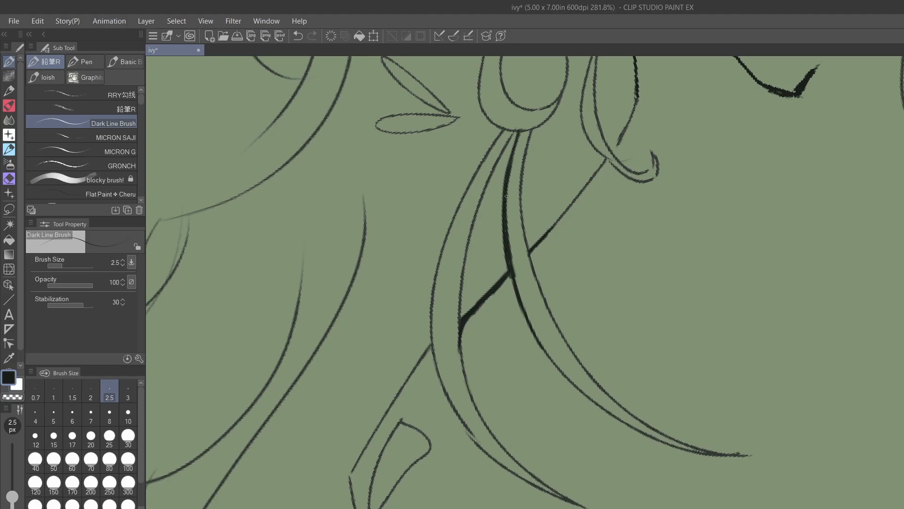
drag(505, 185, 509, 215)
- Thicken the lower curve of the hair loop where the long strands emerge from it
scroll(526, 282, down, 2)
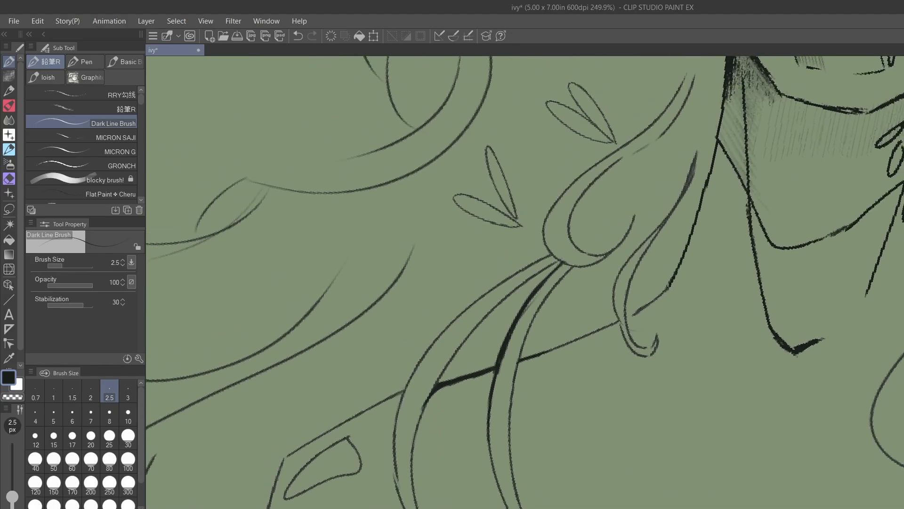
scroll(525, 282, up, 3)
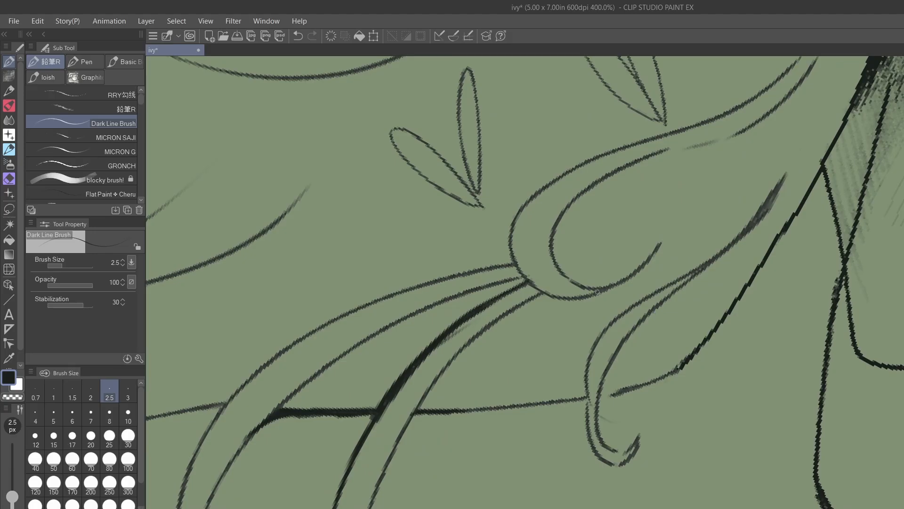
mouse_move(597, 292)
mouse_down()
mouse_move(542, 292)
mouse_move(517, 268)
mouse_move(513, 230)
mouse_move(525, 211)
mouse_move(515, 223)
mouse_move(553, 184)
mouse_move(526, 204)
mouse_move(511, 257)
mouse_move(536, 293)
mouse_move(513, 258)
mouse_move(541, 292)
mouse_move(518, 270)
mouse_move(560, 291)
mouse_up()
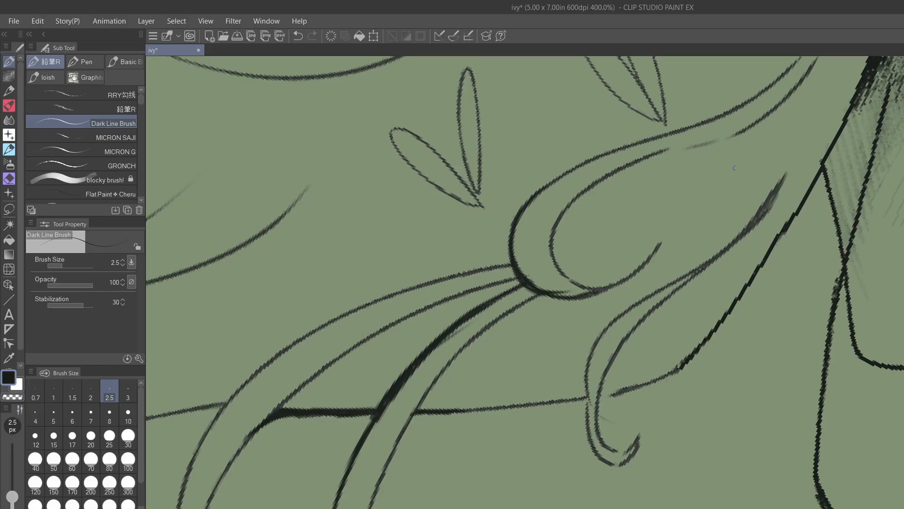
- Raise the brush stabilization to 62 and draw a small oval highlight inside the wavy hair lock left of the shoulder
scroll(734, 168, down, 5)
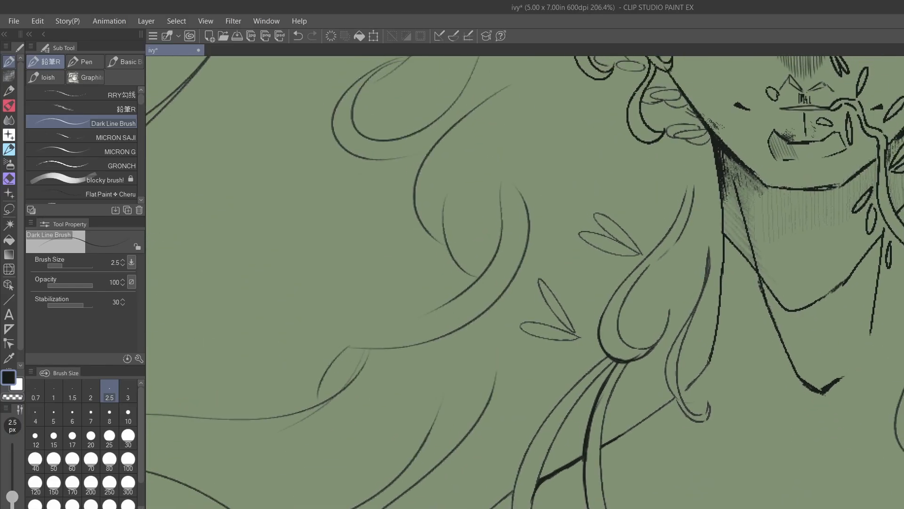
scroll(754, 141, down, 2)
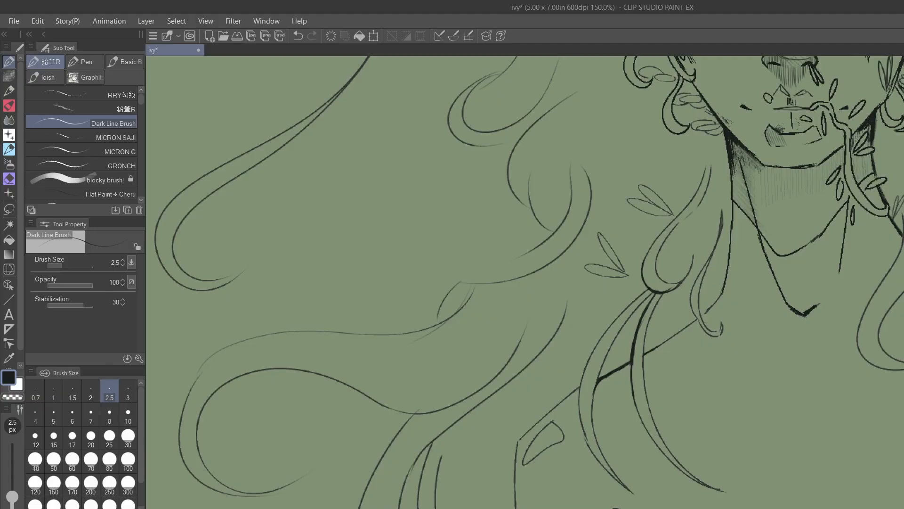
mouse_move(482, 361)
mouse_down()
mouse_move(444, 369)
mouse_move(447, 383)
mouse_move(478, 377)
mouse_up()
key(ctrl+z)
drag(91, 306, 88, 307)
mouse_move(481, 361)
mouse_down()
mouse_move(430, 382)
mouse_move(456, 386)
mouse_move(481, 364)
mouse_up()
- Draw three small pairs of pointed leaves in the hair around the forehead and the large left curl
scroll(716, 326, down, 5)
scroll(744, 264, up, 3)
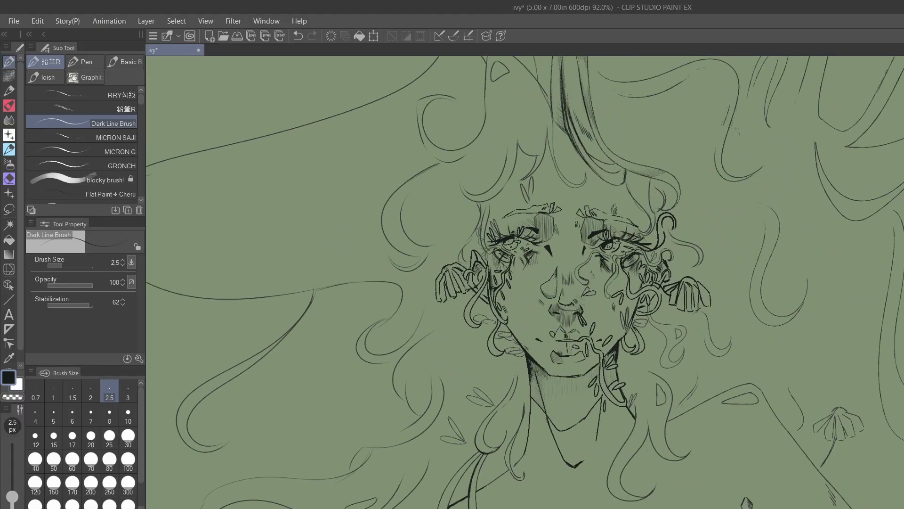
drag(626, 158, 634, 131)
drag(484, 182, 488, 157)
mouse_move(372, 183)
mouse_down()
mouse_move(386, 189)
mouse_move(381, 168)
mouse_up()
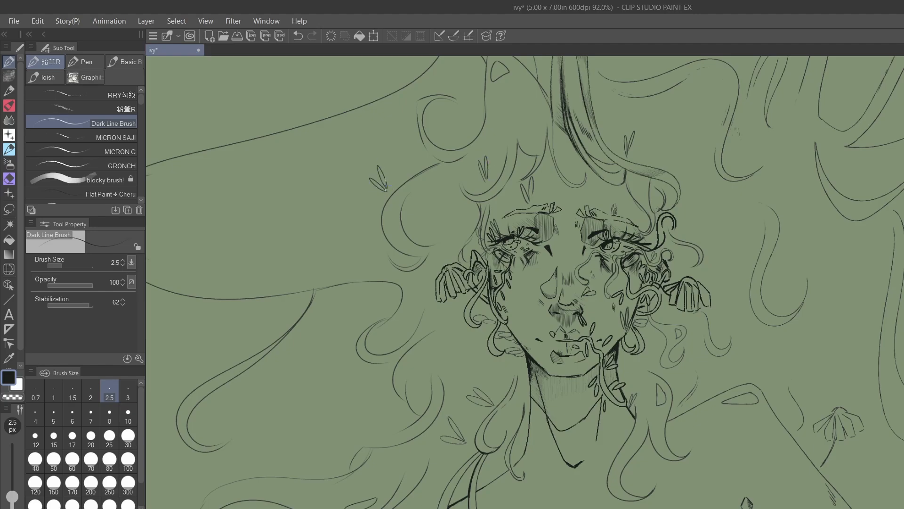
- Add a short stroke along the upper lip and darken the lines of the neck and right jaw
scroll(613, 334, up, 4)
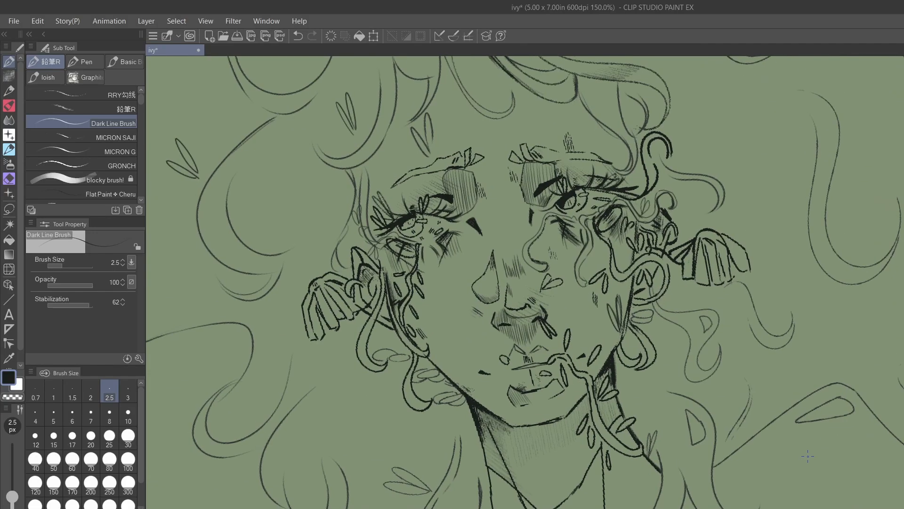
mouse_move(505, 362)
mouse_down()
mouse_move(490, 364)
mouse_move(531, 353)
mouse_up()
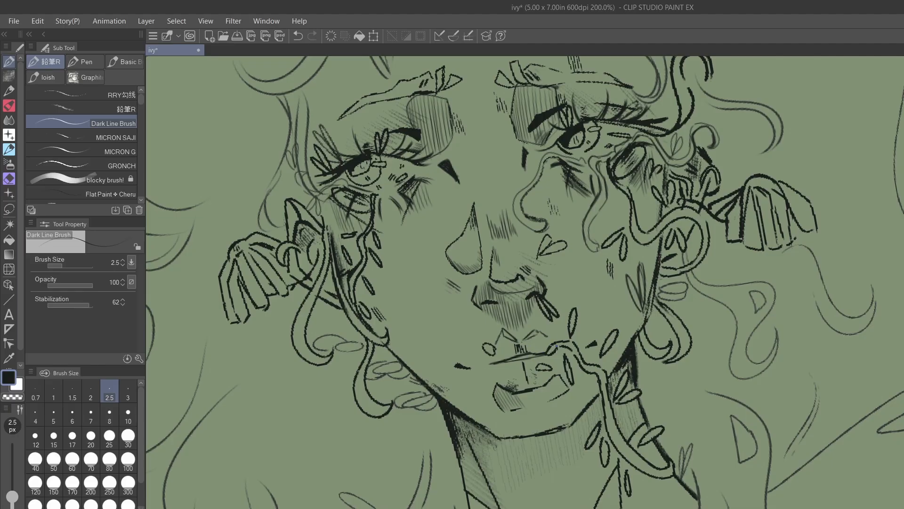
mouse_move(461, 459)
mouse_down()
mouse_move(467, 488)
mouse_move(467, 480)
mouse_up()
drag(601, 394, 607, 441)
drag(637, 397, 648, 427)
mouse_move(634, 344)
mouse_down()
mouse_move(638, 364)
mouse_move(639, 354)
mouse_up()
drag(646, 321, 645, 334)
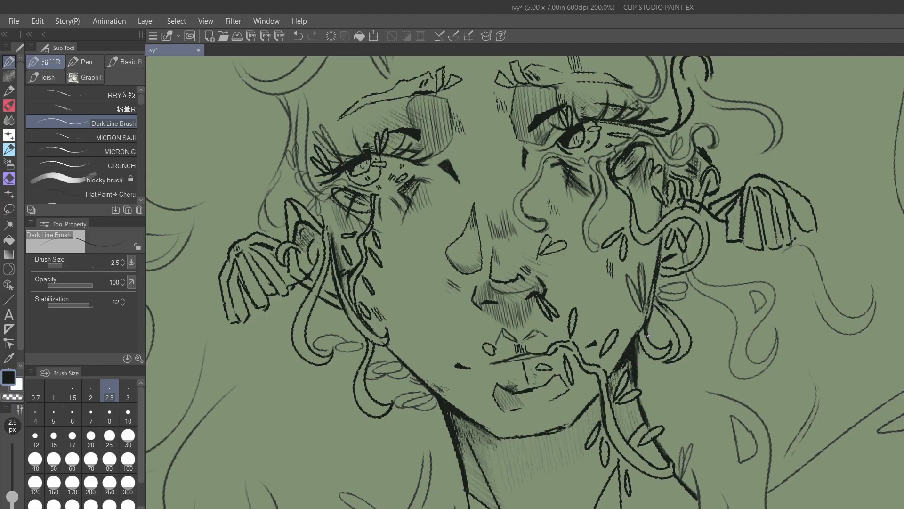
- Darken the right edge of the face from the jaw up past the round ear ornament
mouse_move(652, 295)
mouse_down()
mouse_move(658, 271)
mouse_move(655, 291)
mouse_up()
drag(665, 226, 662, 253)
mouse_move(665, 205)
mouse_down()
mouse_move(661, 217)
mouse_move(668, 211)
mouse_up()
- Vary the line weight of the curling hair strands hanging below the right ear and the flower
drag(689, 273, 702, 292)
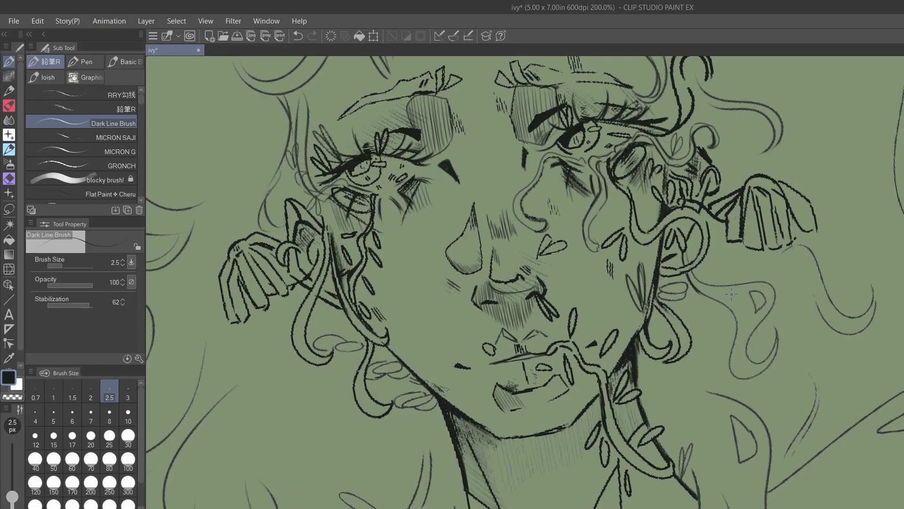
drag(738, 328, 731, 378)
drag(748, 348, 775, 299)
mouse_move(749, 339)
mouse_down()
mouse_move(756, 362)
mouse_move(778, 341)
mouse_move(778, 350)
mouse_up()
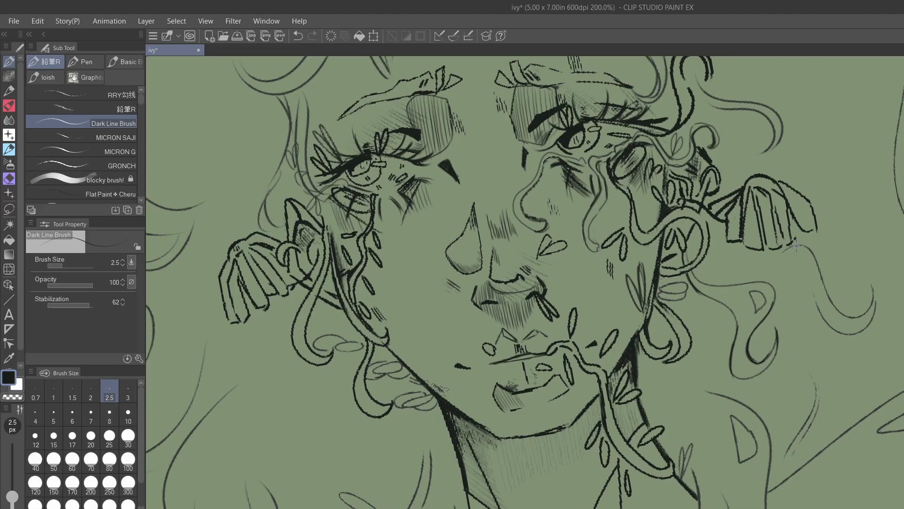
mouse_move(782, 253)
mouse_down()
mouse_move(815, 256)
mouse_move(838, 311)
mouse_up()
- Thicken the left side of the face from beside the eye down the jaw, and touch up the jaw right of the chin
drag(347, 297, 357, 315)
drag(341, 277, 352, 300)
drag(343, 279, 351, 302)
drag(341, 280, 377, 340)
drag(333, 243, 340, 273)
mouse_move(324, 202)
mouse_down()
mouse_move(337, 293)
mouse_move(355, 332)
mouse_up()
mouse_move(328, 266)
mouse_down()
mouse_move(367, 340)
mouse_move(367, 379)
mouse_move(385, 409)
mouse_up()
drag(388, 348, 446, 400)
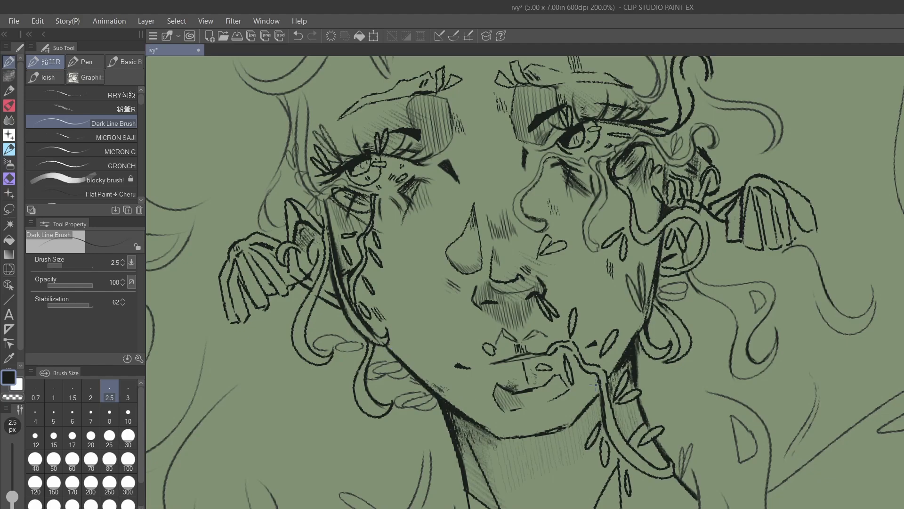
mouse_move(560, 429)
mouse_down()
mouse_move(549, 432)
mouse_move(576, 417)
mouse_move(560, 428)
mouse_up()
drag(599, 392, 580, 421)
- Thicken the curl running from the right eye beside the nose and add a stroke at the left brow's outer end
scroll(678, 337, down, 4)
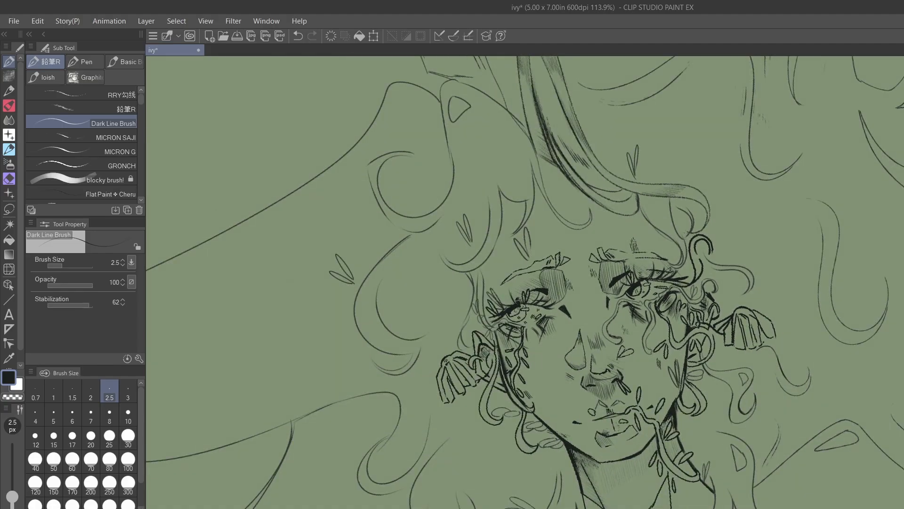
scroll(470, 282, up, 4)
mouse_move(658, 325)
mouse_down()
mouse_move(642, 327)
mouse_move(617, 354)
mouse_move(614, 375)
mouse_move(633, 391)
mouse_move(631, 378)
mouse_move(614, 372)
mouse_up()
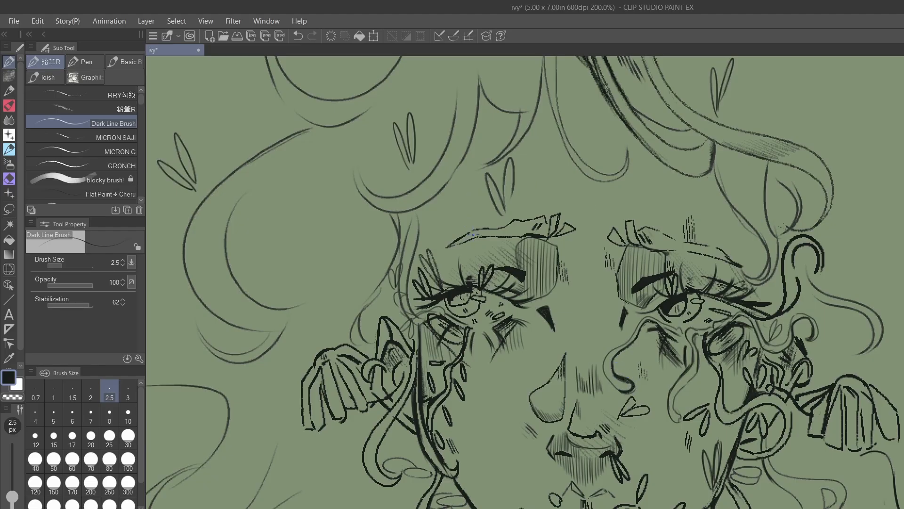
drag(460, 242, 445, 246)
- Add inner strand lines to the hair at the left temple, the large left curl and the fringe above the forehead
mouse_move(416, 207)
mouse_down()
mouse_move(421, 247)
mouse_move(406, 283)
mouse_up()
mouse_move(412, 236)
mouse_down()
mouse_move(408, 215)
mouse_move(400, 264)
mouse_move(413, 237)
mouse_up()
mouse_move(235, 237)
mouse_down()
mouse_move(260, 285)
mouse_move(276, 282)
mouse_up()
drag(230, 197, 220, 298)
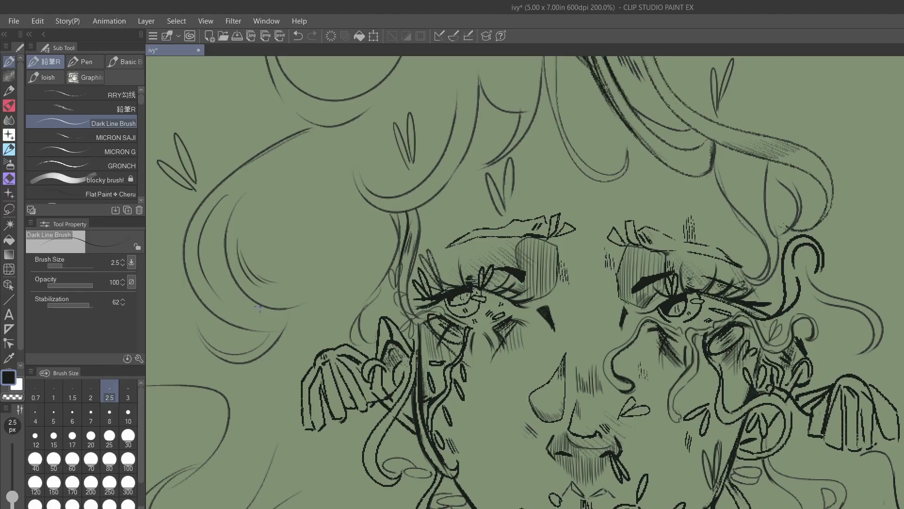
drag(416, 198, 455, 150)
drag(484, 78, 509, 109)
- Add strand lines along the right side of the tall central hair loop and beside the left curl's inner edge
key(ctrl+minus)
drag(499, 188, 499, 298)
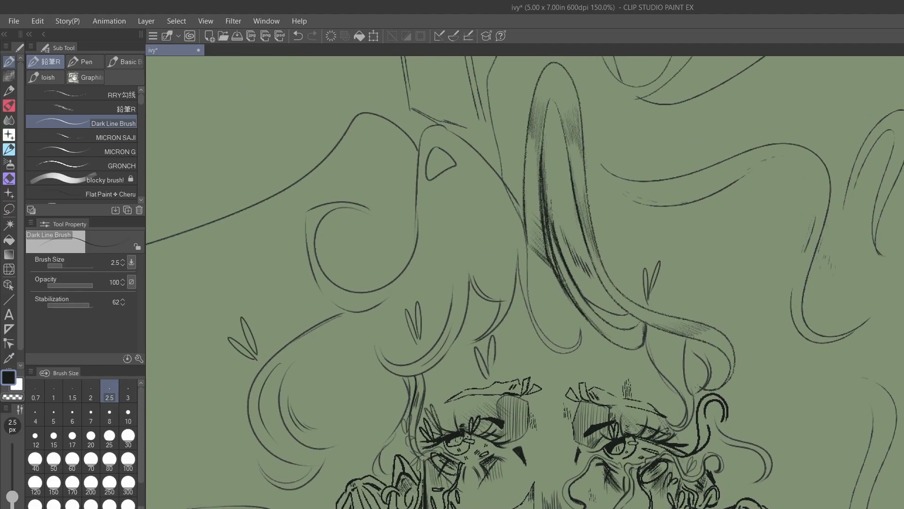
drag(594, 191, 613, 271)
drag(601, 227, 624, 276)
drag(421, 203, 418, 236)
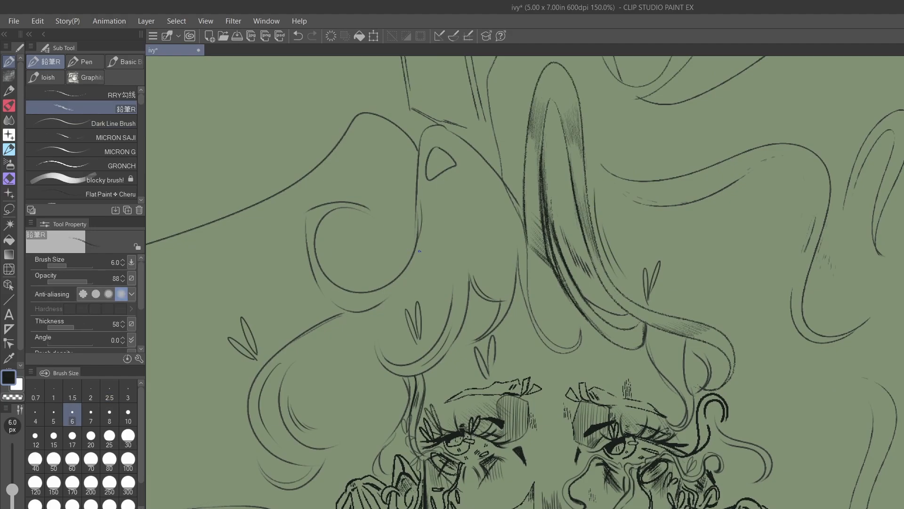
drag(420, 242, 424, 261)
key(ctrl+z)
key(ctrl+z)
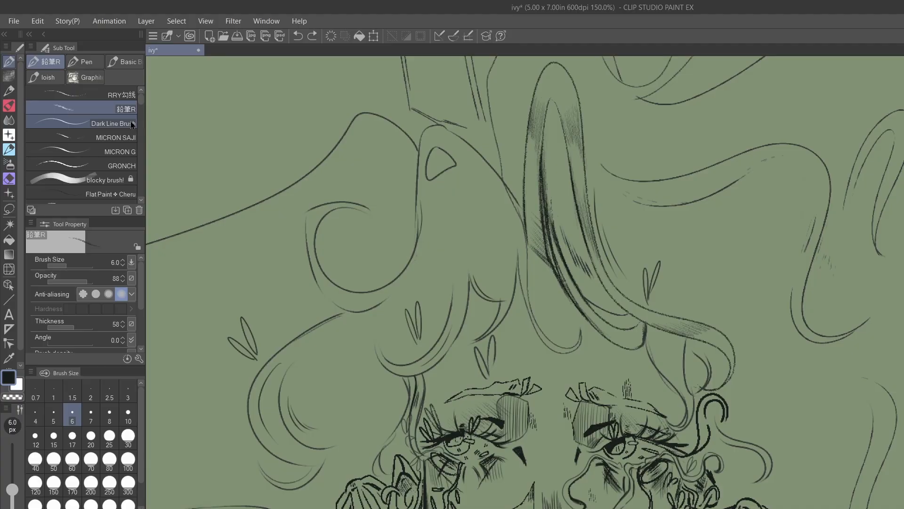
click(94, 137)
key(bracketright)
key(bracketright)
key(bracketright)
key(bracketright)
key(bracketright)
key(bracketright)
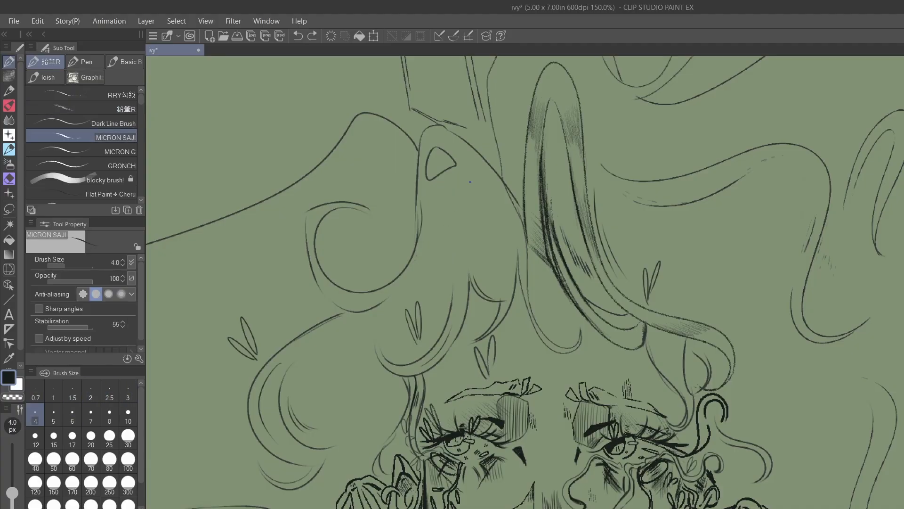
key(bracketleft)
key(bracketleft)
- Choose the アナログ風鉛筆 pencil brush at size 12 and hatch shading into the hair beside the round left curl
scroll(137, 115, down, 3)
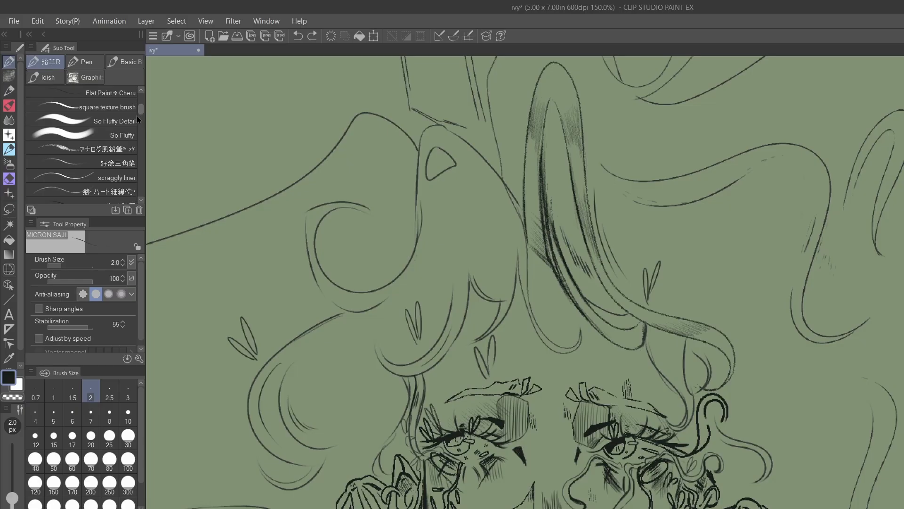
click(108, 149)
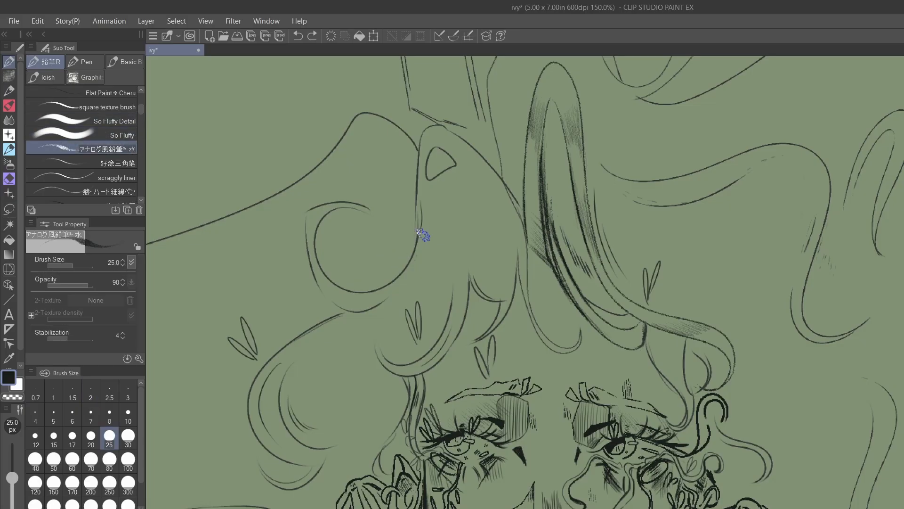
key(bracketleft)
key(bracketleft)
key(bracketleft)
key(bracketleft)
mouse_move(421, 225)
mouse_down()
mouse_move(422, 259)
mouse_move(435, 263)
mouse_move(437, 246)
mouse_move(435, 267)
mouse_up()
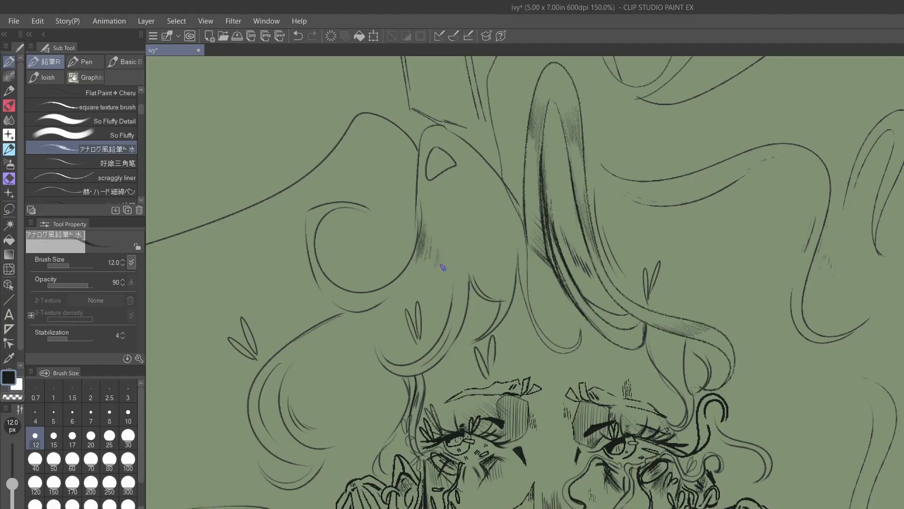
- Hatch shading beside the tall central hair loop and in the bends of the long wavy lock to its right
drag(596, 223, 613, 277)
mouse_move(659, 203)
mouse_down()
mouse_move(685, 192)
mouse_move(678, 201)
mouse_move(662, 196)
mouse_move(676, 187)
mouse_move(700, 187)
mouse_move(675, 186)
mouse_move(681, 180)
mouse_move(730, 164)
mouse_up()
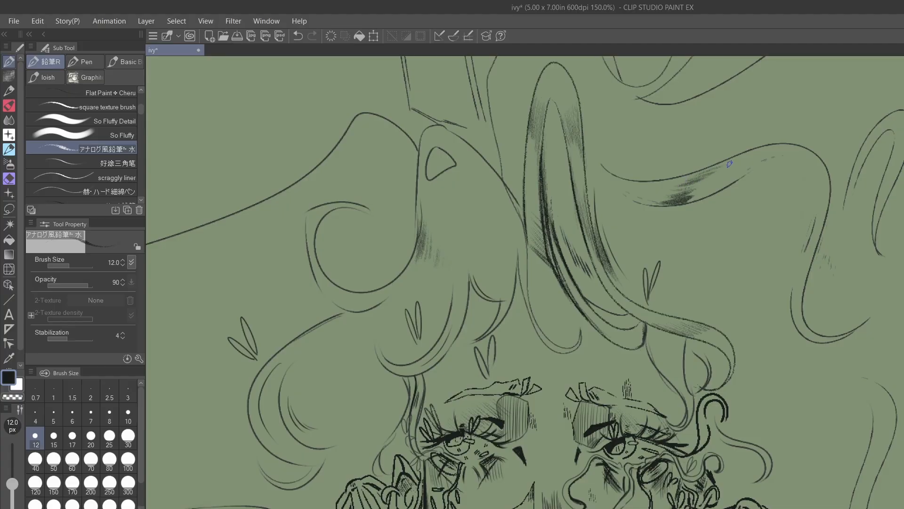
drag(818, 240, 798, 311)
drag(801, 276, 795, 322)
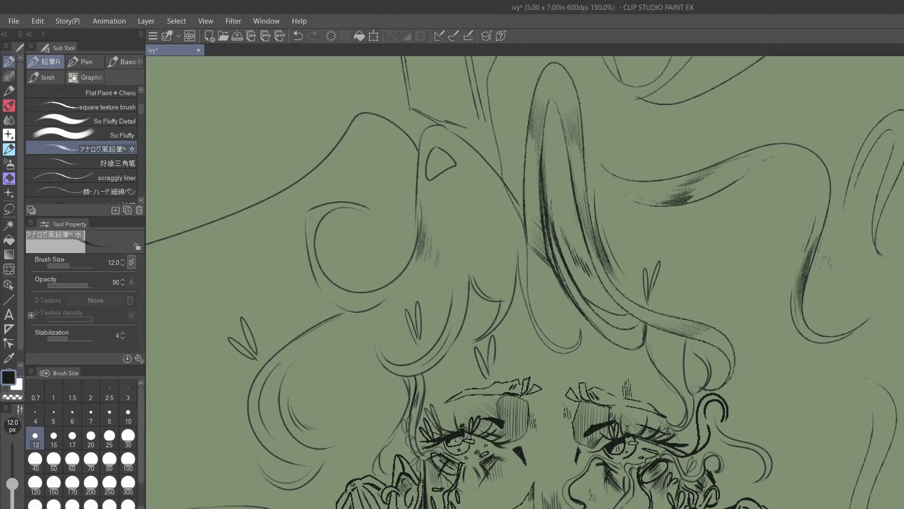
- Shade the lock above the right brow and the curved fringe strands above the left brow with pencil hatching
drag(652, 327, 672, 374)
mouse_move(450, 320)
mouse_down()
mouse_move(428, 357)
mouse_move(450, 335)
mouse_move(437, 358)
mouse_up()
drag(446, 351, 437, 364)
- Hatch shading into the large curl left of the face and the hair at the base of the tall central loop
scroll(607, 200, down, 3)
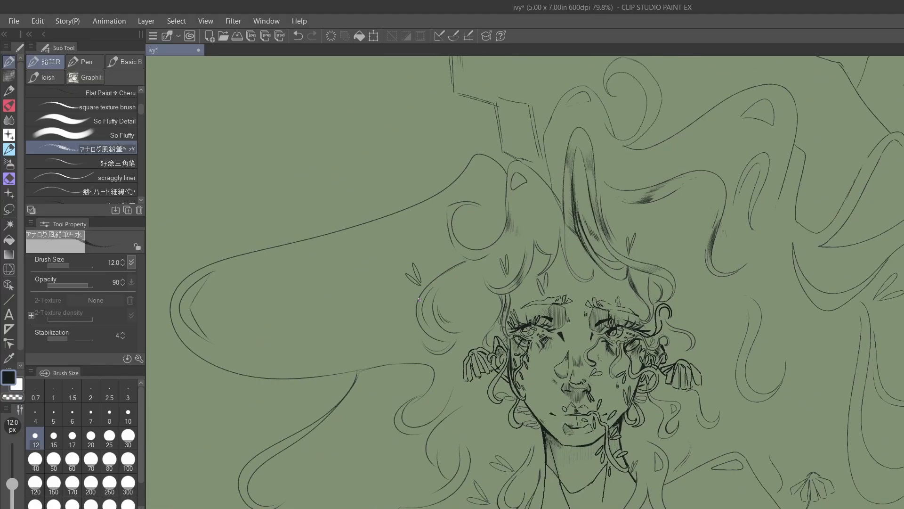
mouse_move(418, 301)
mouse_down()
mouse_move(420, 323)
mouse_move(418, 303)
mouse_move(451, 333)
mouse_up()
drag(547, 156, 553, 187)
drag(550, 166, 564, 205)
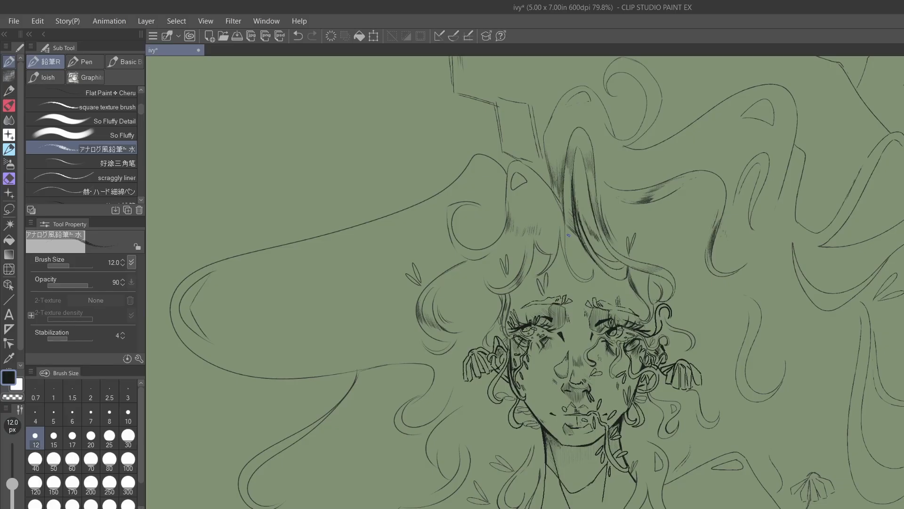
- Add pencil hatching to both sides of the neck beneath the jaw
scroll(525, 283, down, 1)
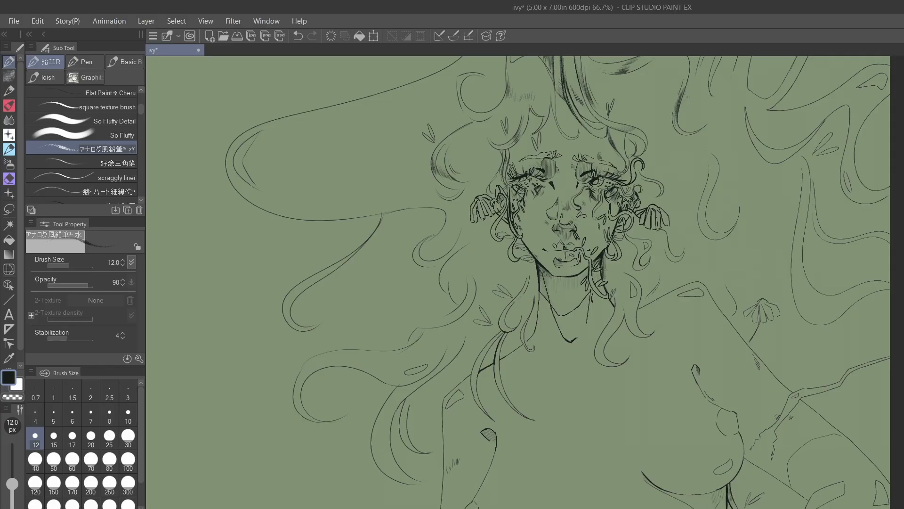
drag(605, 269, 606, 281)
drag(608, 261, 612, 277)
drag(538, 278, 534, 295)
- Hatch shading along the long hair lock at the far right and the lower curve of the left hair strand
drag(791, 256, 790, 281)
drag(795, 236, 788, 278)
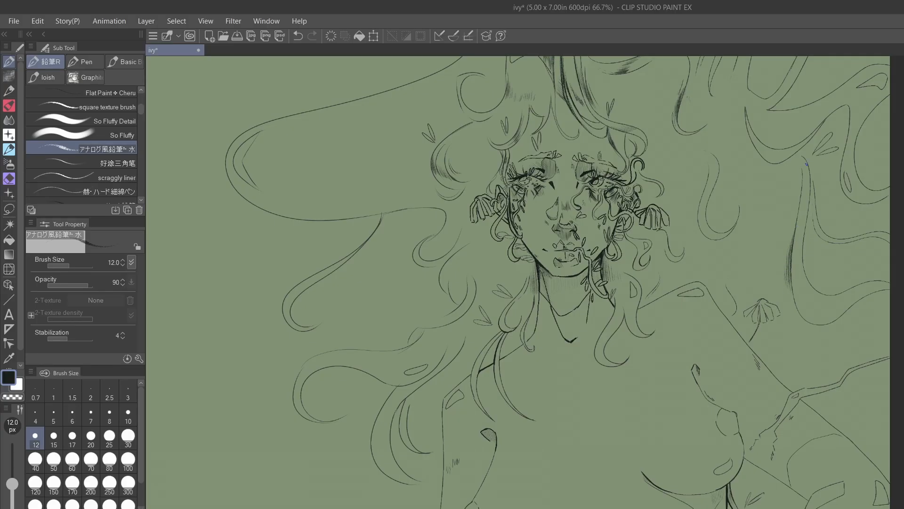
drag(804, 178, 801, 200)
drag(376, 440, 378, 456)
- Move the square texture brush below So Fluffy in the brush list and switch back to the Dark Line Brush
click(108, 107)
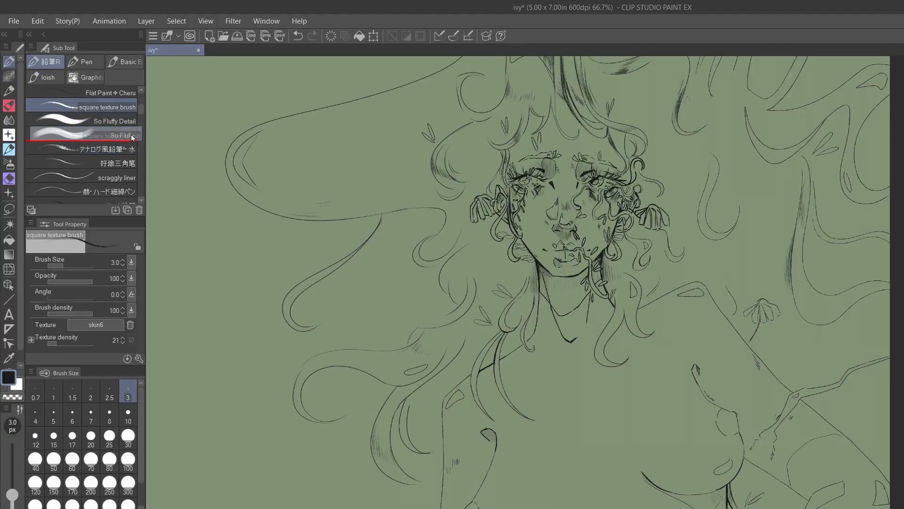
scroll(94, 141, up, 3)
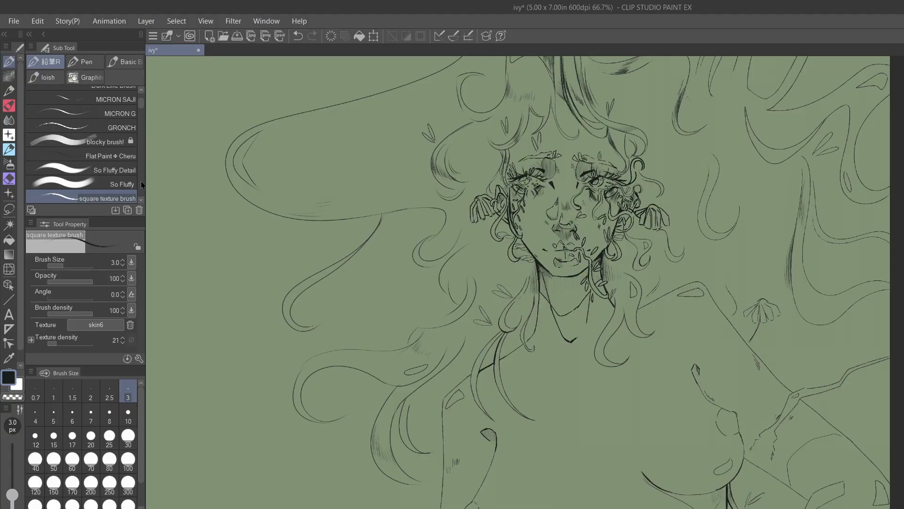
scroll(141, 92, up, 3)
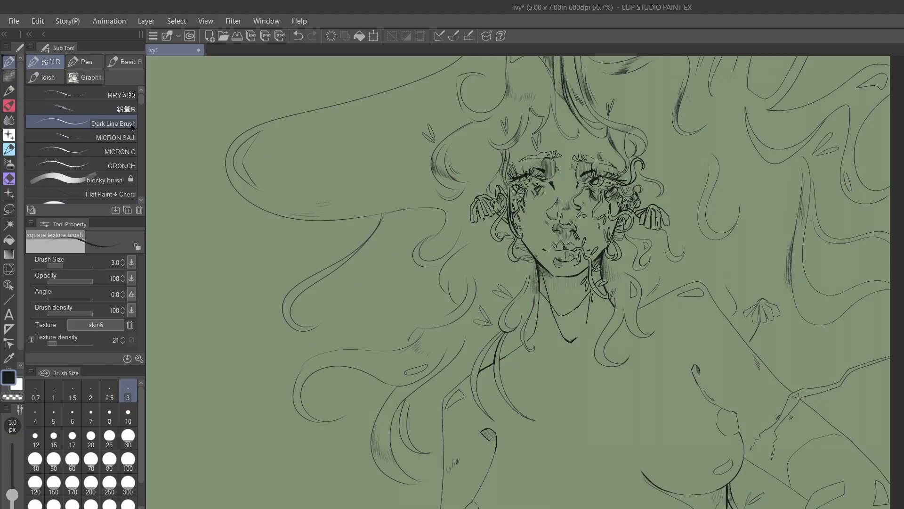
click(94, 123)
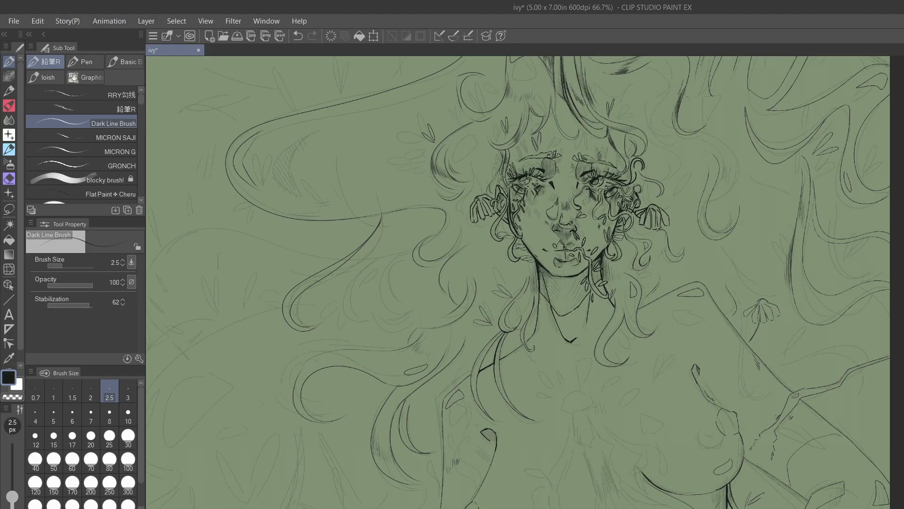
- Ink the first angular branch contours running from beneath the resting hand's fingertips toward the canvas's lower-left edge
drag(490, 447, 659, 70)
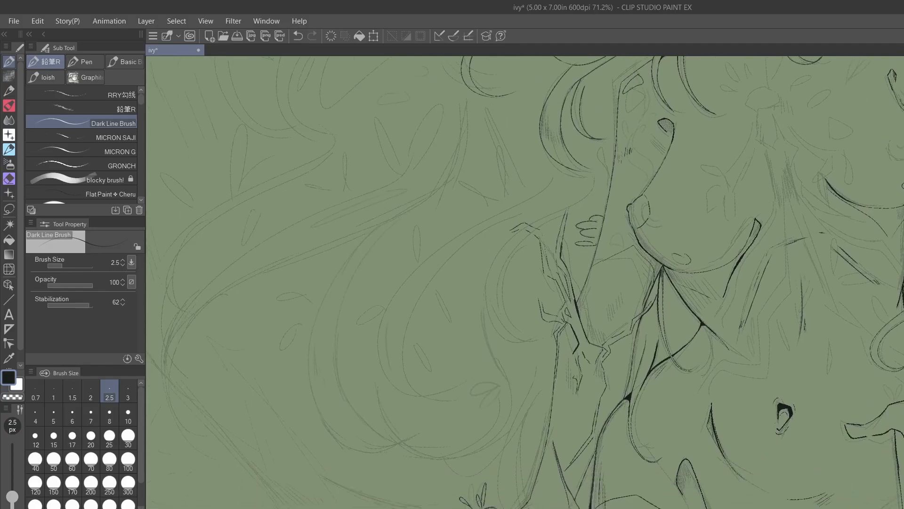
drag(542, 424, 631, 292)
scroll(495, 306, up, 3)
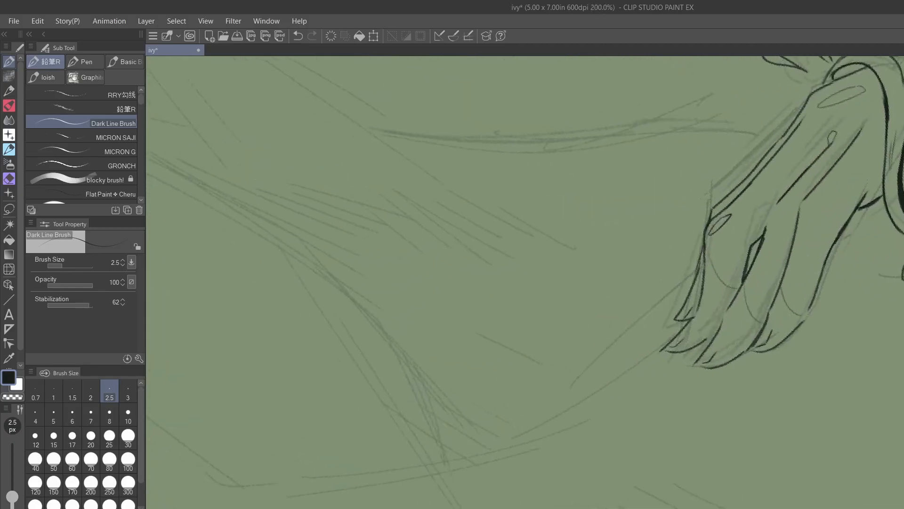
mouse_move(717, 275)
mouse_down()
mouse_move(612, 357)
mouse_move(565, 425)
mouse_move(649, 377)
mouse_move(871, 368)
mouse_up()
scroll(657, 373, down, 1)
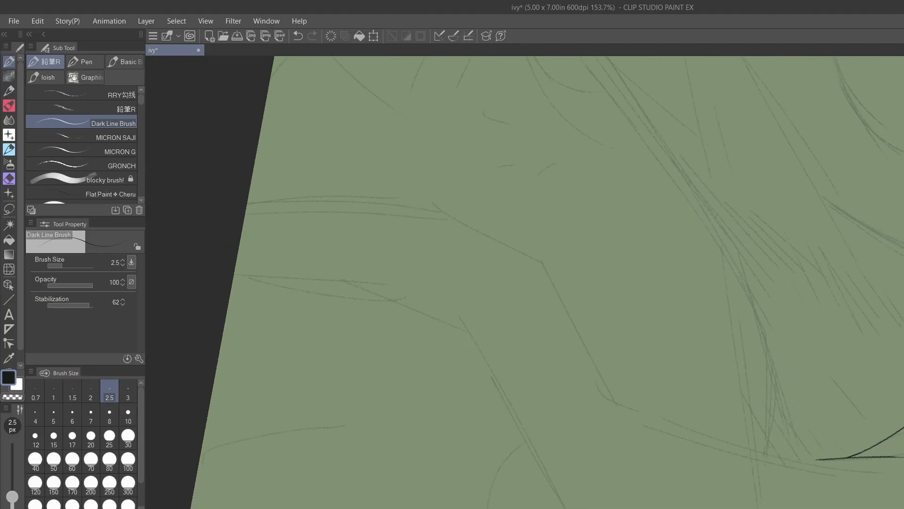
mouse_move(441, 203)
mouse_down()
mouse_move(554, 252)
mouse_move(629, 420)
mouse_up()
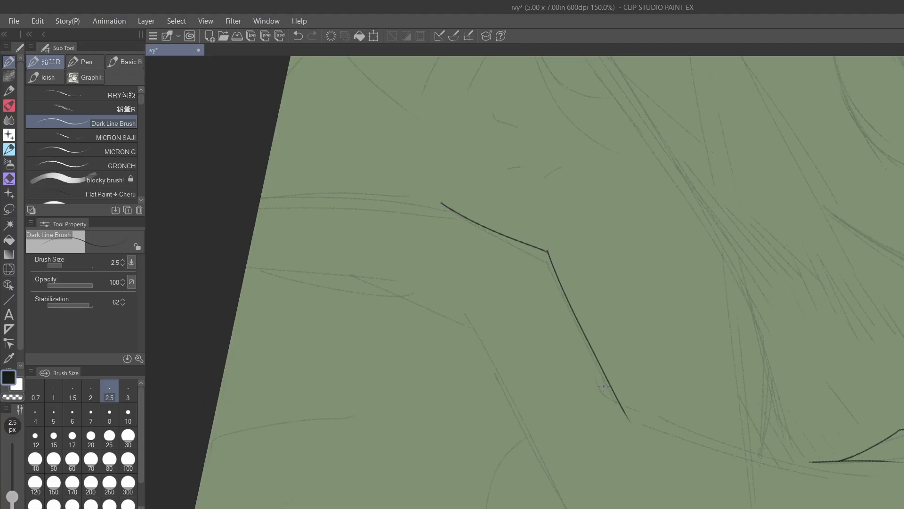
mouse_move(594, 372)
mouse_down()
mouse_move(605, 397)
mouse_move(655, 421)
mouse_up()
scroll(736, 294, down, 2)
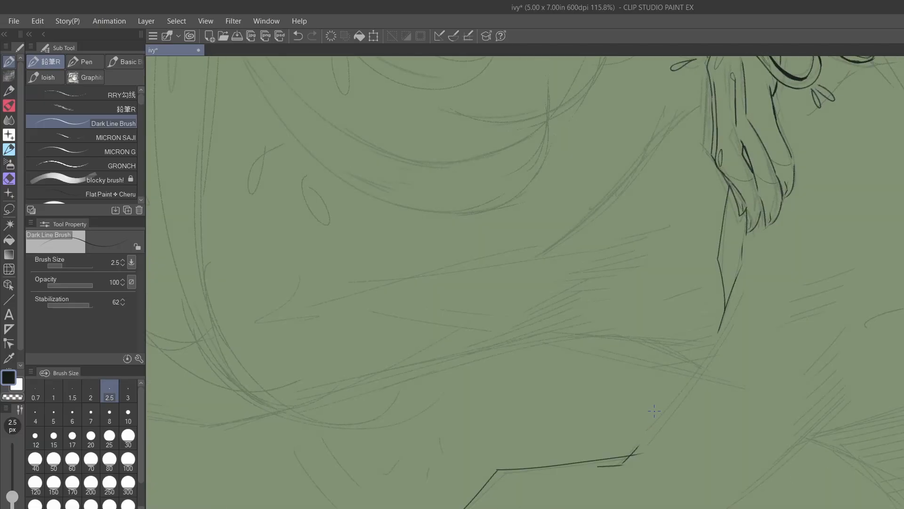
- Undo the last branch strokes and re-ink the upper contour from the fingertips outward, adding the lower contour beneath it
key(ctrl+z)
key(ctrl+z)
key(ctrl+z)
drag(719, 329, 617, 455)
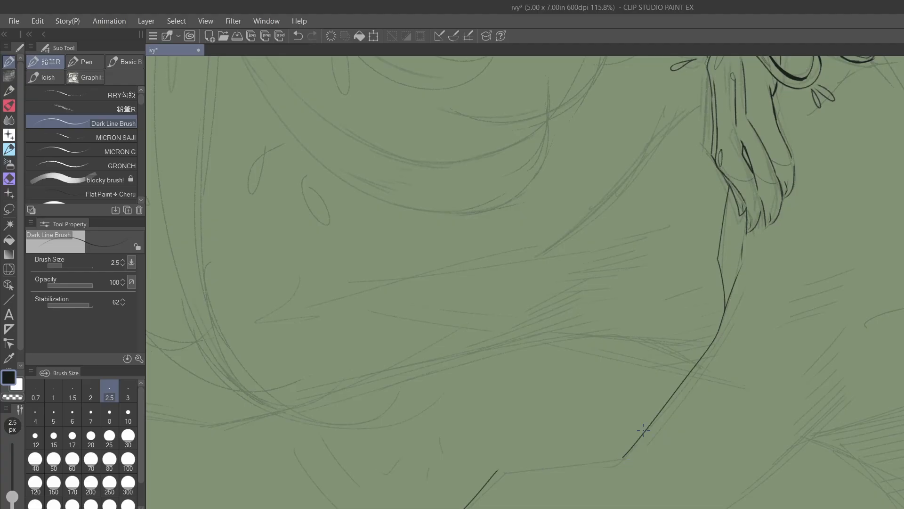
scroll(617, 454, up, 3)
mouse_move(590, 388)
mouse_down()
mouse_move(558, 356)
mouse_move(517, 261)
mouse_up()
mouse_move(486, 190)
mouse_down()
mouse_move(522, 275)
mouse_move(313, 364)
mouse_move(353, 387)
mouse_move(510, 349)
mouse_move(604, 377)
mouse_move(819, 488)
mouse_move(664, 456)
mouse_move(789, 402)
mouse_up()
scroll(572, 164, down, 1)
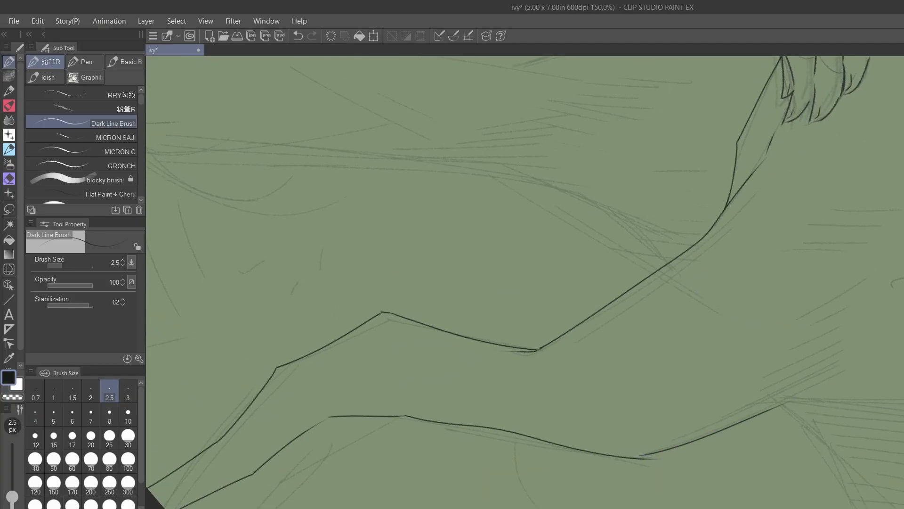
- Rework the end of the branch's lower contour, extending it in a rising line toward the hatched fork
key(ctrl+z)
key(ctrl+z)
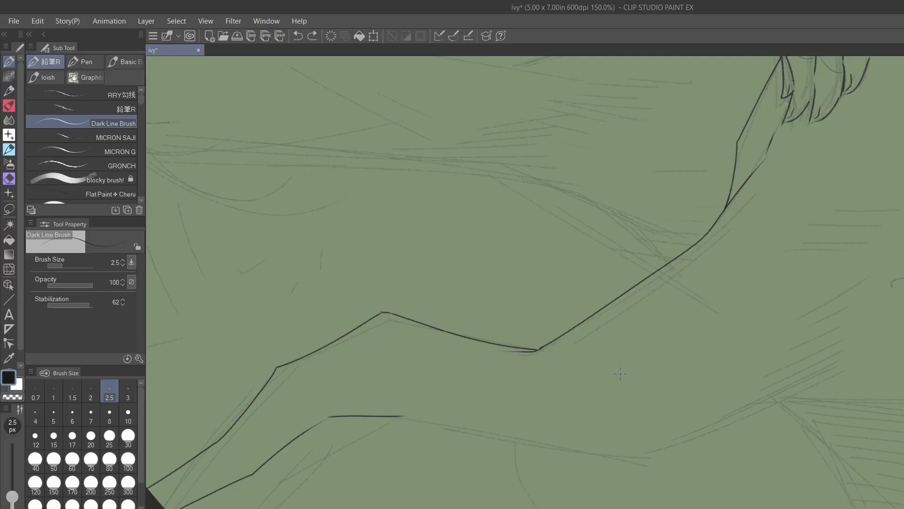
key(ctrl+y)
drag(612, 464, 814, 401)
key(ctrl+z)
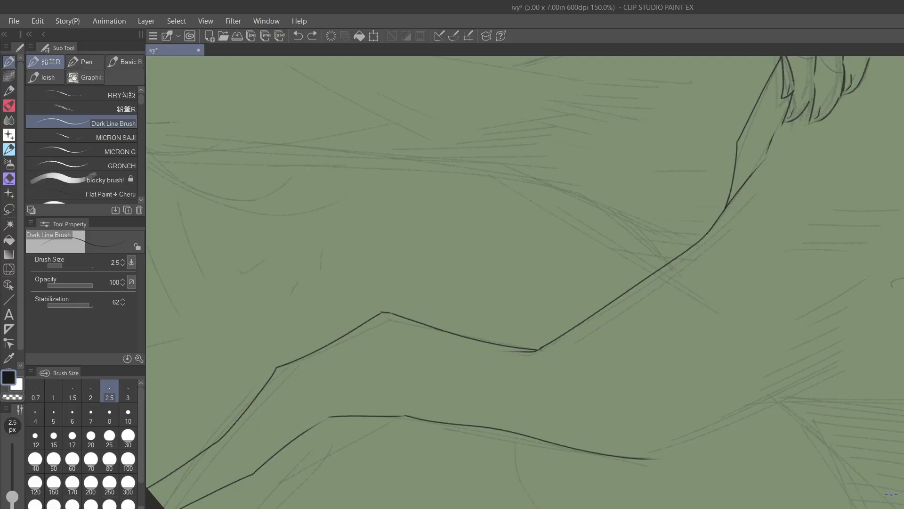
mouse_move(613, 464)
mouse_down()
mouse_move(782, 401)
mouse_move(903, 404)
mouse_up()
mouse_move(756, 399)
mouse_down()
mouse_move(521, 375)
mouse_move(509, 289)
mouse_move(520, 269)
mouse_up()
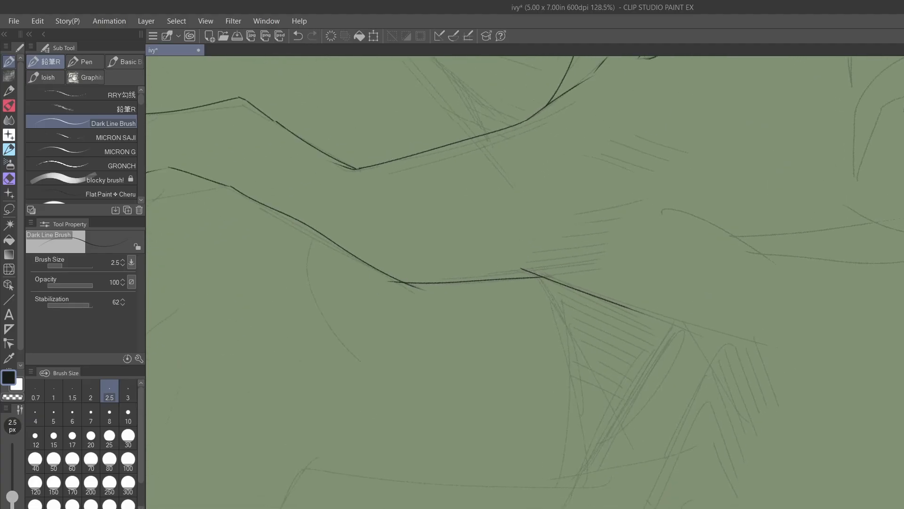
- Extend the branch's lower contour past the hatched area and ink the angled fork lines descending from it
drag(487, 140, 490, 156)
drag(653, 334, 782, 368)
drag(689, 339, 754, 437)
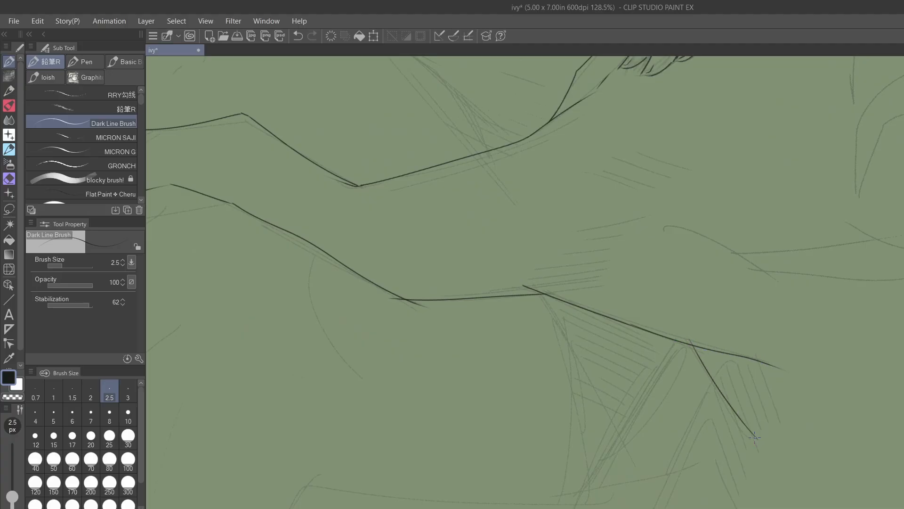
drag(712, 378, 655, 481)
drag(757, 439, 801, 333)
drag(525, 283, 544, 251)
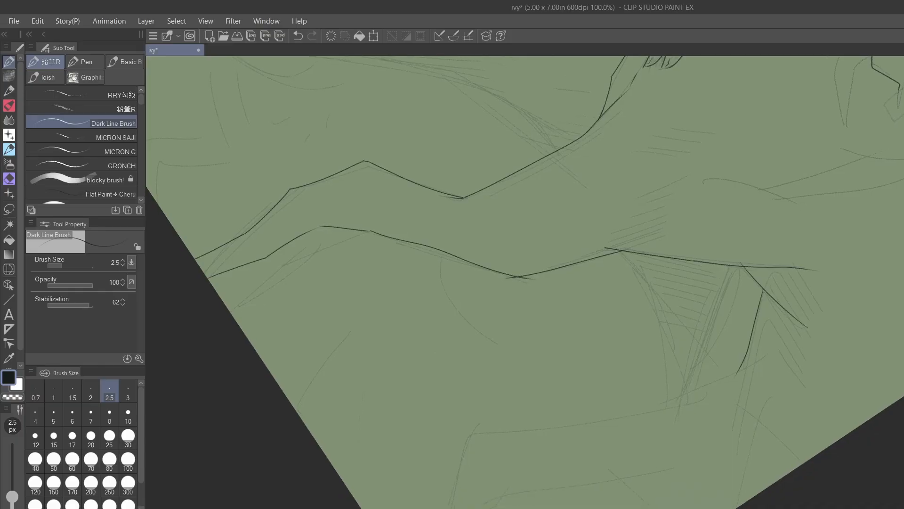
- Ink the jagged upper and inner contours of the second branch below the fork, near the canvas's bottom-left corner
mouse_move(767, 353)
mouse_down()
mouse_move(598, 419)
mouse_move(606, 418)
mouse_move(463, 435)
mouse_move(432, 481)
mouse_move(428, 508)
mouse_up()
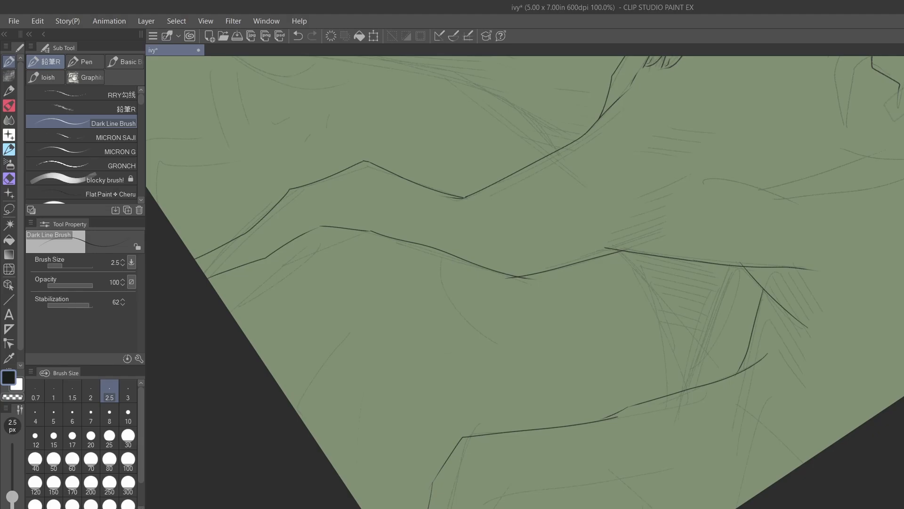
drag(449, 476, 440, 508)
mouse_move(455, 462)
mouse_down()
mouse_move(524, 443)
mouse_move(624, 462)
mouse_up()
mouse_move(702, 474)
mouse_down()
mouse_move(609, 463)
mouse_move(644, 484)
mouse_move(705, 489)
mouse_move(697, 508)
mouse_up()
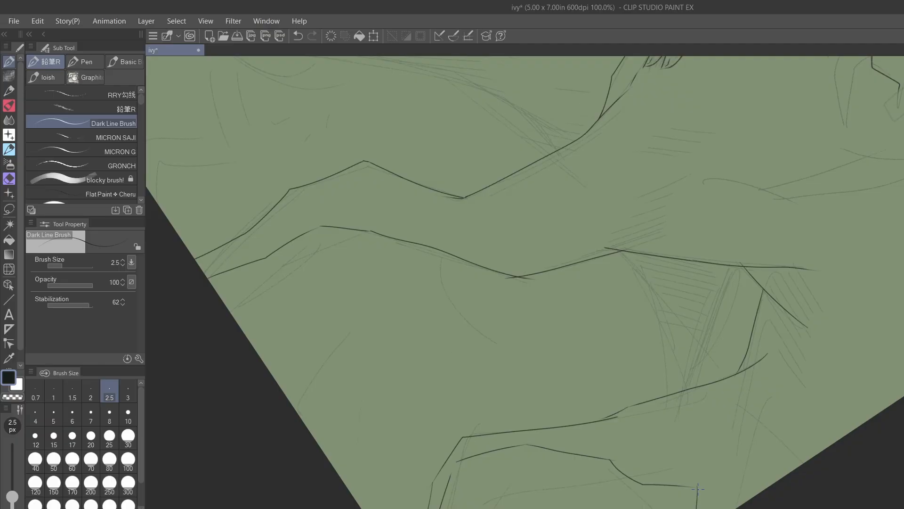
scroll(525, 283, down, 3)
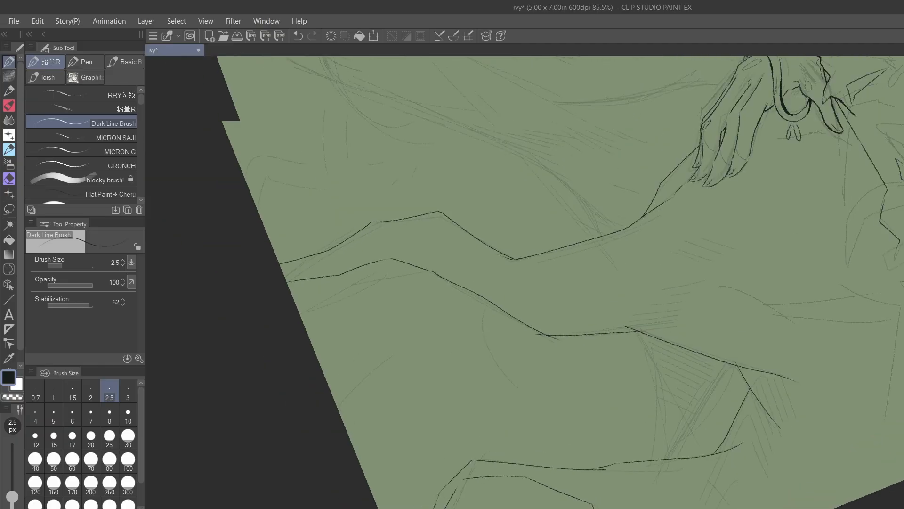
scroll(525, 282, down, 1)
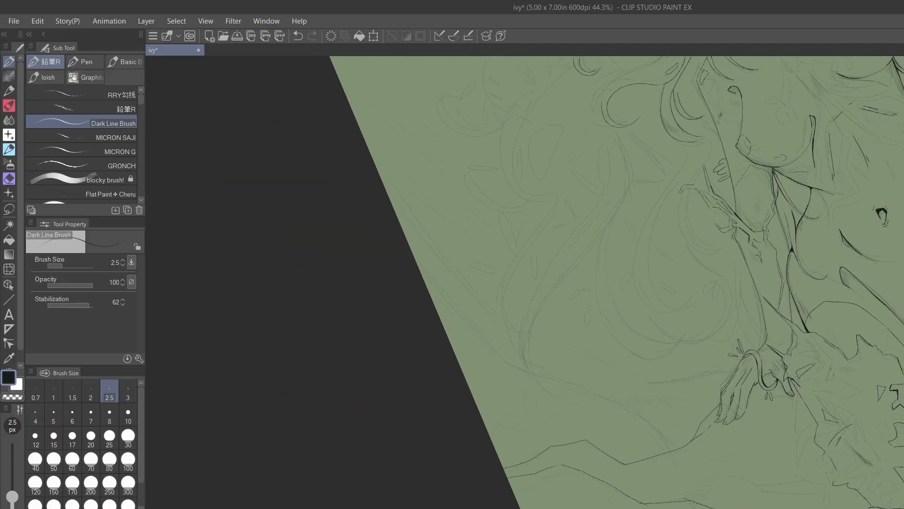
scroll(636, 282, down, 1)
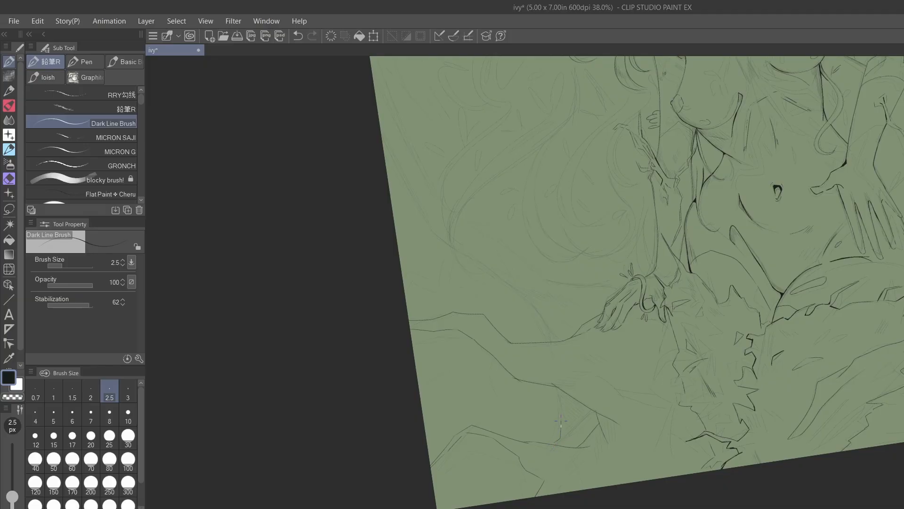
- Ink the long curve descending onto the main branch and the shallow curve running into the back of the resting hand
drag(561, 420, 557, 402)
drag(548, 341, 547, 320)
drag(456, 247, 535, 304)
scroll(545, 300, up, 2)
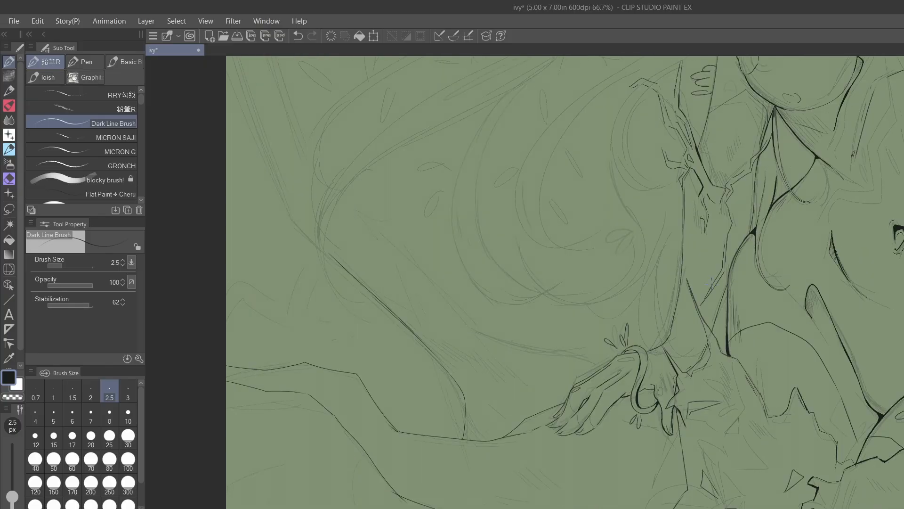
drag(454, 320, 593, 362)
scroll(464, 277, down, 1)
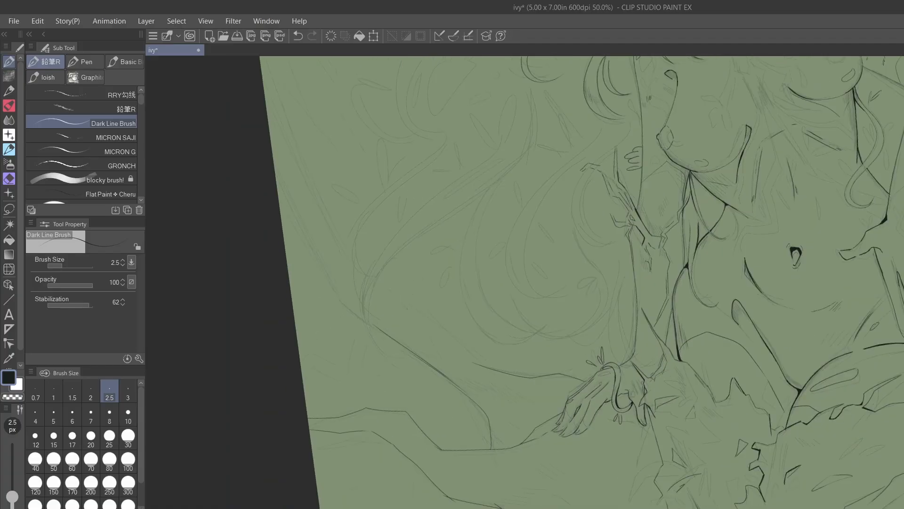
- Ink the outer and inner curves of the long hair lock sweeping down beside the arm, redoing the inner curve
scroll(622, 292, down, 1)
scroll(622, 292, up, 1)
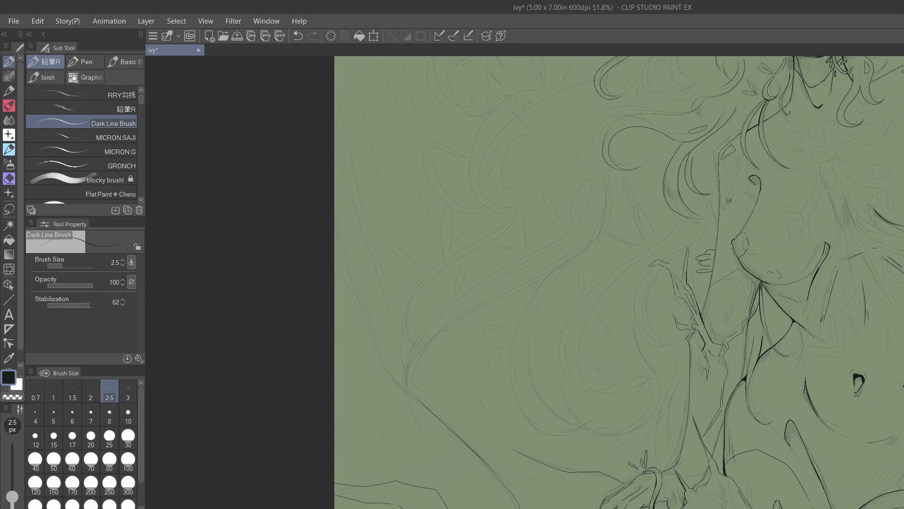
scroll(451, 282, up, 1)
mouse_move(497, 248)
mouse_down()
mouse_move(385, 395)
mouse_move(426, 453)
mouse_up()
mouse_move(434, 314)
mouse_down()
mouse_move(396, 391)
mouse_move(448, 468)
mouse_up()
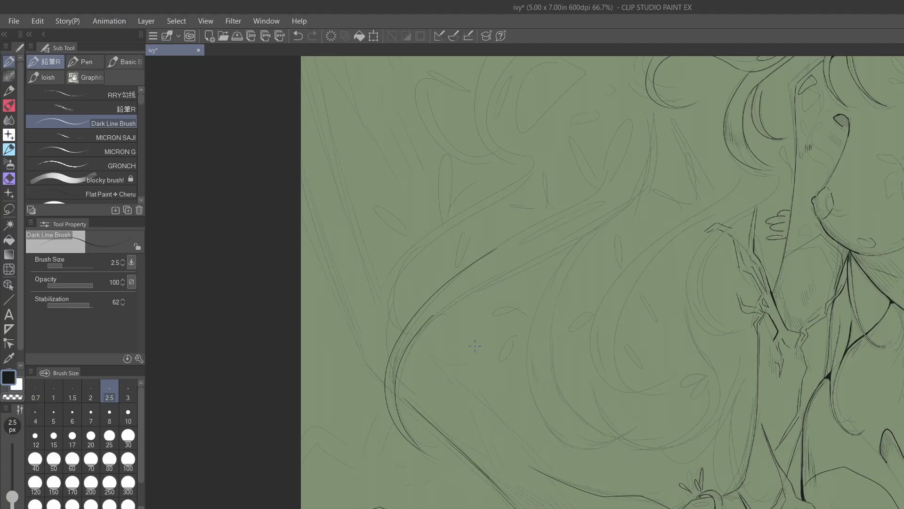
key(ctrl+z)
mouse_move(504, 257)
mouse_down()
mouse_move(400, 386)
mouse_move(443, 459)
mouse_up()
mouse_move(415, 340)
mouse_down()
mouse_move(469, 292)
mouse_move(571, 246)
mouse_move(658, 179)
mouse_up()
- Ink the long lock's upper edge up to a pointed bend, undoing and redrawing the stroke until it flows
mouse_move(495, 248)
mouse_down()
mouse_move(636, 147)
mouse_move(485, 253)
mouse_move(578, 194)
mouse_move(598, 160)
mouse_up()
key(ctrl+z)
key(ctrl+z)
key(ctrl+z)
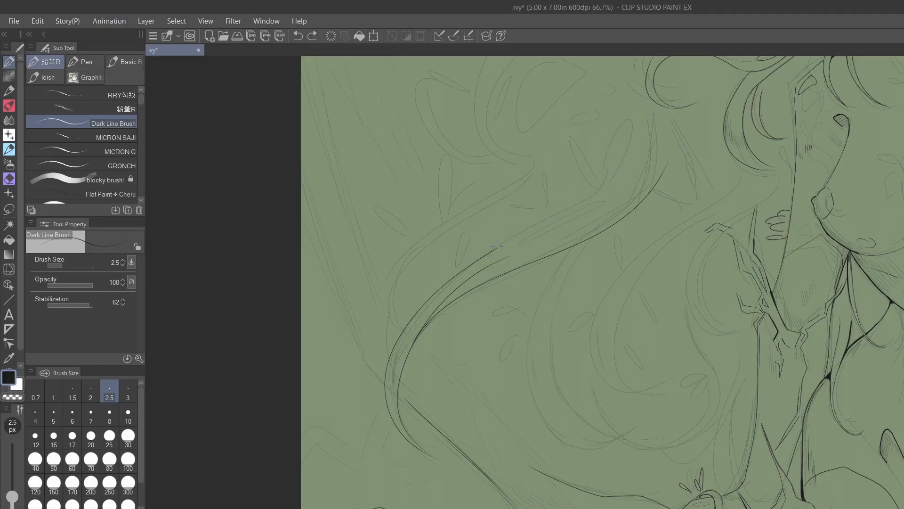
mouse_move(497, 250)
mouse_down()
mouse_move(534, 226)
mouse_move(604, 151)
mouse_up()
key(ctrl+z)
mouse_move(496, 250)
mouse_down()
mouse_move(543, 221)
mouse_move(603, 150)
mouse_move(593, 193)
mouse_move(482, 252)
mouse_up()
key(ctrl+z)
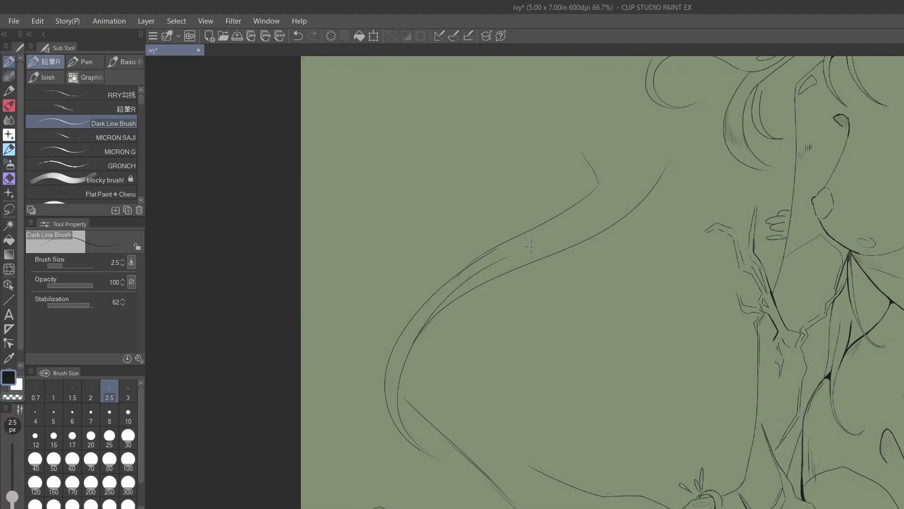
- Erase the stray inner line and overlapping stroke ends along the long lock with the 40 px eraser
scroll(501, 269, up, 5)
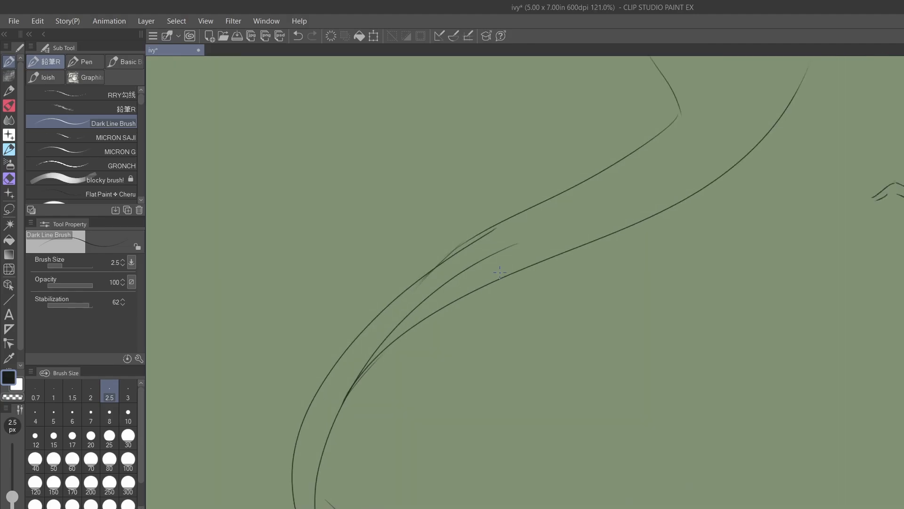
key(e)
mouse_move(510, 247)
mouse_down()
mouse_move(430, 281)
mouse_move(338, 356)
mouse_move(398, 304)
mouse_move(312, 383)
mouse_move(340, 357)
mouse_move(286, 433)
mouse_move(301, 400)
mouse_up()
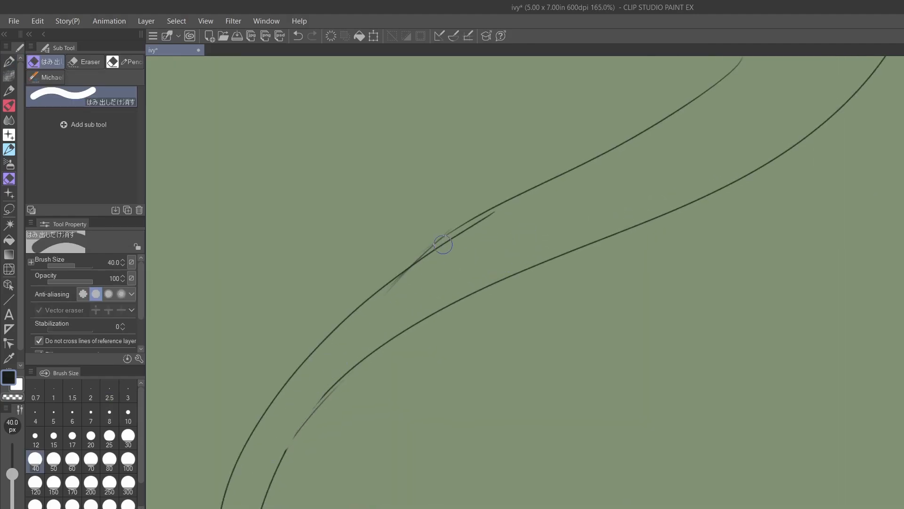
mouse_move(506, 221)
mouse_down()
mouse_move(462, 226)
mouse_move(331, 329)
mouse_move(502, 205)
mouse_move(469, 217)
mouse_move(353, 307)
mouse_move(492, 207)
mouse_up()
- Rejoin the erased gaps in both edges of the long lock using the Dark Line Brush
key(p)
key(ctrl+z)
key(ctrl+z)
key(ctrl+z)
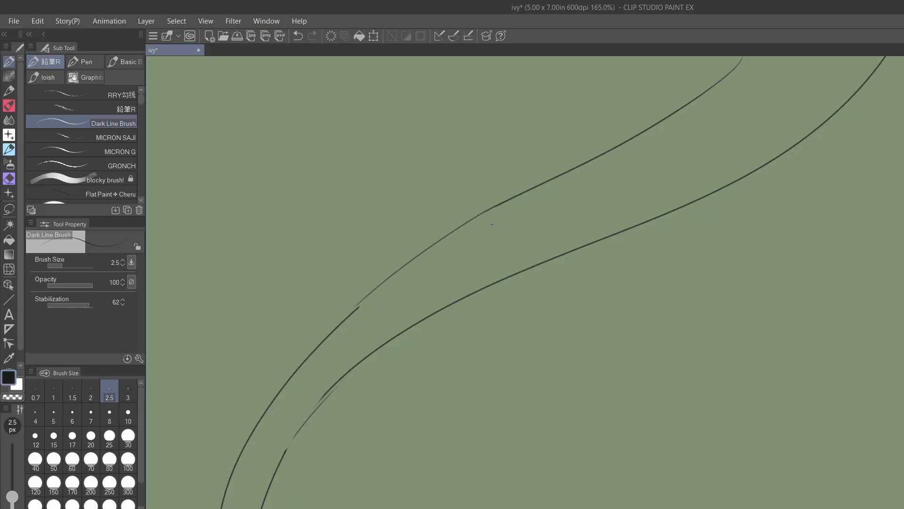
drag(361, 301, 334, 327)
drag(331, 388, 295, 436)
- Add a thin strand line inside the long lock and a small leaf shape near its lower edge
mouse_move(318, 404)
mouse_down()
mouse_move(300, 395)
mouse_move(505, 242)
mouse_move(560, 216)
mouse_up()
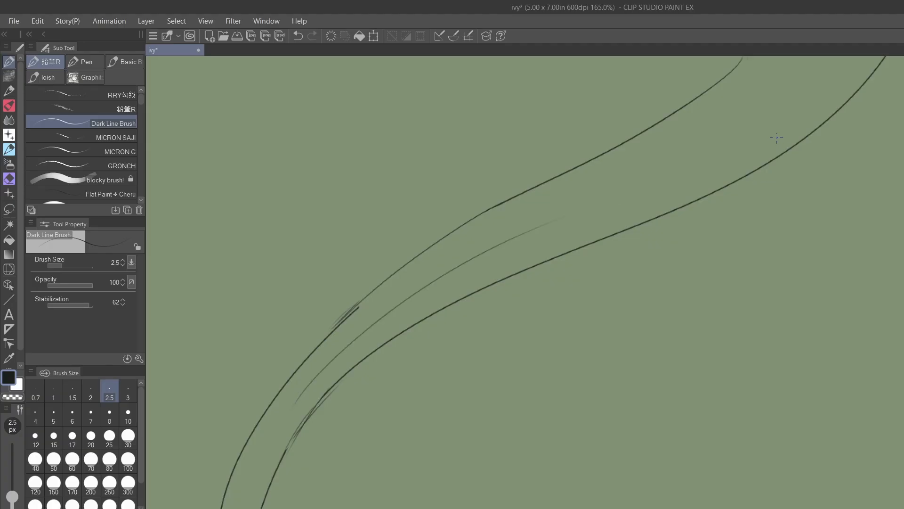
mouse_move(815, 105)
mouse_down()
mouse_move(750, 132)
mouse_move(757, 148)
mouse_move(814, 107)
mouse_up()
scroll(525, 282, down, 3)
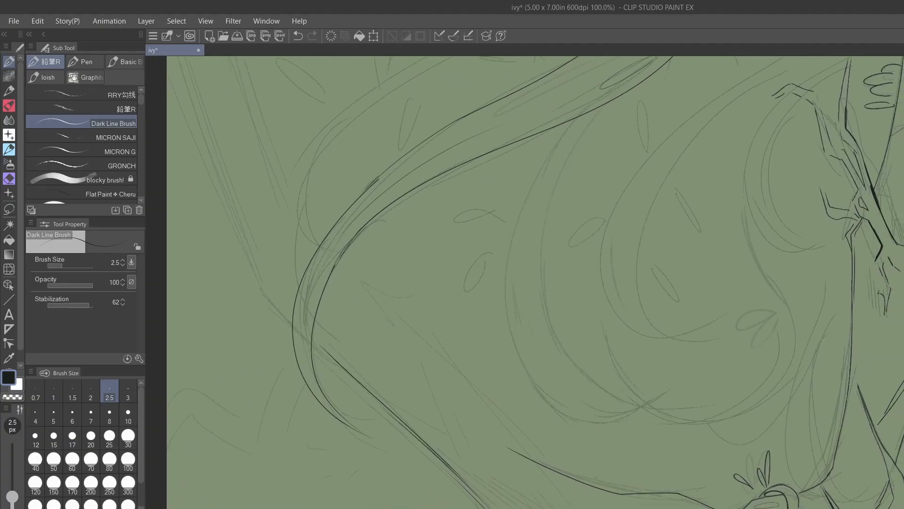
- Ink two parallel curves of the rounded hair curl hanging beneath the long lock
mouse_move(564, 140)
mouse_down()
mouse_move(523, 208)
mouse_move(527, 415)
mouse_move(612, 428)
mouse_up()
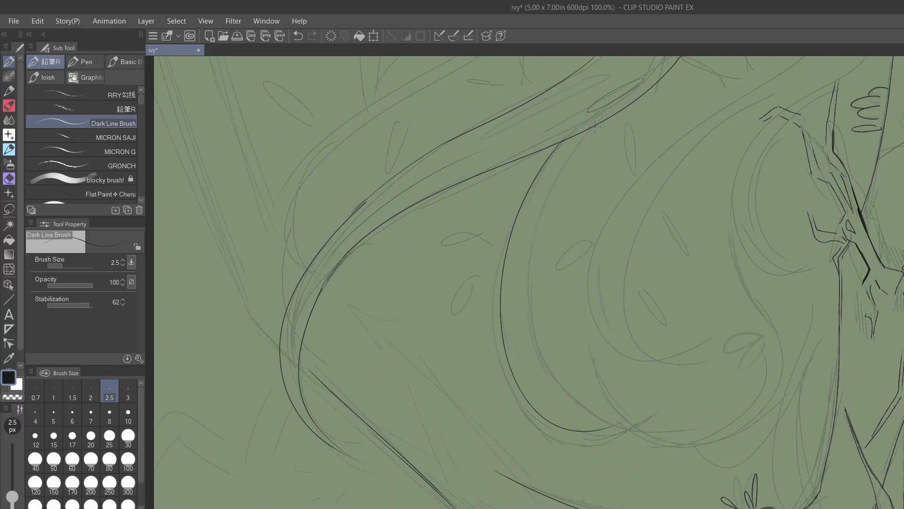
mouse_move(594, 126)
mouse_down()
mouse_move(525, 297)
mouse_move(611, 424)
mouse_move(646, 413)
mouse_up()
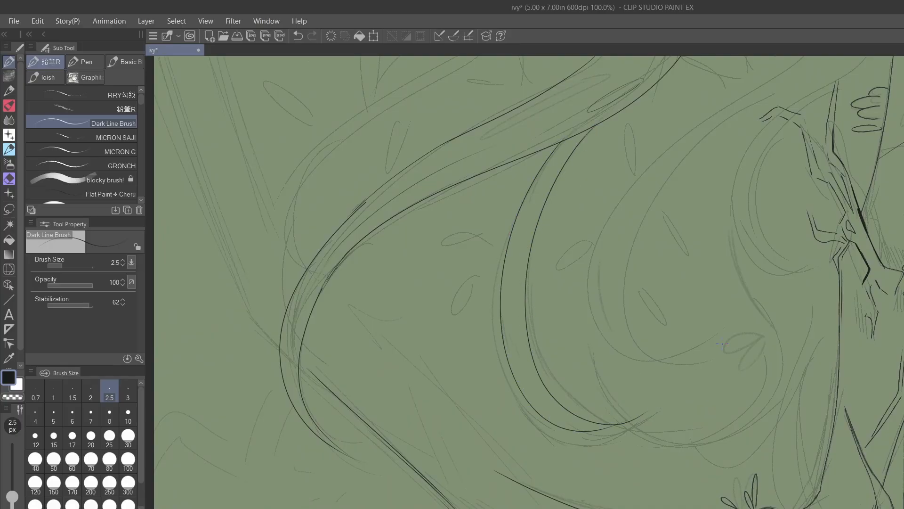
scroll(722, 344, down, 2)
- Ink the wide hair strand sweeping out from the lock beside the neck and curving downward, redoing it once
mouse_move(578, 222)
mouse_down()
mouse_move(559, 263)
mouse_move(637, 315)
mouse_up()
mouse_move(669, 181)
mouse_down()
mouse_move(579, 323)
mouse_move(617, 412)
mouse_up()
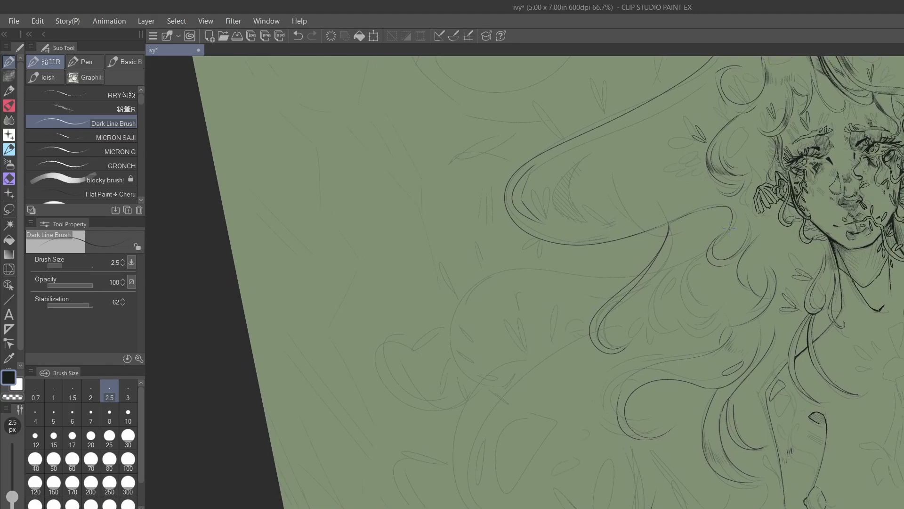
mouse_move(708, 249)
mouse_down()
mouse_move(635, 277)
mouse_move(541, 274)
mouse_move(454, 308)
mouse_move(477, 385)
mouse_up()
key(ctrl+z)
mouse_move(640, 273)
mouse_down()
mouse_move(547, 276)
mouse_move(462, 307)
mouse_move(458, 370)
mouse_move(473, 385)
mouse_up()
- Ink the outer and inner curves of the crescent-shaped lock below the wide strand, redrawing the inner curve
mouse_move(522, 353)
mouse_down()
mouse_move(459, 412)
mouse_move(469, 507)
mouse_up()
drag(484, 418, 471, 500)
key(ctrl+z)
mouse_move(555, 346)
mouse_down()
mouse_move(523, 367)
mouse_move(473, 434)
mouse_move(468, 503)
mouse_up()
key(ctrl+z)
mouse_move(550, 353)
mouse_down()
mouse_move(494, 403)
mouse_move(467, 503)
mouse_up()
- Ink the curve linking the crescent lock to the long lock's pointed bend, plus a strand from there toward the forearm
scroll(525, 282, down, 1)
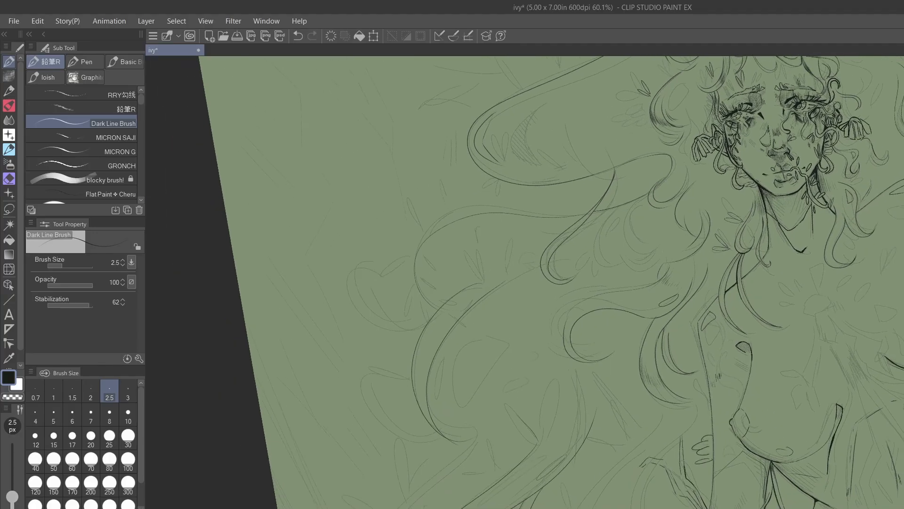
scroll(525, 283, up, 1)
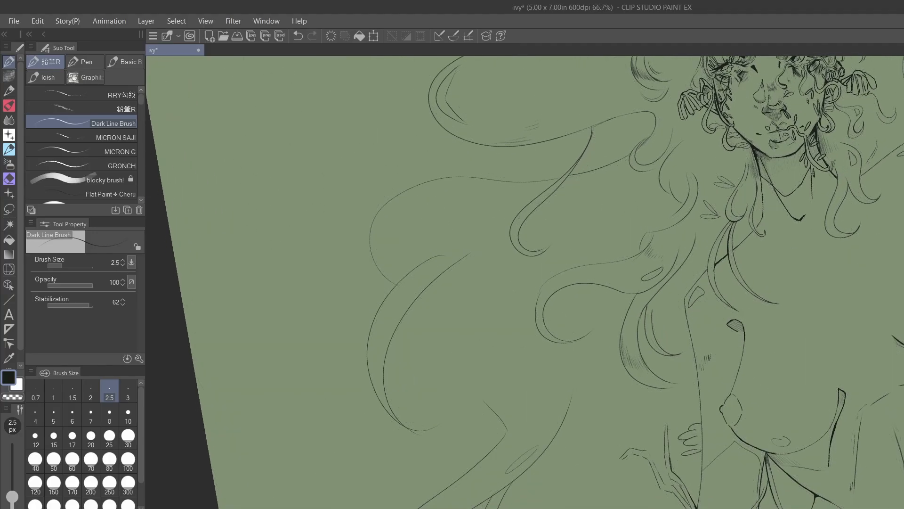
mouse_move(406, 317)
mouse_down()
mouse_move(426, 372)
mouse_move(489, 399)
mouse_up()
scroll(525, 282, down, 3)
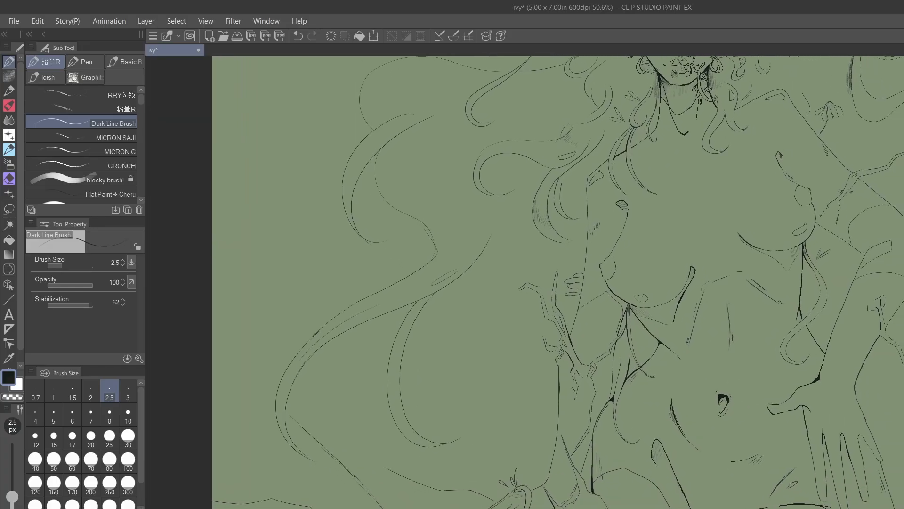
scroll(726, 440, down, 2)
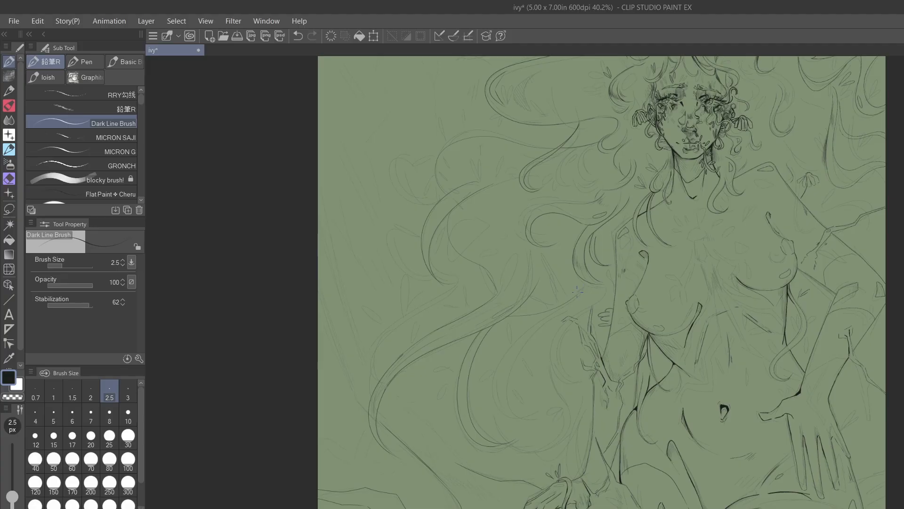
- Ink the group of long curved hair strands fanning out beneath the lock beside the forearm, plus strands running down along the arm
mouse_move(577, 291)
mouse_down()
mouse_move(529, 325)
mouse_move(504, 416)
mouse_up()
mouse_move(563, 308)
mouse_down()
mouse_move(514, 362)
mouse_move(509, 412)
mouse_up()
mouse_move(571, 304)
mouse_down()
mouse_move(553, 319)
mouse_move(554, 379)
mouse_up()
mouse_move(565, 326)
mouse_down()
mouse_move(588, 389)
mouse_move(523, 456)
mouse_move(561, 440)
mouse_move(577, 478)
mouse_up()
drag(581, 424, 578, 461)
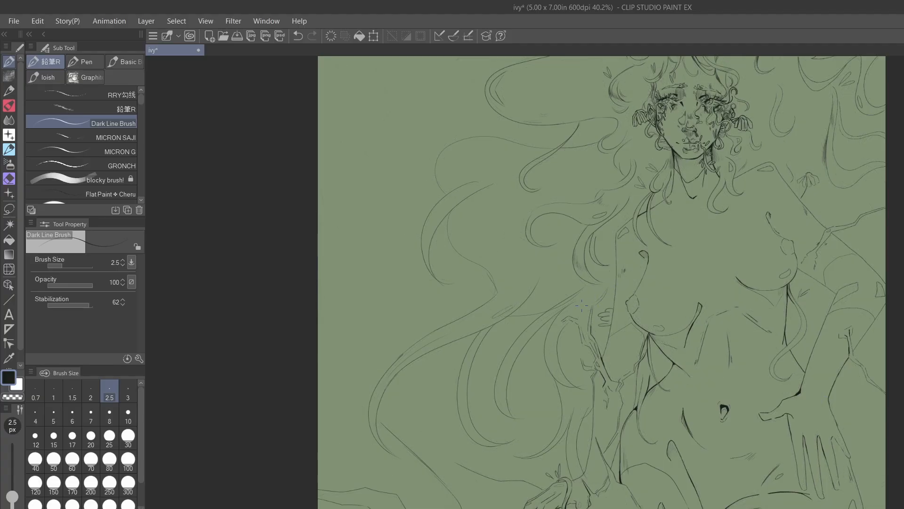
drag(604, 292, 426, 137)
scroll(604, 292, up, 2)
drag(602, 292, 598, 374)
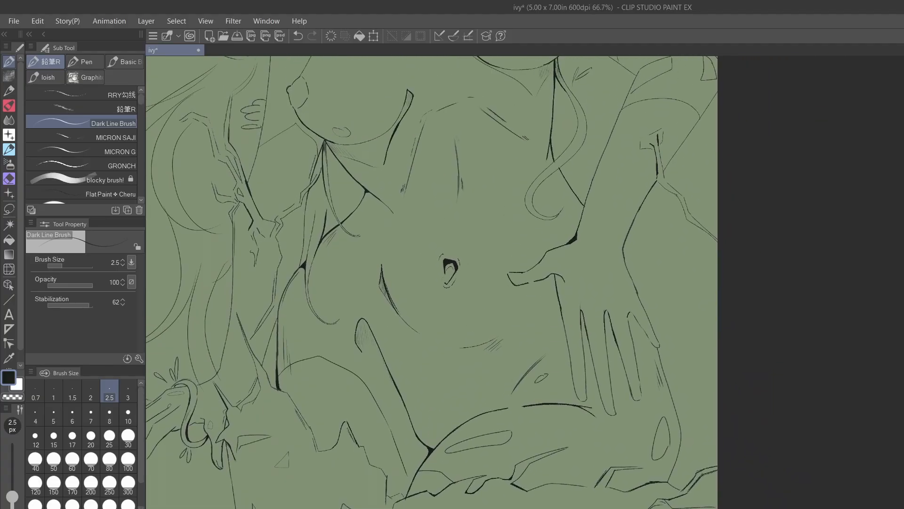
scroll(625, 440, down, 1)
drag(639, 257, 694, 313)
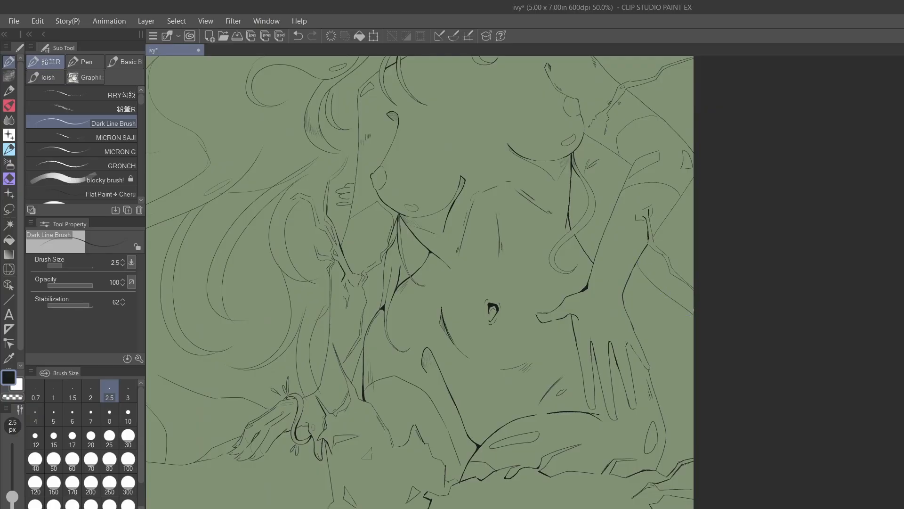
drag(688, 275, 679, 412)
scroll(688, 274, down, 1)
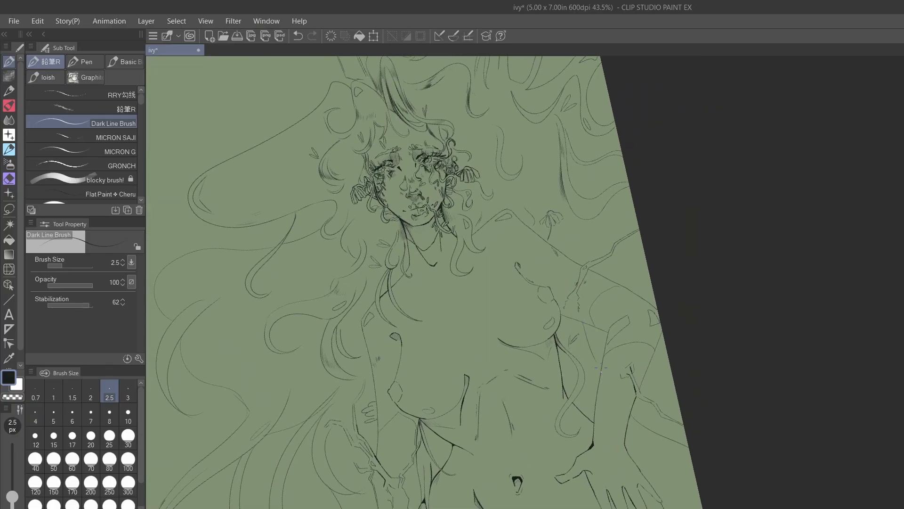
key(ctrl+z)
drag(600, 370, 566, 310)
drag(592, 225, 629, 221)
scroll(766, 167, up, 3)
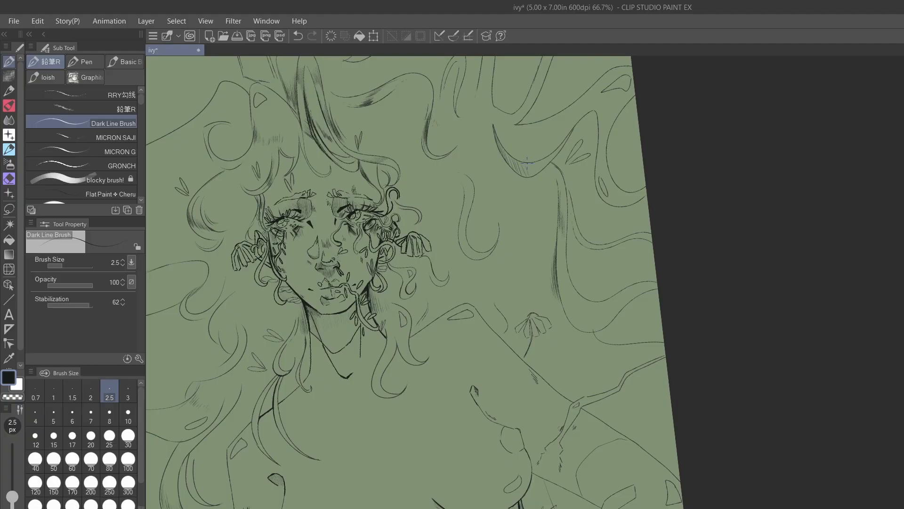
key(ctrl+minus)
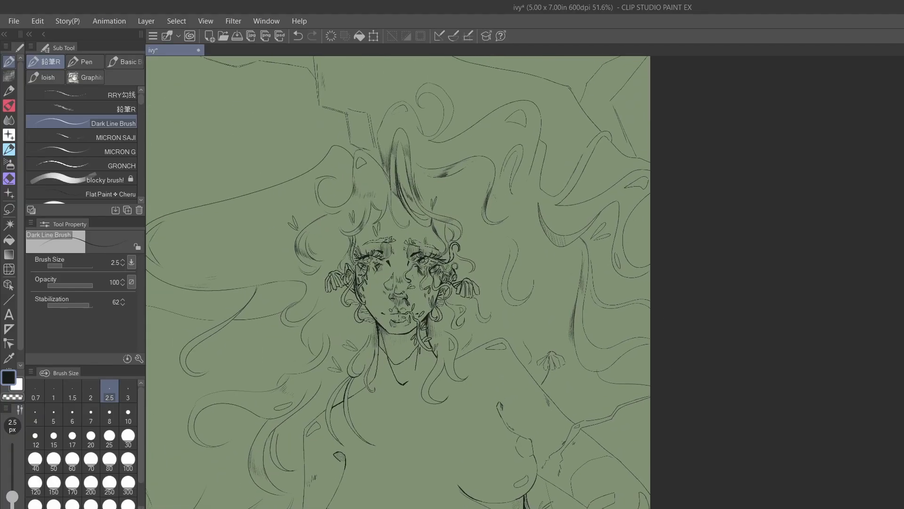
drag(471, 263, 612, 249)
key(ctrl+minus)
key(ctrl+plus)
drag(895, 350, 887, 289)
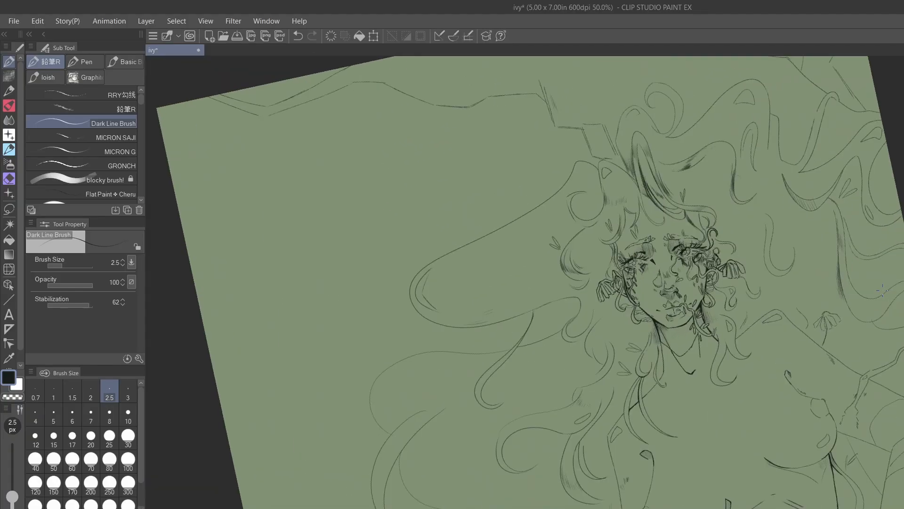
- Ink two thin curves arching over the large looping lock's upper edge and erase the outline where they meet it
key(ctrl+plus)
scroll(856, 334, up, 1)
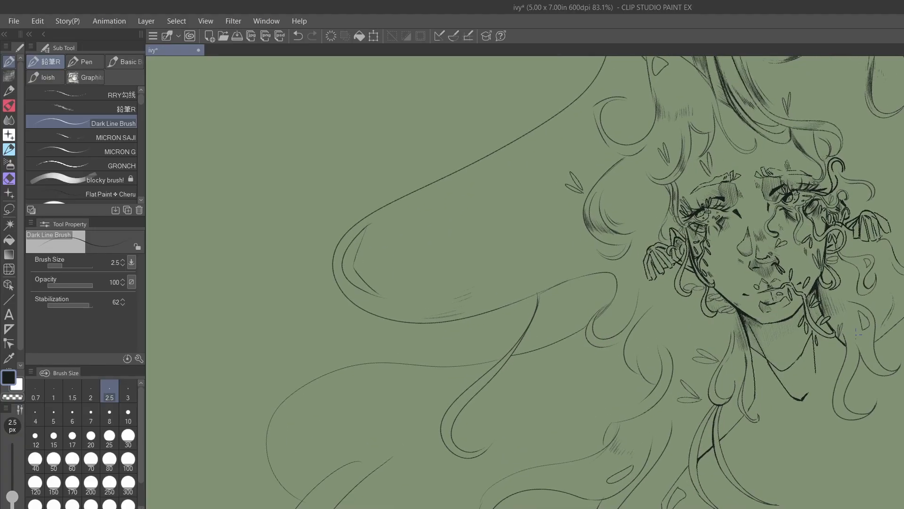
drag(606, 303, 593, 340)
mouse_move(468, 163)
mouse_down()
mouse_move(509, 123)
mouse_move(605, 85)
mouse_move(475, 174)
mouse_up()
key(e)
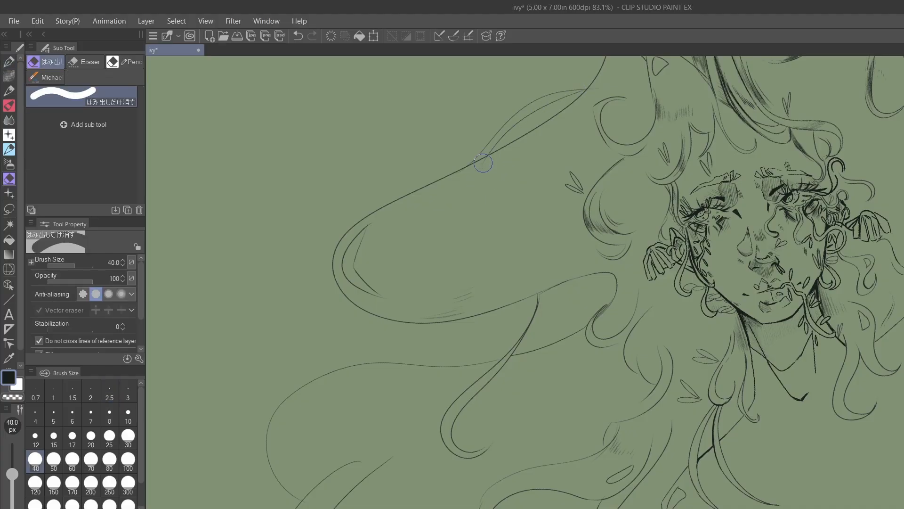
drag(586, 93, 591, 85)
key(p)
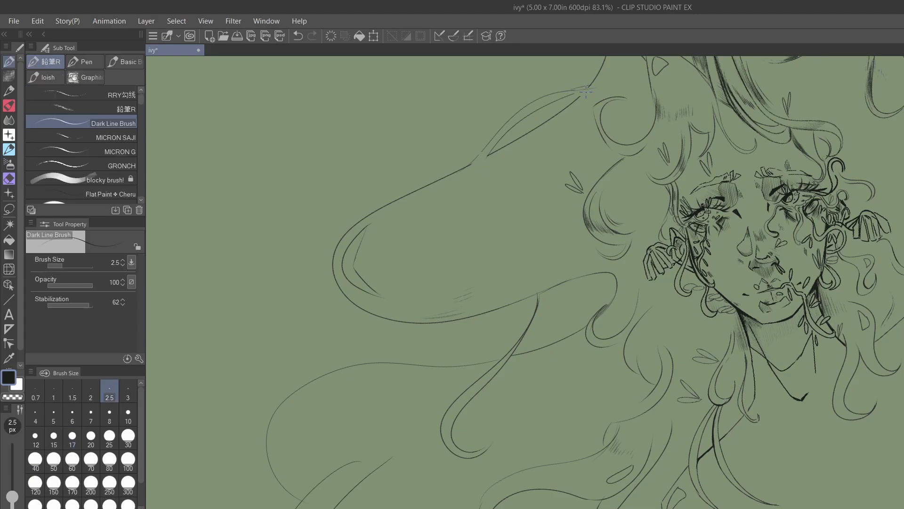
- Undo the last stroke and redraw the joins between the arched strands and the large lock's outline
key(ctrl+z)
scroll(586, 90, up, 6)
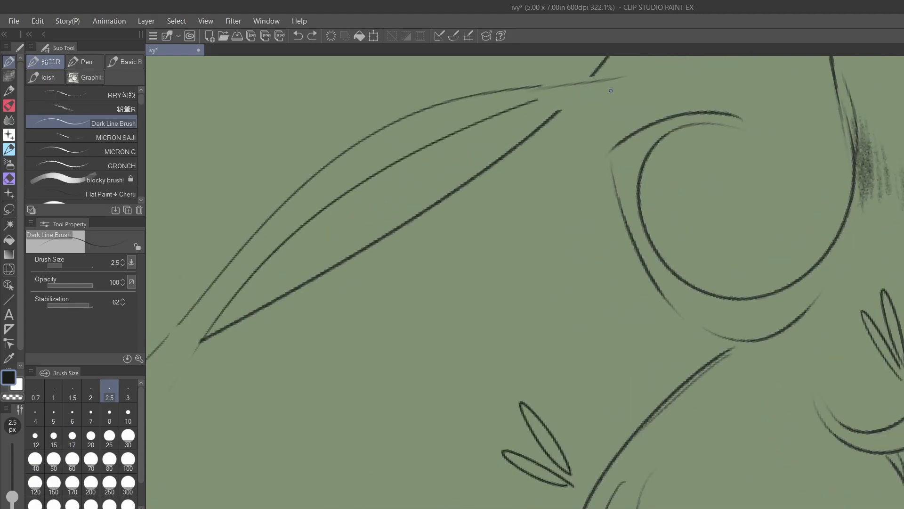
scroll(611, 90, down, 4)
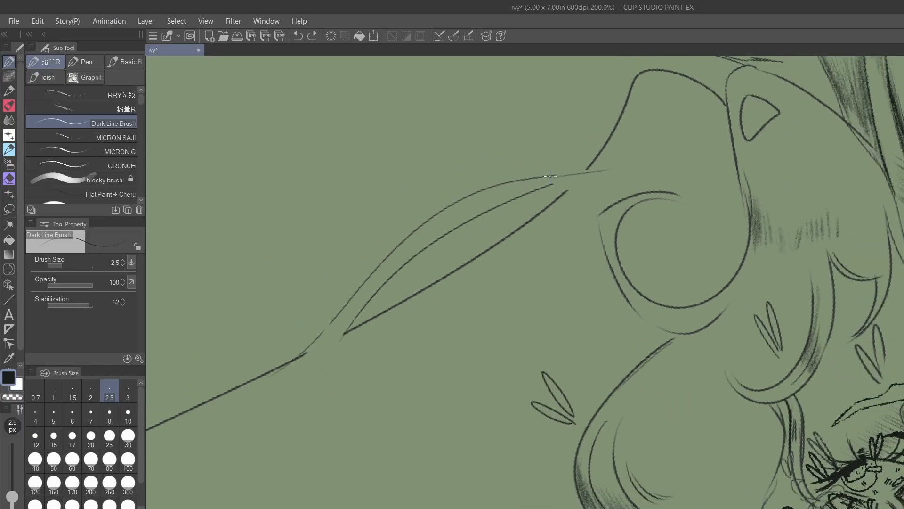
mouse_move(550, 176)
mouse_down()
mouse_move(591, 164)
mouse_move(552, 175)
mouse_move(572, 192)
mouse_move(552, 185)
mouse_move(508, 202)
mouse_up()
scroll(495, 203, down, 2)
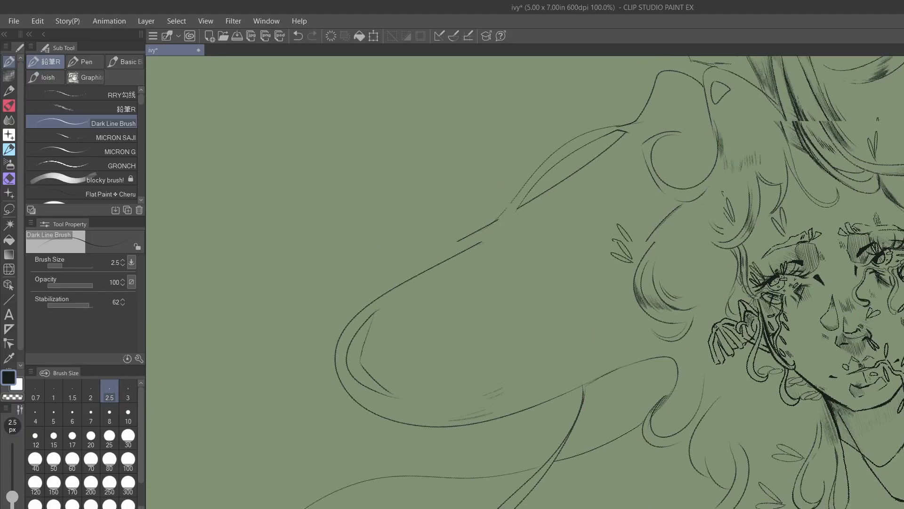
- Ink a narrow leaf-shaped sliver inside the curve beside the crescent-shaped lock
mouse_move(579, 457)
mouse_down()
mouse_move(570, 335)
mouse_move(508, 63)
mouse_up()
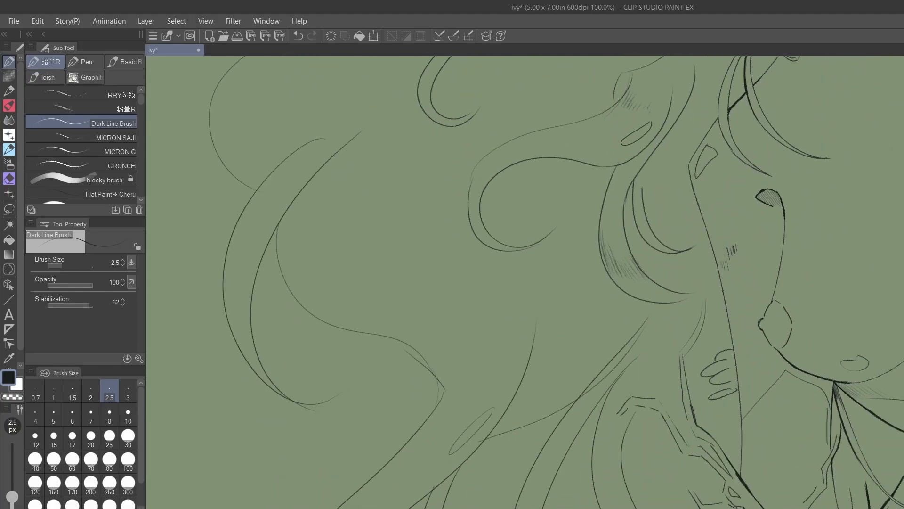
mouse_move(293, 241)
mouse_down()
mouse_move(298, 285)
mouse_move(295, 243)
mouse_up()
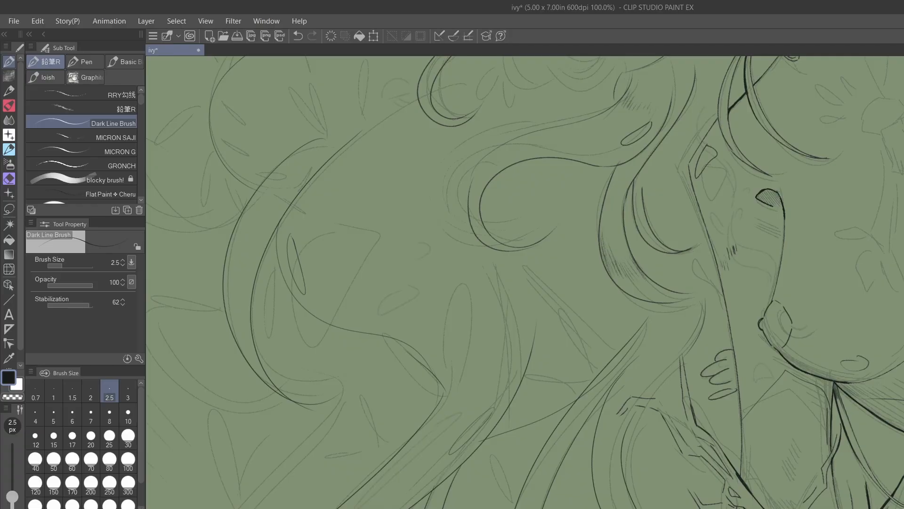
key(ctrl+minus)
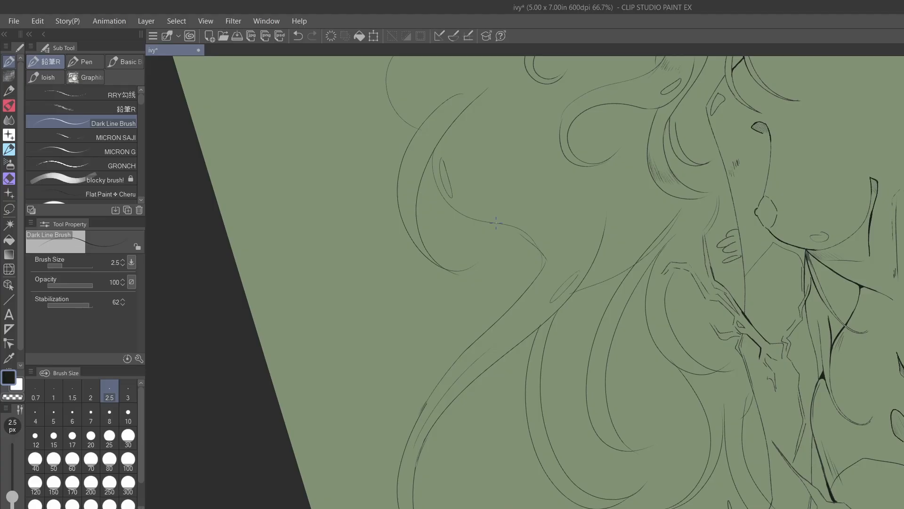
- Ink two curves descending from the wavy strand to the long lower lock, and erase the strand's outline between them
mouse_move(499, 225)
mouse_down()
mouse_move(485, 291)
mouse_move(426, 393)
mouse_up()
drag(491, 222, 428, 409)
key(e)
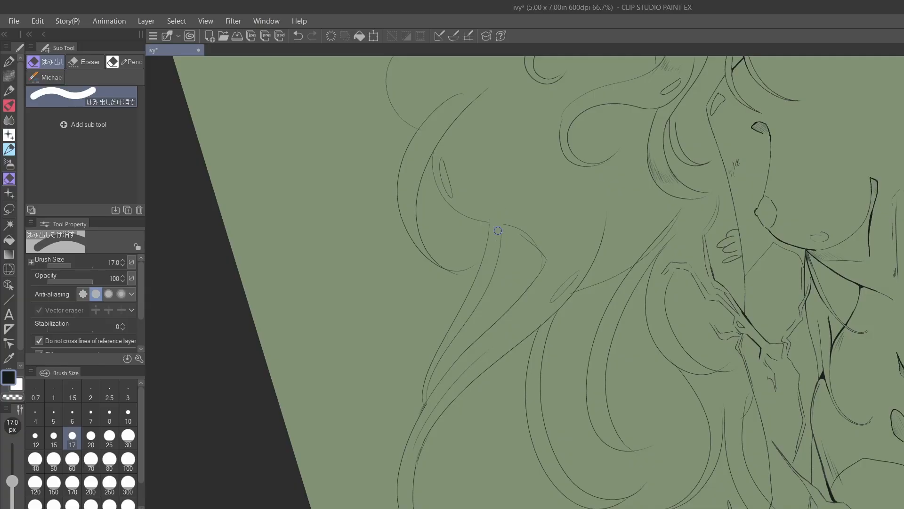
key(p)
drag(500, 226, 469, 198)
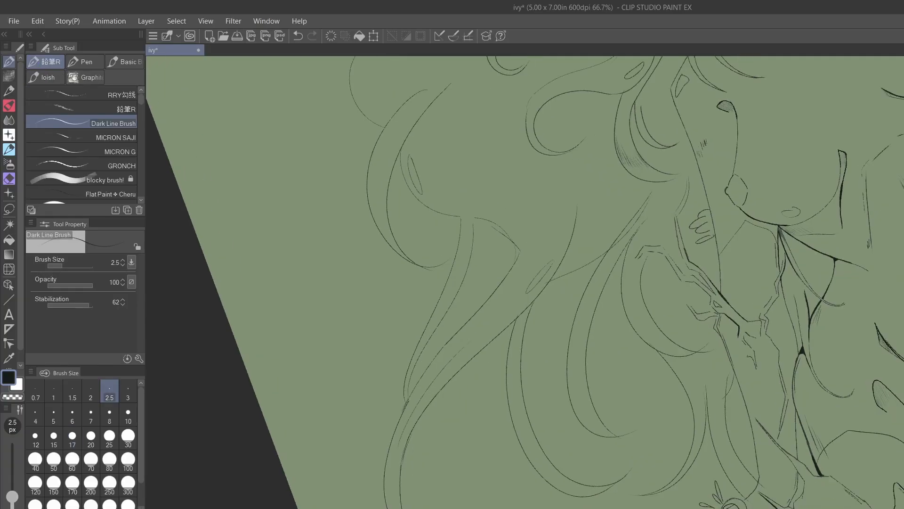
- Ink the long branch sweeping down from the canvas's left edge, behind the hair tips and toward the resting hand
key(ctrl+minus)
key(ctrl+minus)
drag(499, 226, 487, 246)
scroll(796, 458, down, 1)
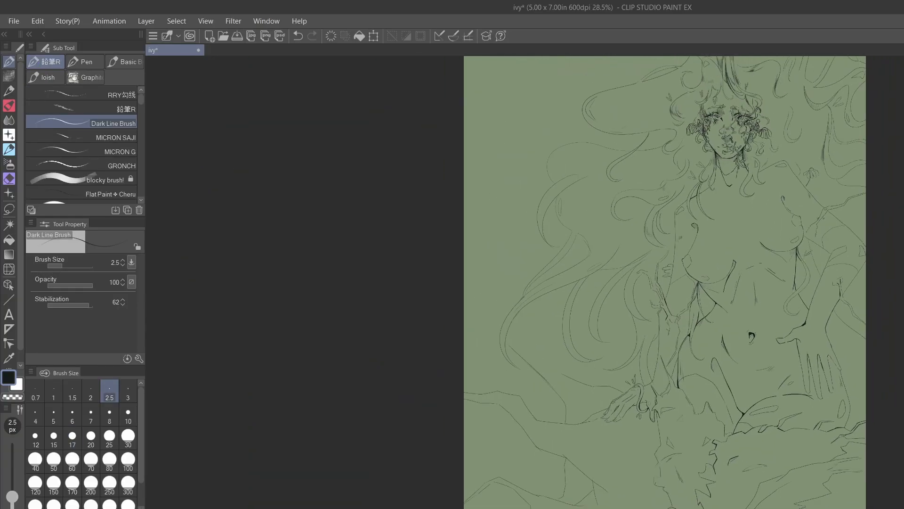
key(p)
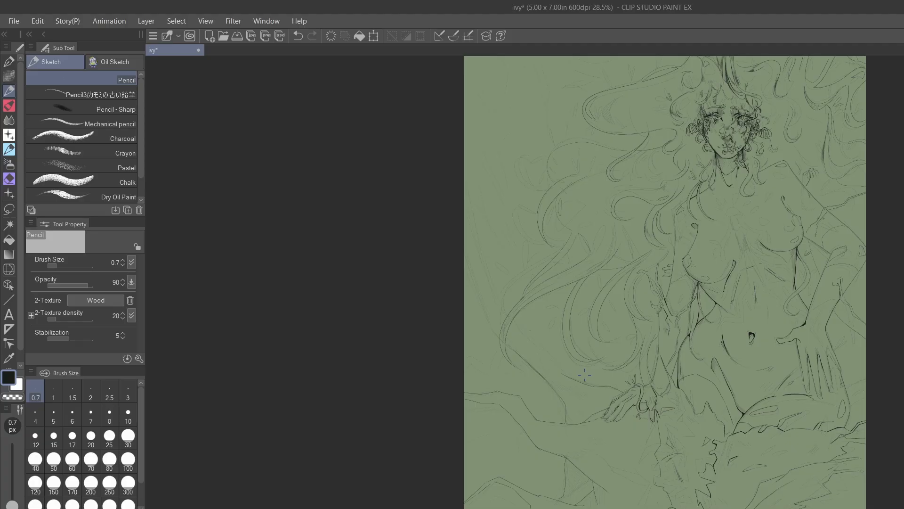
key(p)
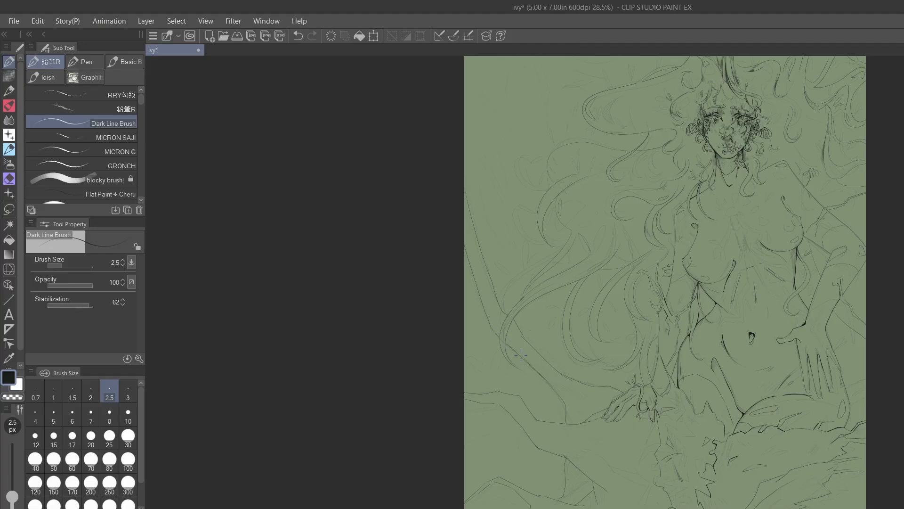
scroll(521, 355, down, 2)
scroll(521, 355, up, 3)
scroll(666, 364, up, 3)
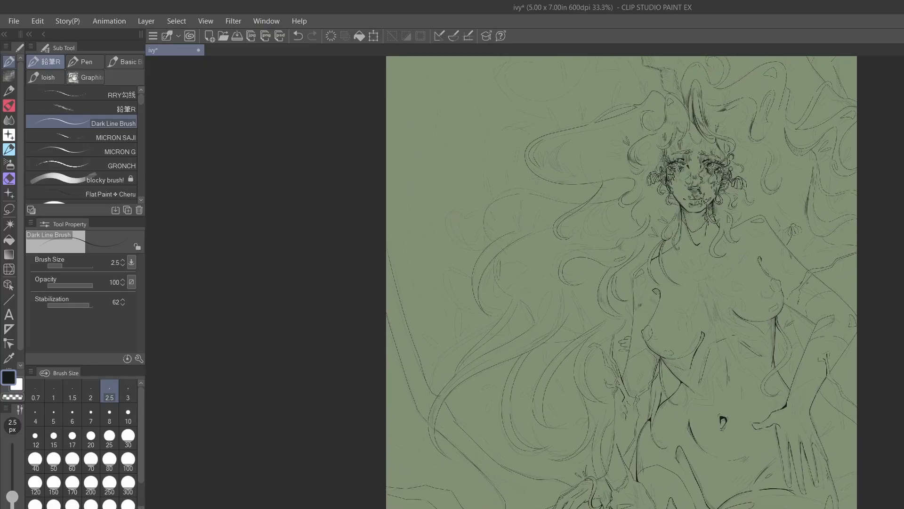
scroll(666, 364, down, 3)
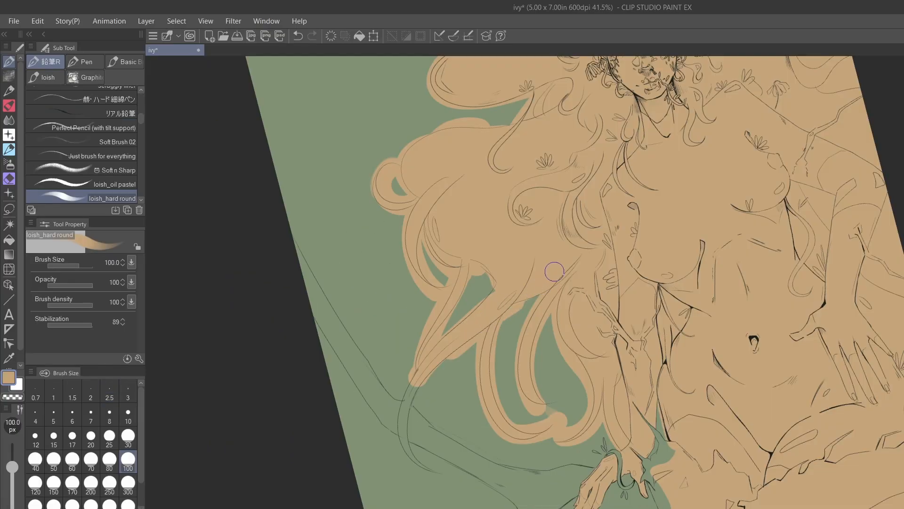
- Set the loish_hard round brush to size 70 and paint tan over the long lower lock's curved tip
key(bracketleft)
key(bracketleft)
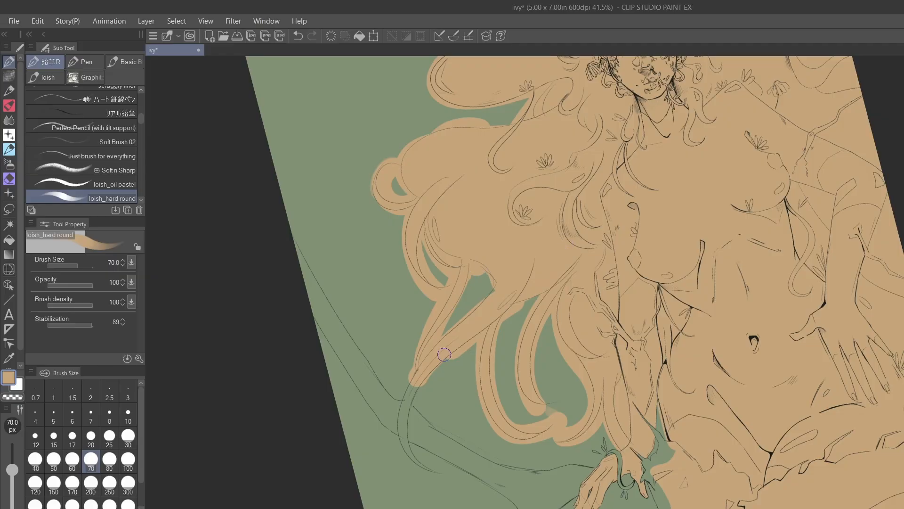
mouse_move(424, 364)
mouse_down()
mouse_move(404, 436)
mouse_move(421, 470)
mouse_move(457, 481)
mouse_up()
- Erase the tan overflow along the upper outline of the rounded hair mass with a size 60 eraser, undoing unwanted strokes
key(e)
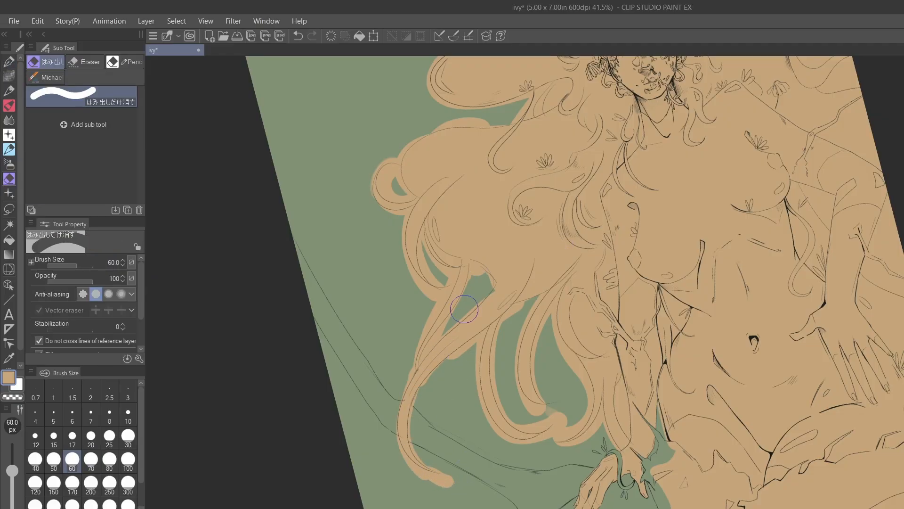
scroll(849, 430, up, 3)
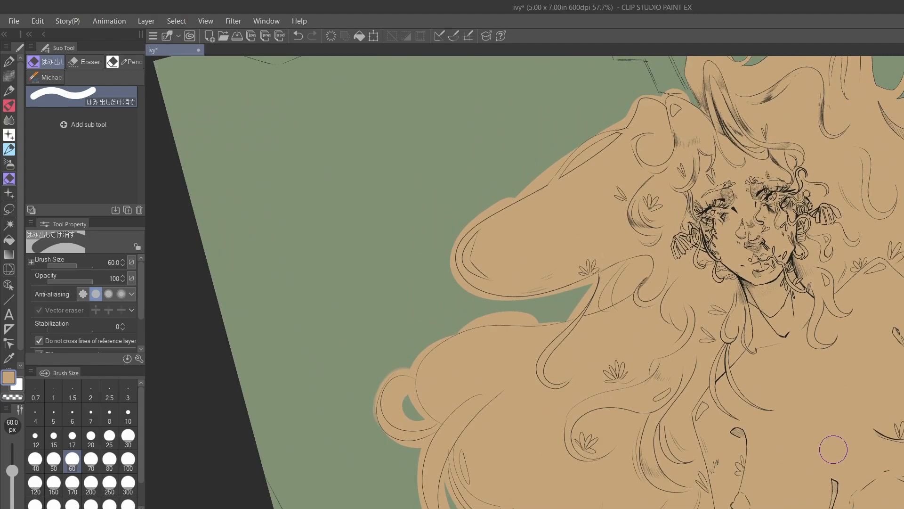
drag(558, 314, 456, 329)
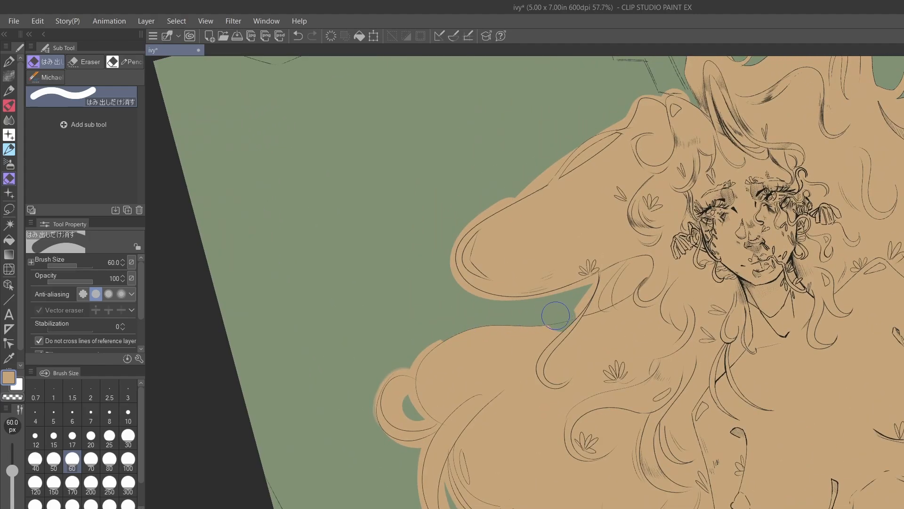
key(ctrl+z)
mouse_move(550, 332)
mouse_down()
mouse_move(508, 320)
mouse_move(437, 333)
mouse_move(407, 362)
mouse_move(393, 415)
mouse_move(401, 397)
mouse_move(438, 419)
mouse_move(446, 385)
mouse_up()
key(ctrl+z)
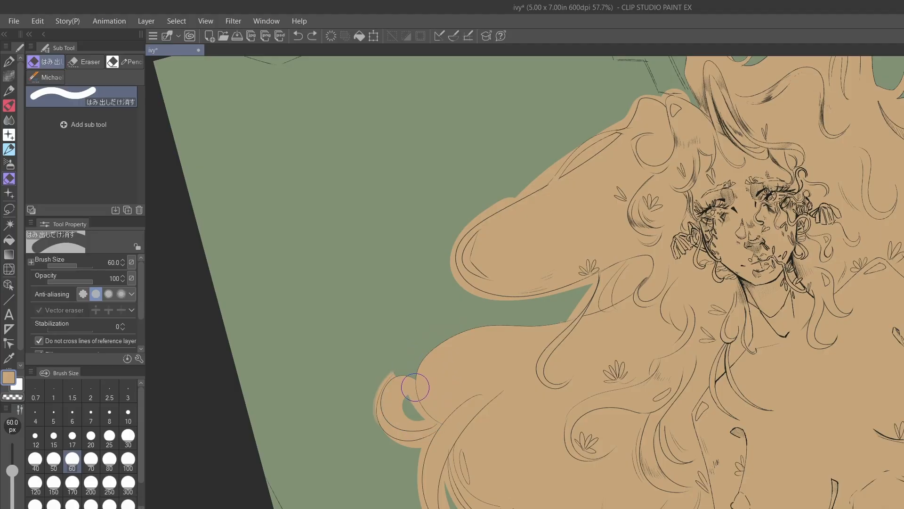
- Reduce the eraser to size 30 and erase the tan from inside the small hair curl and outside its outer outline
key(bracketleft)
key(bracketleft)
key(bracketleft)
mouse_move(391, 389)
mouse_down()
mouse_move(399, 424)
mouse_move(386, 398)
mouse_move(405, 383)
mouse_move(428, 423)
mouse_move(453, 420)
mouse_up()
key(ctrl+z)
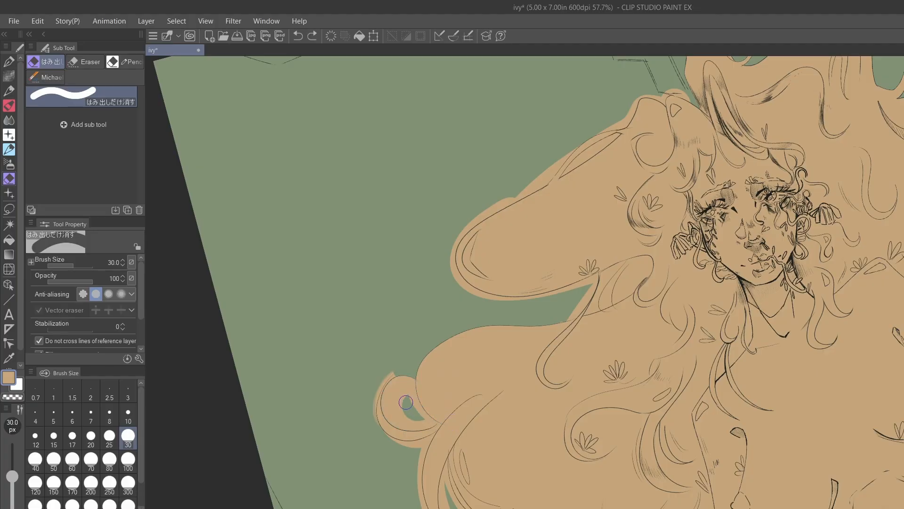
mouse_move(397, 362)
mouse_down()
mouse_move(371, 413)
mouse_move(377, 435)
mouse_up()
mouse_move(408, 393)
mouse_down()
mouse_move(388, 404)
mouse_move(402, 418)
mouse_move(401, 394)
mouse_up()
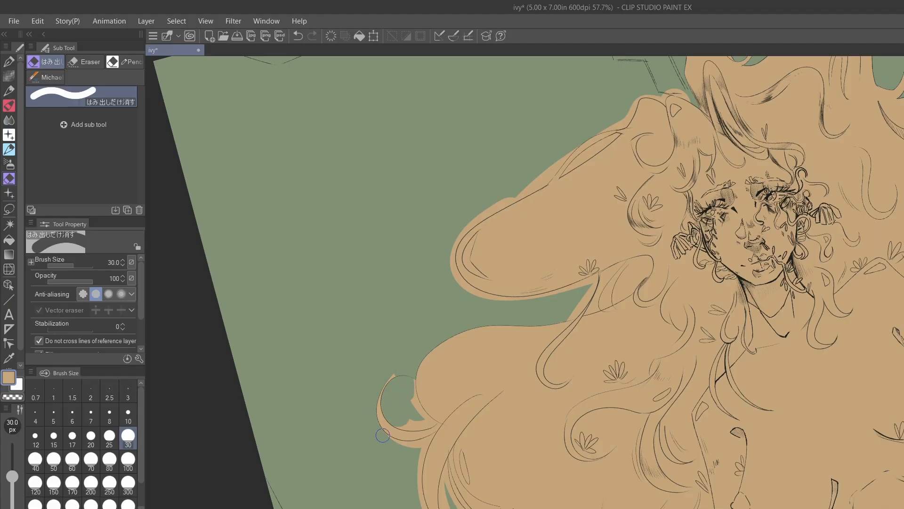
drag(383, 435, 416, 447)
- Erase the tan between the curl's underside and the crescent lock, undoing stray strokes and reducing the eraser to size 25
scroll(423, 420, up, 8)
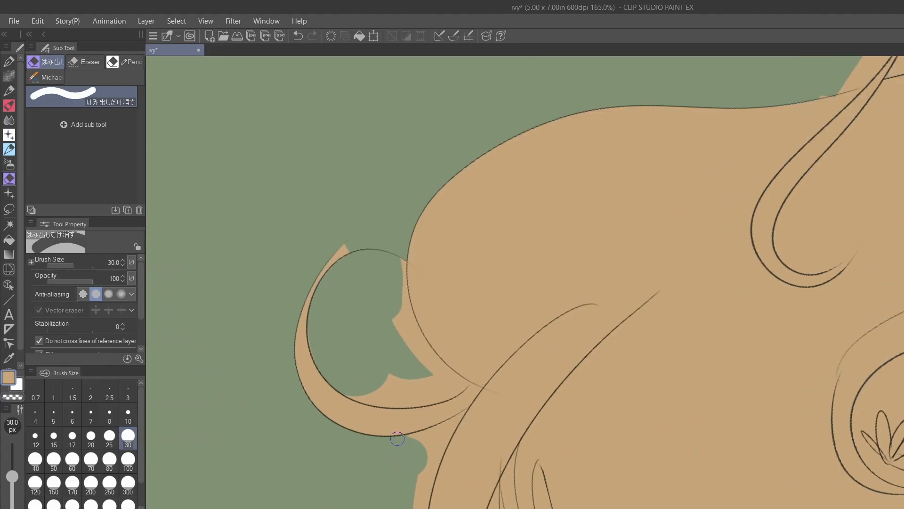
scroll(398, 439, up, 2)
mouse_move(395, 437)
mouse_down()
mouse_move(434, 433)
mouse_move(478, 401)
mouse_move(430, 506)
mouse_up()
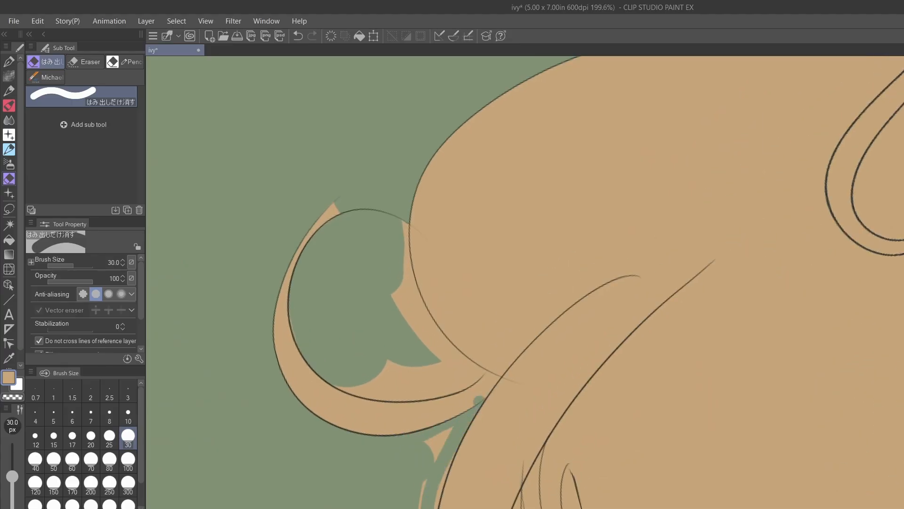
drag(440, 435, 430, 480)
key(ctrl+z)
key(ctrl+z)
key(bracketleft)
key(bracketleft)
key(bracketleft)
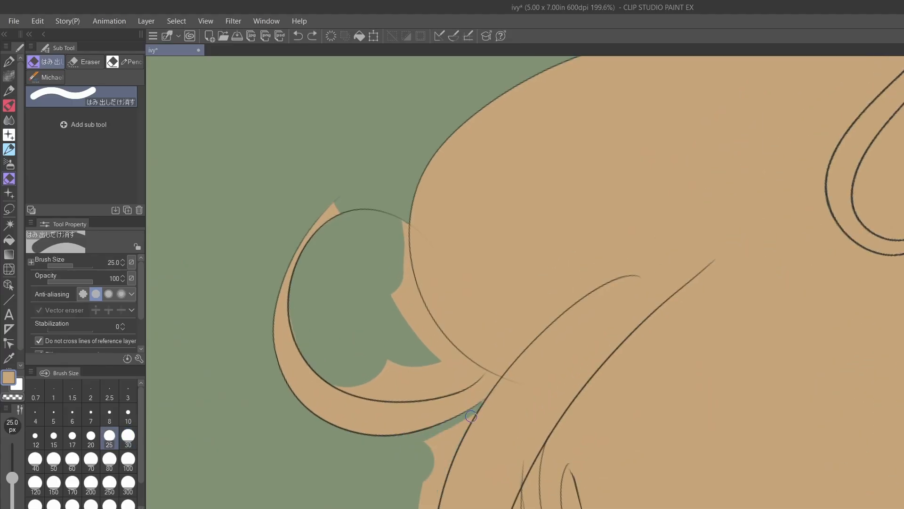
mouse_move(473, 412)
mouse_down()
mouse_move(440, 489)
mouse_move(448, 471)
mouse_move(436, 475)
mouse_up()
- Enlarge the eraser to size 50 and erase the tan overflow along the crescent lock's outer edge below the small curl
key(bracketright)
key(bracketright)
key(bracketright)
key(bracketright)
key(bracketright)
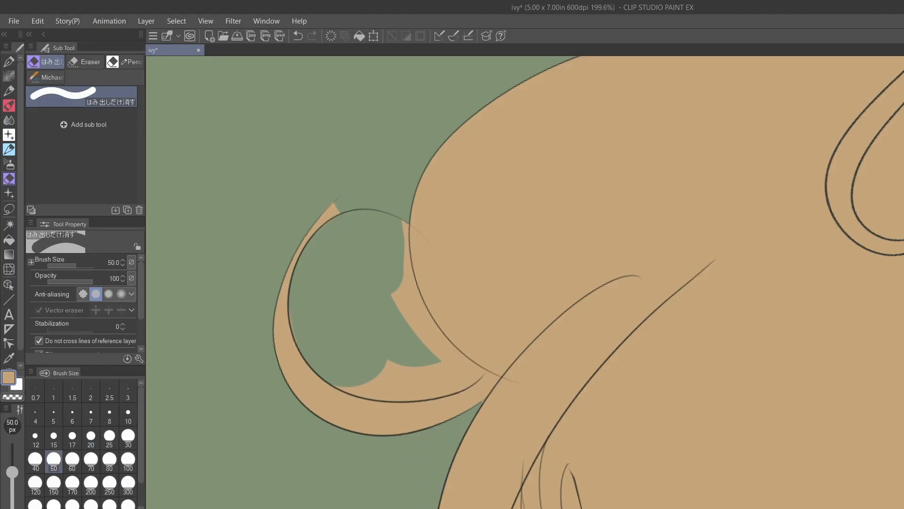
scroll(475, 282, down, 5)
drag(365, 325, 415, 495)
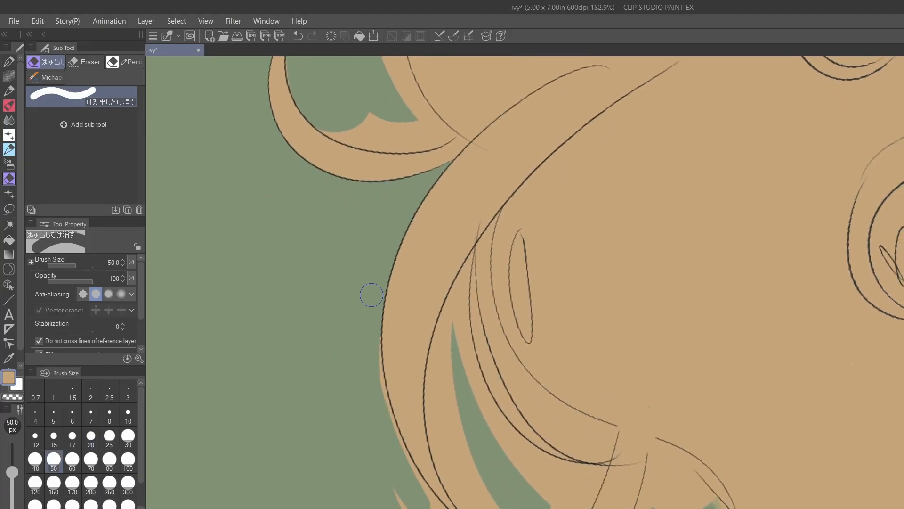
mouse_move(371, 295)
mouse_down()
mouse_move(435, 502)
mouse_move(401, 508)
mouse_up()
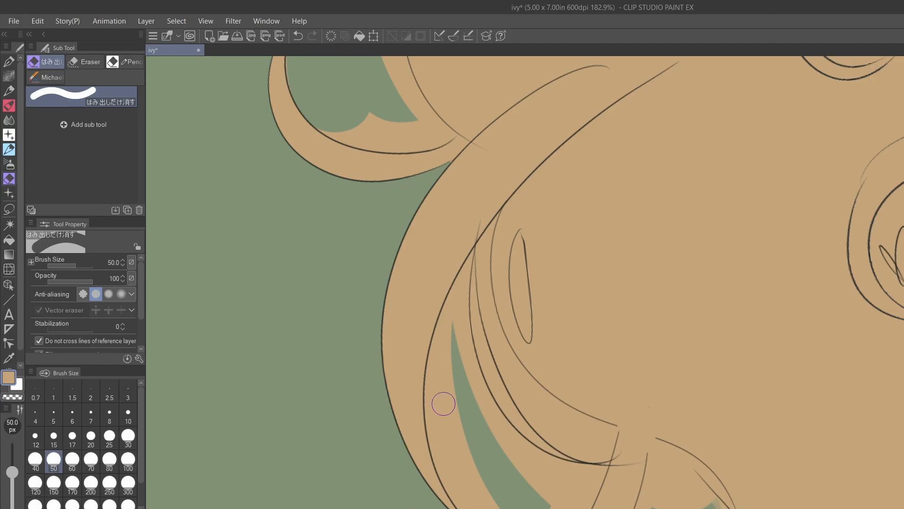
- Erase the tan between the crescent lock and the thin inner lock, redoing the strokes in the upper gap beside the rounded hair mass
mouse_move(452, 330)
mouse_down()
mouse_move(434, 387)
mouse_move(442, 458)
mouse_move(476, 483)
mouse_move(448, 462)
mouse_move(484, 504)
mouse_move(453, 386)
mouse_move(453, 338)
mouse_move(442, 344)
mouse_move(469, 260)
mouse_move(472, 380)
mouse_move(494, 427)
mouse_move(475, 389)
mouse_move(560, 499)
mouse_move(498, 433)
mouse_move(556, 475)
mouse_move(486, 408)
mouse_move(563, 473)
mouse_move(553, 436)
mouse_move(503, 368)
mouse_move(487, 297)
mouse_move(489, 236)
mouse_move(508, 193)
mouse_up()
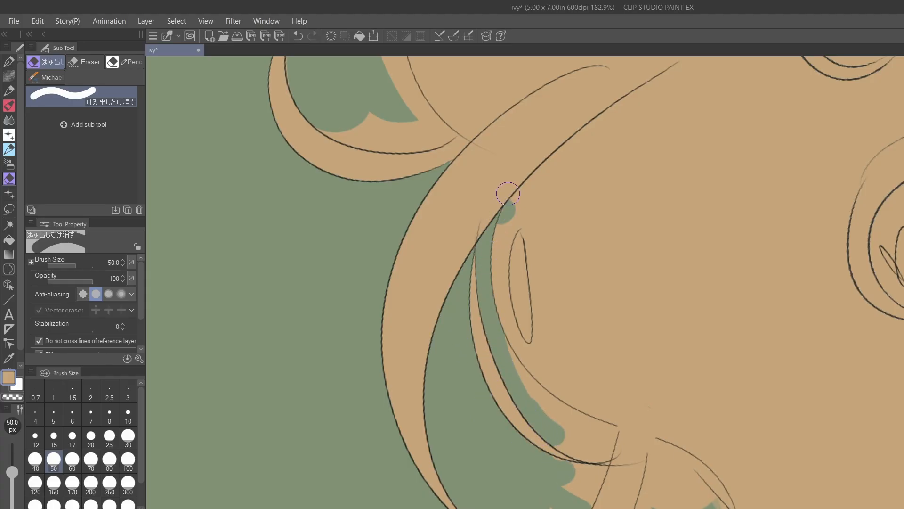
key(ctrl+z)
mouse_move(486, 298)
mouse_down()
mouse_move(489, 235)
mouse_move(508, 192)
mouse_up()
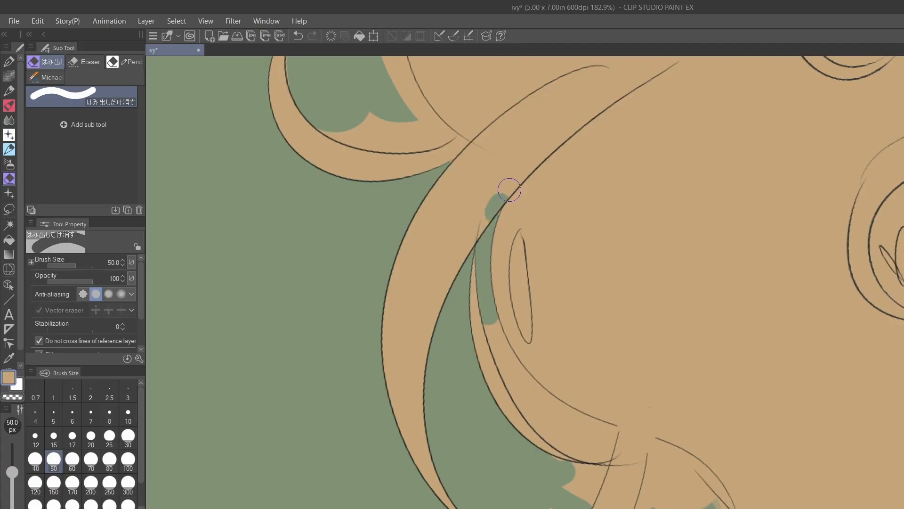
key(ctrl+z)
mouse_move(487, 323)
mouse_down()
mouse_move(486, 250)
mouse_move(497, 216)
mouse_up()
- Erase the tan between the thin inner lock and the rounded hair mass with the eraser at sizes 20 and 50, undoing stray strokes
key(bracketleft)
key(bracketleft)
key(bracketleft)
key(bracketleft)
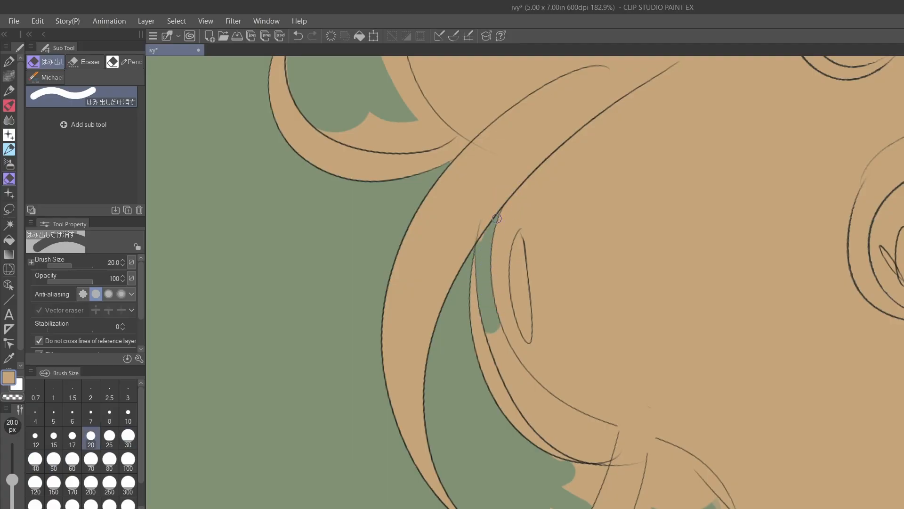
mouse_move(486, 314)
mouse_down()
mouse_move(521, 402)
mouse_move(535, 407)
mouse_move(507, 340)
mouse_move(582, 438)
mouse_move(537, 407)
mouse_move(576, 445)
mouse_move(608, 441)
mouse_move(538, 392)
mouse_move(607, 434)
mouse_move(569, 424)
mouse_up()
key(bracketright)
key(bracketright)
key(bracketright)
key(bracketright)
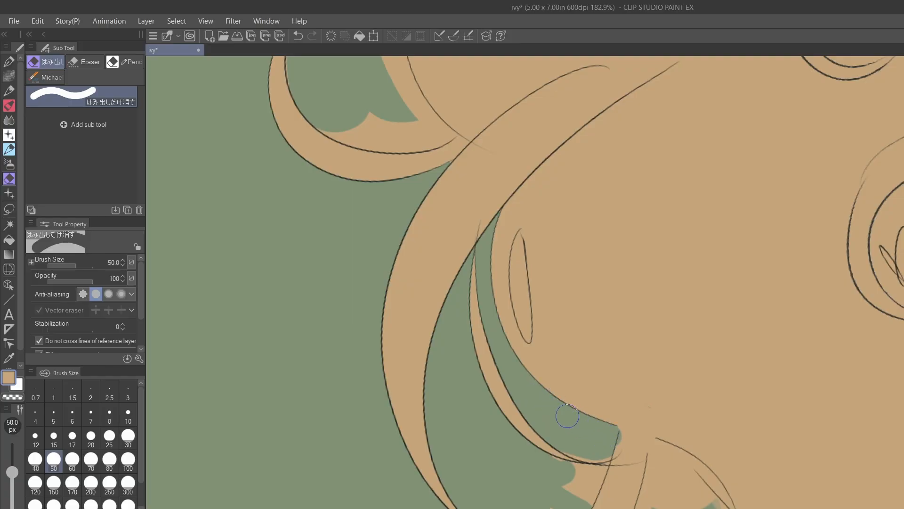
key(ctrl+z)
drag(734, 297, 778, 279)
scroll(864, 259, up, 1)
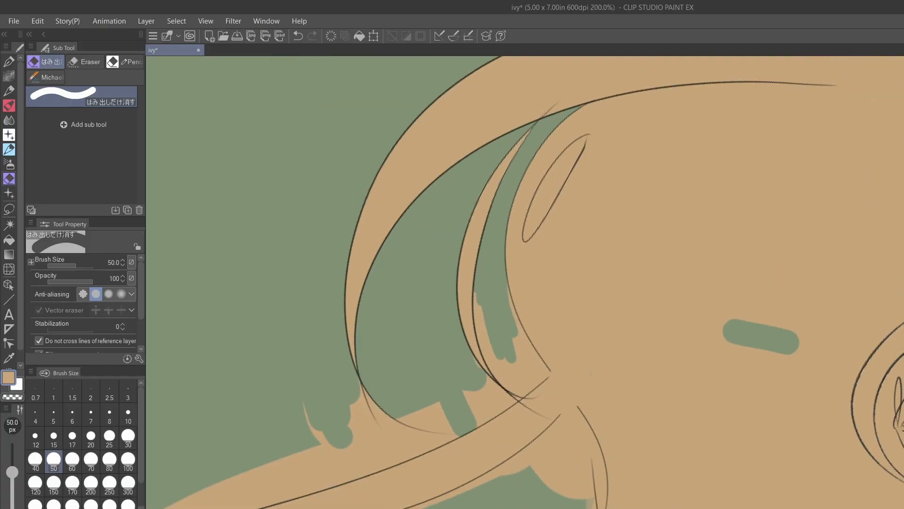
key(ctrl+z)
mouse_move(484, 278)
mouse_down()
mouse_move(487, 325)
mouse_move(513, 381)
mouse_move(484, 308)
mouse_move(517, 389)
mouse_move(538, 376)
mouse_move(506, 316)
mouse_move(519, 371)
mouse_move(497, 250)
mouse_up()
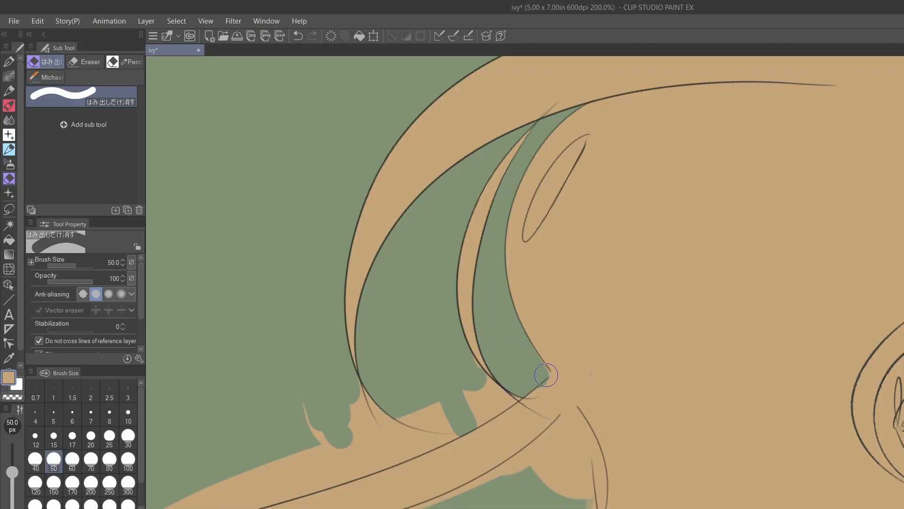
- Reduce the eraser to size 30 and erase the tan along the lower edge of the strand beneath the rounded hair mass, undoing the stray stroke
key(bracketleft)
key(bracketleft)
key(p)
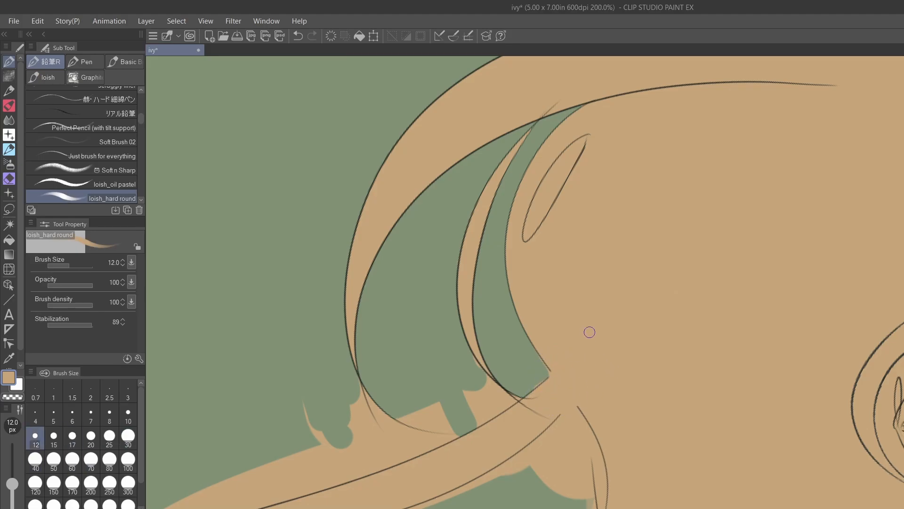
key(e)
mouse_move(507, 480)
mouse_down()
mouse_move(548, 437)
mouse_move(467, 487)
mouse_up()
drag(539, 443, 412, 508)
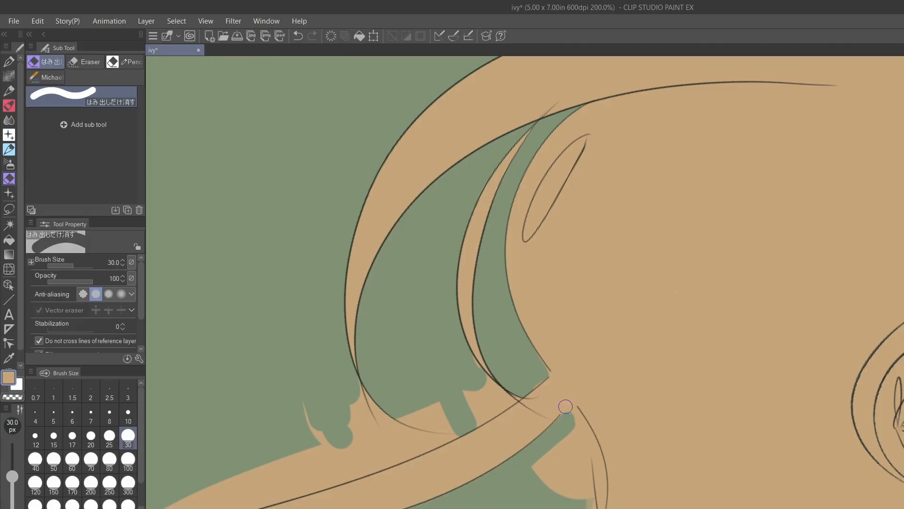
mouse_move(569, 416)
mouse_down()
mouse_move(587, 439)
mouse_move(561, 423)
mouse_move(575, 414)
mouse_move(586, 431)
mouse_move(602, 497)
mouse_move(577, 417)
mouse_move(535, 480)
mouse_up()
key(ctrl+z)
- Erase the tan from the tapering gap between the thin strand and the wide lock, redoing the stroke near their meeting point
scroll(541, 428, down, 5)
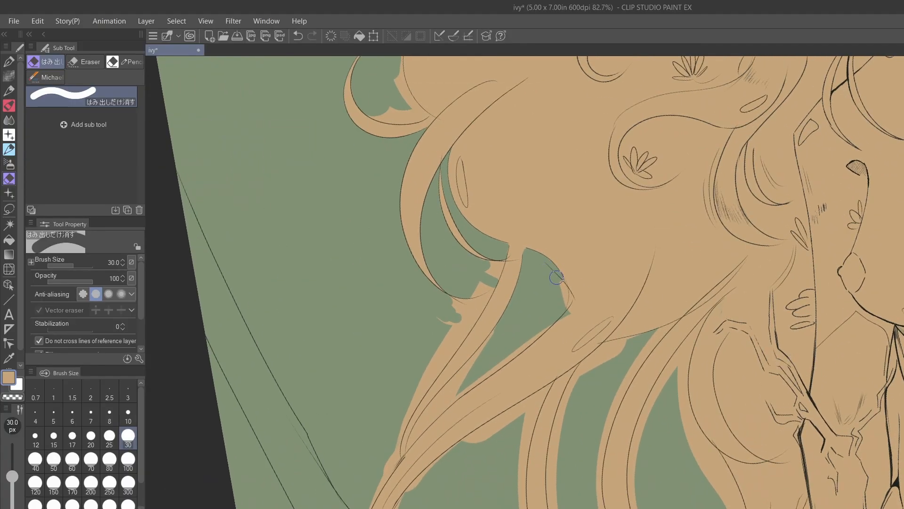
mouse_move(557, 278)
mouse_down()
mouse_move(561, 309)
mouse_move(409, 452)
mouse_up()
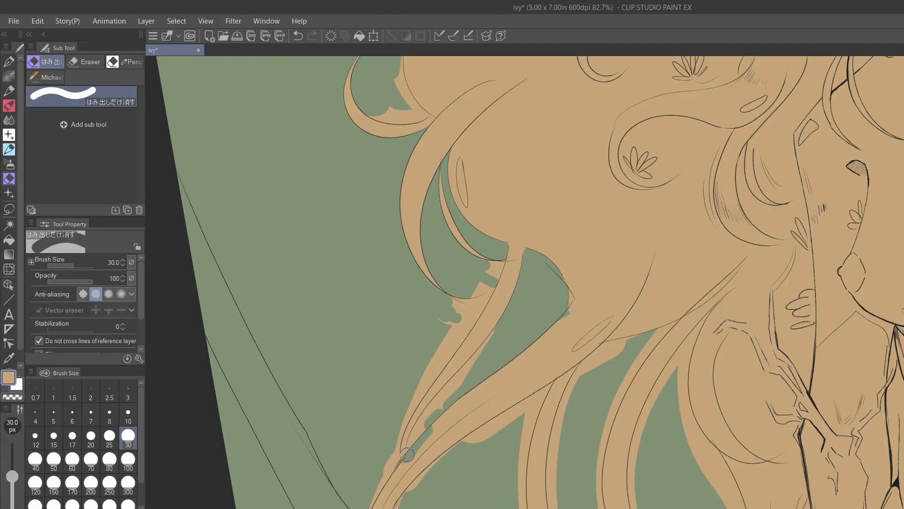
key(ctrl+z)
mouse_move(547, 324)
mouse_down()
mouse_move(444, 406)
mouse_move(408, 451)
mouse_move(536, 285)
mouse_up()
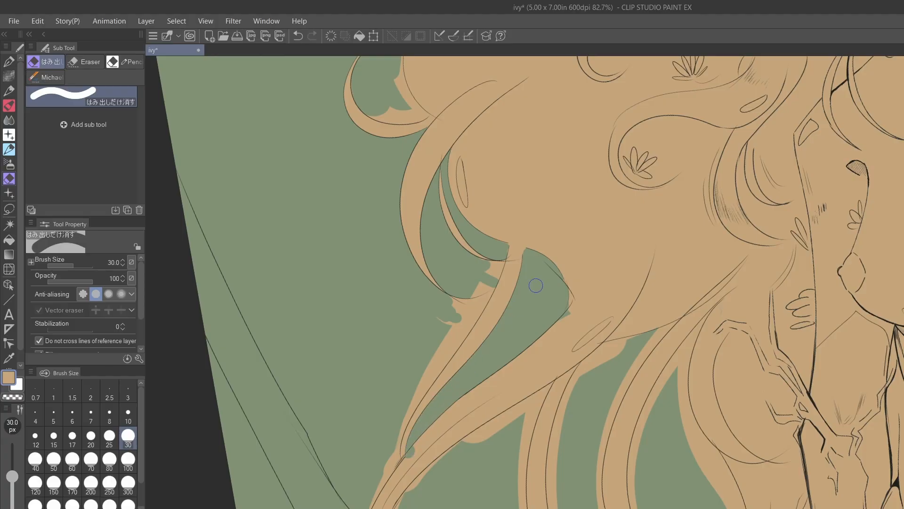
- Enlarge the eraser to size 50 and erase the tan along the wide lock's underside and the first hanging lock's outer edge
key(p)
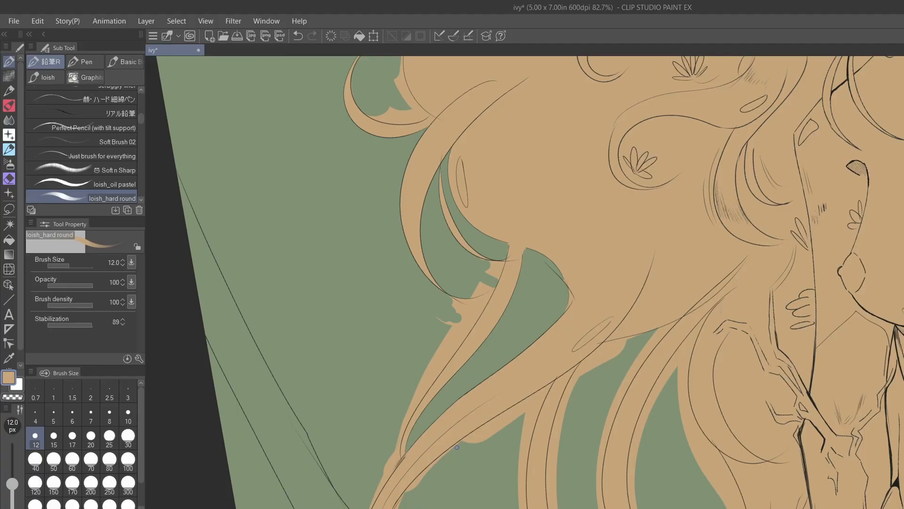
key(e)
key(bracketright)
key(bracketright)
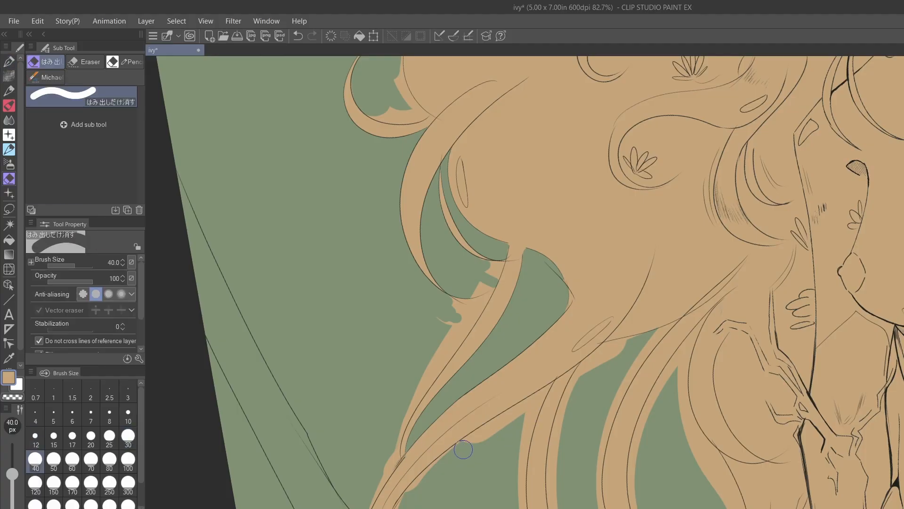
mouse_move(549, 387)
mouse_down()
mouse_move(529, 422)
mouse_move(519, 505)
mouse_up()
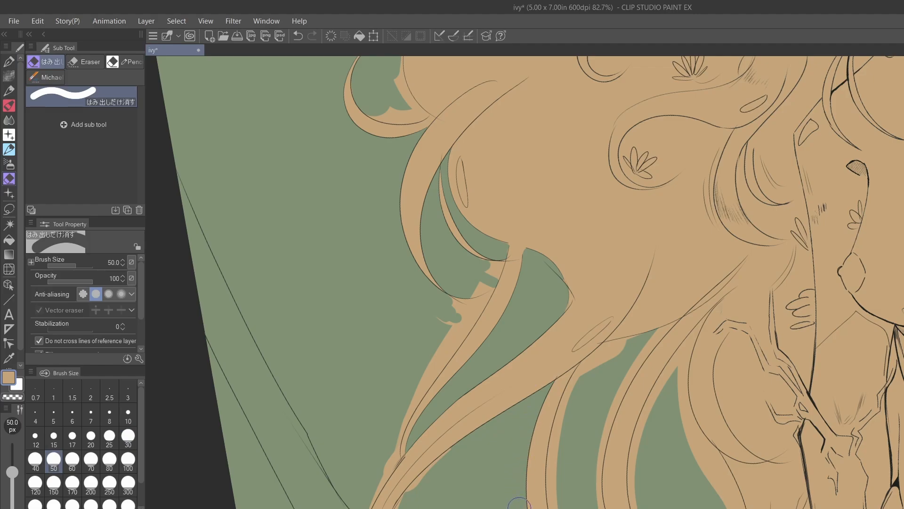
- Erase the tan between the two hanging locks and along the second lock's inner side, undoing unwanted strokes
mouse_move(618, 371)
mouse_down()
mouse_move(641, 340)
mouse_move(598, 359)
mouse_move(581, 381)
mouse_move(563, 427)
mouse_move(557, 503)
mouse_up()
mouse_move(633, 359)
mouse_down()
mouse_move(612, 377)
mouse_move(608, 499)
mouse_up()
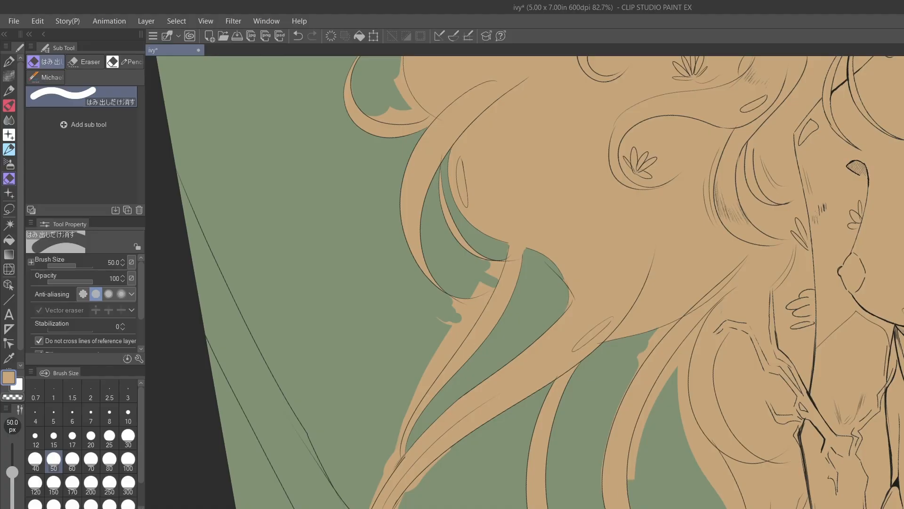
key(ctrl+z)
mouse_move(682, 354)
mouse_down()
mouse_move(656, 398)
mouse_move(635, 493)
mouse_up()
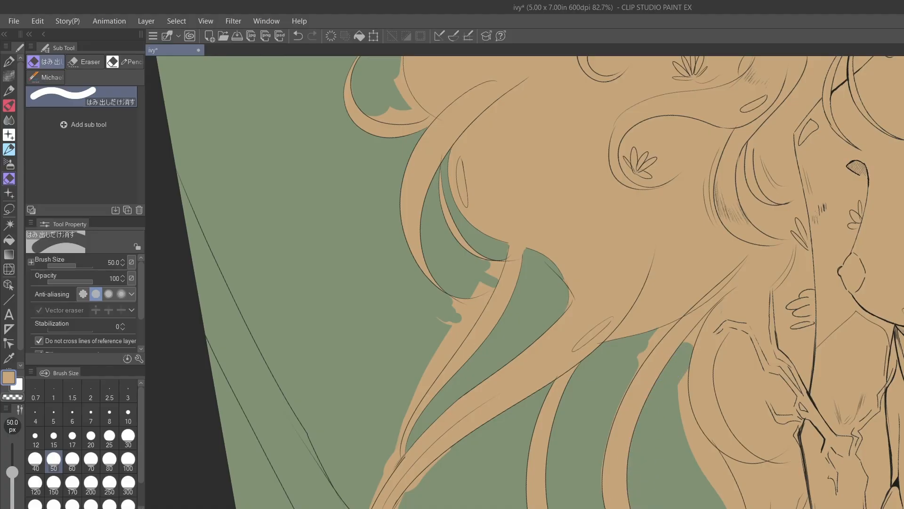
mouse_move(630, 372)
mouse_down()
mouse_move(673, 324)
mouse_move(669, 338)
mouse_up()
key(ctrl+z)
- Erase the tan overflow around the thin strand, both sides of the long lock's lower curve and the first hanging lock's lower outer edge
mouse_move(488, 283)
mouse_down()
mouse_move(496, 262)
mouse_move(492, 276)
mouse_move(506, 251)
mouse_move(502, 298)
mouse_move(503, 250)
mouse_move(432, 355)
mouse_move(466, 297)
mouse_move(423, 339)
mouse_move(451, 313)
mouse_move(473, 309)
mouse_move(421, 379)
mouse_move(388, 451)
mouse_move(429, 354)
mouse_move(484, 314)
mouse_move(361, 505)
mouse_up()
key(ctrl+plus)
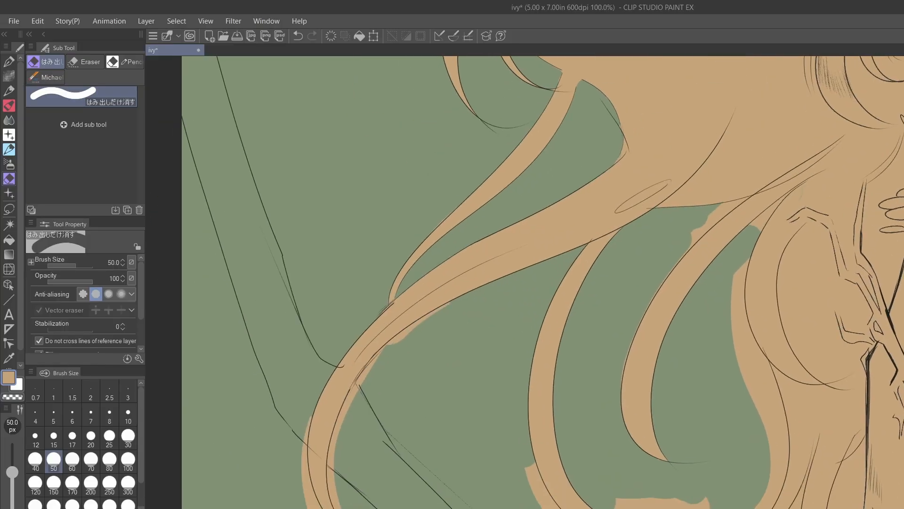
drag(311, 391, 305, 506)
drag(295, 425, 314, 506)
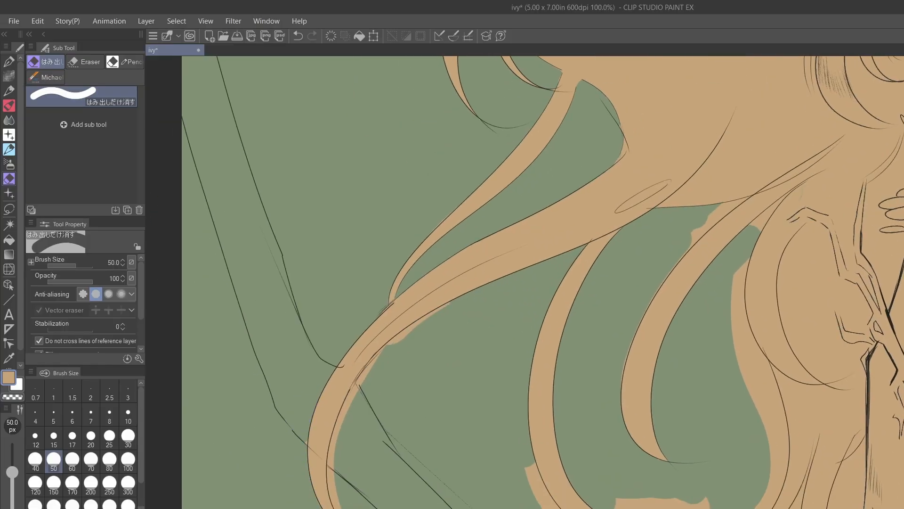
mouse_move(332, 506)
mouse_down()
mouse_move(369, 363)
mouse_move(443, 308)
mouse_up()
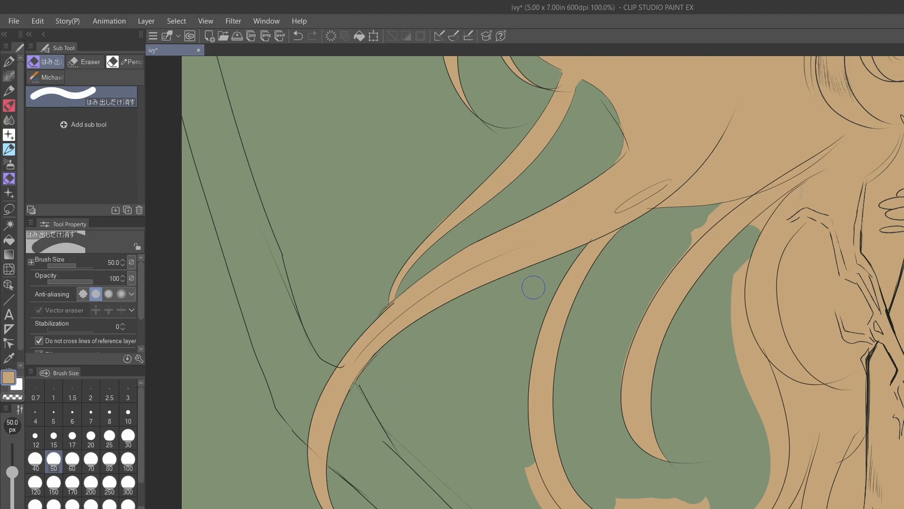
drag(524, 450, 547, 500)
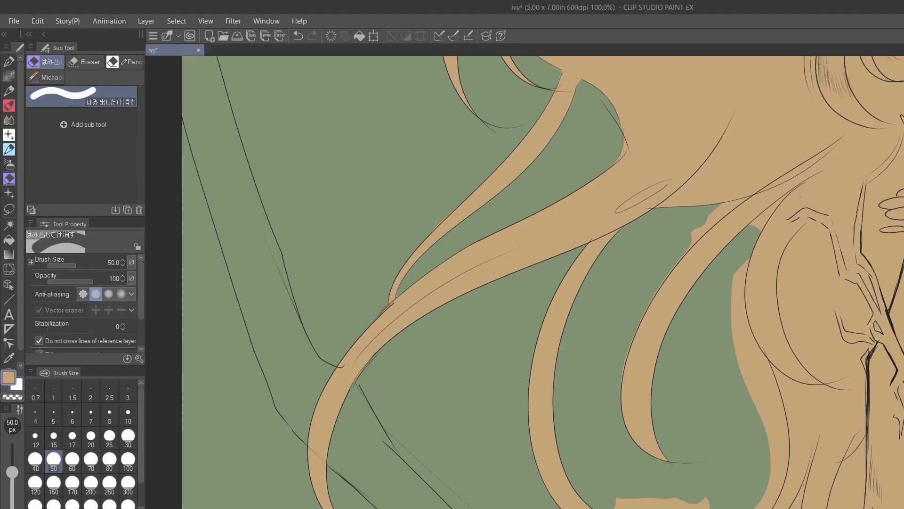
- Erase the tan around the large curved lock beside the arm, undoing the overshoot and reducing the eraser to size 25 near the wrist
key(ctrl+minus)
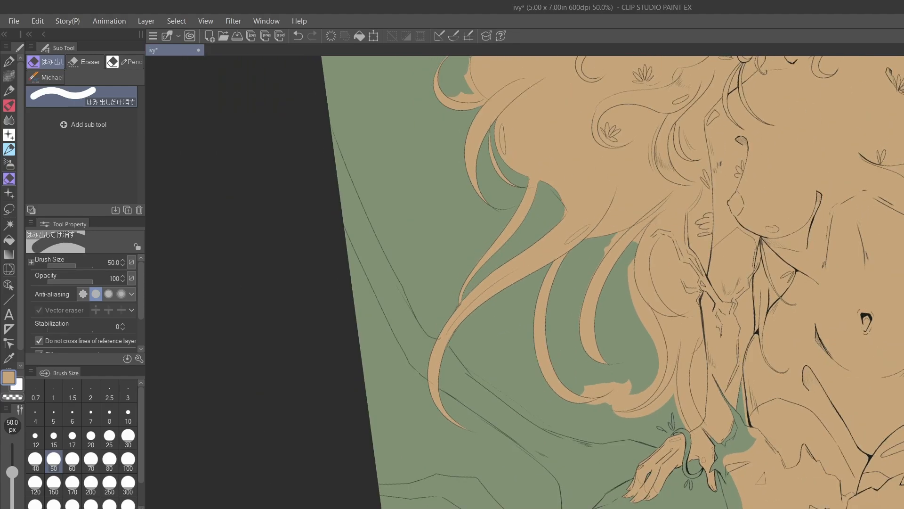
mouse_move(652, 262)
mouse_down()
mouse_move(641, 299)
mouse_move(631, 265)
mouse_move(637, 312)
mouse_move(635, 300)
mouse_move(658, 342)
mouse_move(659, 379)
mouse_move(633, 403)
mouse_move(604, 405)
mouse_move(598, 378)
mouse_move(636, 378)
mouse_move(637, 392)
mouse_move(586, 375)
mouse_move(606, 402)
mouse_move(583, 391)
mouse_move(587, 363)
mouse_move(603, 392)
mouse_move(581, 384)
mouse_move(604, 390)
mouse_move(596, 411)
mouse_move(625, 393)
mouse_move(656, 402)
mouse_move(626, 422)
mouse_move(679, 374)
mouse_up()
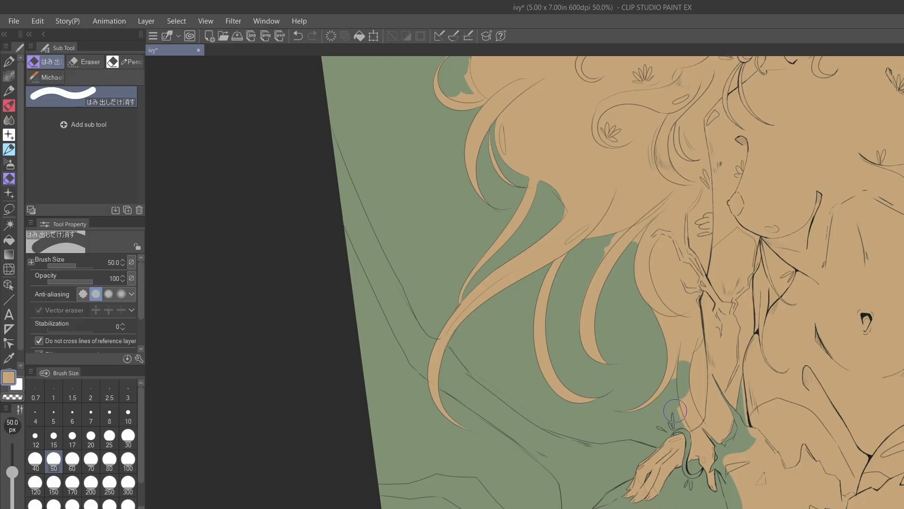
key(ctrl+z)
key(bracketleft)
key(bracketleft)
key(bracketleft)
mouse_move(670, 412)
mouse_down()
mouse_move(633, 416)
mouse_move(664, 395)
mouse_move(675, 373)
mouse_up()
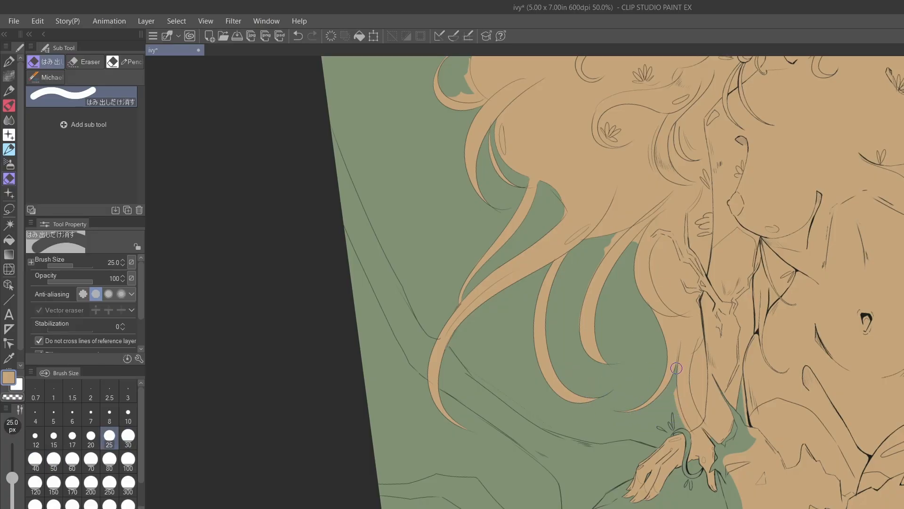
- Clear the tan from the narrow gap between the curved lock and the strand beside the arm with a size 7 to 10 eraser, undoing the oversized stroke
key(bracketleft)
key(bracketleft)
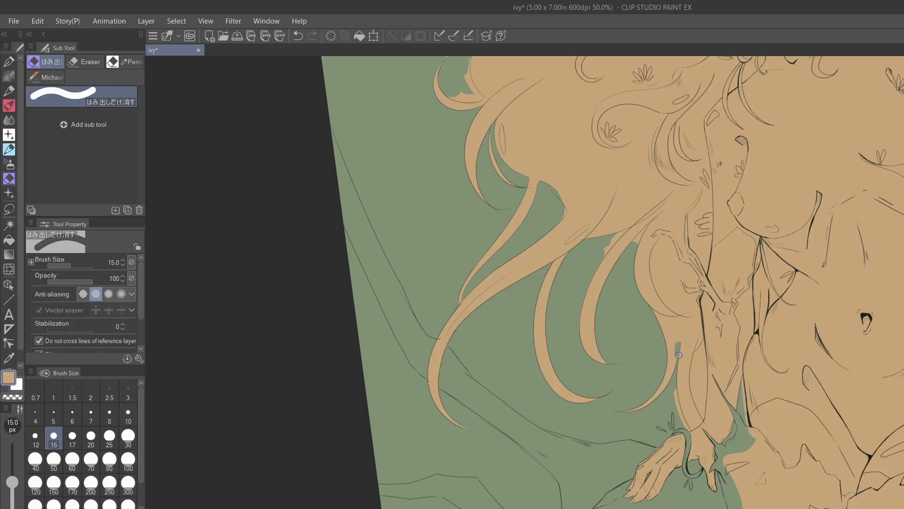
key(ctrl+z)
key(bracketleft)
key(bracketleft)
key(bracketleft)
key(bracketleft)
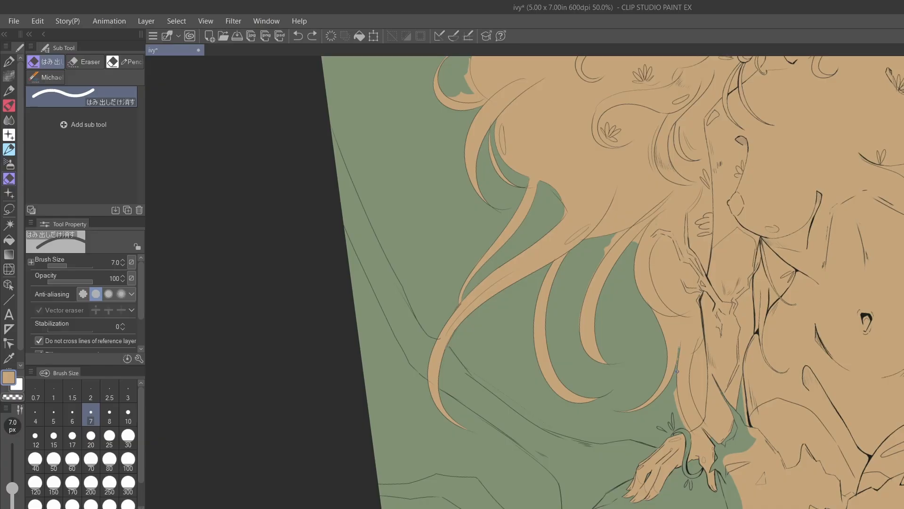
scroll(677, 362, up, 10)
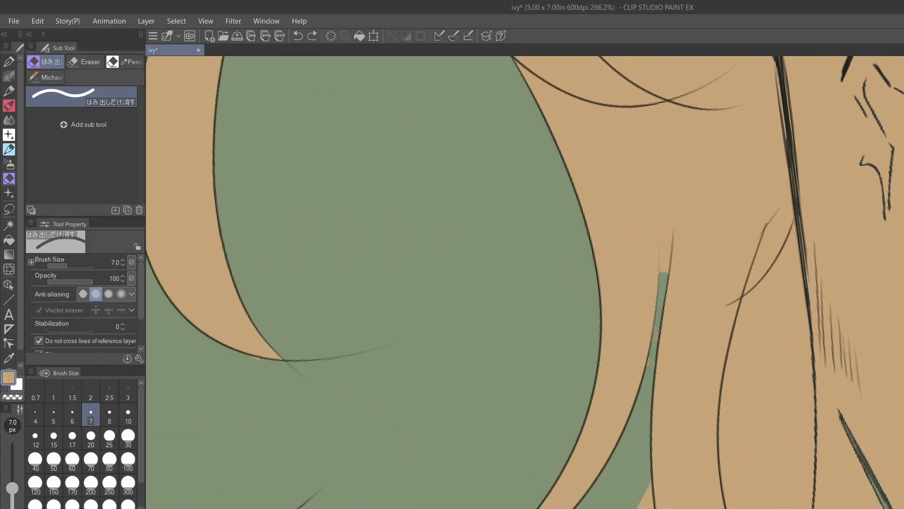
key(bracketright)
key(bracketright)
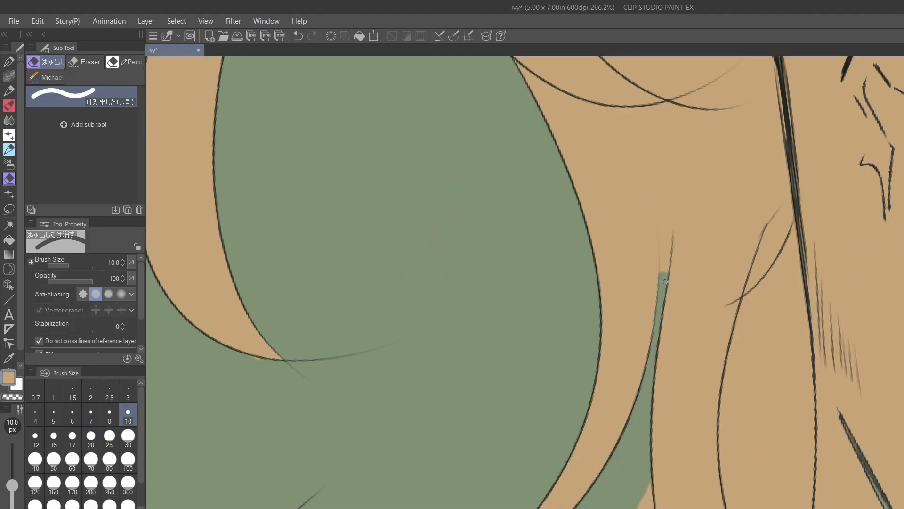
- Erase the tan along the outer edge of the strand above the wrist at size 40, redoing the stroke and reducing the eraser to size 10
drag(830, 298, 734, 14)
scroll(715, 288, down, 1)
key(bracketright)
key(bracketright)
key(bracketright)
key(bracketright)
key(bracketright)
key(bracketright)
key(bracketright)
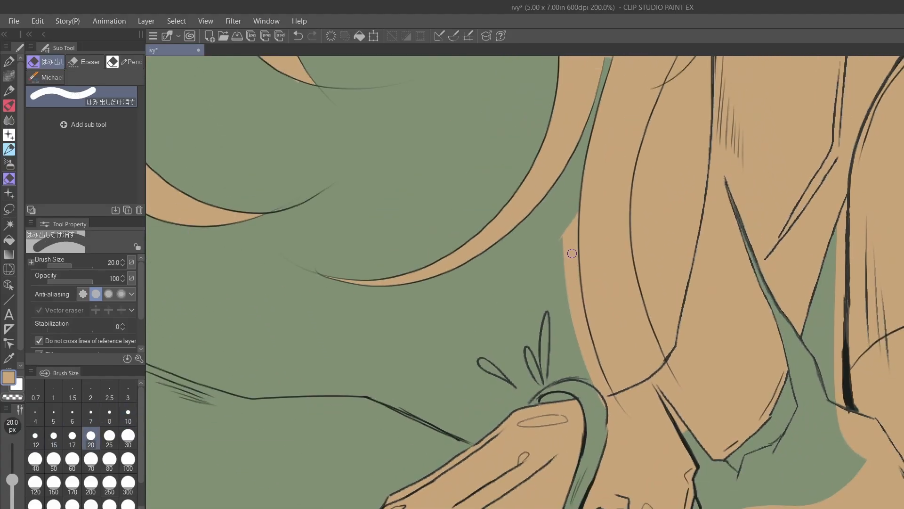
mouse_move(575, 212)
mouse_down()
mouse_move(574, 313)
mouse_move(599, 386)
mouse_up()
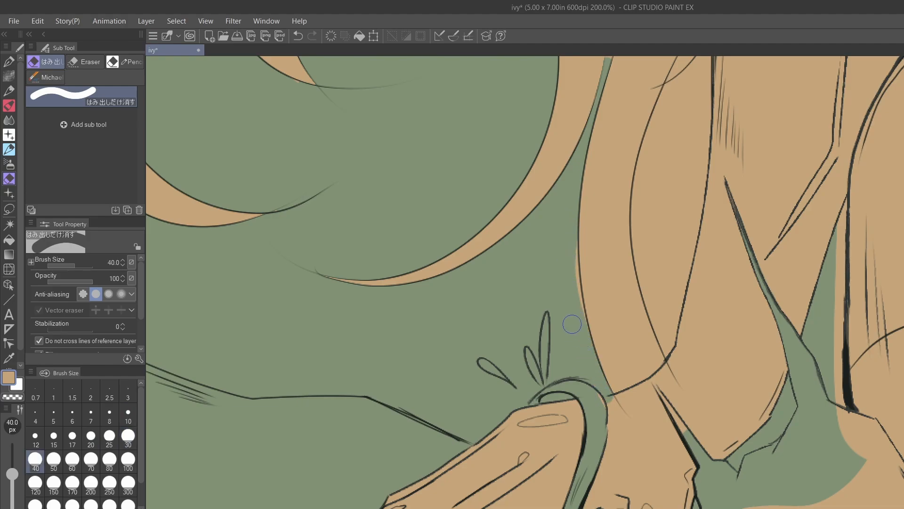
key(ctrl+z)
mouse_move(568, 208)
mouse_down()
mouse_move(577, 316)
mouse_move(571, 308)
mouse_move(561, 230)
mouse_move(577, 326)
mouse_move(598, 388)
mouse_up()
key(bracketleft)
key(bracketleft)
key(bracketleft)
key(bracketleft)
key(bracketleft)
key(bracketleft)
key(bracketleft)
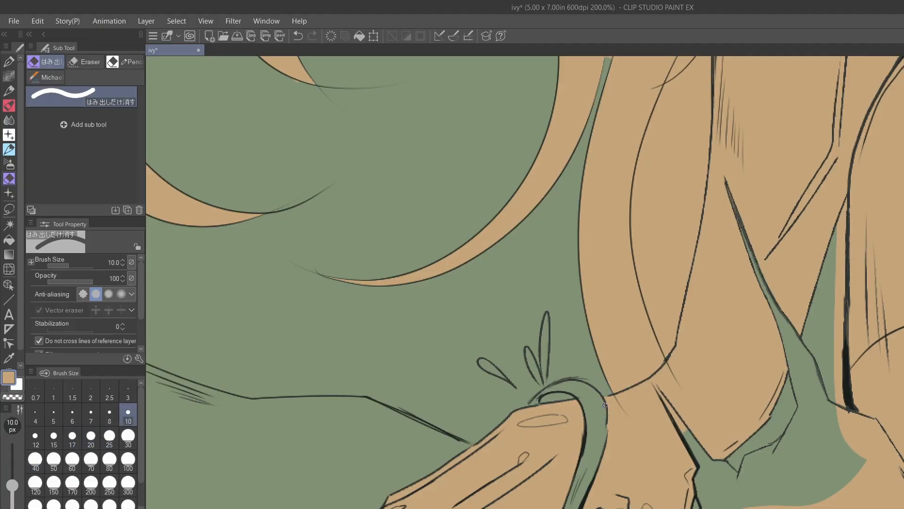
scroll(596, 399, down, 4)
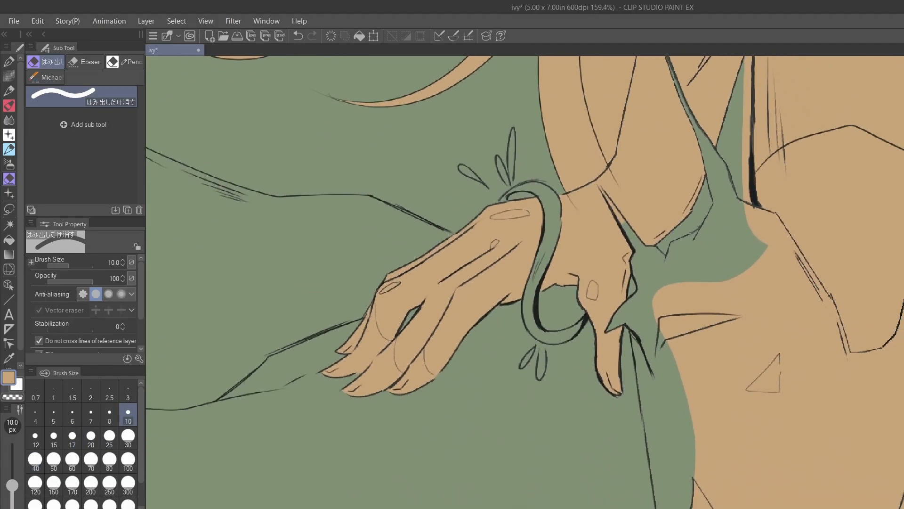
scroll(525, 282, down, 2)
drag(525, 264, 492, 447)
scroll(526, 283, up, 1)
scroll(525, 282, down, 1)
drag(525, 282, 591, 274)
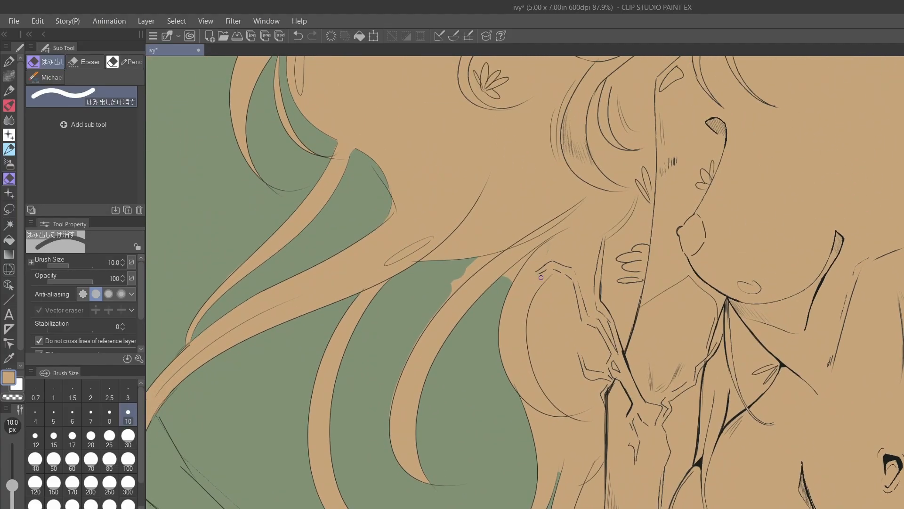
- Erase the tan in the narrow gap between the hanging lock's root and the shoulder, undoing the overshoot and reducing the eraser to size 5
key(p)
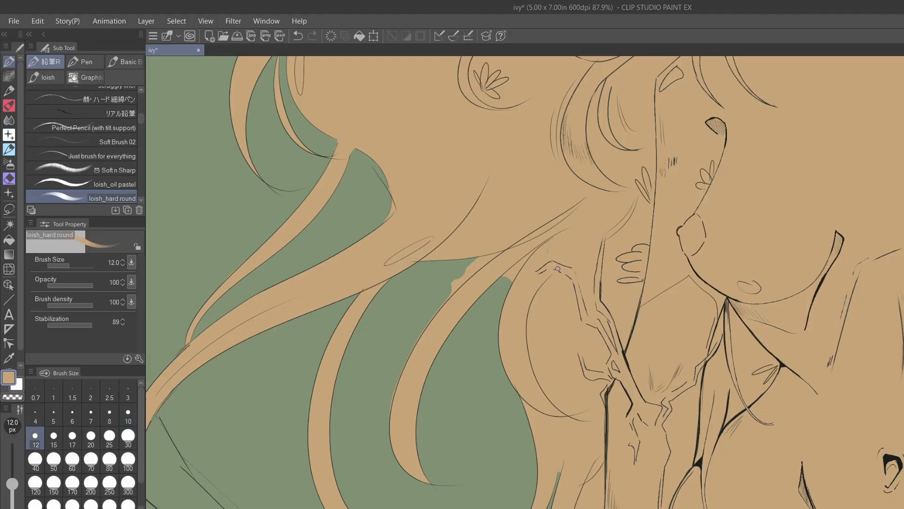
key(e)
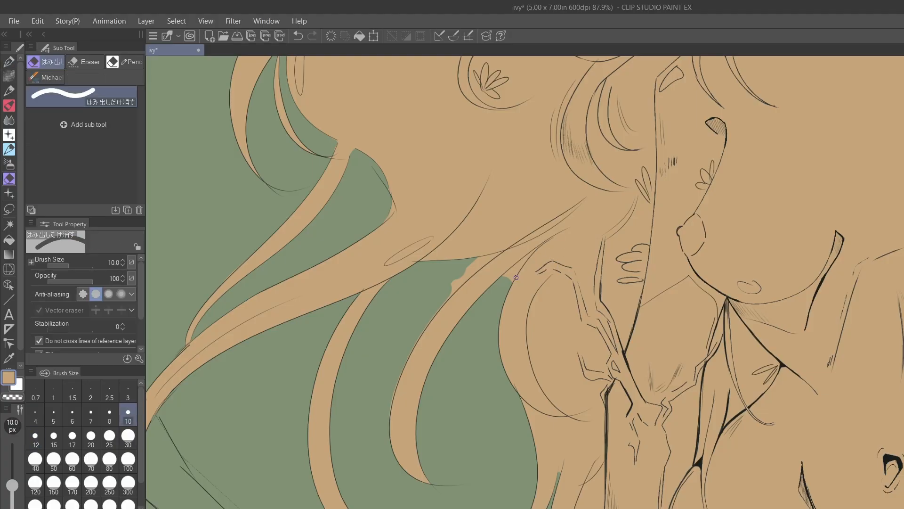
drag(526, 257, 551, 236)
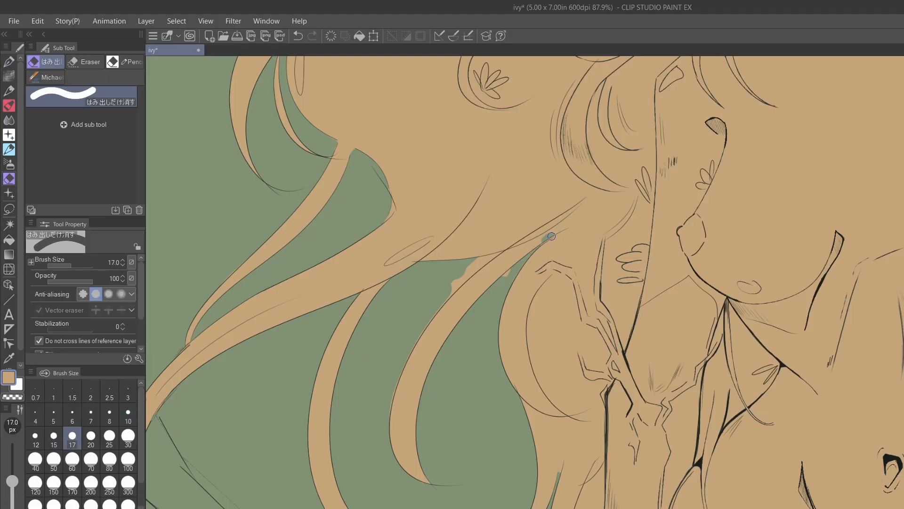
key(bracketright)
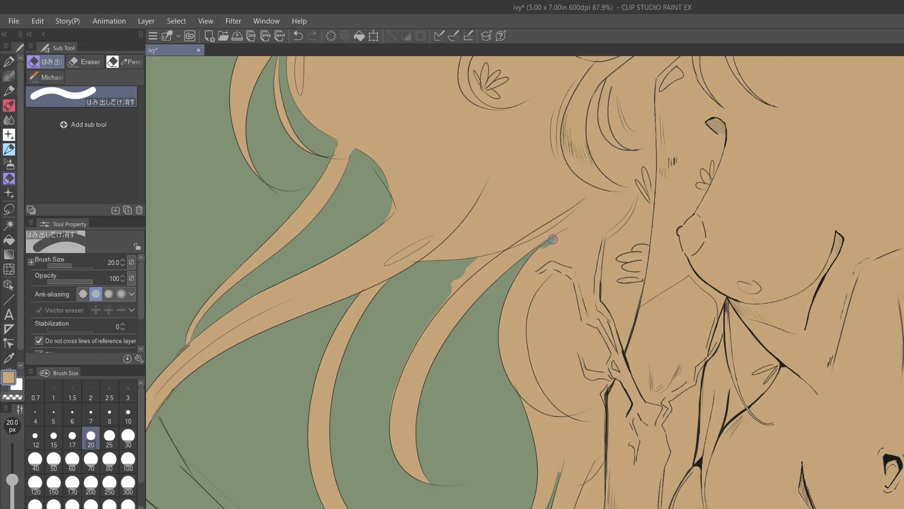
key(ctrl+z)
key(bracketleft)
key(bracketleft)
key(bracketleft)
key(bracketleft)
key(bracketleft)
key(bracketleft)
key(bracketleft)
key(bracketleft)
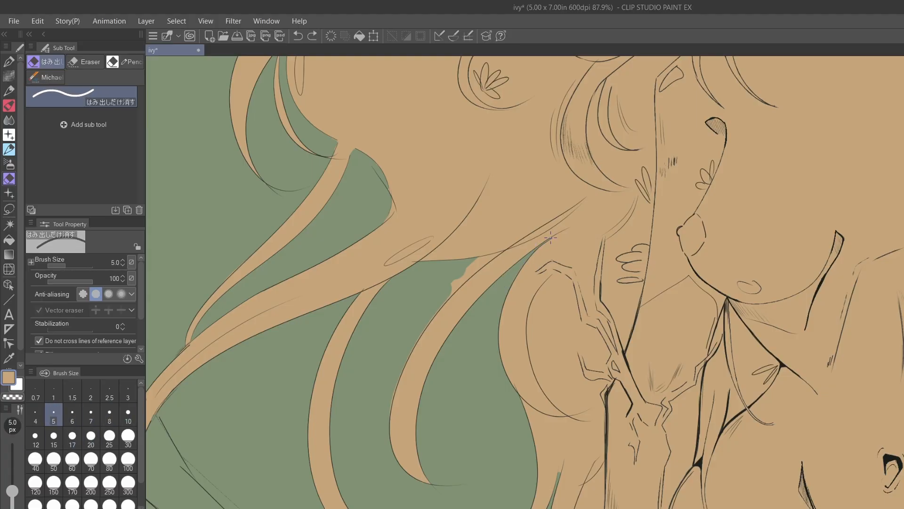
- Erase the leftover tan patch along the outer edge of the hanging lock at size 17, redoing the stroke
key(bracketright)
key(bracketright)
key(bracketright)
key(bracketright)
key(bracketright)
key(bracketright)
key(bracketright)
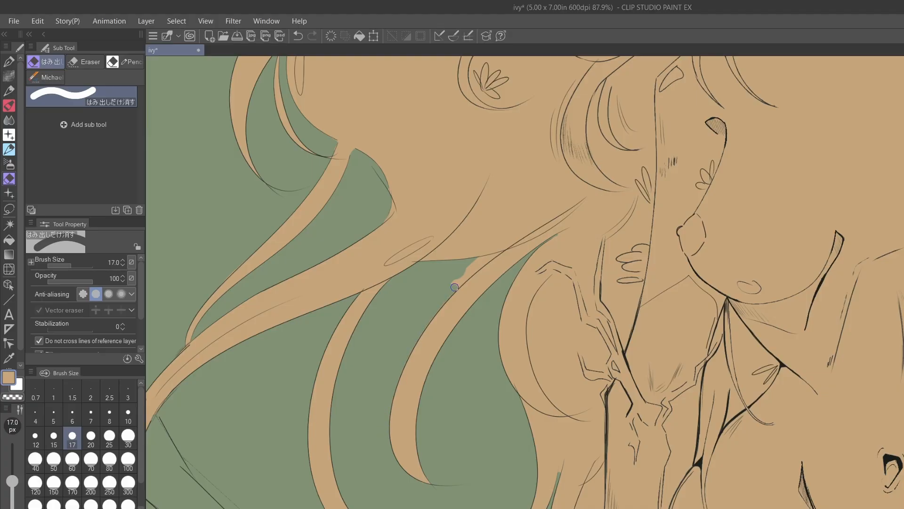
drag(432, 310, 490, 261)
key(ctrl+z)
mouse_move(398, 376)
mouse_down()
mouse_move(473, 252)
mouse_move(456, 274)
mouse_up()
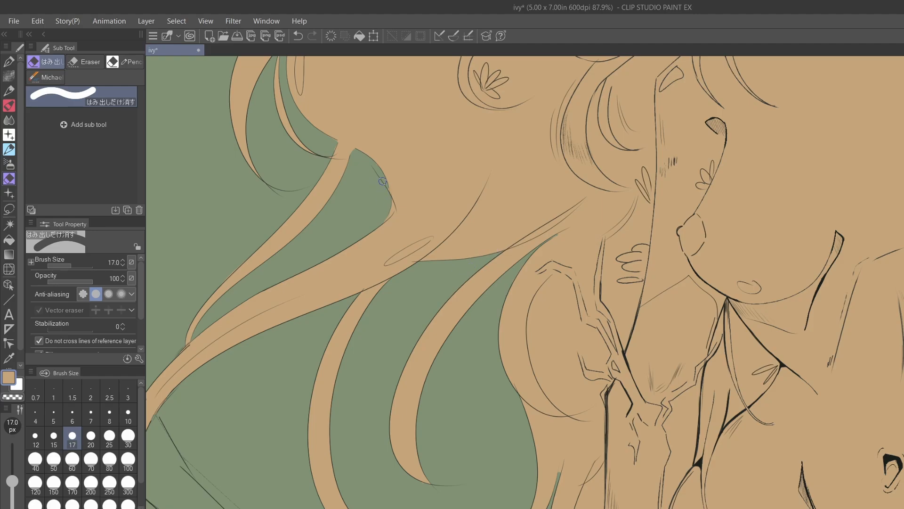
- Clear the tan sliver in the gap beneath the thin upper strand with the Rough eraser at size 8, undoing the oversized strokes
scroll(366, 222, down, 2)
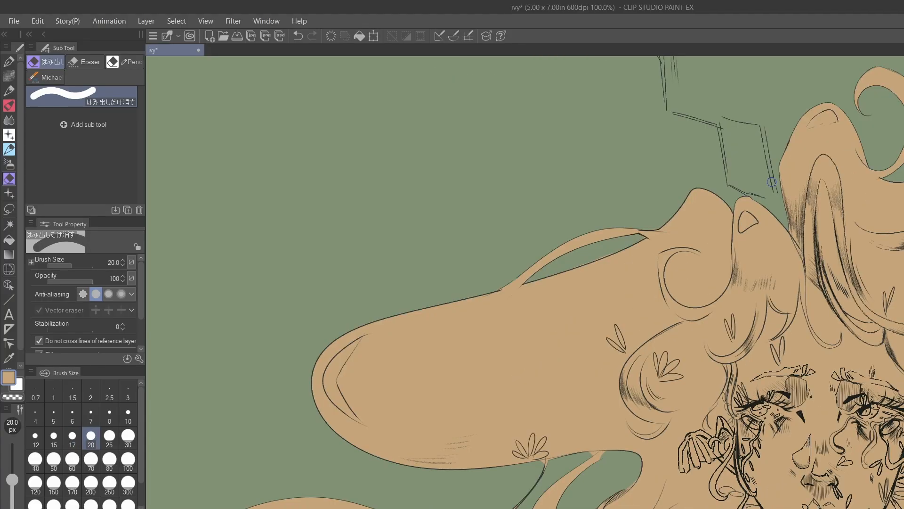
scroll(760, 197, up, 6)
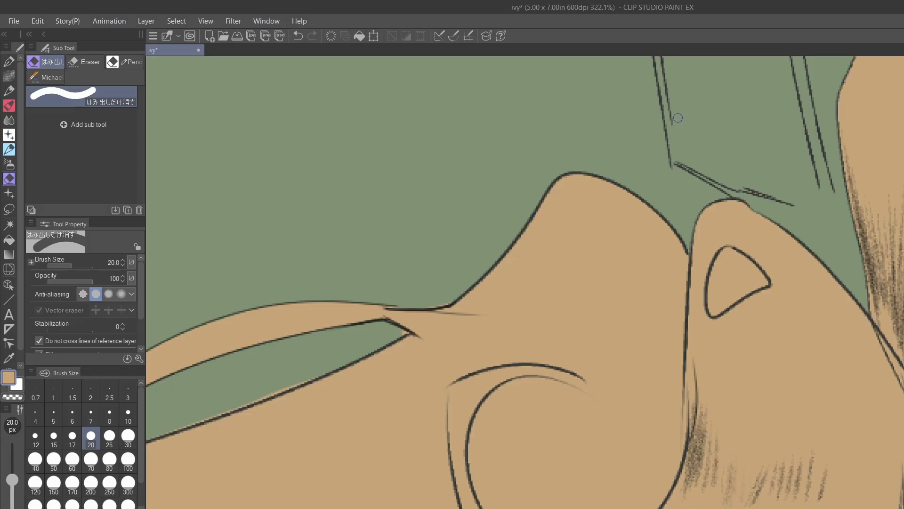
key(e)
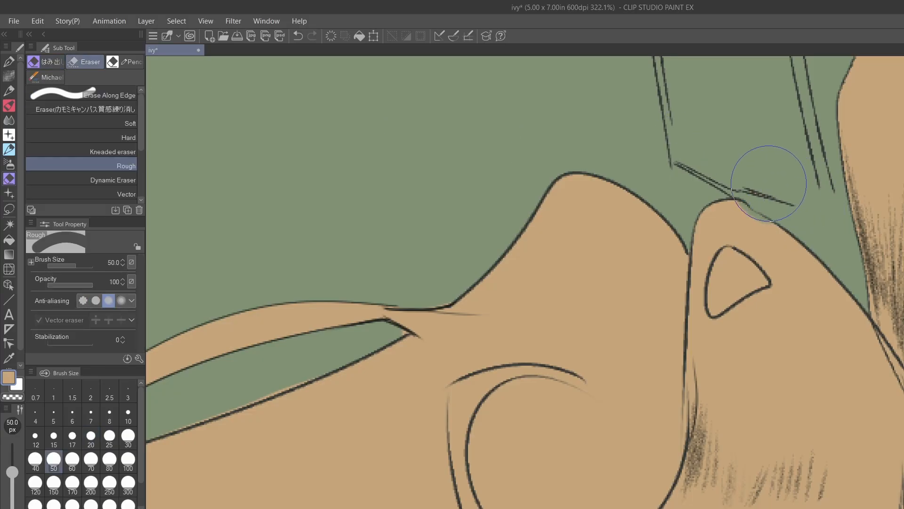
key(ctrl+z)
key(bracketleft)
key(bracketleft)
key(bracketleft)
key(bracketleft)
key(bracketleft)
key(bracketleft)
key(bracketleft)
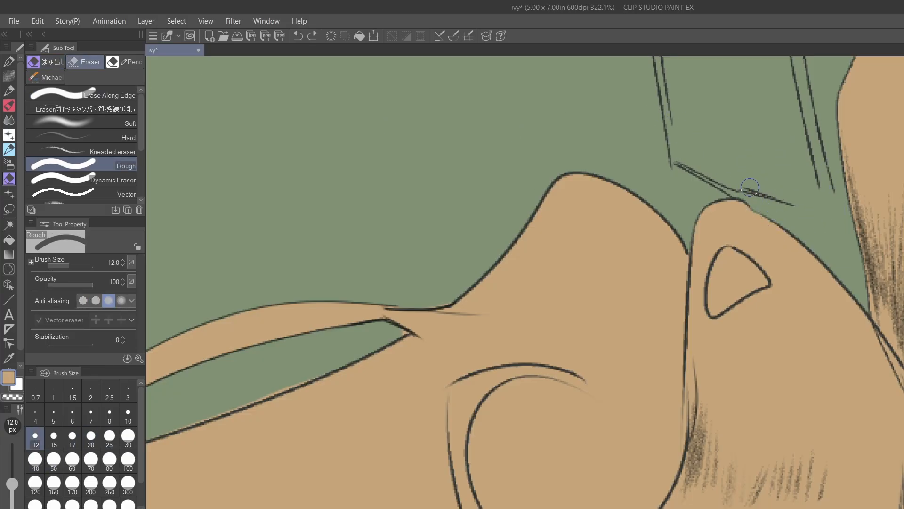
scroll(794, 190, down, 2)
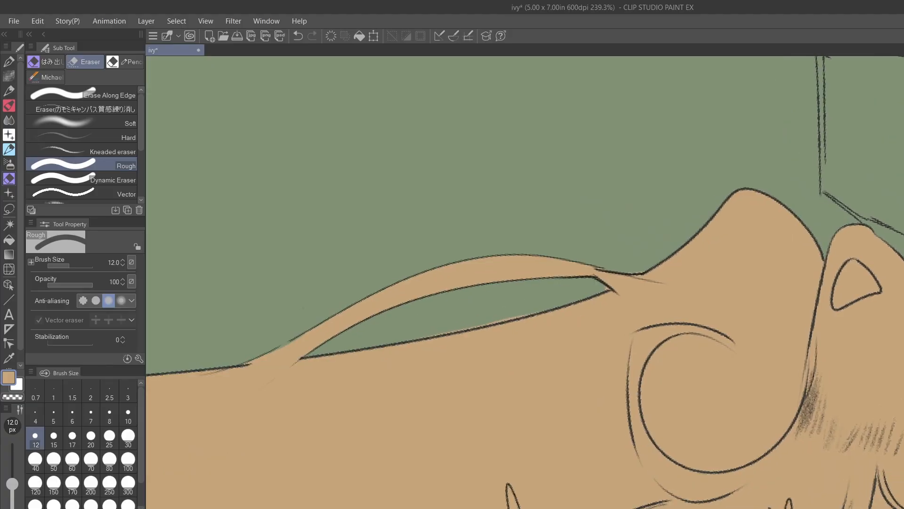
drag(567, 309, 478, 330)
key(ctrl+z)
key(bracketleft)
key(bracketleft)
drag(564, 312, 431, 341)
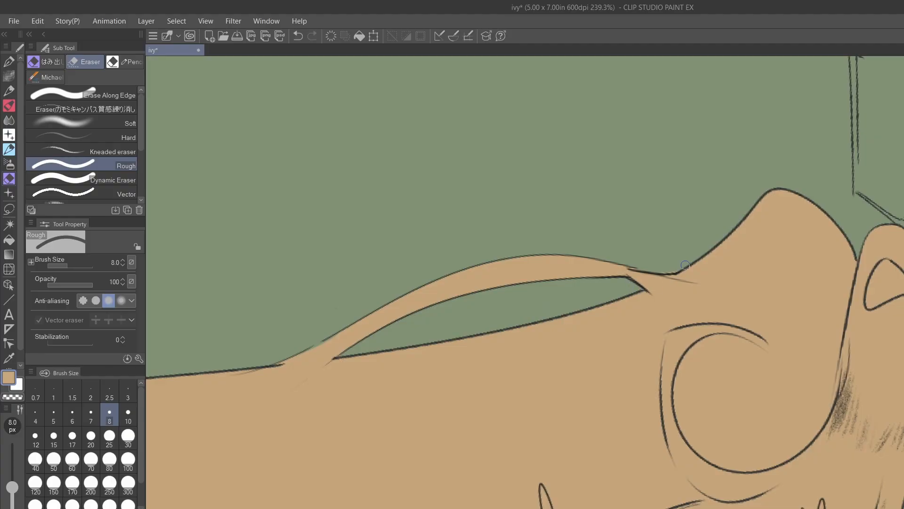
- Trim the tan around the strand roots under the large hair mass with the Rough eraser at size 8
scroll(352, 319, down, 2)
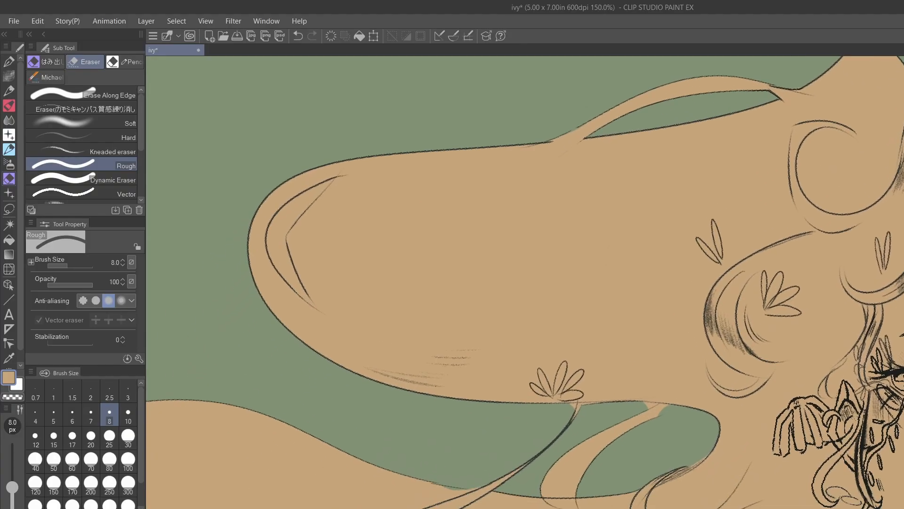
scroll(525, 282, up, 1)
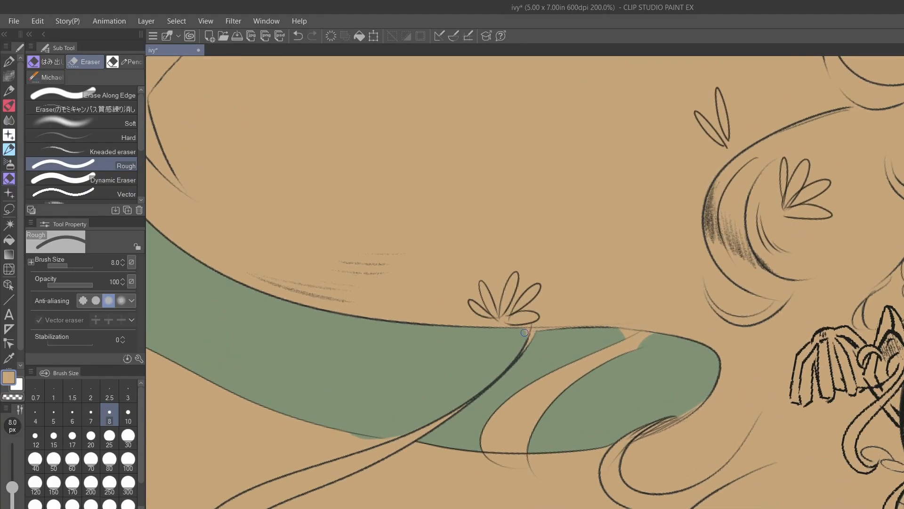
drag(614, 342, 621, 334)
key(ctrl+z)
key(ctrl+y)
key(ctrl+minus)
drag(828, 344, 836, 254)
drag(508, 331, 531, 296)
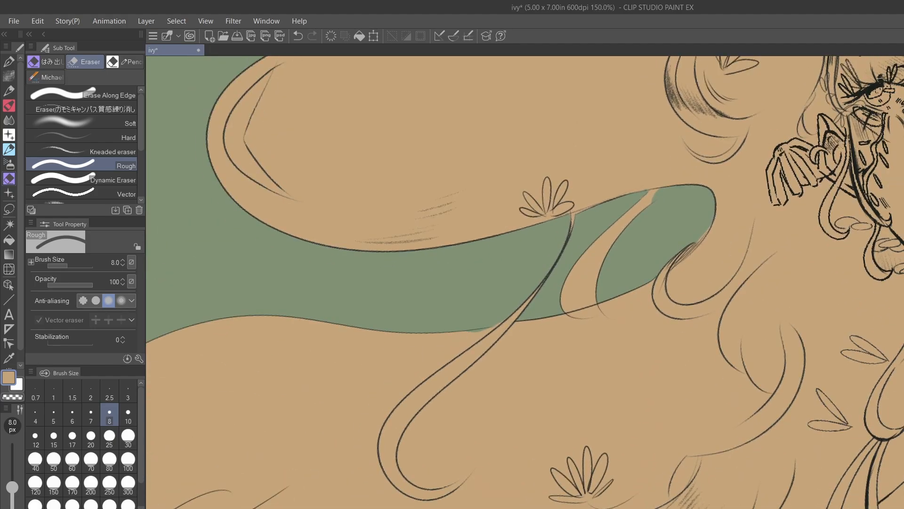
- Undo the size 4 eraser stroke and repaint tan along the hair gap's lower edge and top with the loish_hard round brush
key(bracketleft)
key(bracketleft)
key(bracketleft)
key(bracketleft)
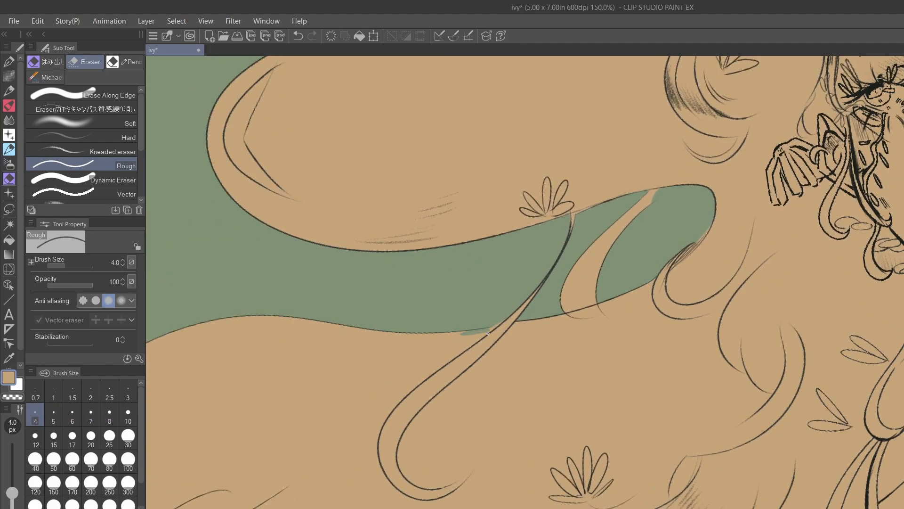
key(ctrl+z)
key(p)
mouse_move(465, 336)
mouse_down()
mouse_move(502, 329)
mouse_move(484, 333)
mouse_up()
key(bracketright)
key(ctrl+z)
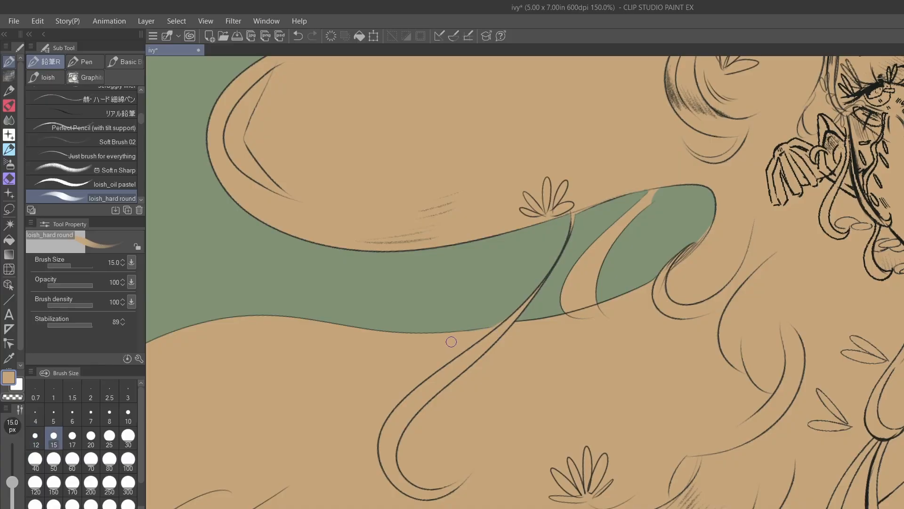
mouse_move(666, 186)
mouse_down()
mouse_move(682, 177)
mouse_move(643, 201)
mouse_move(669, 186)
mouse_up()
- Inspect the tan edges along the hanging hair locks, the arm and the jagged shape below the hand
scroll(732, 167, down, 1)
drag(526, 400, 559, 112)
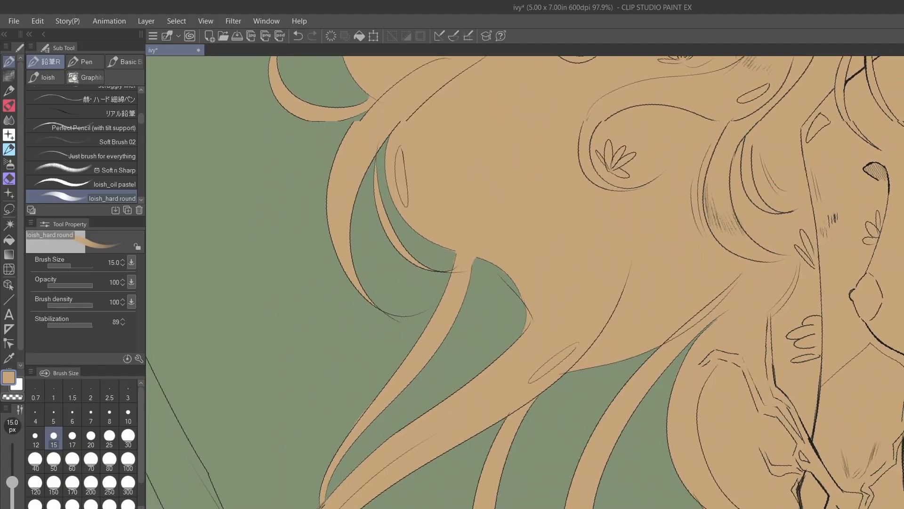
scroll(614, 163, down, 2)
drag(566, 311, 496, 179)
drag(612, 283, 452, 270)
scroll(525, 282, up, 1)
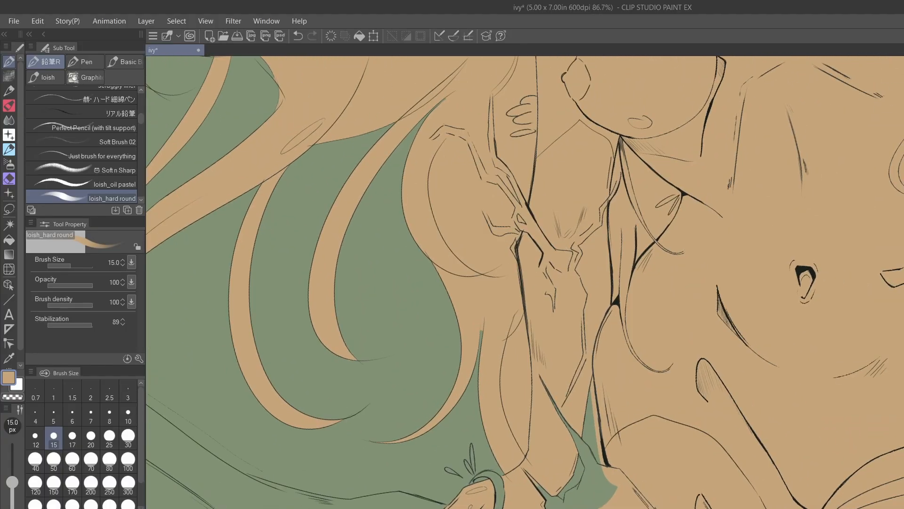
drag(525, 282, 550, 256)
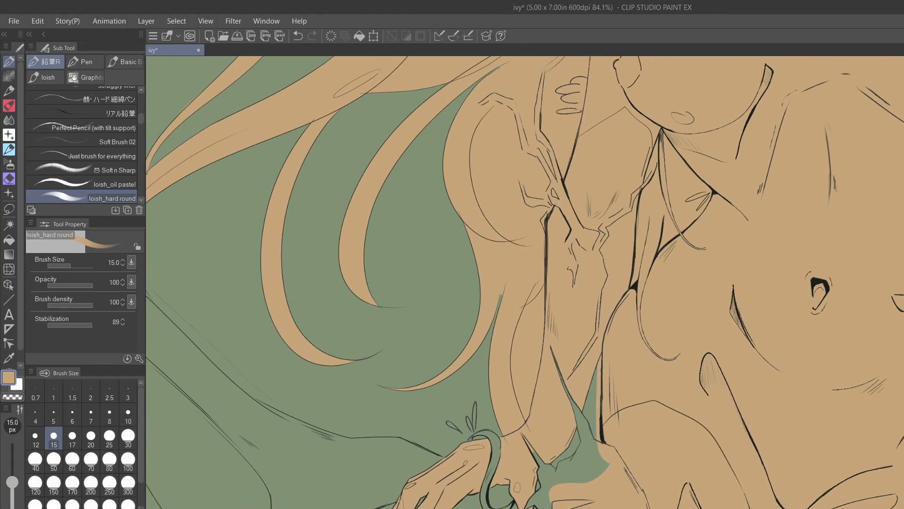
scroll(567, 330, down, 2)
drag(567, 329, 488, 143)
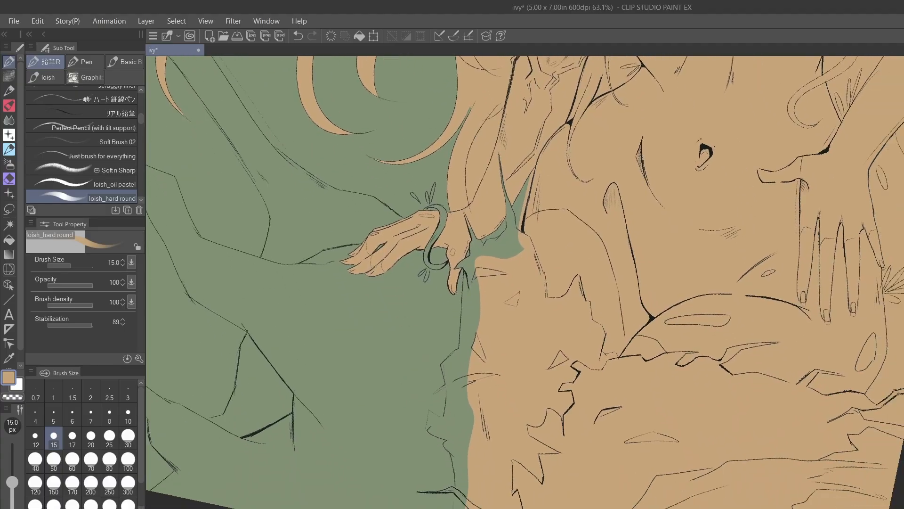
scroll(525, 283, down, 1)
drag(525, 283, 509, 329)
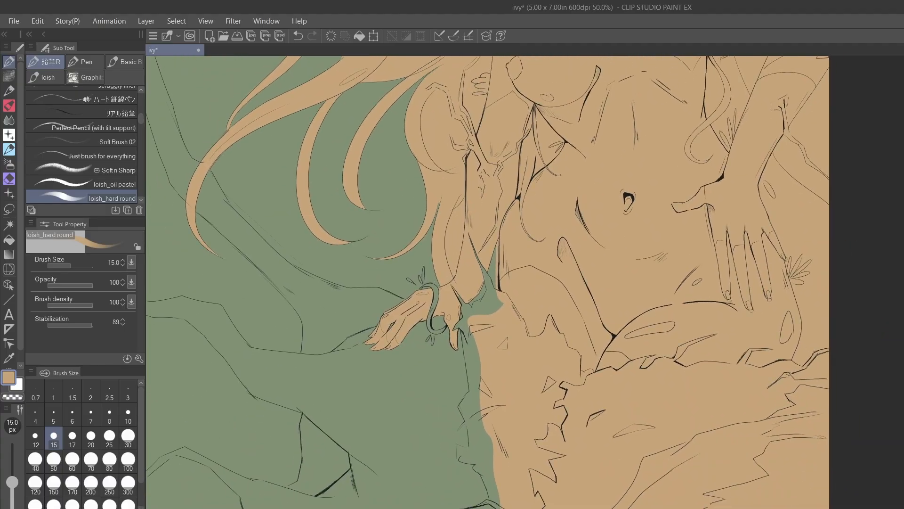
key(e)
key(bracketright)
key(bracketright)
key(bracketright)
key(bracketright)
key(bracketright)
key(bracketright)
key(bracketright)
key(bracketright)
key(bracketright)
key(bracketright)
key(bracketright)
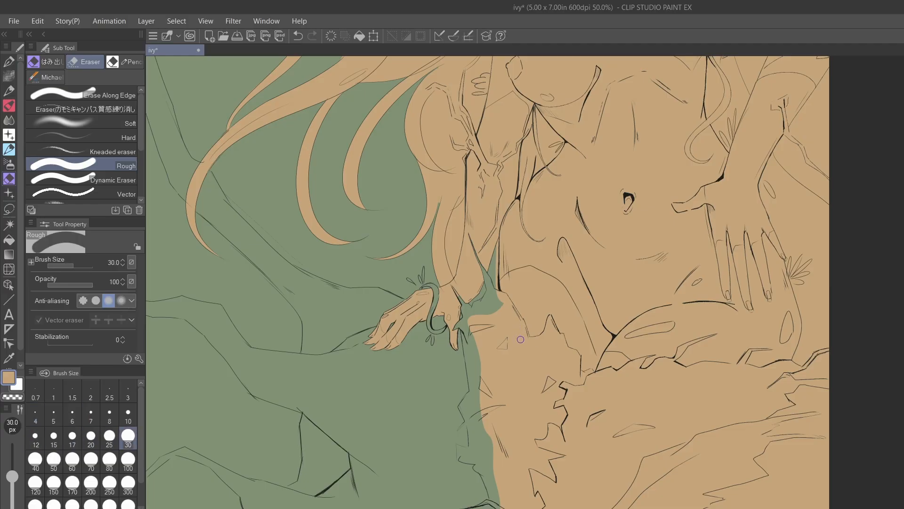
key(bracketright)
key(bracketright)
key(bracketright)
key(bracketright)
key(bracketright)
key(bracketright)
mouse_move(508, 296)
mouse_down()
mouse_move(490, 276)
mouse_move(510, 317)
mouse_up()
key(ctrl+z)
- Paint tan from the wrist down along the jagged outline below the hand with the loish_hard round brush at size 100
key(p)
key(bracketleft)
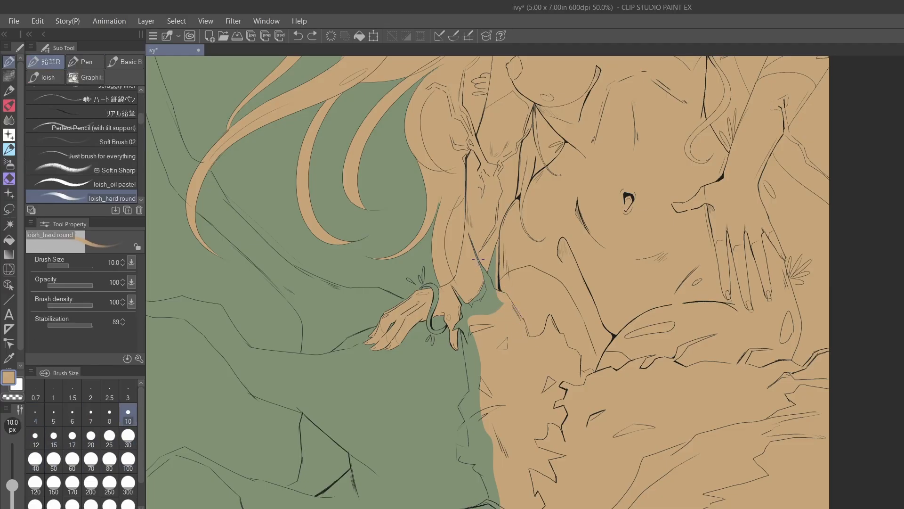
key(bracketright)
key(bracketright)
key(bracketright)
key(bracketright)
key(bracketright)
key(bracketright)
key(bracketright)
key(bracketright)
key(bracketright)
key(bracketright)
key(bracketright)
mouse_move(487, 268)
mouse_down()
mouse_move(500, 310)
mouse_move(489, 288)
mouse_move(483, 307)
mouse_move(464, 294)
mouse_move(460, 326)
mouse_move(473, 368)
mouse_move(464, 425)
mouse_move(487, 385)
mouse_move(491, 413)
mouse_move(486, 429)
mouse_move(479, 422)
mouse_move(477, 448)
mouse_move(461, 449)
mouse_move(490, 449)
mouse_move(502, 507)
mouse_move(487, 463)
mouse_move(459, 501)
mouse_up()
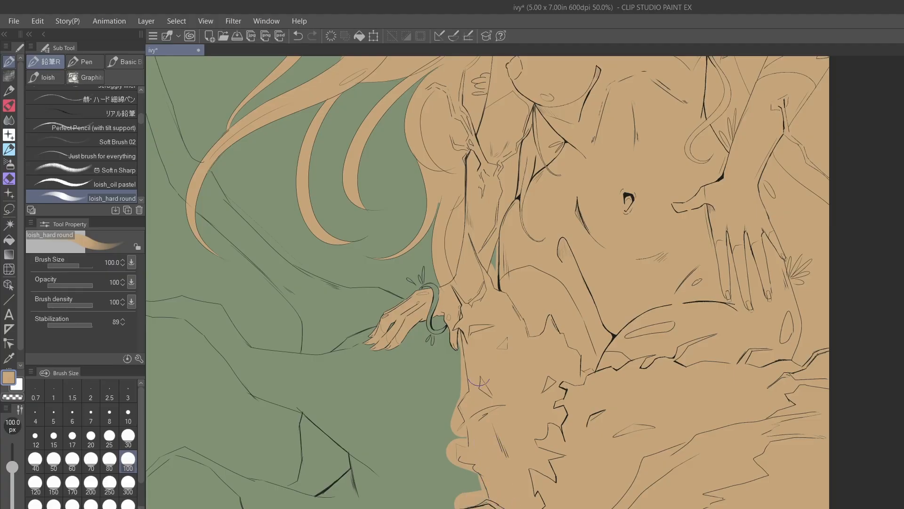
- Trim the tan along the straight outline just below the fingers with the Rough eraser at size 12, undoing the oversized stroke
key(bracketleft)
key(bracketleft)
key(bracketleft)
key(bracketleft)
key(bracketleft)
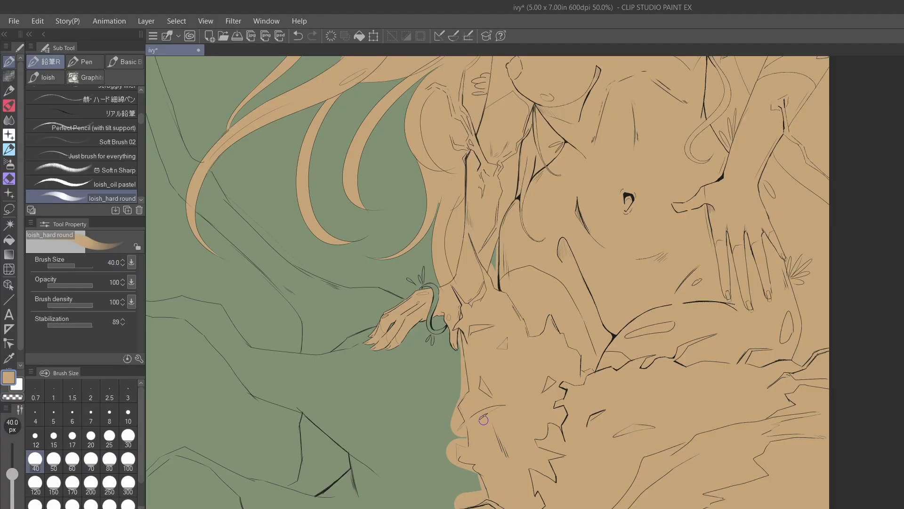
key(e)
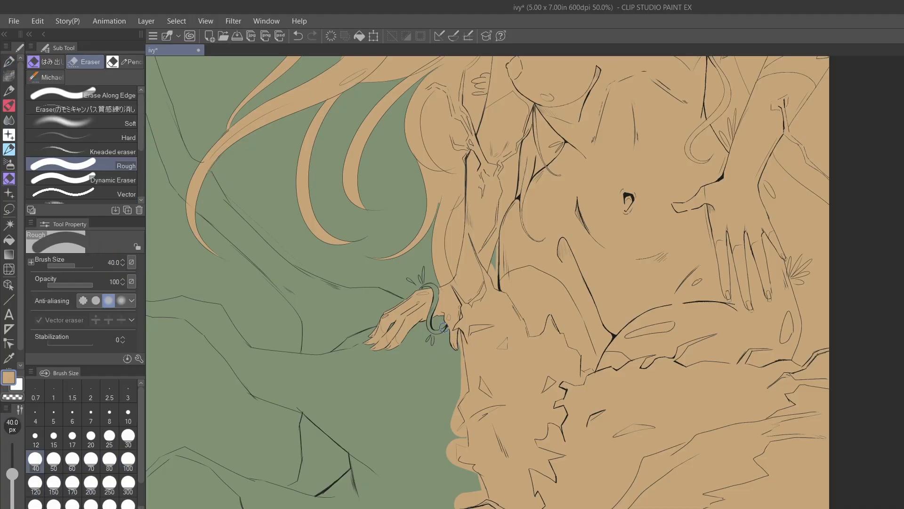
key(ctrl+z)
key(bracketleft)
key(bracketleft)
key(bracketleft)
key(bracketleft)
key(bracketleft)
key(bracketleft)
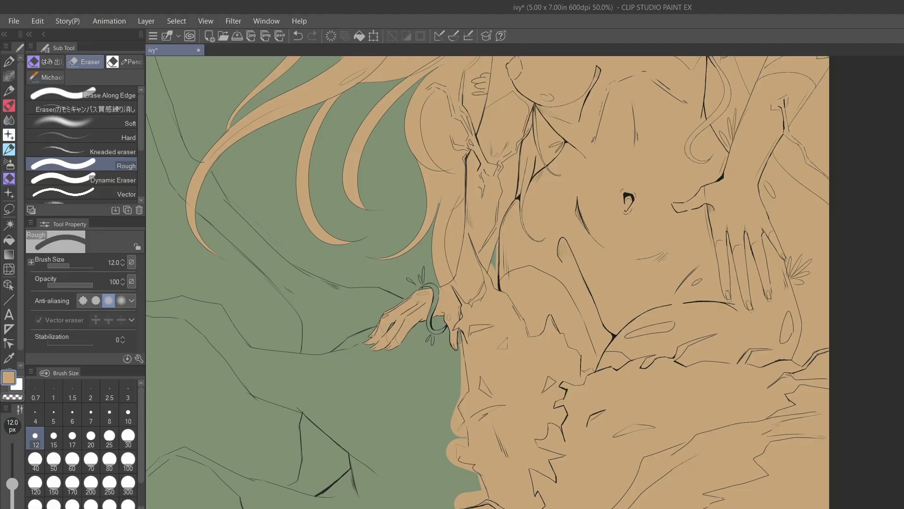
drag(462, 371, 461, 348)
- Undo the size 20 Rough eraser stroke and erase the overflow outside the upper jagged outline with the はみ出しだけ消す eraser
key(bracketright)
key(bracketright)
key(bracketright)
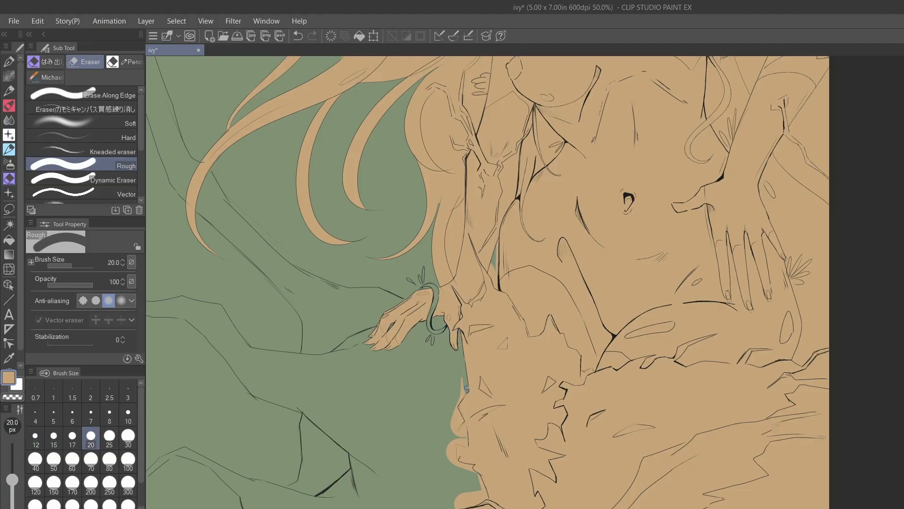
key(ctrl+z)
click(59, 64)
mouse_move(460, 363)
mouse_down()
mouse_move(464, 387)
mouse_move(453, 407)
mouse_move(467, 383)
mouse_move(454, 423)
mouse_up()
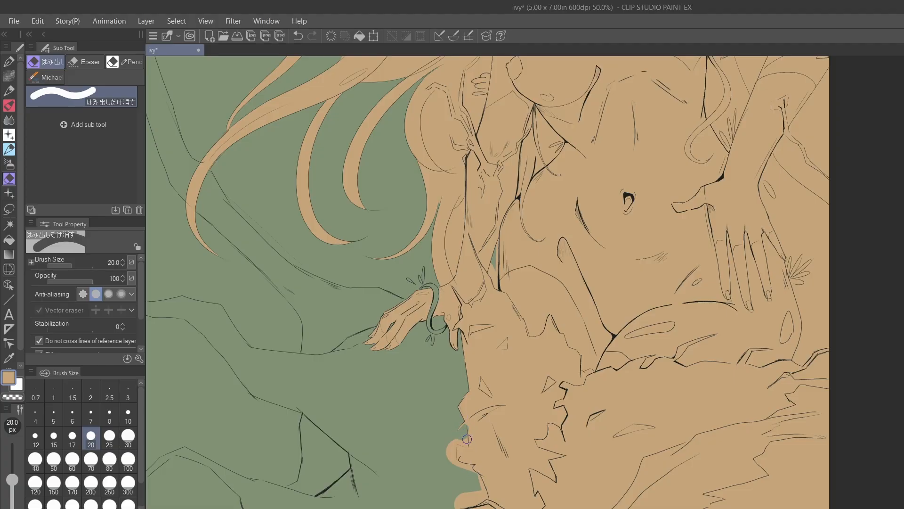
drag(467, 439, 453, 459)
key(ctrl+z)
key(minus)
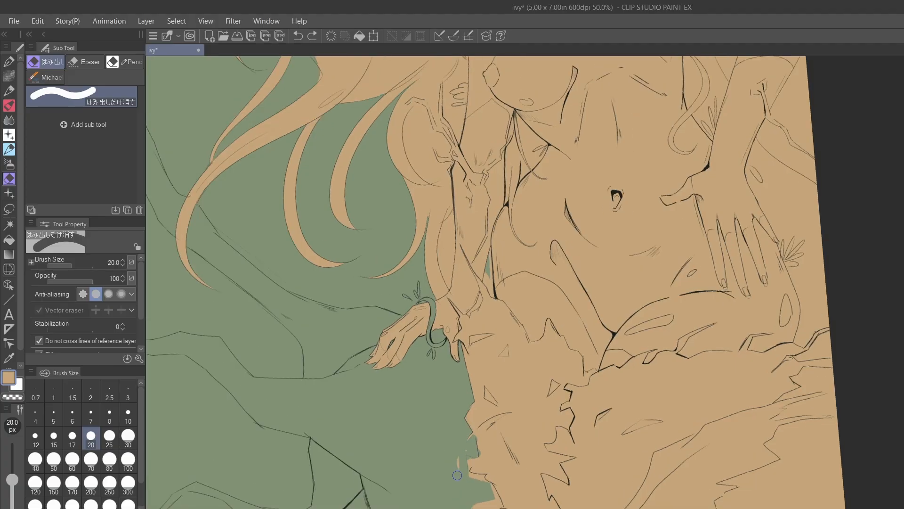
key(ctrl+z)
scroll(470, 493, up, 5)
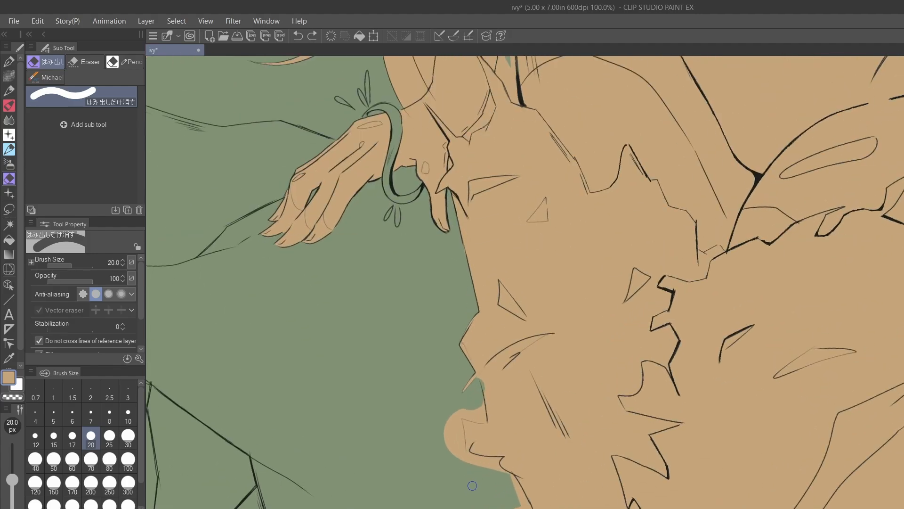
key(ctrl+z)
key(ctrl+z)
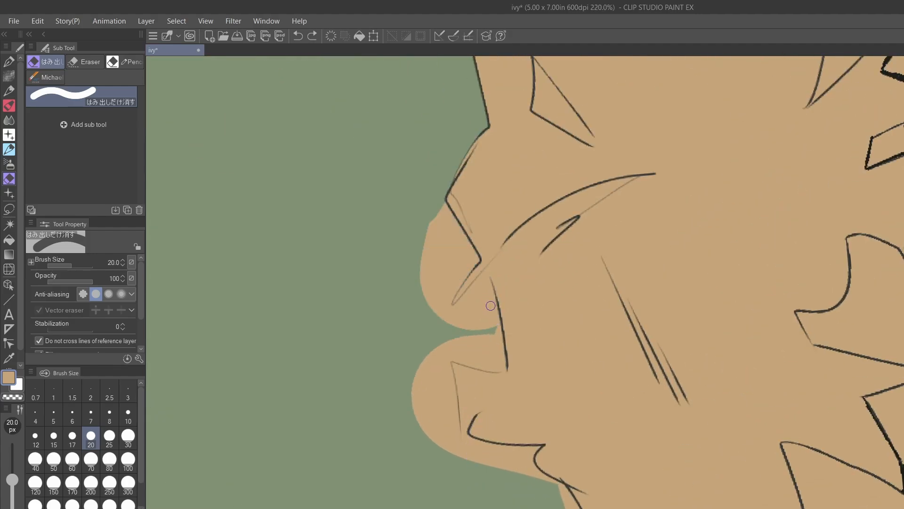
- Erase the tan overflow around the first pointed notch of the jagged outline with the はみ出しだけ消す eraser at size 20
key(bracketleft)
key(bracketleft)
key(bracketleft)
key(bracketleft)
key(bracketright)
key(bracketright)
key(bracketright)
key(bracketright)
mouse_move(442, 206)
mouse_down()
mouse_move(473, 252)
mouse_move(469, 227)
mouse_move(465, 261)
mouse_move(475, 255)
mouse_move(436, 315)
mouse_up()
mouse_move(477, 259)
mouse_down()
mouse_move(441, 320)
mouse_move(464, 308)
mouse_move(486, 277)
mouse_move(502, 363)
mouse_move(495, 370)
mouse_move(475, 358)
mouse_move(502, 366)
mouse_move(483, 301)
mouse_move(452, 332)
mouse_move(484, 339)
mouse_move(470, 358)
mouse_move(461, 254)
mouse_move(443, 232)
mouse_move(428, 268)
mouse_move(446, 255)
mouse_move(438, 295)
mouse_up()
- Erase the tan overflow outside the next spikes down the jagged outline at size 60
key(bracketright)
key(bracketright)
key(bracketright)
key(bracketright)
key(bracketright)
mouse_move(437, 351)
mouse_down()
mouse_move(451, 433)
mouse_move(430, 430)
mouse_move(443, 467)
mouse_move(533, 480)
mouse_move(472, 450)
mouse_move(529, 453)
mouse_move(522, 462)
mouse_move(537, 452)
mouse_move(572, 508)
mouse_up()
drag(545, 444, 456, 220)
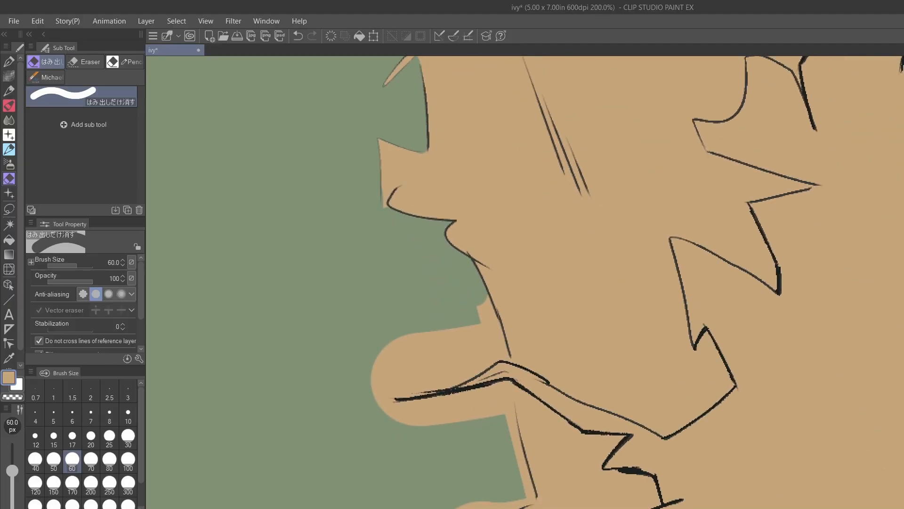
- Erase the tan overflow around the long thin spike and down the jagged outline to the canvas edge with the はみ出しだけ消す eraser at size 60
mouse_move(481, 302)
mouse_down()
mouse_move(504, 352)
mouse_move(390, 408)
mouse_move(409, 332)
mouse_move(416, 360)
mouse_move(464, 327)
mouse_up()
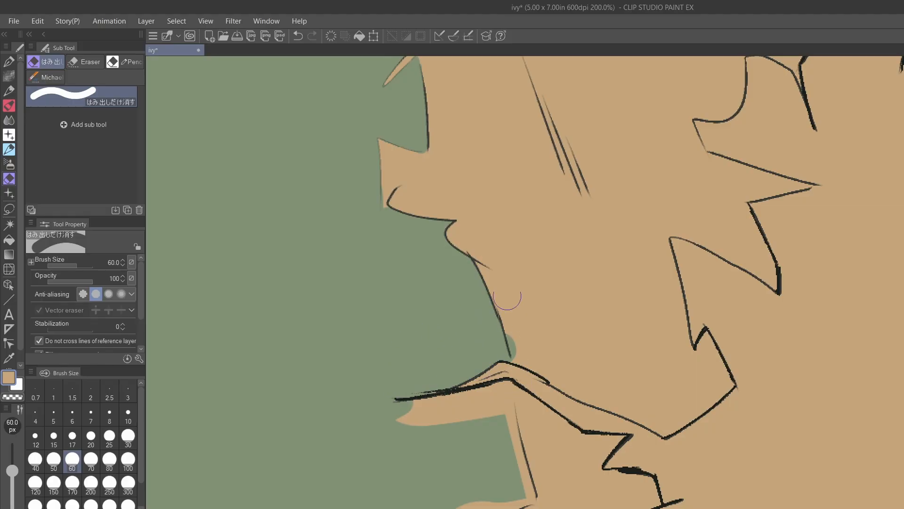
mouse_move(420, 406)
mouse_down()
mouse_move(502, 391)
mouse_move(523, 417)
mouse_move(509, 397)
mouse_up()
key(ctrl+z)
mouse_move(414, 418)
mouse_down()
mouse_move(501, 395)
mouse_move(421, 419)
mouse_move(457, 421)
mouse_move(517, 400)
mouse_move(494, 402)
mouse_move(525, 500)
mouse_up()
drag(500, 404, 518, 482)
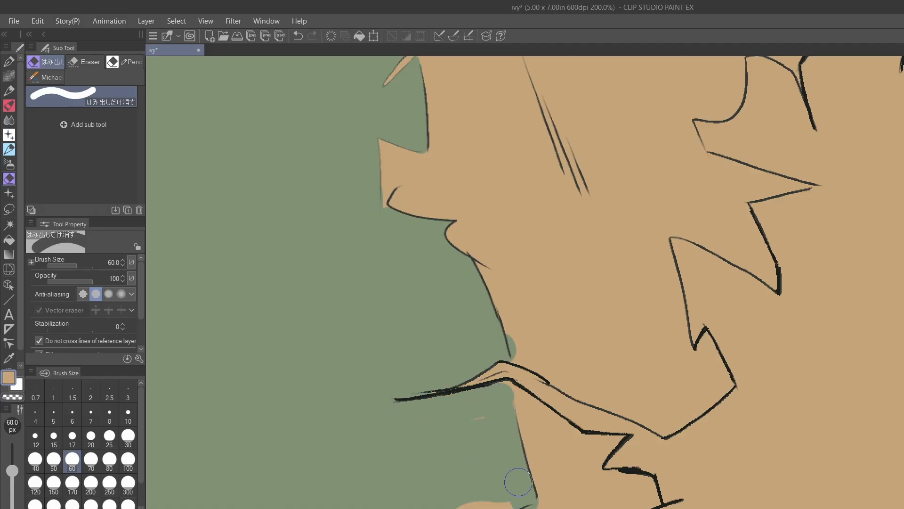
key(ctrl+z)
mouse_move(501, 404)
mouse_down()
mouse_move(523, 470)
mouse_move(477, 508)
mouse_move(441, 445)
mouse_move(442, 376)
mouse_up()
key(ctrl+minus)
mouse_move(517, 366)
mouse_down()
mouse_move(486, 412)
mouse_move(566, 398)
mouse_up()
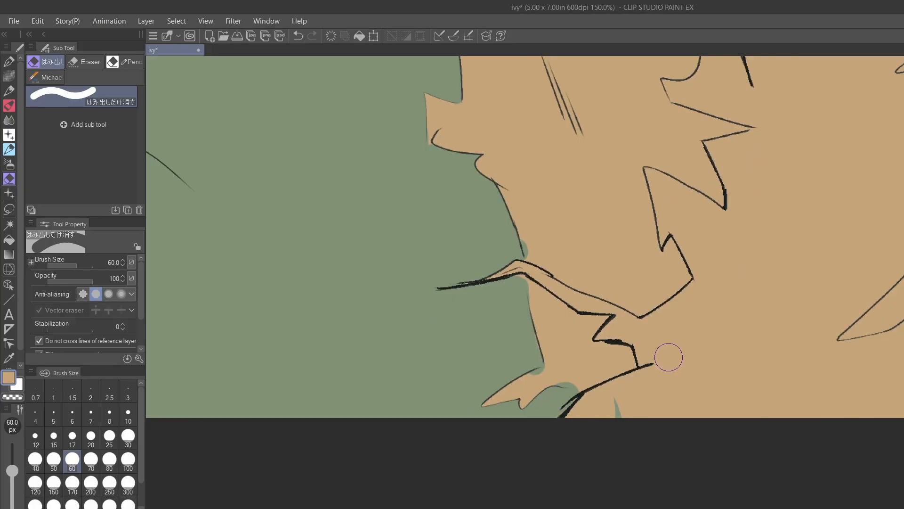
- Paint tan back into the over-erased spots inside the lower jagged outline with the loish_hard round brush at size 10
key(p)
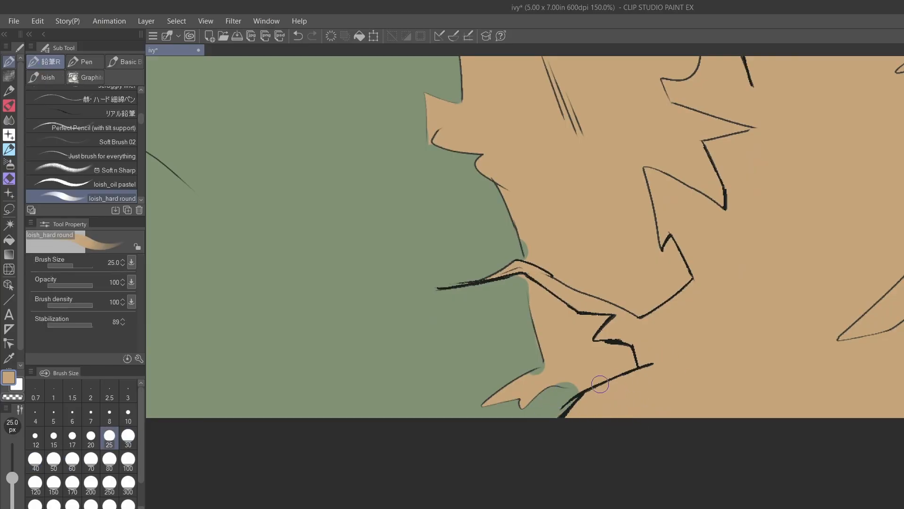
key(bracketleft)
key(bracketleft)
key(bracketleft)
key(bracketleft)
key(bracketleft)
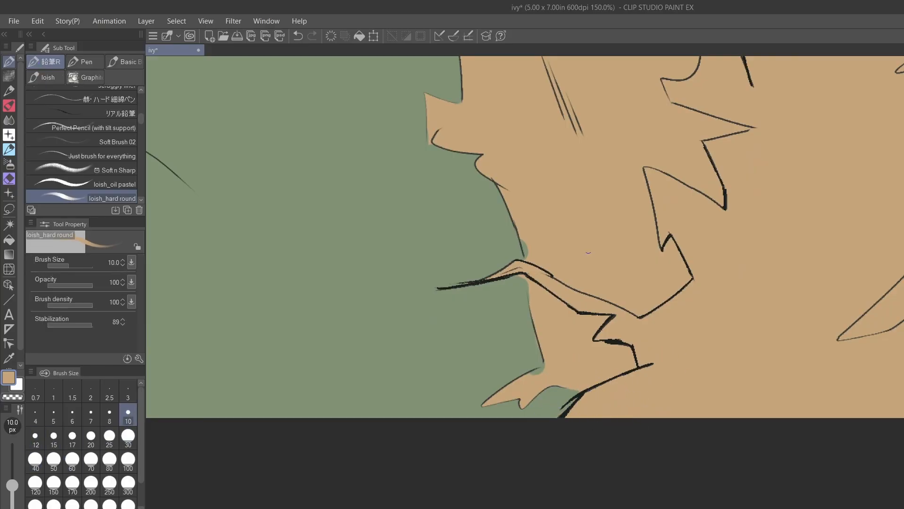
drag(526, 378, 557, 353)
scroll(558, 223, up, 4)
key(ctrl+z)
scroll(458, 219, down, 2)
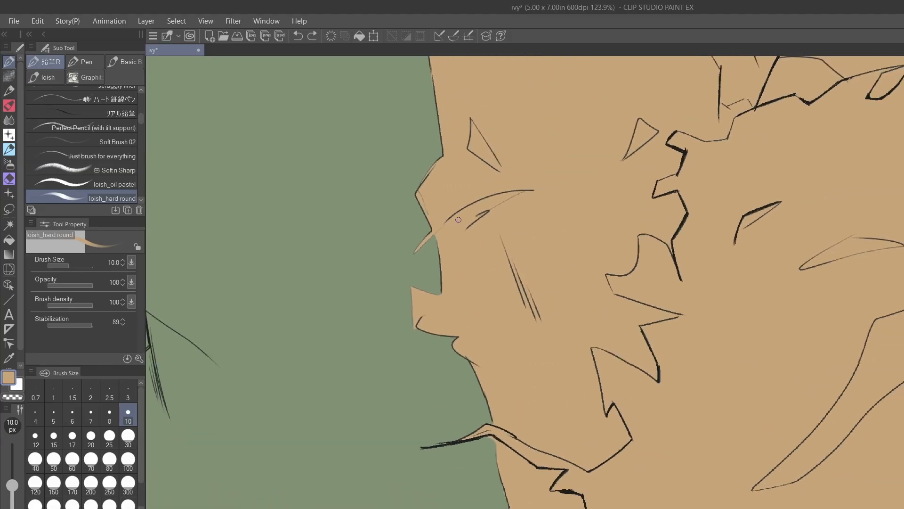
- Erase the tan from the narrow triangular gap between the forearm and waist with the はみ出しだけ消す eraser at sizes 30 and 12
scroll(458, 219, down, 2)
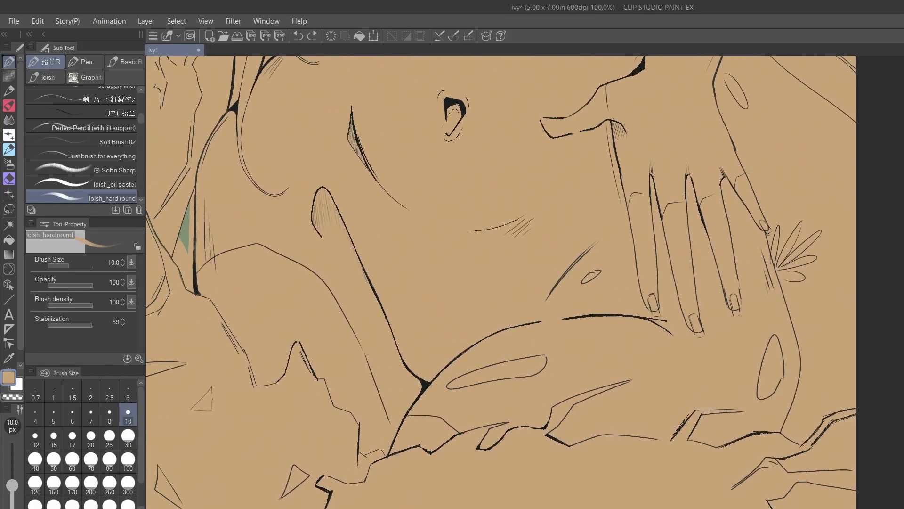
scroll(714, 302, down, 3)
scroll(562, 308, up, 3)
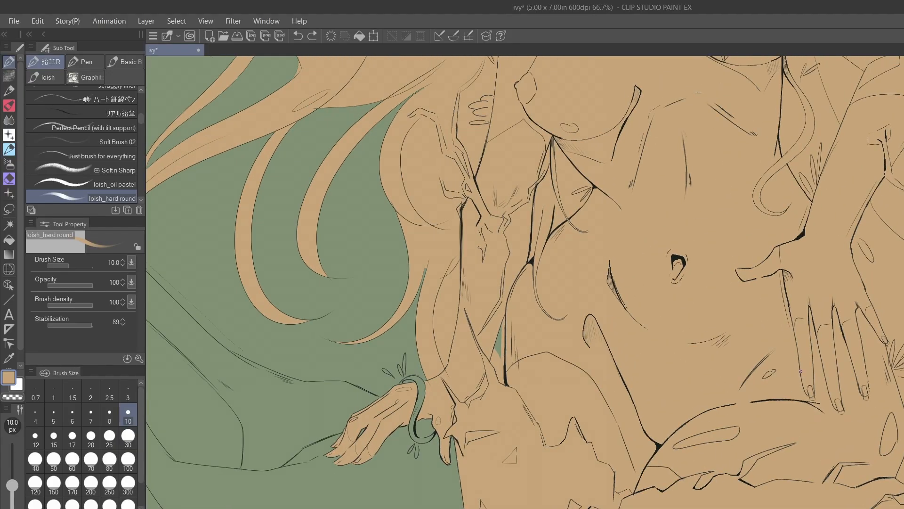
key(e)
key(bracketleft)
key(bracketleft)
key(bracketleft)
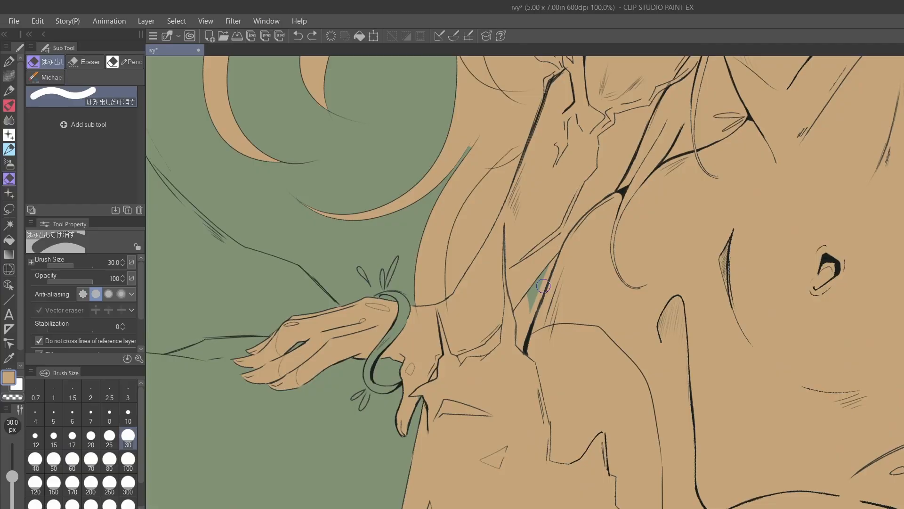
drag(552, 264, 532, 315)
key(bracketleft)
key(bracketleft)
key(bracketleft)
key(bracketleft)
key(bracketleft)
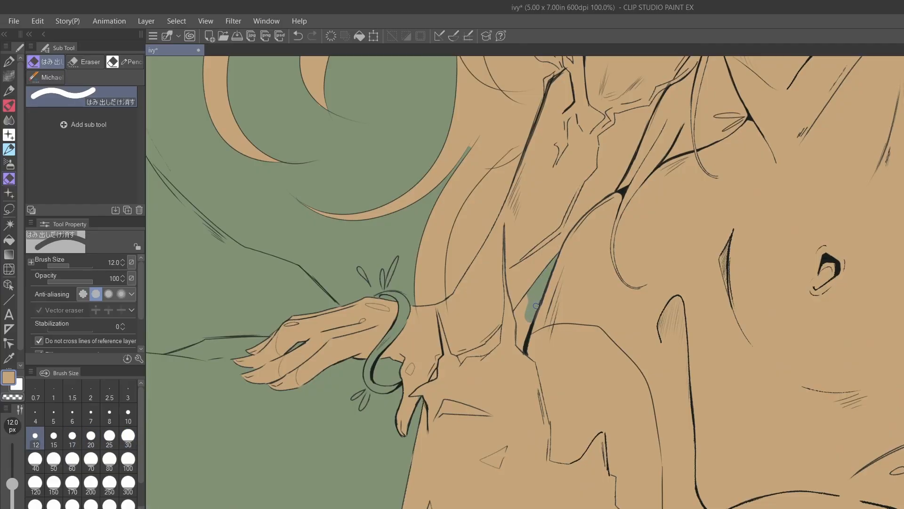
mouse_move(542, 302)
mouse_down()
mouse_move(523, 350)
mouse_move(516, 313)
mouse_move(534, 287)
mouse_move(523, 338)
mouse_up()
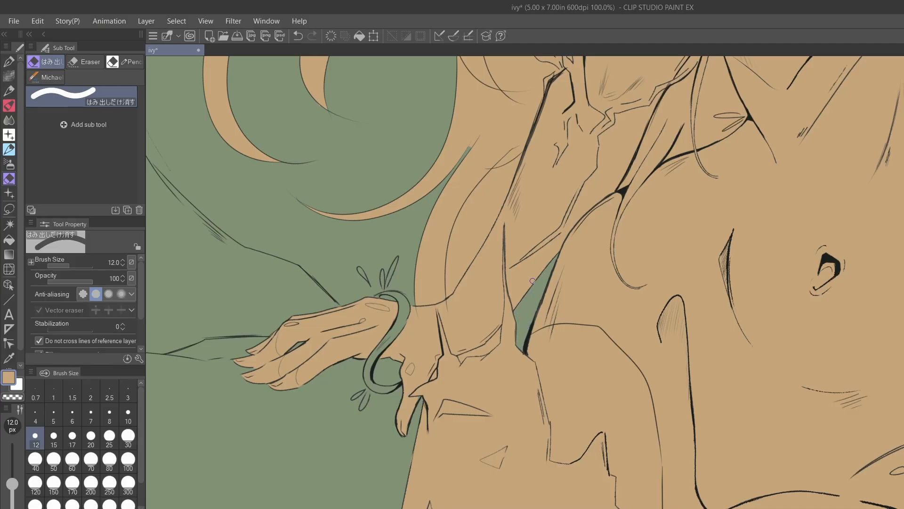
- Erase the tan from the small gaps between the wrist, fingers and jagged stump edge at sizes 12 and 17, and save the drawing
drag(465, 395, 774, 414)
mouse_move(535, 260)
mouse_down()
mouse_move(532, 292)
mouse_move(502, 312)
mouse_move(452, 322)
mouse_up()
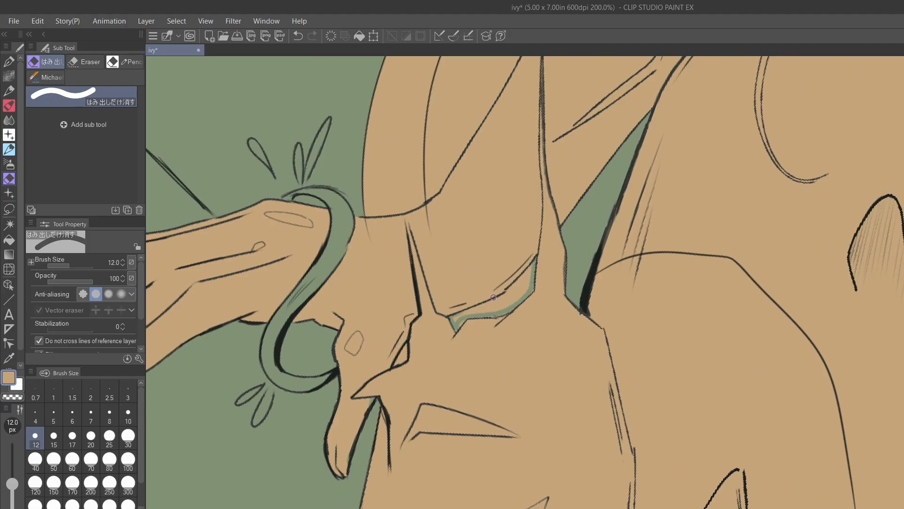
mouse_move(508, 291)
mouse_down()
mouse_move(530, 262)
mouse_move(512, 292)
mouse_move(516, 303)
mouse_move(531, 281)
mouse_move(503, 303)
mouse_move(527, 291)
mouse_move(457, 326)
mouse_move(509, 299)
mouse_move(463, 313)
mouse_up()
key(])
key(])
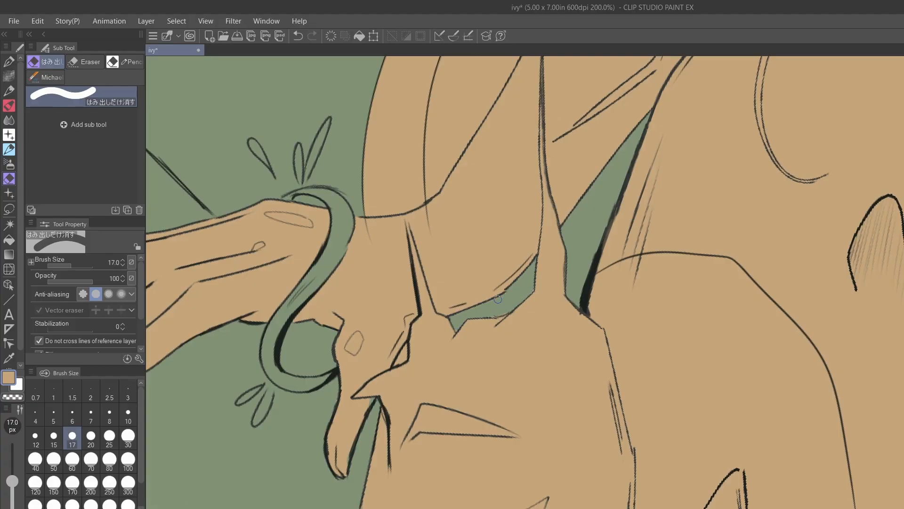
drag(529, 285, 527, 298)
drag(406, 349, 402, 354)
scroll(420, 333, down, 4)
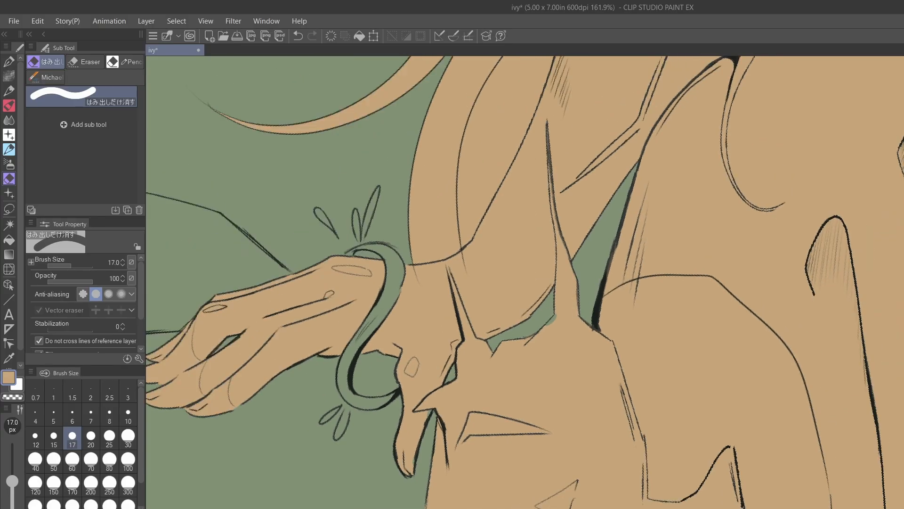
scroll(620, 236, down, 3)
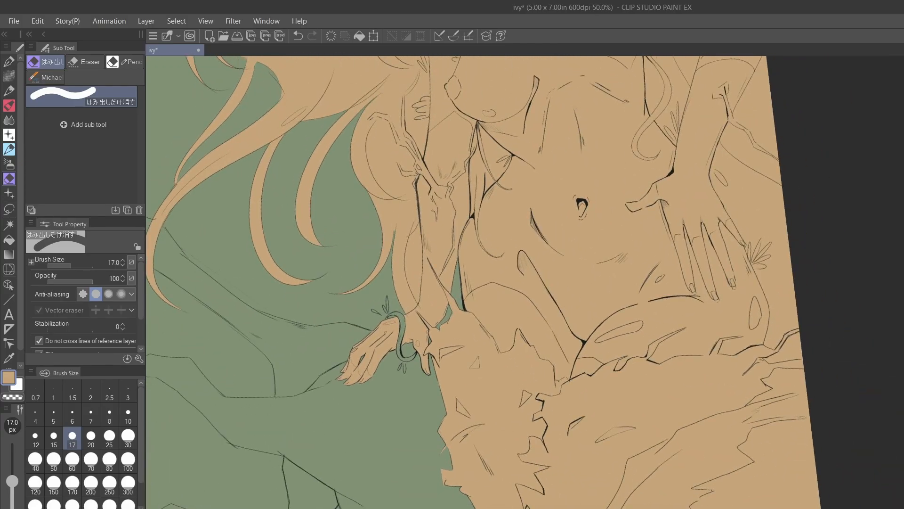
scroll(608, 243, up, 1)
scroll(609, 244, down, 1)
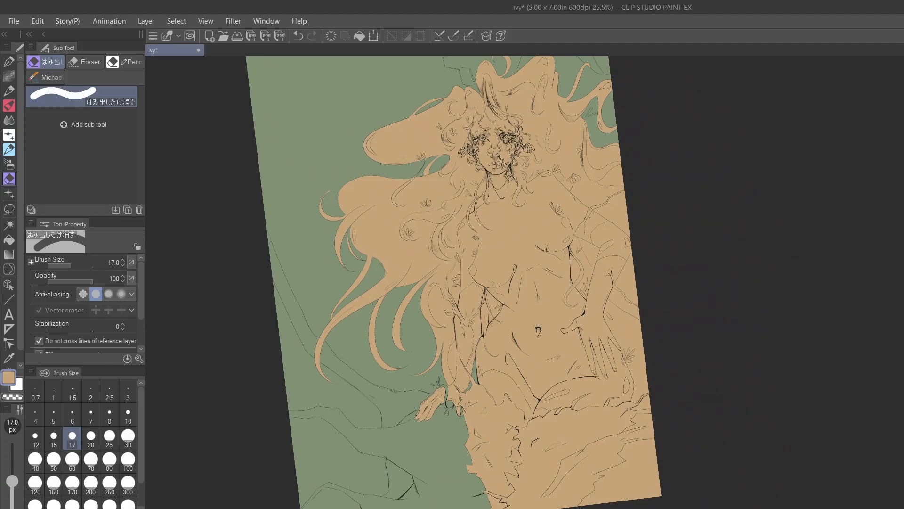
key(ctrl+s)
- Erase the tan outside the jagged outline in the canvas's lower-right corner with the eraser at size 40, undoing stray strokes
mouse_move(658, 421)
mouse_down()
mouse_move(650, 421)
mouse_move(628, 430)
mouse_move(660, 423)
mouse_move(625, 439)
mouse_move(652, 436)
mouse_move(627, 439)
mouse_move(655, 429)
mouse_move(644, 416)
mouse_move(631, 420)
mouse_move(661, 420)
mouse_move(625, 431)
mouse_move(665, 432)
mouse_move(652, 447)
mouse_move(661, 444)
mouse_move(628, 446)
mouse_move(622, 453)
mouse_move(634, 464)
mouse_move(638, 450)
mouse_move(591, 507)
mouse_move(625, 505)
mouse_move(610, 506)
mouse_move(638, 494)
mouse_move(618, 501)
mouse_move(625, 487)
mouse_move(588, 504)
mouse_move(613, 479)
mouse_up()
key(ctrl+z)
key(ctrl+z)
key(bracketright)
key(bracketright)
key(bracketright)
key(bracketright)
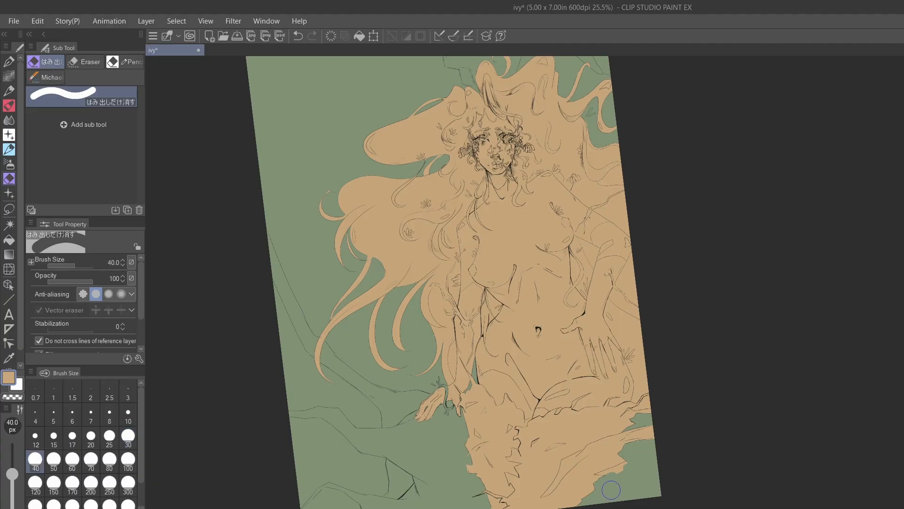
key(ctrl+z)
- Trim the leftover tan around the rounded notch of the lower-right outline at eraser size 15, undoing the stray strokes
key(bracketleft)
key(bracketleft)
key(bracketleft)
key(bracketleft)
key(bracketleft)
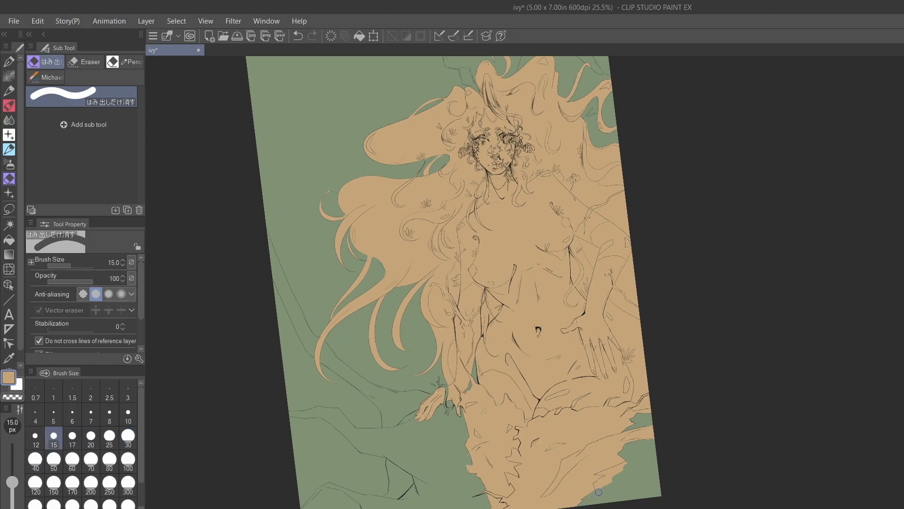
key(ctrl+z)
drag(584, 502, 585, 499)
key(ctrl+z)
drag(603, 473, 609, 472)
key(ctrl+z)
scroll(620, 474, up, 8)
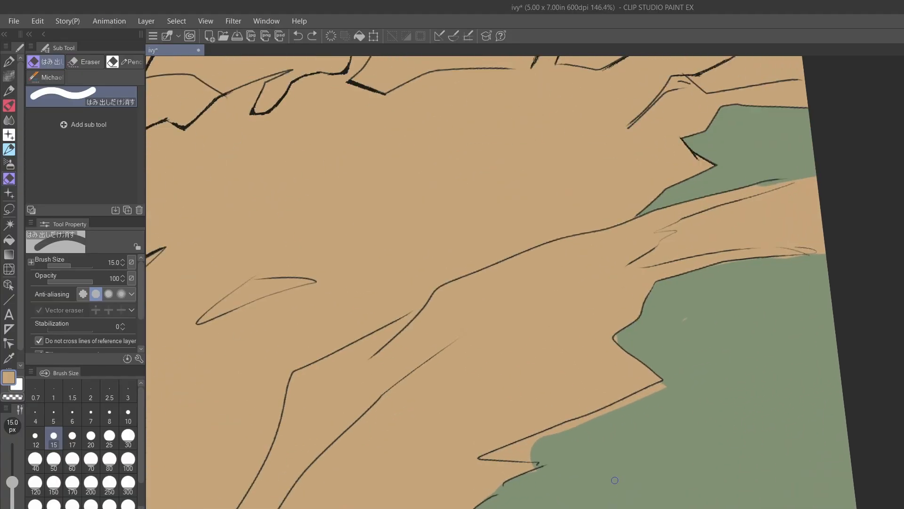
scroll(615, 480, up, 2)
drag(701, 271, 729, 254)
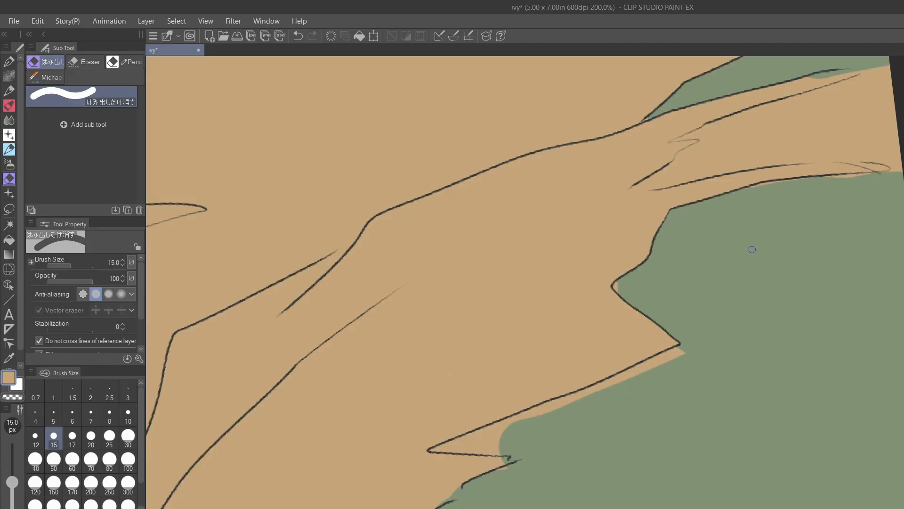
drag(625, 279, 619, 291)
- Erase the tan strip beneath the large spike and inside the sharp notch below it with the eraser at size 30
key(bracketright)
key(bracketright)
key(bracketright)
key(bracketright)
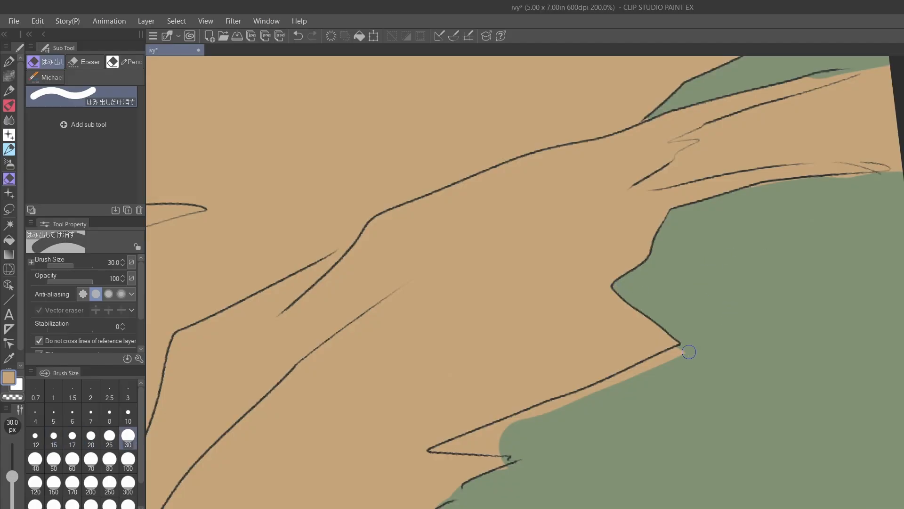
mouse_move(688, 352)
mouse_down()
mouse_move(545, 418)
mouse_move(701, 343)
mouse_move(433, 449)
mouse_move(523, 454)
mouse_move(470, 438)
mouse_move(569, 432)
mouse_move(550, 455)
mouse_move(463, 500)
mouse_move(508, 482)
mouse_up()
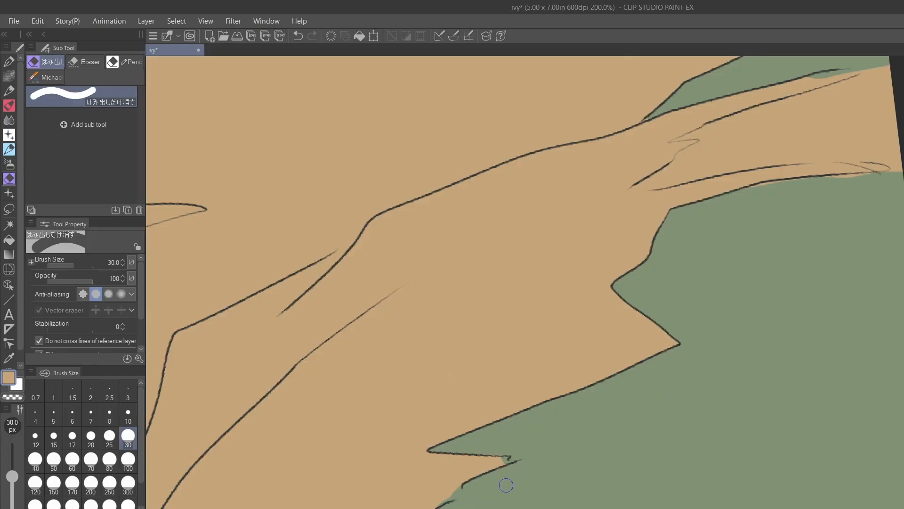
- Paint tan back over the over-erased spots at the sharp notch and upper branch edge with the loish_hard round brush at size 7
key(p)
drag(458, 495, 445, 499)
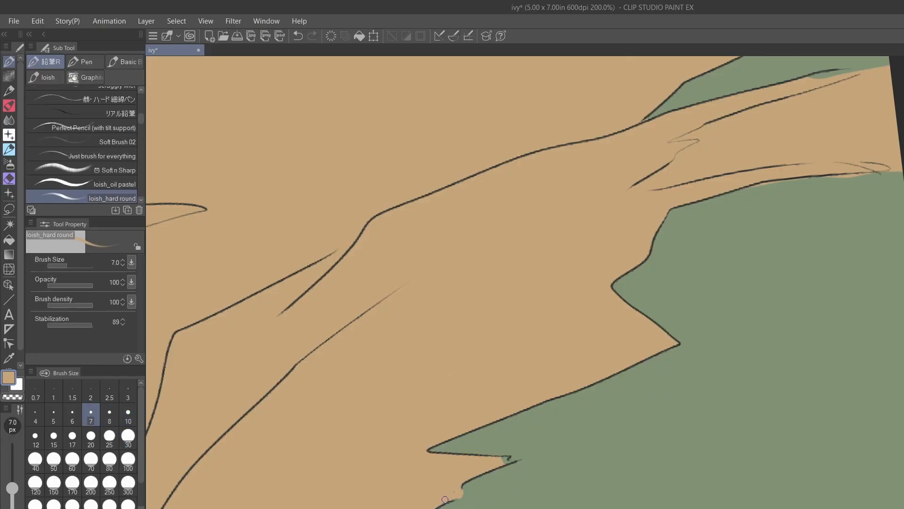
drag(501, 458, 512, 461)
scroll(580, 418, down, 2)
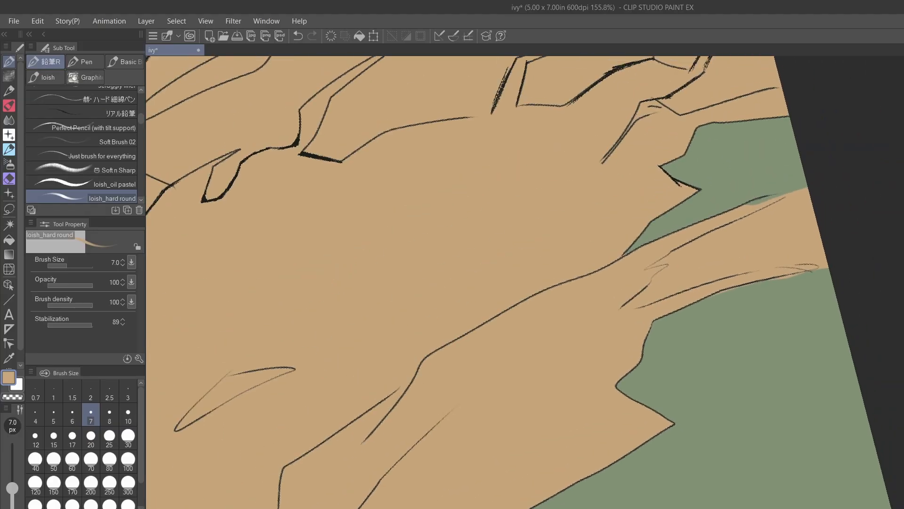
drag(738, 211, 754, 202)
key(p)
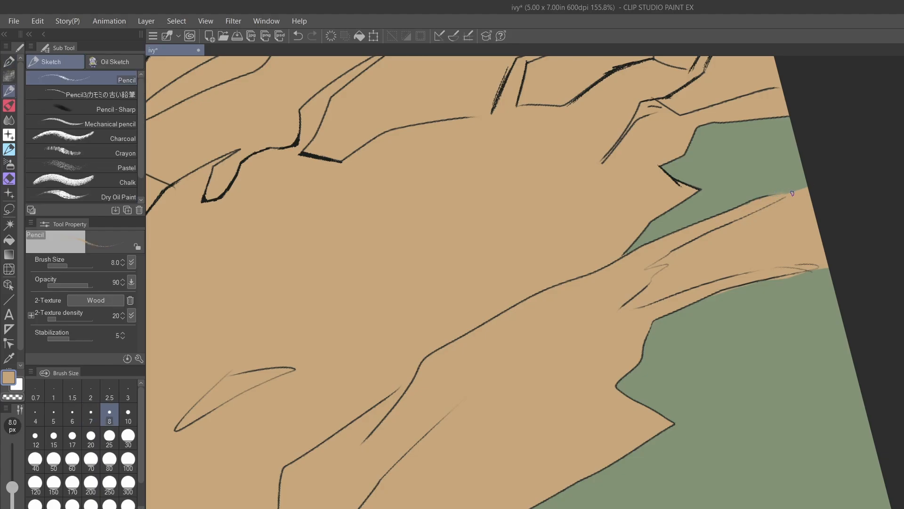
key(bracketright)
key(bracketright)
key(bracketright)
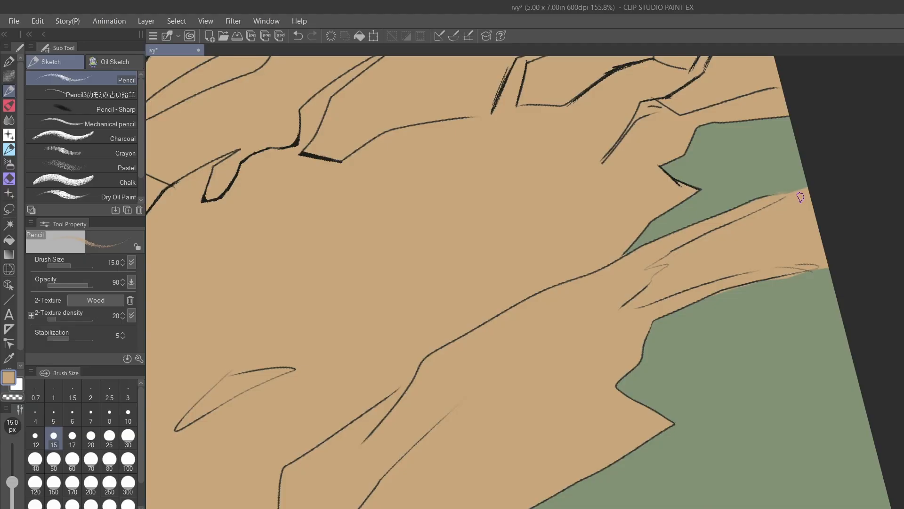
- Erase the tan between and beyond the two thin splinters near the canvas's right edge with the はみ出しだけ消す eraser at size 30
key(e)
mouse_move(781, 206)
mouse_down()
mouse_move(687, 249)
mouse_move(633, 303)
mouse_move(761, 263)
mouse_move(855, 263)
mouse_move(793, 262)
mouse_move(847, 252)
mouse_move(794, 251)
mouse_move(676, 271)
mouse_move(823, 195)
mouse_up()
mouse_move(827, 257)
mouse_down()
mouse_move(810, 266)
mouse_move(818, 277)
mouse_move(697, 306)
mouse_move(683, 292)
mouse_move(642, 305)
mouse_move(675, 254)
mouse_move(652, 268)
mouse_move(674, 268)
mouse_move(646, 291)
mouse_move(668, 262)
mouse_move(648, 269)
mouse_move(677, 260)
mouse_up()
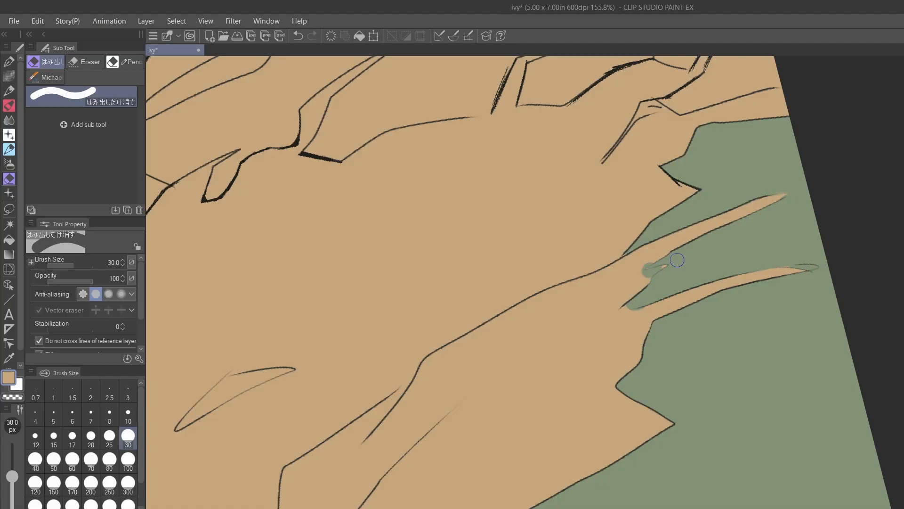
- Restore the tan at the bases and tips of the thin splinters with the loish_hard round brush at size 5
key(p)
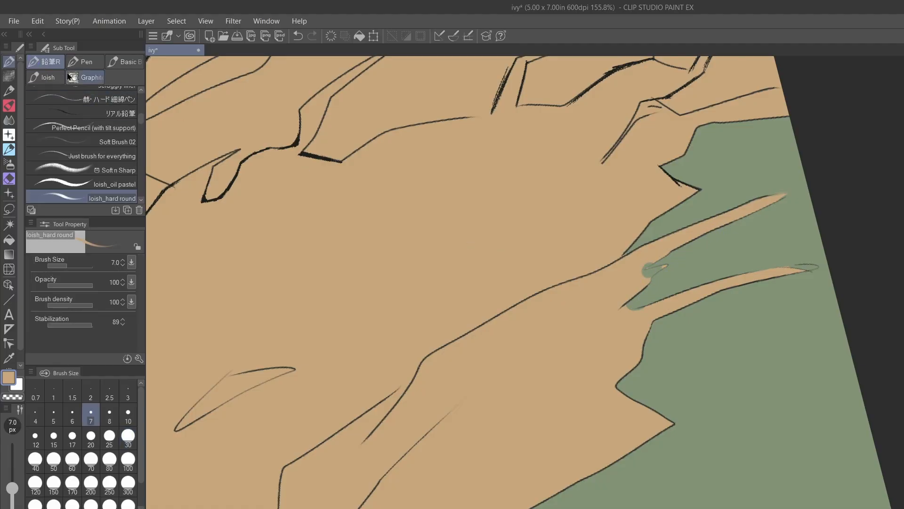
key(bracketleft)
key(bracketleft)
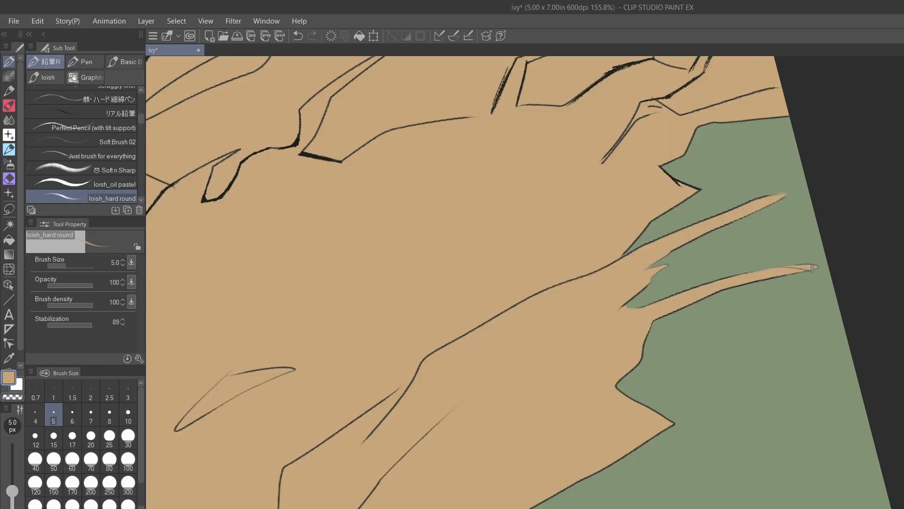
- Fill the two small leaves beneath the vine around the wrist with tan using the loish_hard round brush at size 5
scroll(755, 267, down, 5)
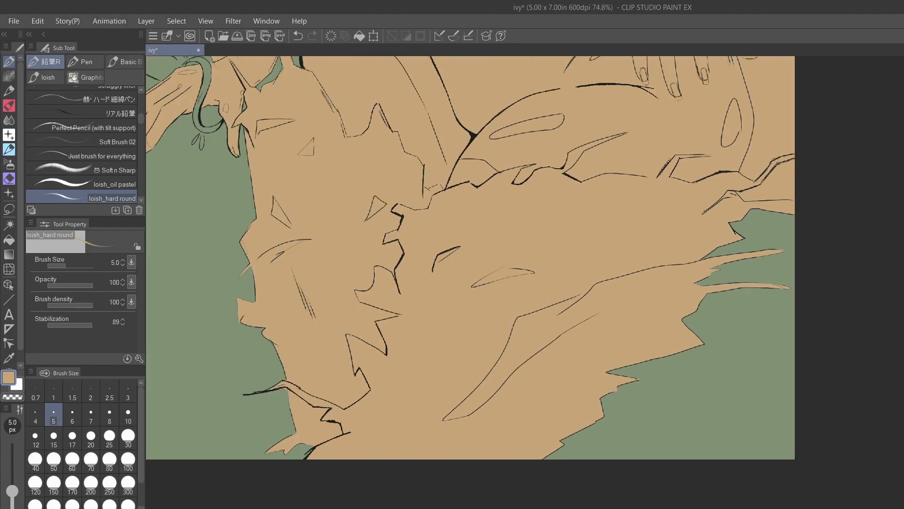
scroll(755, 267, down, 3)
scroll(753, 461, down, 3)
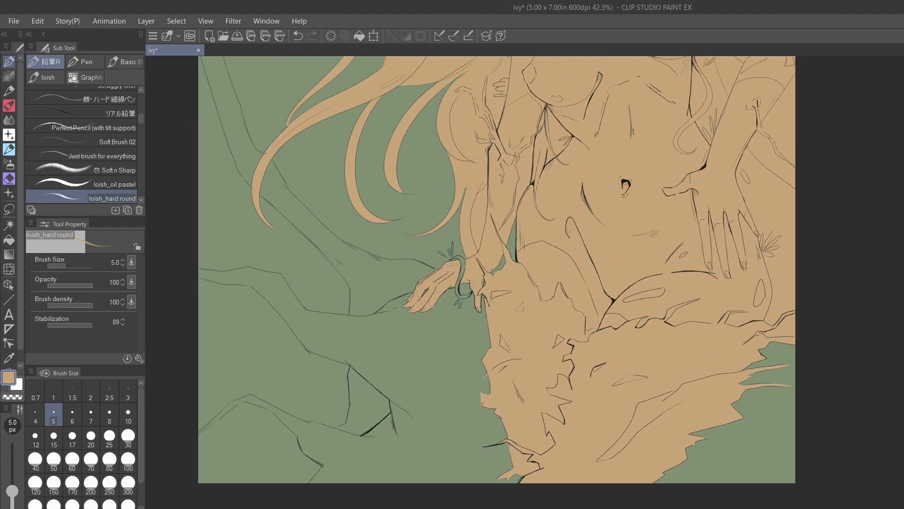
scroll(494, 304, up, 15)
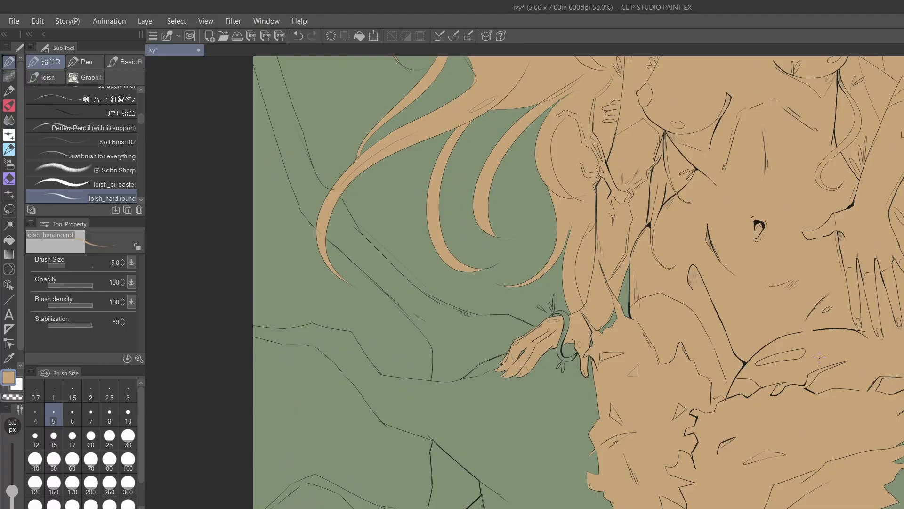
scroll(525, 282, down, 1)
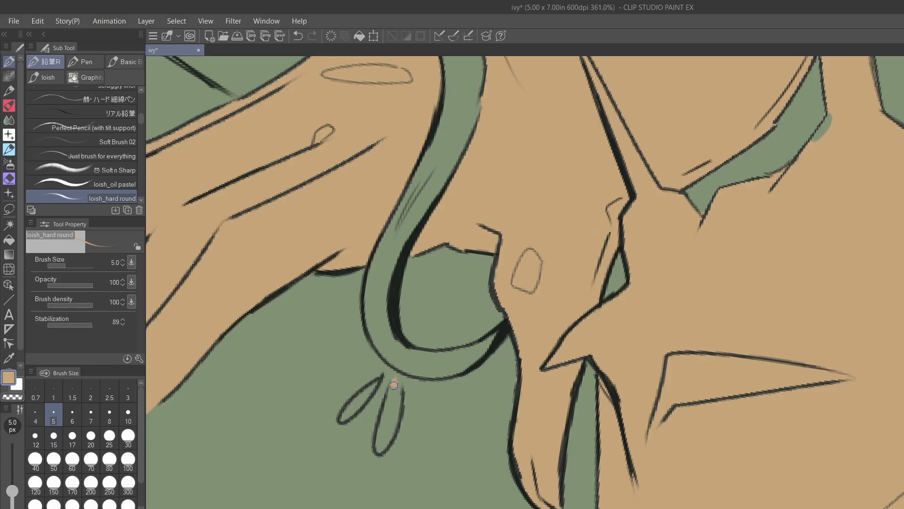
drag(395, 380, 382, 451)
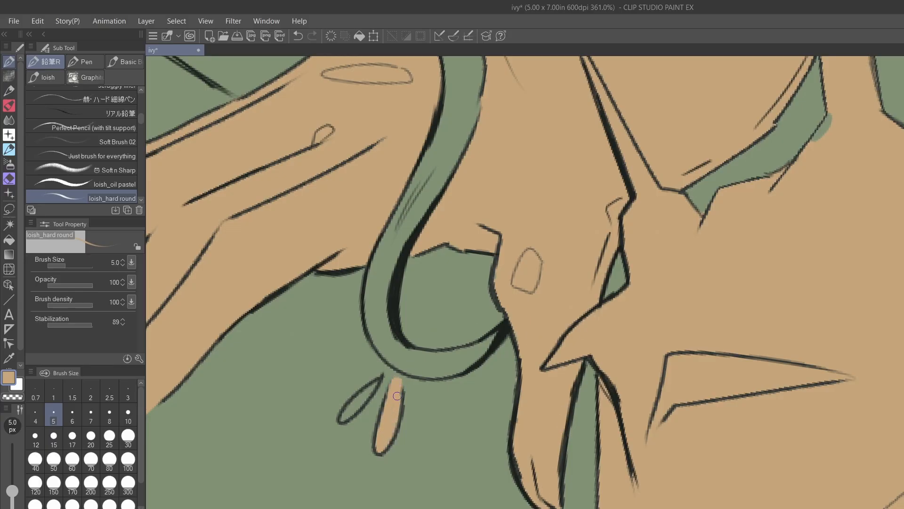
mouse_move(377, 383)
mouse_down()
mouse_move(342, 419)
mouse_move(365, 394)
mouse_up()
mouse_move(365, 395)
mouse_down()
mouse_move(349, 414)
mouse_move(372, 391)
mouse_up()
drag(372, 391, 347, 416)
drag(387, 368, 400, 384)
scroll(584, 380, down, 3)
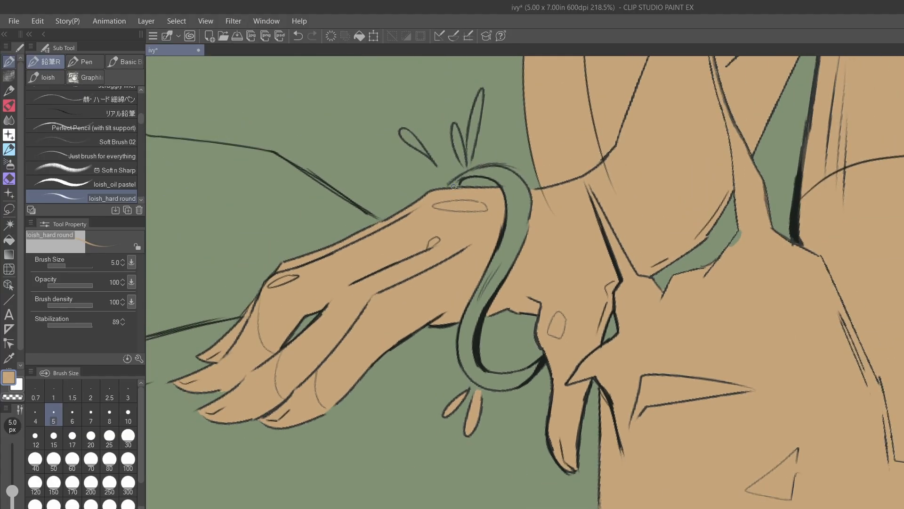
- Fill the three small leaves above the wrist and the vine's upper curve with tan using the loish_hard round brush
mouse_move(409, 135)
mouse_down()
mouse_move(423, 147)
mouse_move(404, 130)
mouse_move(415, 147)
mouse_move(462, 158)
mouse_move(455, 125)
mouse_move(463, 162)
mouse_move(457, 144)
mouse_move(470, 149)
mouse_move(467, 159)
mouse_move(482, 91)
mouse_up()
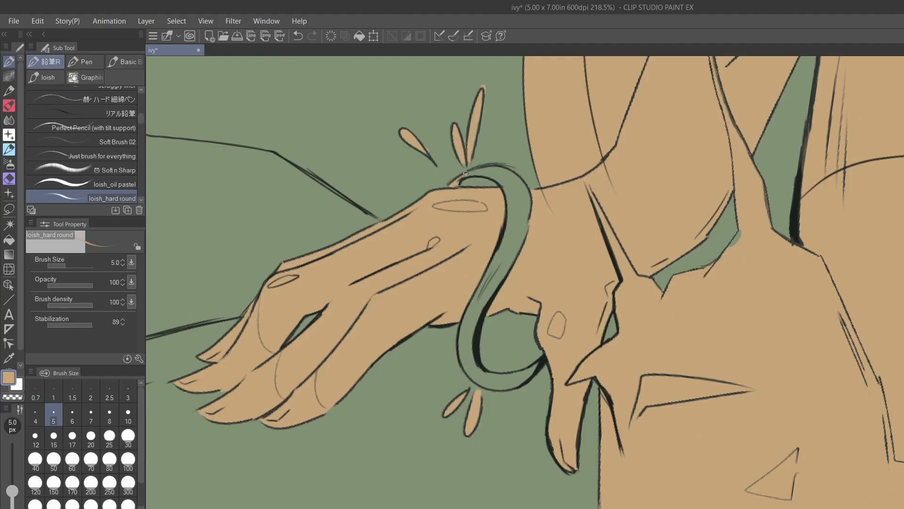
mouse_move(466, 173)
mouse_down()
mouse_move(513, 174)
mouse_move(529, 224)
mouse_up()
key(bracketright)
key(bracketright)
key(bracketright)
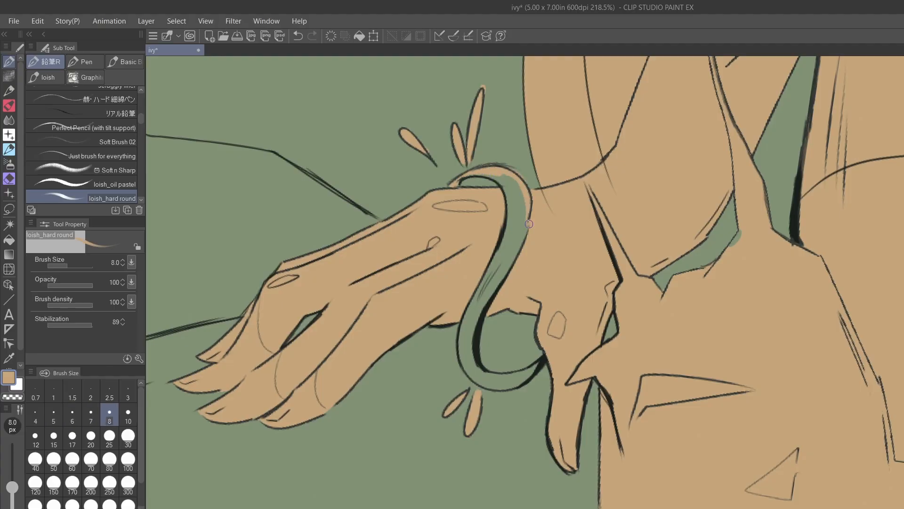
mouse_move(498, 178)
mouse_down()
mouse_move(509, 192)
mouse_move(508, 242)
mouse_up()
- Fill the remaining S-shaped body and lower hook of the wrist vine with tan using the loish_hard round brush
key(bracketright)
key(bracketright)
key(bracketright)
key(bracketright)
key(bracketright)
key(bracketright)
mouse_move(514, 191)
mouse_down()
mouse_move(513, 262)
mouse_move(485, 299)
mouse_up()
key(bracketleft)
key(bracketleft)
key(bracketleft)
key(bracketleft)
drag(509, 255, 494, 292)
mouse_move(506, 238)
mouse_down()
mouse_move(463, 354)
mouse_move(475, 305)
mouse_move(466, 361)
mouse_move(504, 385)
mouse_move(496, 379)
mouse_move(532, 370)
mouse_up()
- Erase the tan overflow around the wrist vine's lower hook and upper curve with the はみ出しだけ消す eraser at size 30
key(p)
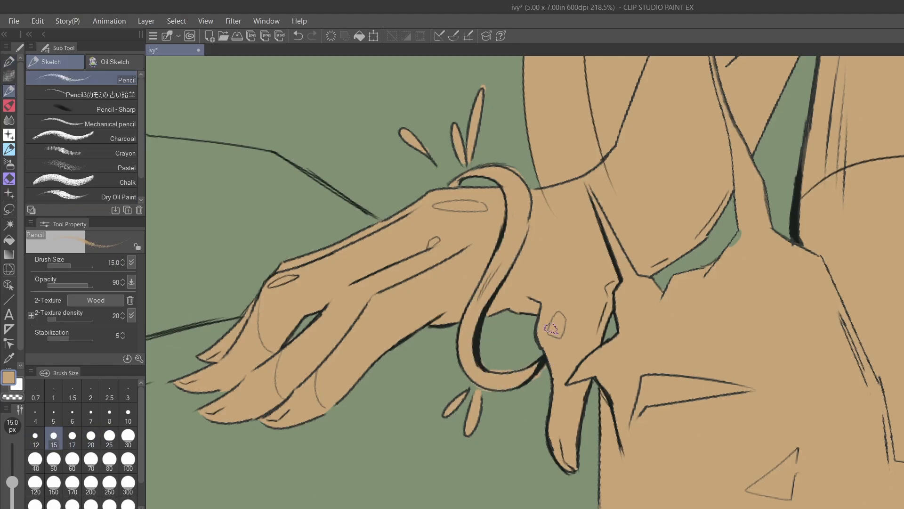
key(e)
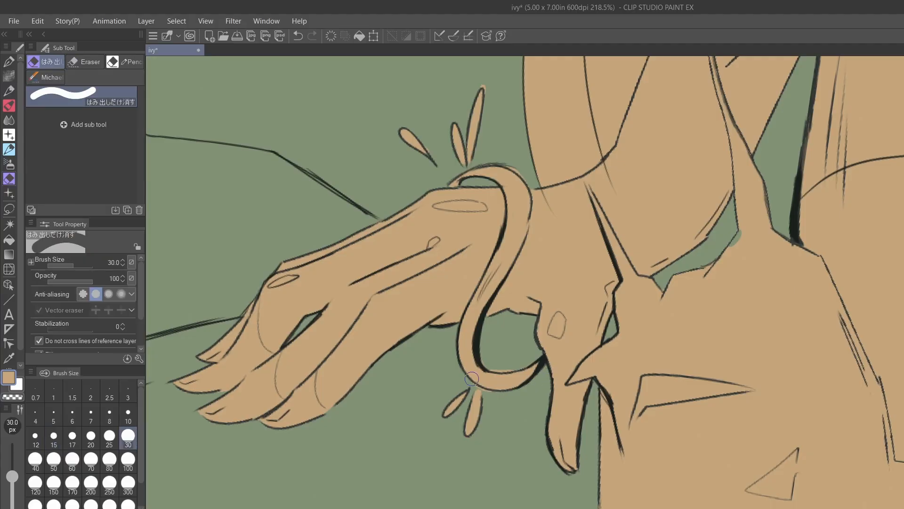
mouse_move(472, 378)
mouse_down()
mouse_move(514, 394)
mouse_move(502, 367)
mouse_up()
drag(465, 188, 518, 172)
scroll(518, 171, down, 5)
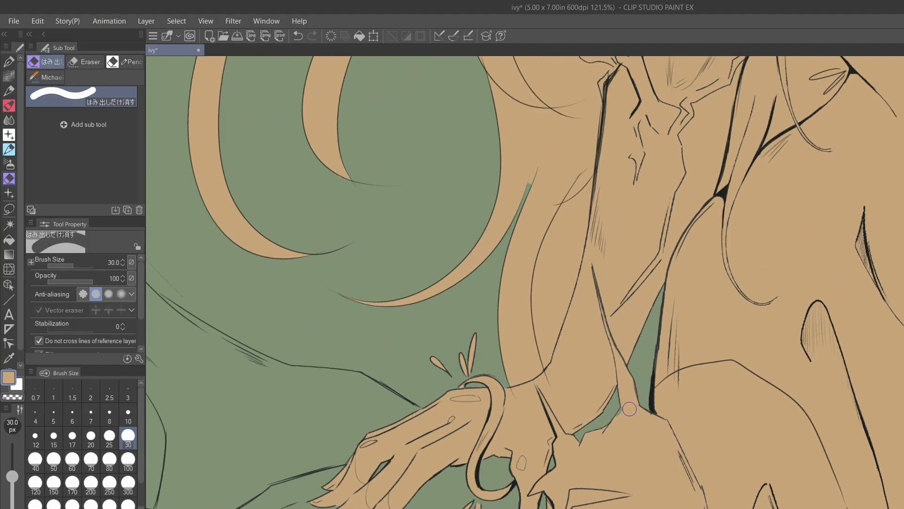
- Restore the erased tan beside the narrow gap near the forearm with the loish_hard round brush at size 17
key(p)
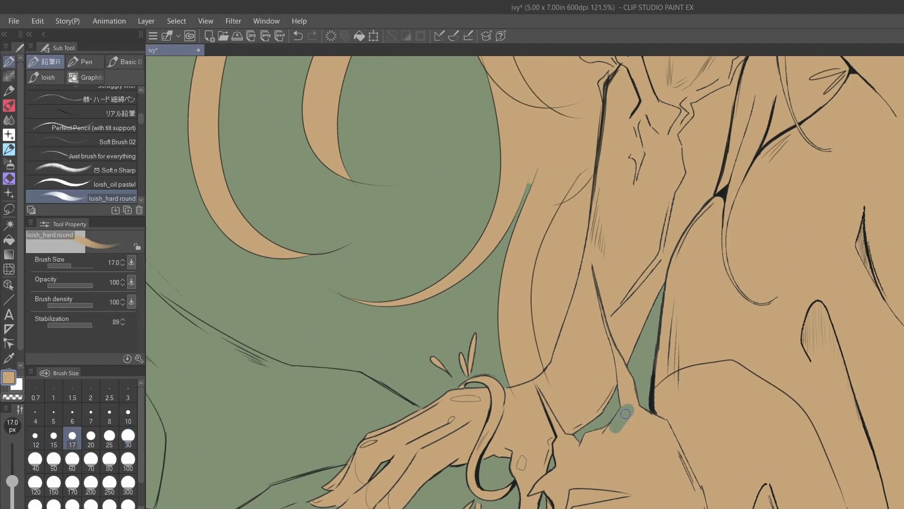
scroll(641, 411, down, 6)
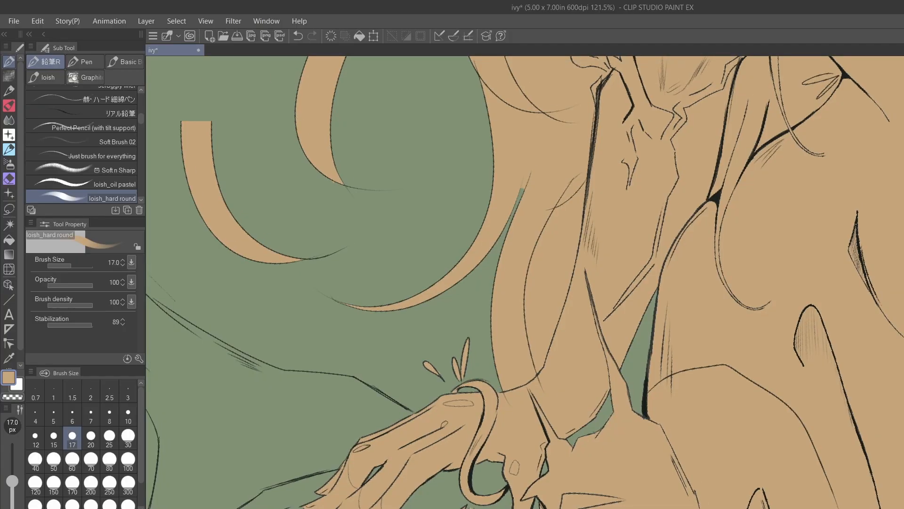
scroll(641, 411, down, 1)
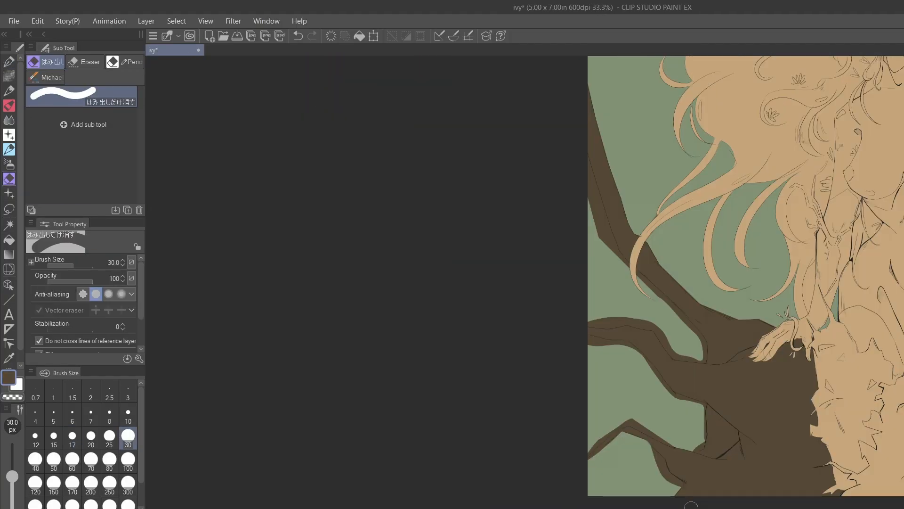
- Erase the brown overflow beneath the lowest branch at size 30 and along the trunk hollow above it at size 70
scroll(678, 494, up, 5)
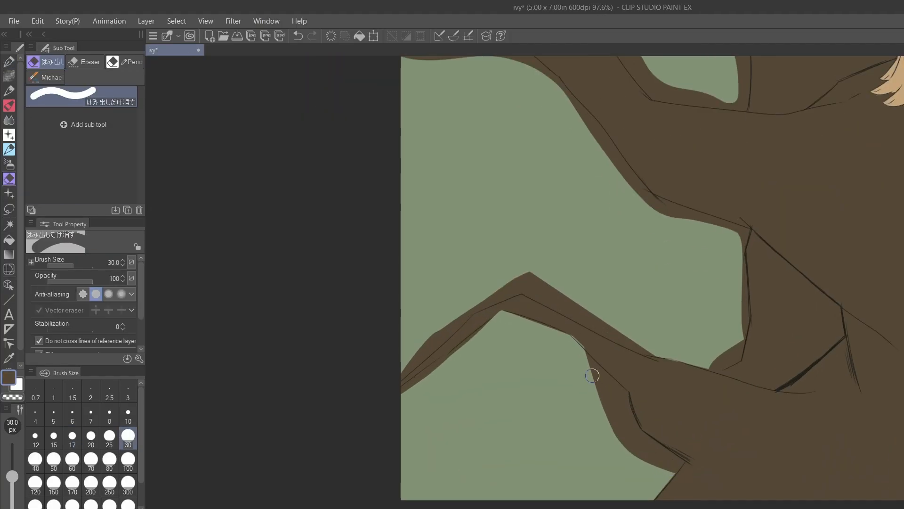
scroll(606, 391, up, 1)
mouse_move(597, 373)
mouse_down()
mouse_move(628, 401)
mouse_move(572, 344)
mouse_move(626, 400)
mouse_move(614, 399)
mouse_move(625, 443)
mouse_move(629, 414)
mouse_move(638, 446)
mouse_move(689, 474)
mouse_move(666, 445)
mouse_move(687, 490)
mouse_up()
key(bracketright)
key(bracketright)
key(bracketright)
key(bracketright)
mouse_move(728, 355)
mouse_down()
mouse_move(759, 325)
mouse_move(769, 196)
mouse_move(650, 148)
mouse_move(572, 55)
mouse_up()
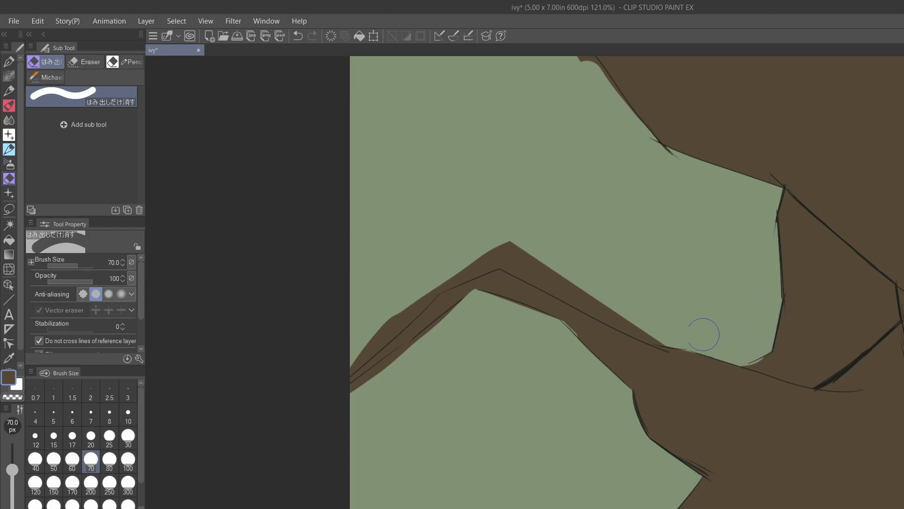
- Erase the brown overflow along the lowest branch's upper edge out to the canvas border with the eraser at size 70
drag(482, 236, 666, 330)
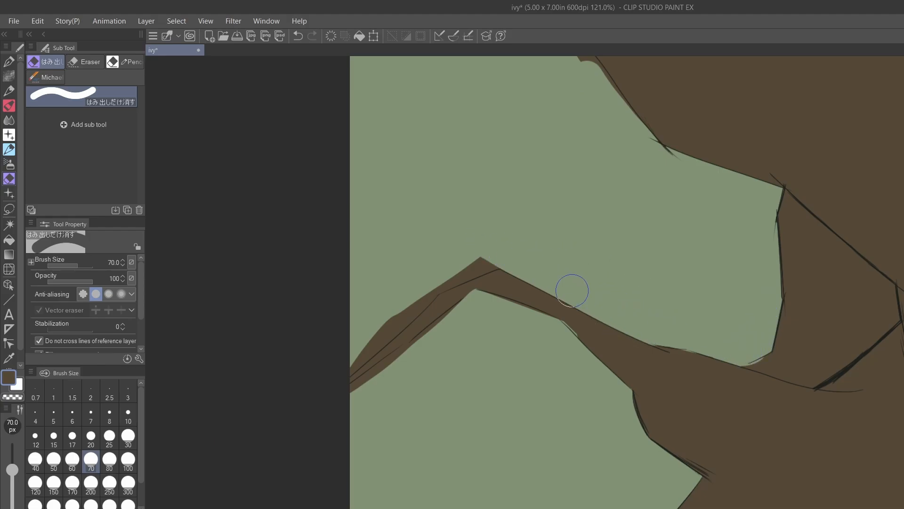
drag(510, 244, 413, 294)
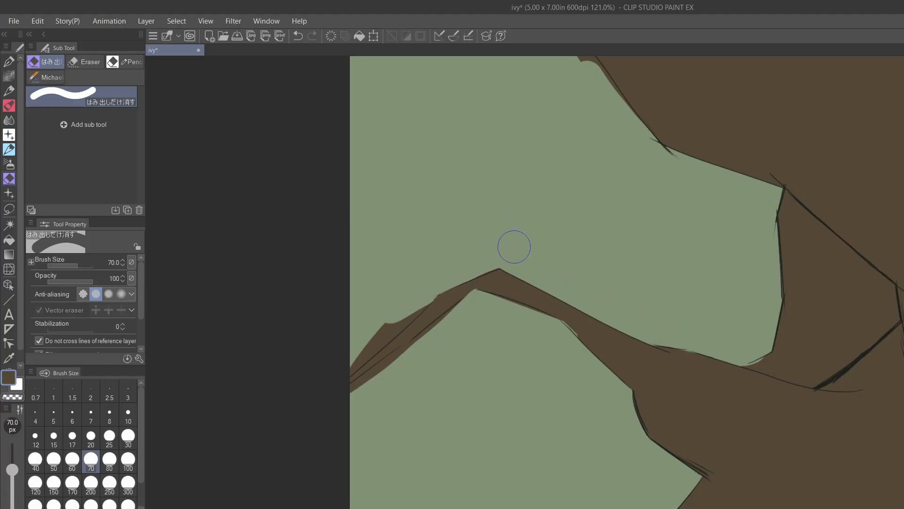
drag(460, 268, 325, 379)
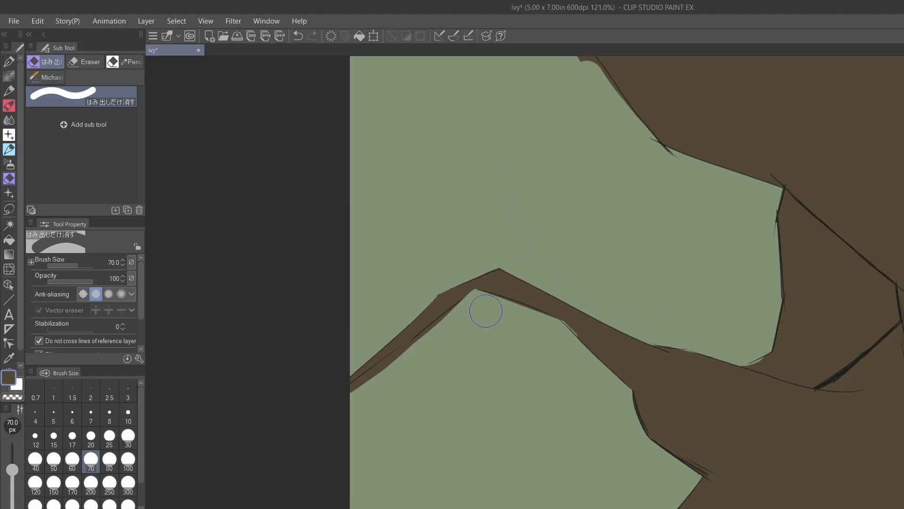
drag(486, 311, 330, 416)
key(ctrl+z)
key(bracketright)
drag(471, 304, 329, 422)
key(ctrl+z)
key(bracketleft)
key(bracketleft)
key(bracketleft)
key(bracketleft)
drag(468, 307, 325, 414)
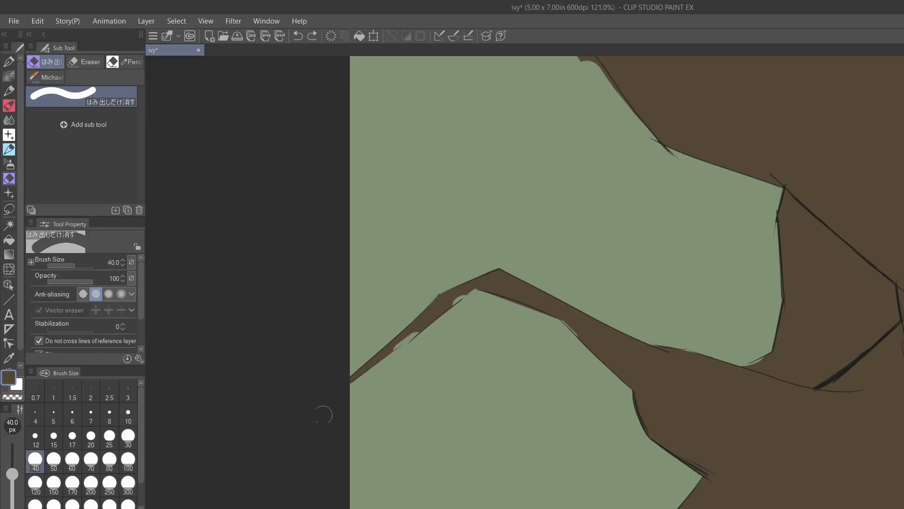
key(bracketright)
key(ctrl+z)
- Erase the brown overflow along the lowest branch's underside on both sides of its peak with the eraser at size 17
key(bracketleft)
key(bracketleft)
key(bracketleft)
key(bracketleft)
key(bracketleft)
drag(464, 301, 338, 402)
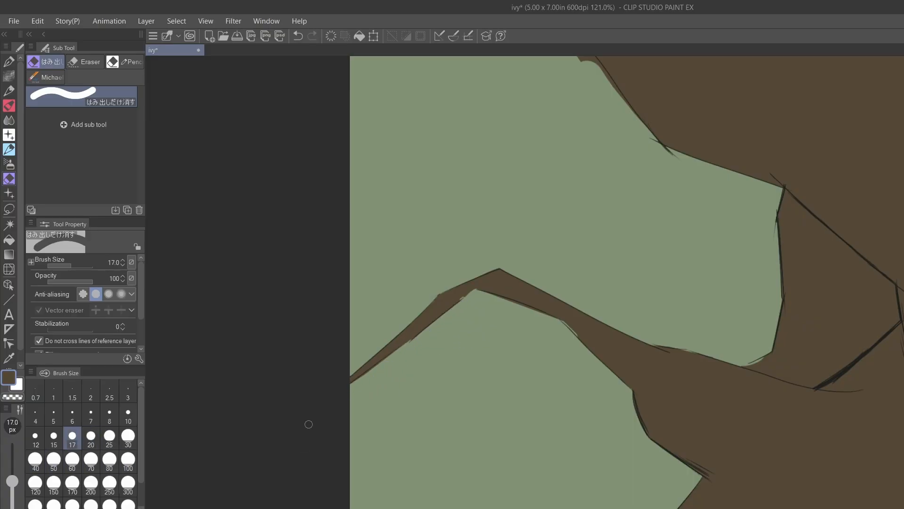
drag(481, 293, 561, 326)
- Patch the small gaps along the lowest branch's inked edges with brown using the loish_hard round brush at size 10
key(p)
key(bracketleft)
key(bracketleft)
key(bracketleft)
key(bracketleft)
key(bracketleft)
key(bracketleft)
key(bracketleft)
key(bracketleft)
key(bracketleft)
key(bracketleft)
key(bracketleft)
key(bracketleft)
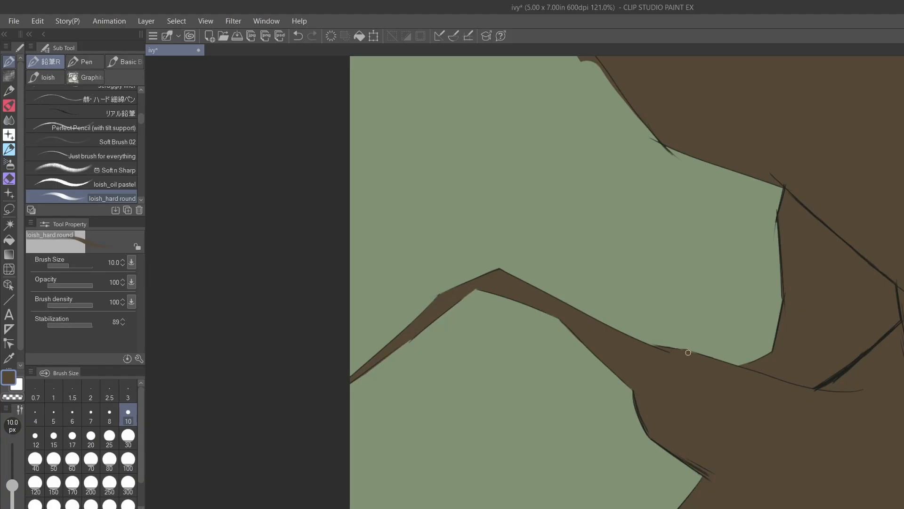
- Erase the brown overflow beneath the middle branch out to the canvas border with the はみ出しだけ消す eraser at size 30
scroll(708, 347, down, 5)
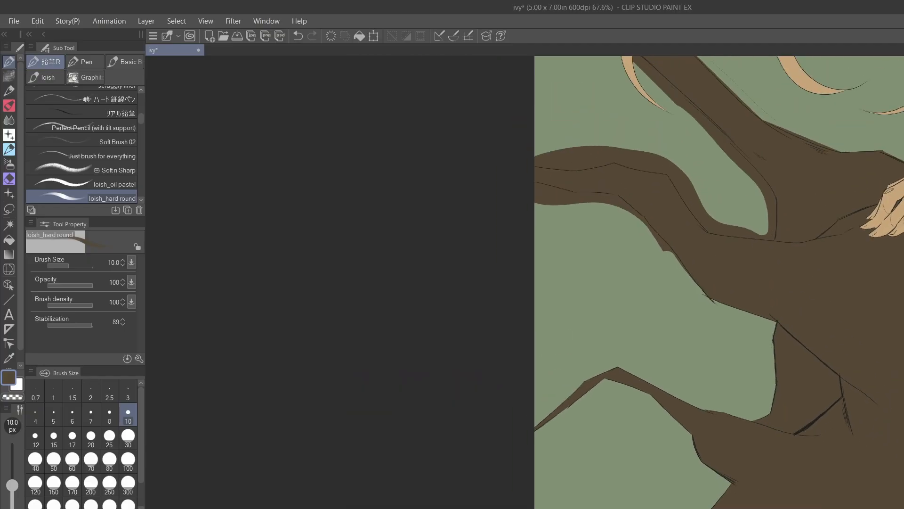
scroll(723, 282, down, 1)
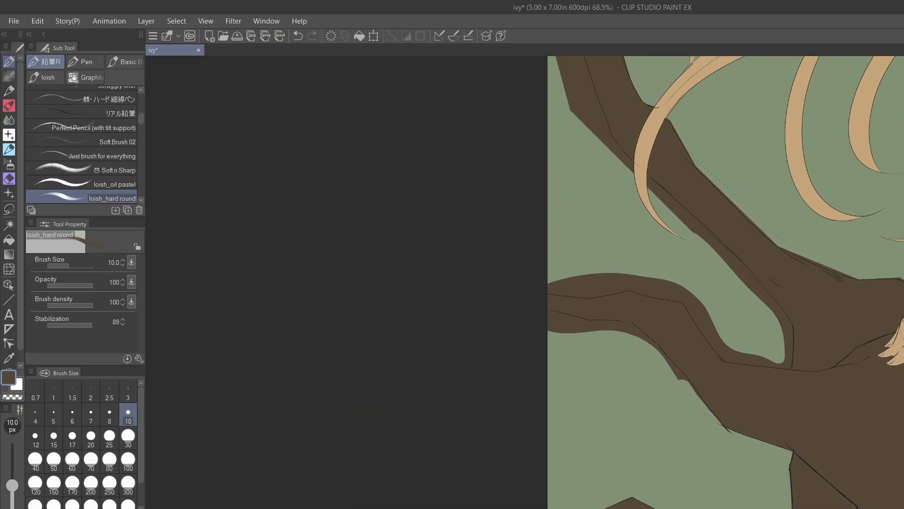
key(e)
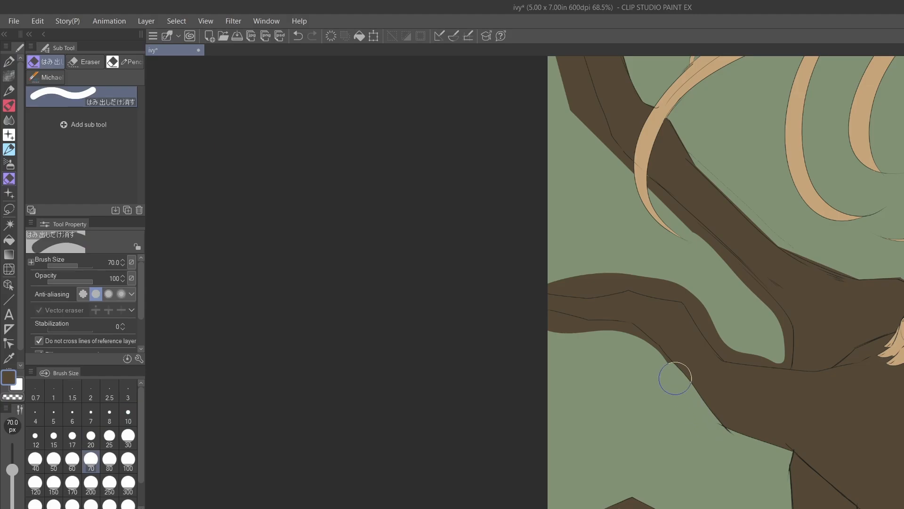
mouse_move(675, 378)
mouse_down()
mouse_move(632, 329)
mouse_move(603, 335)
mouse_up()
key(ctrl+z)
key(bracketleft)
key(bracketleft)
key(bracketleft)
key(bracketleft)
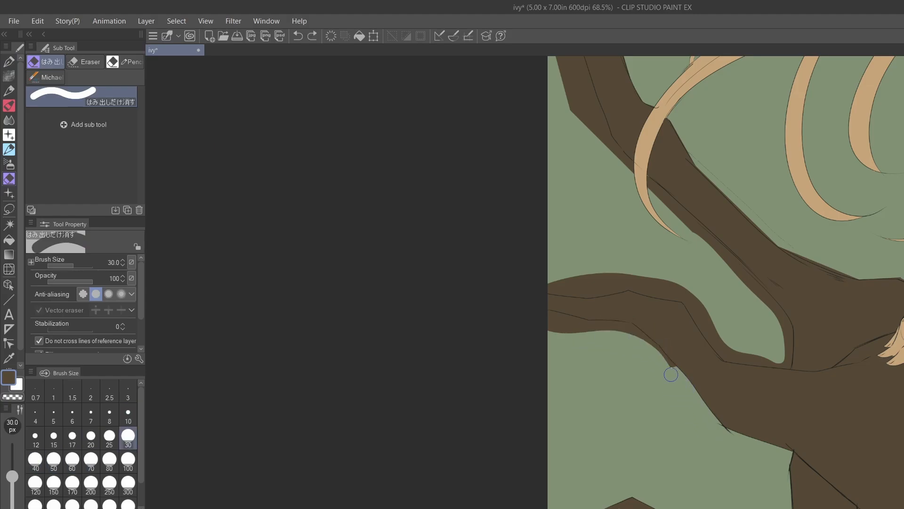
mouse_move(671, 375)
mouse_down()
mouse_move(624, 326)
mouse_move(542, 320)
mouse_move(577, 324)
mouse_move(544, 332)
mouse_move(575, 331)
mouse_move(528, 327)
mouse_up()
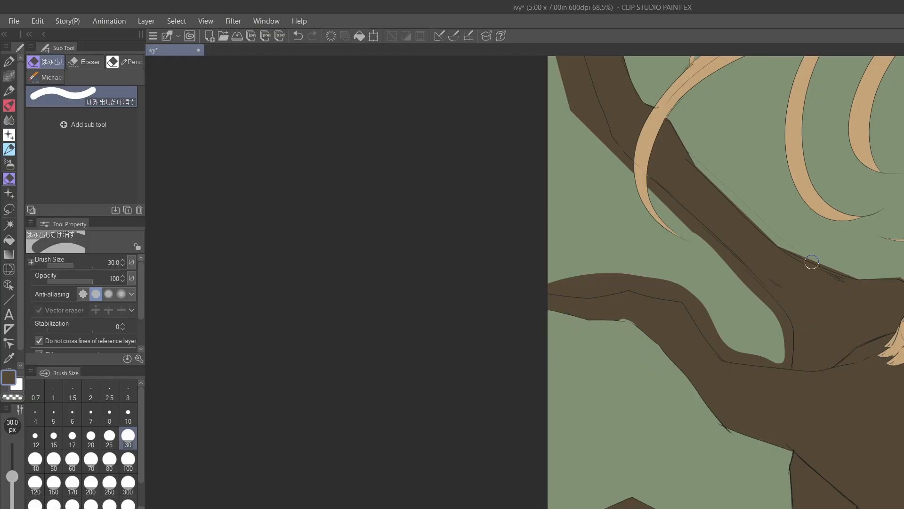
- Erase the brown overflow between the middle and upper branches and along the upper branch's outer edge with the eraser at size 50
key(bracketright)
key(bracketright)
mouse_move(688, 296)
mouse_down()
mouse_move(721, 343)
mouse_move(767, 358)
mouse_move(784, 349)
mouse_move(762, 297)
mouse_move(711, 236)
mouse_move(595, 125)
mouse_move(592, 141)
mouse_up()
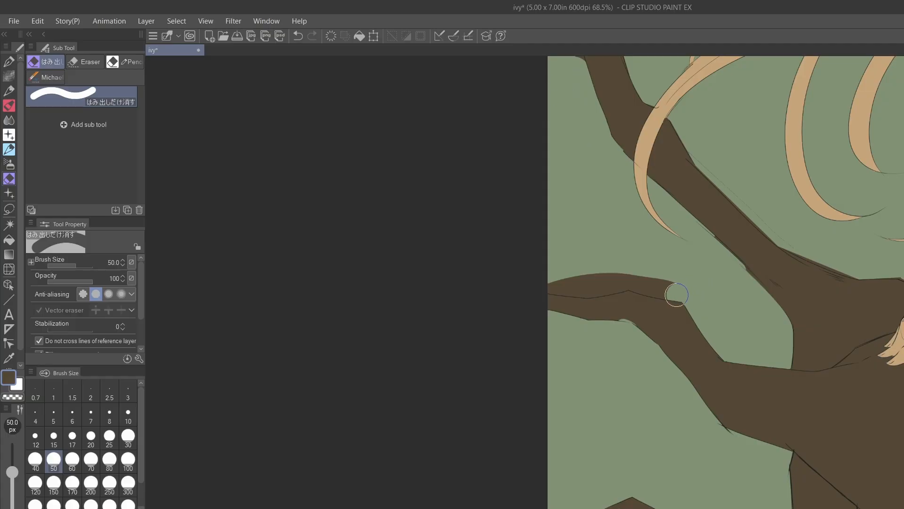
mouse_move(677, 295)
mouse_down()
mouse_move(630, 286)
mouse_move(692, 288)
mouse_move(549, 279)
mouse_move(621, 288)
mouse_up()
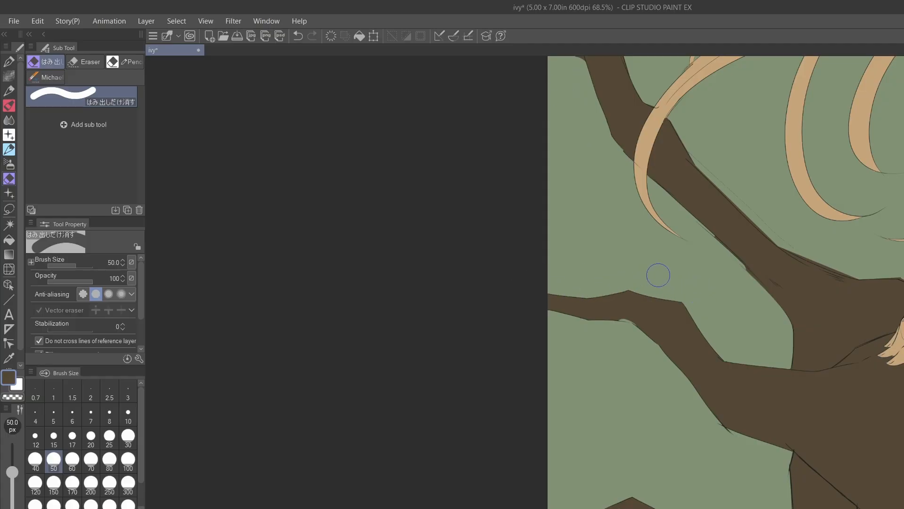
scroll(658, 275, down, 2)
drag(564, 235, 531, 106)
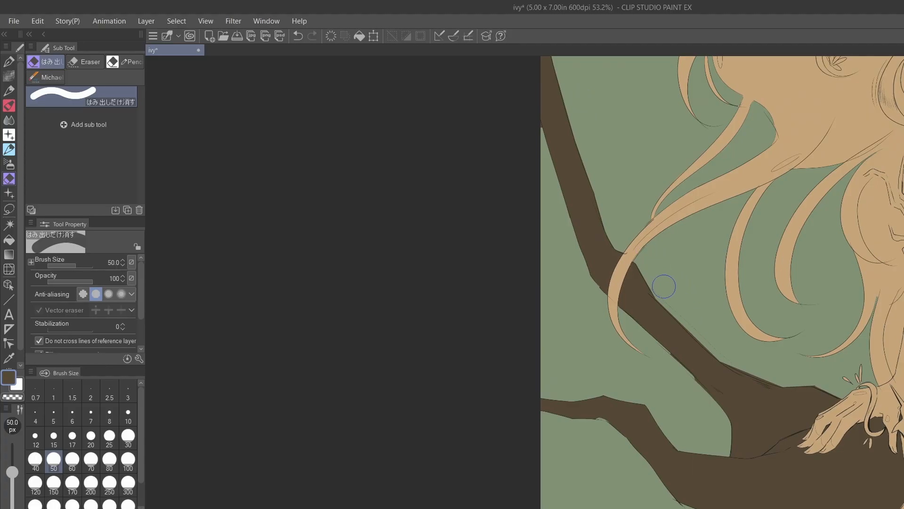
- Erase the brown overflow along the upper branch's top edge toward the resting hand with the eraser at sizes 50 and 60
mouse_move(663, 286)
mouse_down()
mouse_move(707, 339)
mouse_move(746, 364)
mouse_move(844, 380)
mouse_up()
key(bracketright)
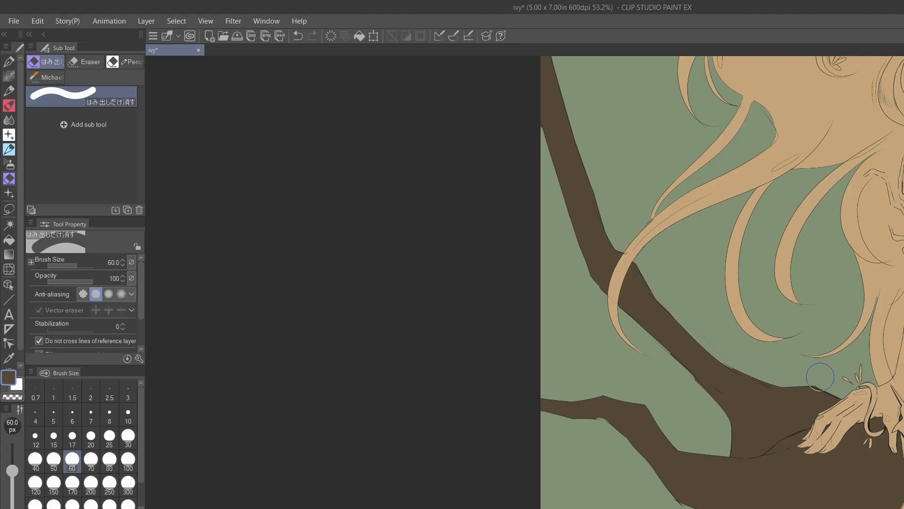
drag(743, 343, 860, 393)
- Patch the small notch in the middle branch's underside with brown using the loish_hard round brush at size 8
key(bracketleft)
key(bracketleft)
key(bracketleft)
key(bracketleft)
key(bracketleft)
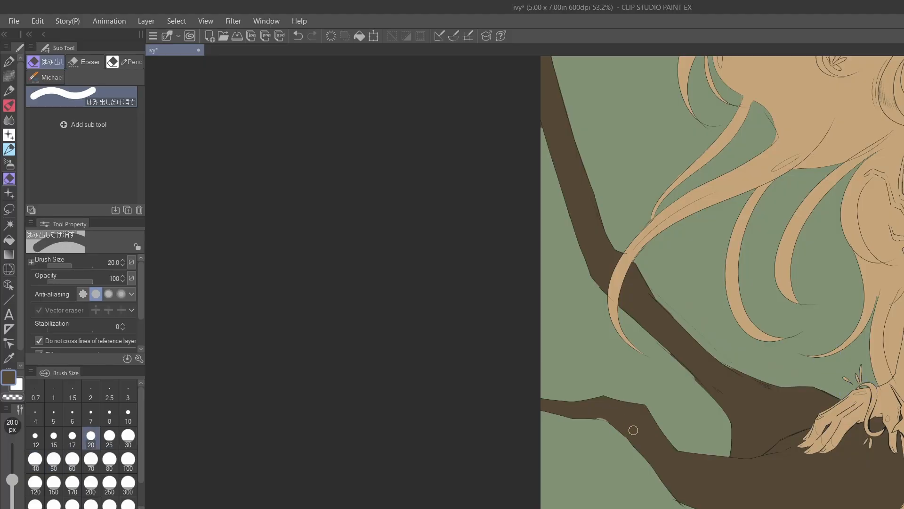
key(p)
key(bracketleft)
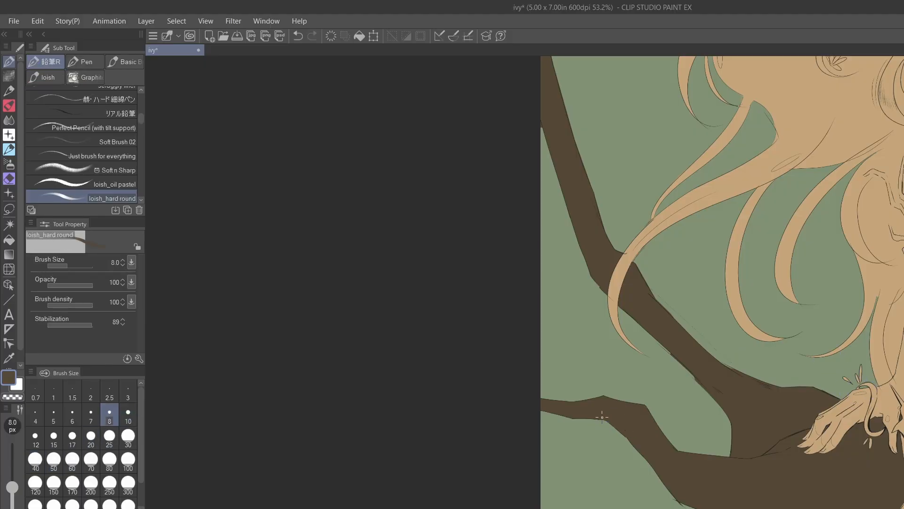
- Lasso the branch area along the canvas's upper edge above the hair, fill it with brown, and clear the selection
scroll(619, 414, down, 5)
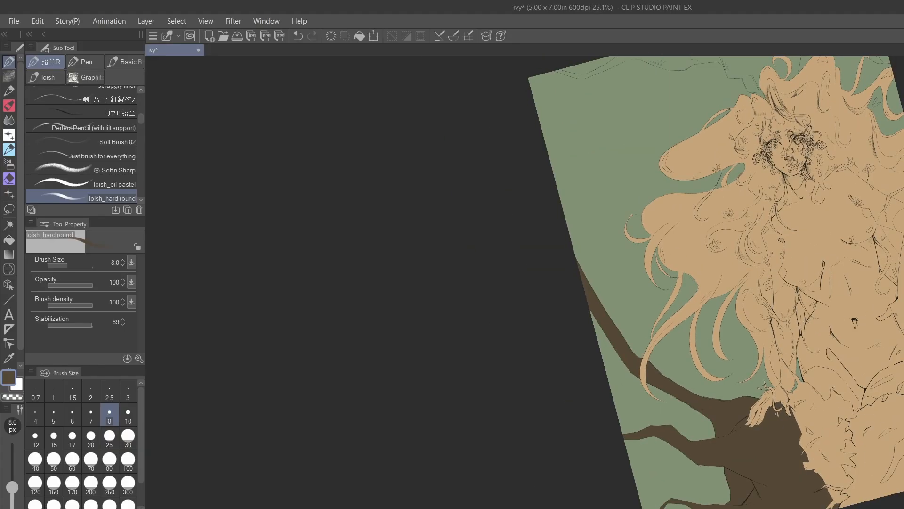
scroll(659, 282, up, 5)
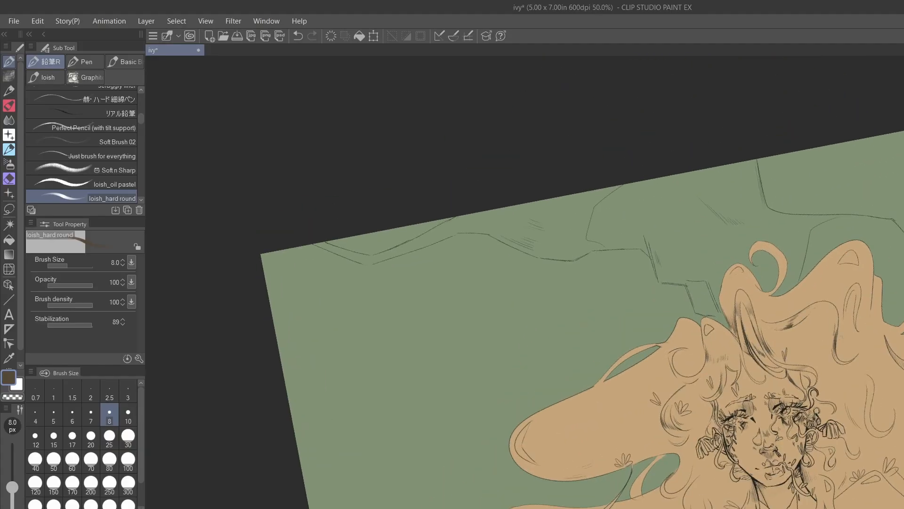
scroll(800, 461, down, 3)
scroll(801, 462, up, 2)
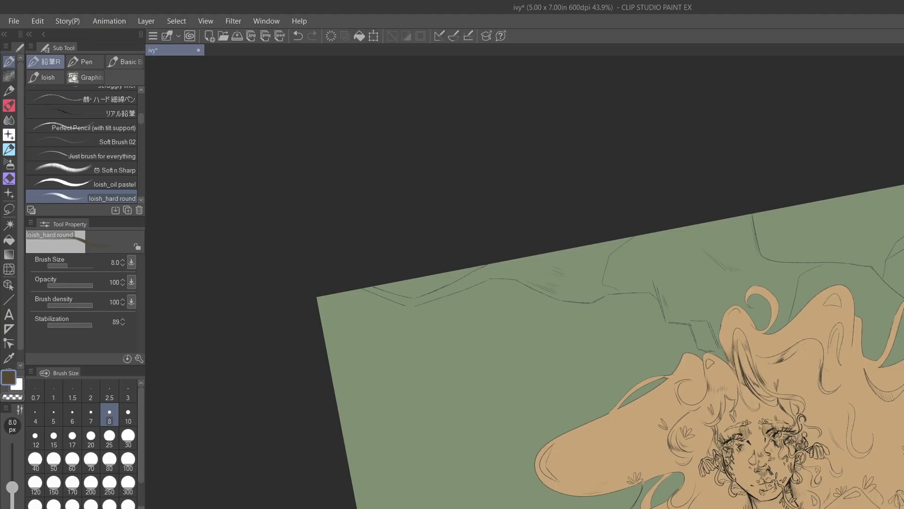
click(9, 208)
mouse_move(379, 269)
mouse_down()
mouse_move(351, 277)
mouse_move(415, 326)
mouse_move(485, 308)
mouse_move(593, 311)
mouse_move(662, 329)
mouse_up()
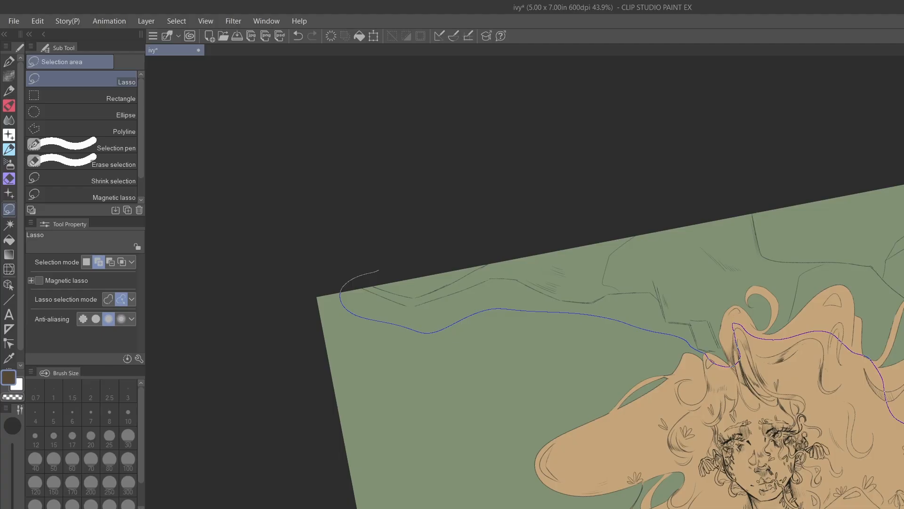
mouse_move(808, 240)
mouse_down()
mouse_move(735, 191)
mouse_move(465, 236)
mouse_move(383, 258)
mouse_up()
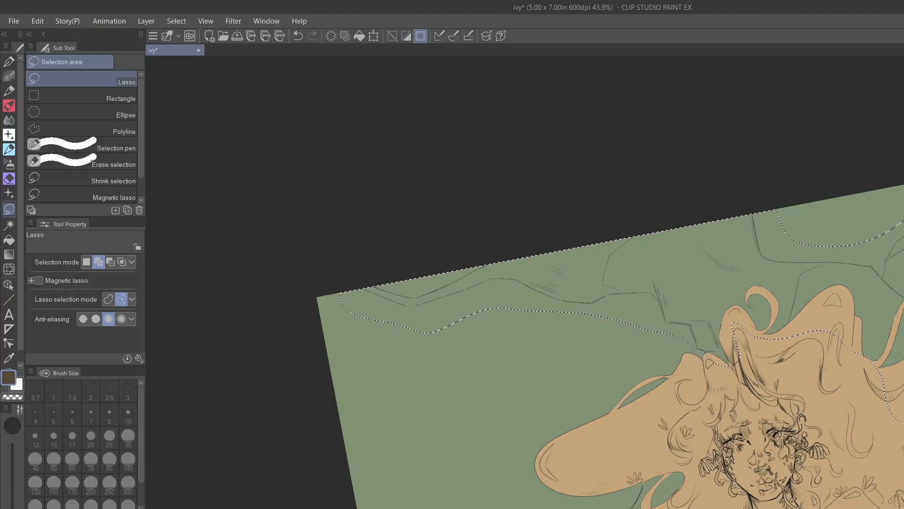
key(alt+BackSpace)
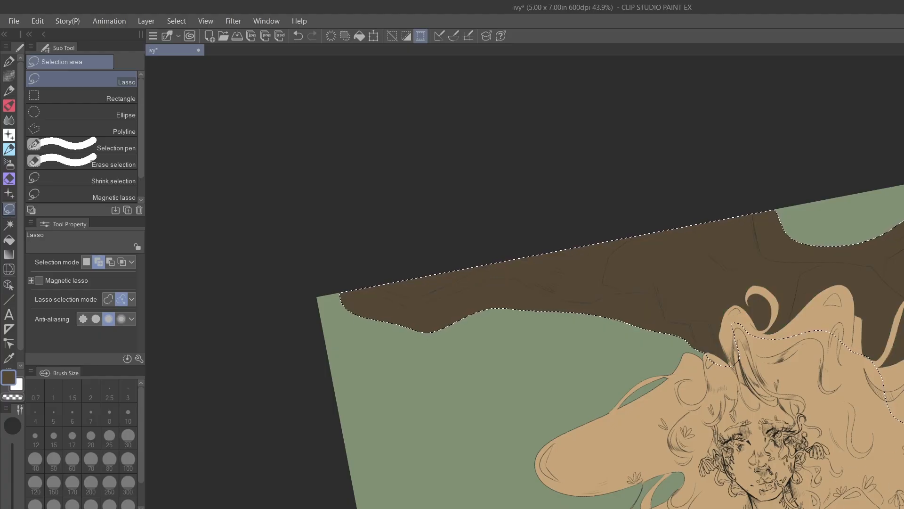
key(ctrl+d)
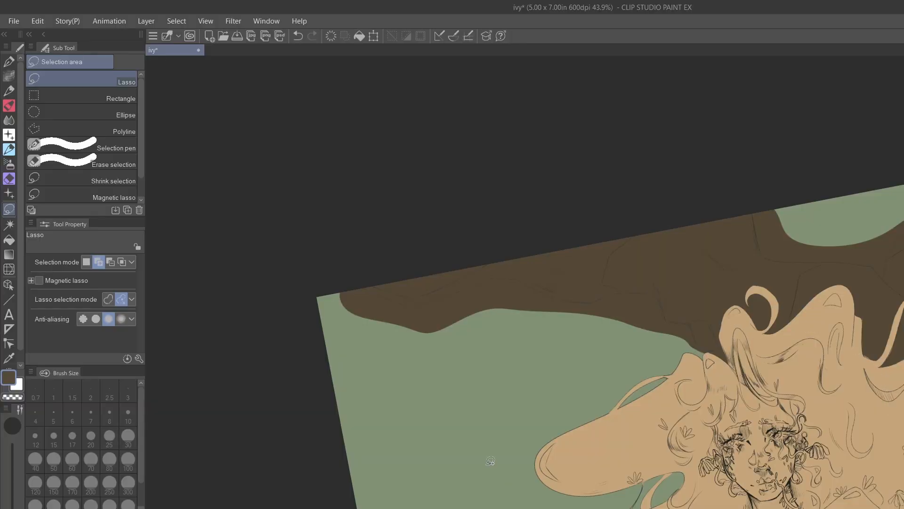
- Erase the brown overflow around the branch's thin end near the canvas corner with the eraser at sizes 70, 12 and 8
key(e)
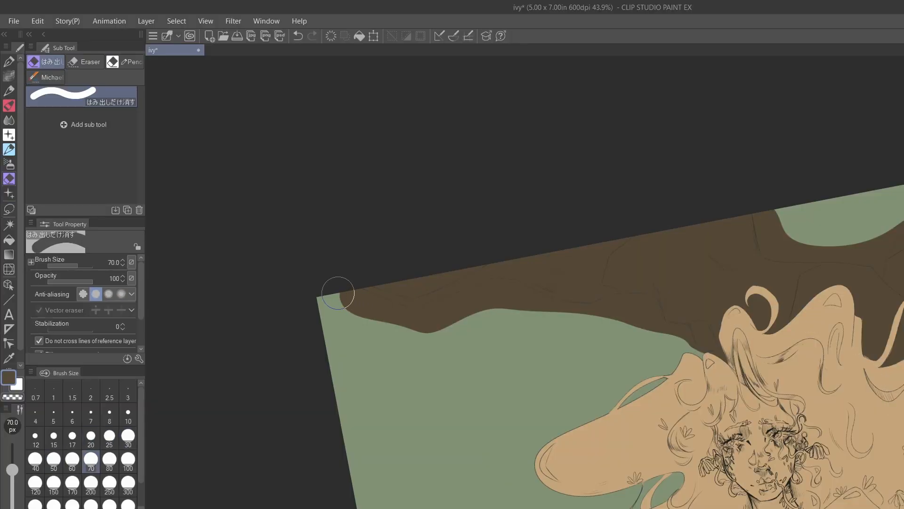
drag(339, 294, 454, 333)
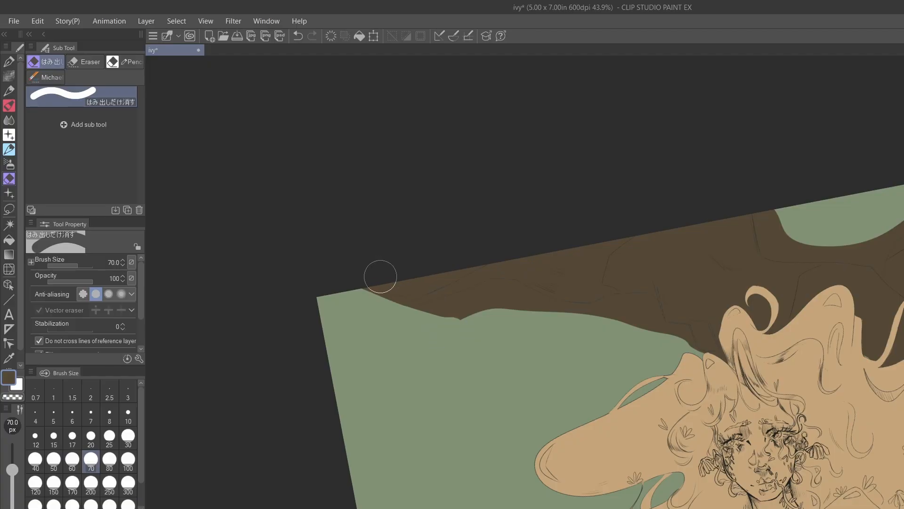
mouse_move(380, 272)
mouse_down()
mouse_move(428, 282)
mouse_move(463, 272)
mouse_up()
key(bracketleft)
key(bracketleft)
key(bracketleft)
key(bracketleft)
key(bracketleft)
key(bracketleft)
key(bracketleft)
key(bracketleft)
key(bracketleft)
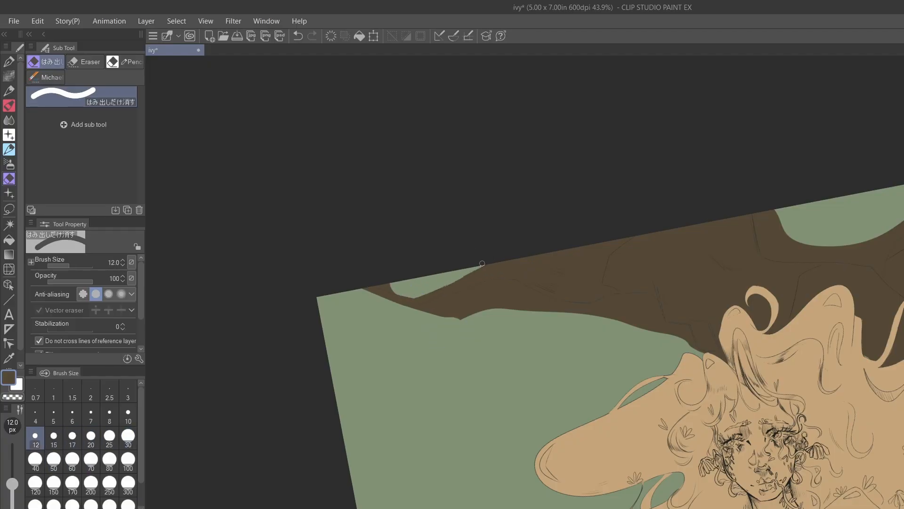
key(bracketleft)
key(bracketleft)
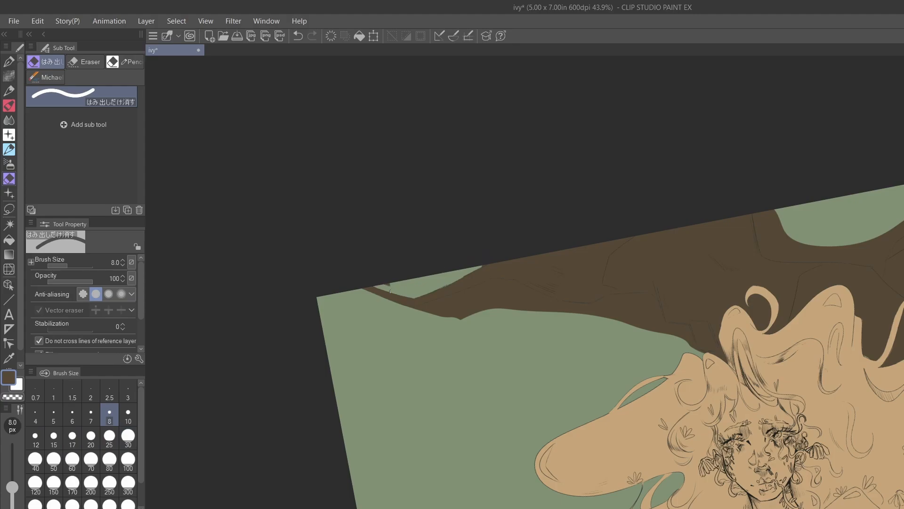
- Erase the brown overflow beneath the branch's thin end, up to where it widens, with the eraser at sizes 30 and 60
key(bracketright)
key(bracketright)
key(bracketright)
key(bracketright)
key(bracketright)
key(bracketright)
key(bracketright)
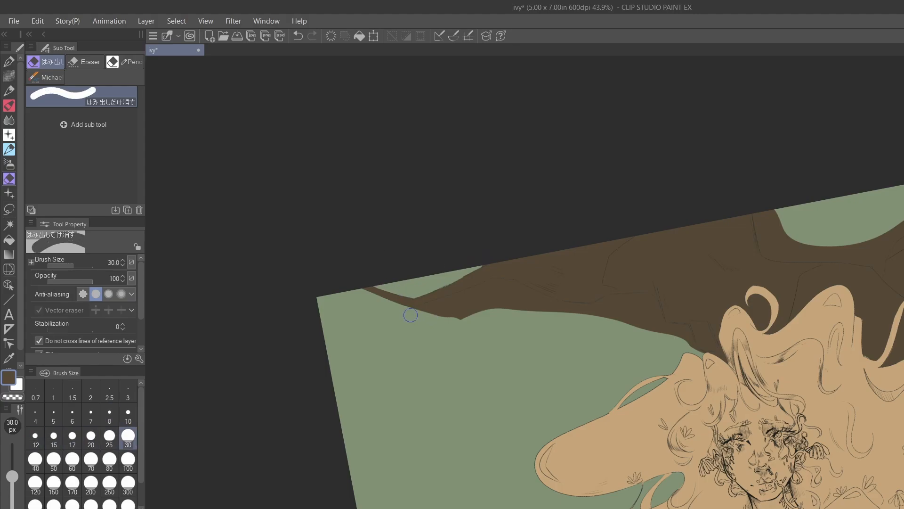
mouse_move(409, 313)
mouse_down()
mouse_move(500, 284)
mouse_move(572, 306)
mouse_move(617, 301)
mouse_move(600, 312)
mouse_up()
key(bracketright)
key(ctrl+z)
key(bracketright)
key(bracketright)
key(bracketright)
key(bracketright)
key(bracketright)
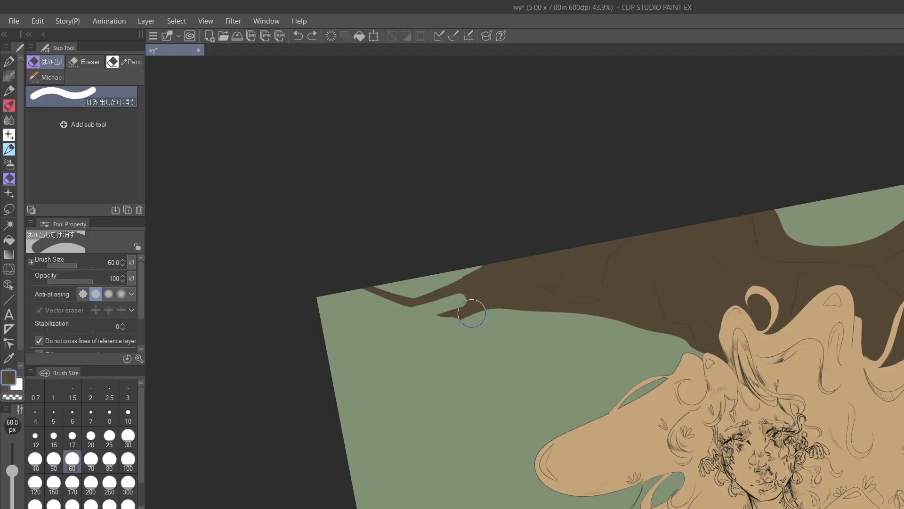
mouse_move(476, 308)
mouse_down()
mouse_move(517, 306)
mouse_move(503, 320)
mouse_move(510, 292)
mouse_move(450, 309)
mouse_move(489, 307)
mouse_up()
key(ctrl+z)
key(bracketleft)
key(bracketleft)
key(bracketleft)
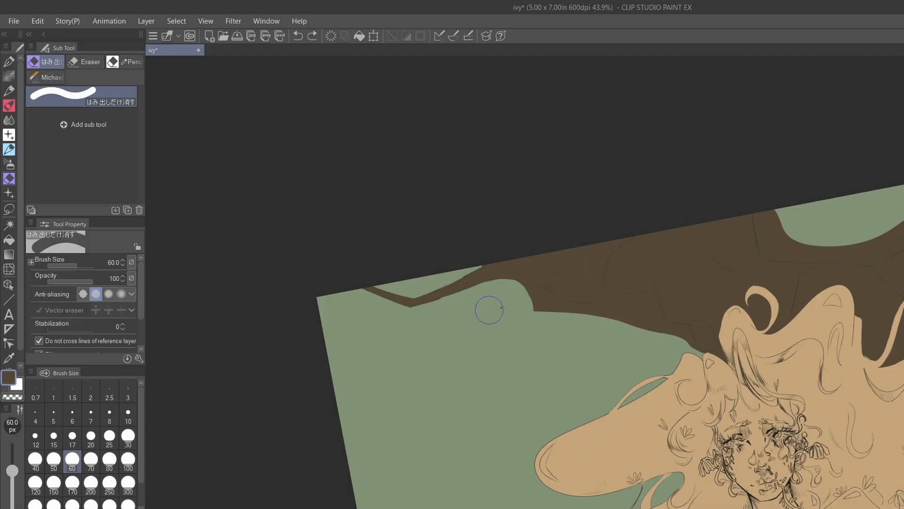
mouse_move(521, 332)
mouse_down()
mouse_move(522, 291)
mouse_move(557, 307)
mouse_move(616, 311)
mouse_up()
key(ctrl+z)
mouse_move(511, 294)
mouse_down()
mouse_move(564, 309)
mouse_move(652, 310)
mouse_move(629, 320)
mouse_move(663, 324)
mouse_move(736, 366)
mouse_up()
key(ctrl+z)
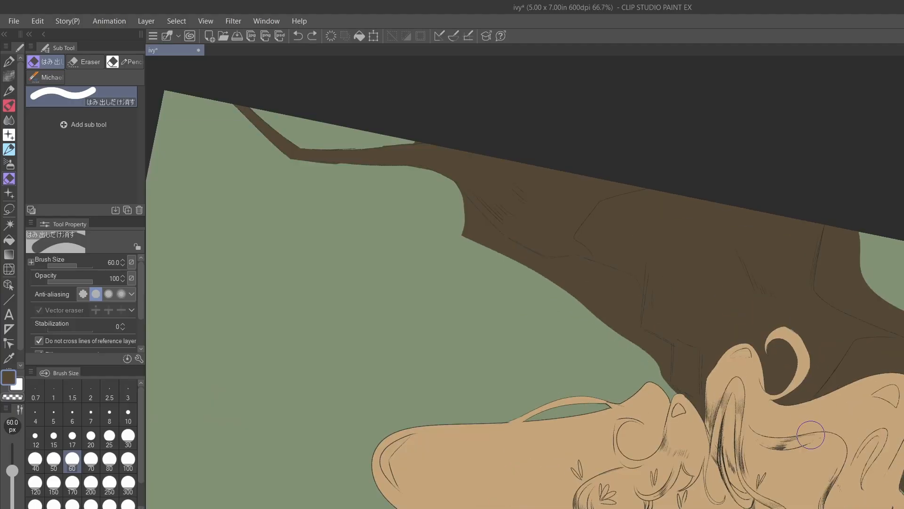
- Erase the brown overflow at the branch's stepped lower edge beside the hair with the eraser at size 20
key(bracketleft)
key(bracketleft)
key(bracketleft)
key(bracketleft)
key(bracketleft)
drag(641, 333, 654, 340)
key(bracketright)
key(bracketright)
key(bracketright)
key(bracketright)
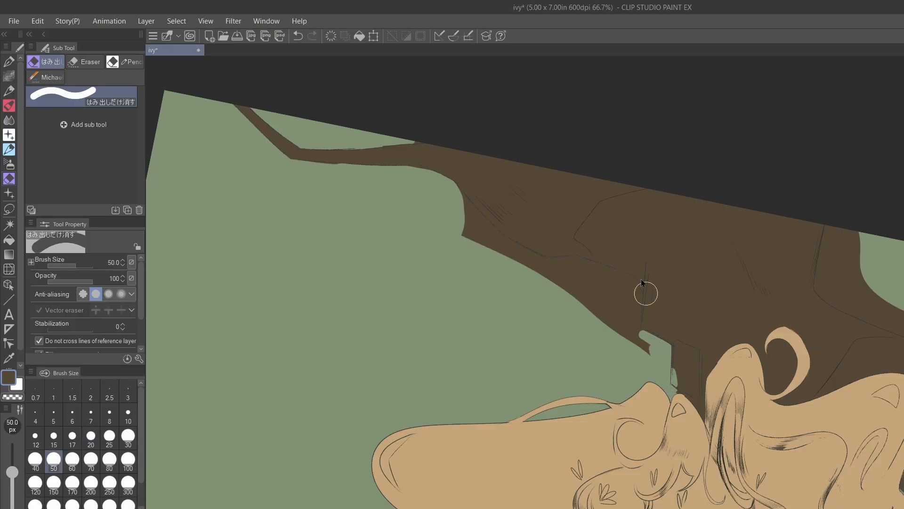
key(ctrl+z)
key(bracketleft)
key(bracketleft)
key(bracketleft)
key(bracketleft)
mouse_move(657, 350)
mouse_down()
mouse_move(667, 390)
mouse_move(637, 330)
mouse_move(665, 347)
mouse_move(637, 331)
mouse_move(664, 364)
mouse_up()
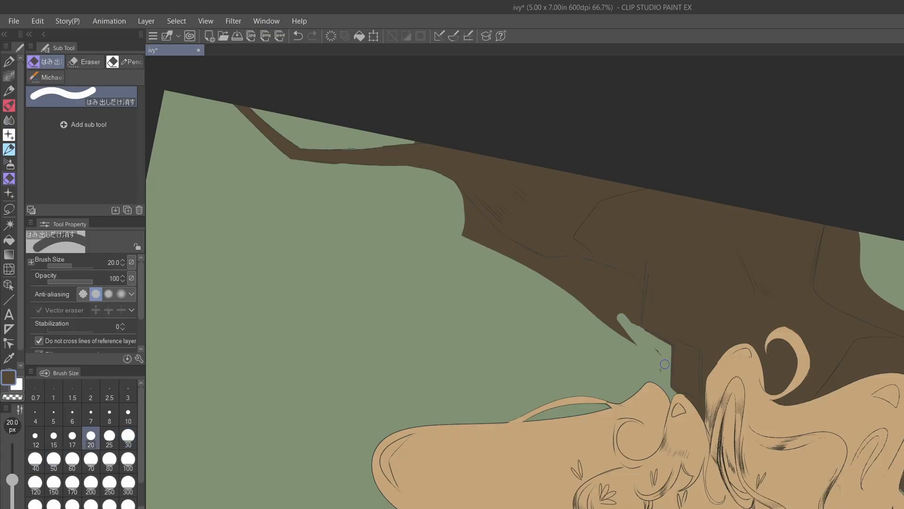
- Trace the branch's inked underside with the eraser at size 20, then clear the remaining brown outside it at size 50
drag(630, 279, 640, 327)
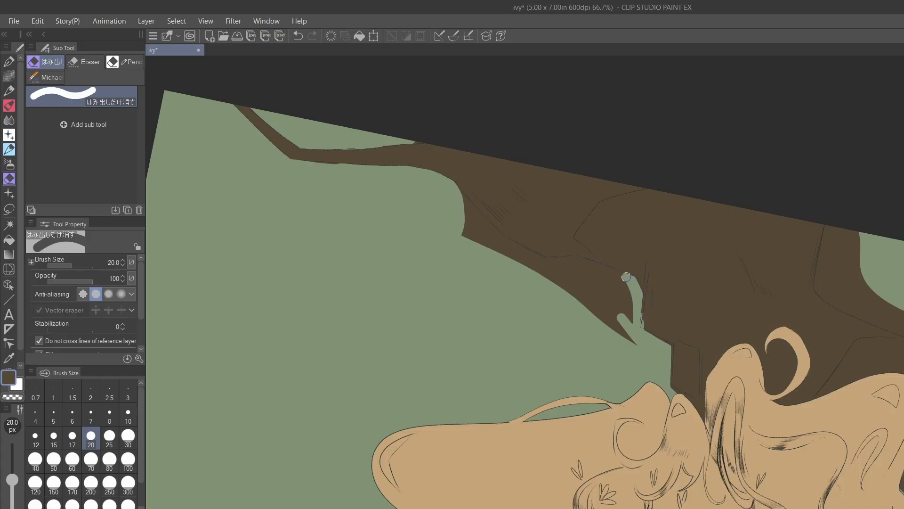
drag(625, 277, 545, 260)
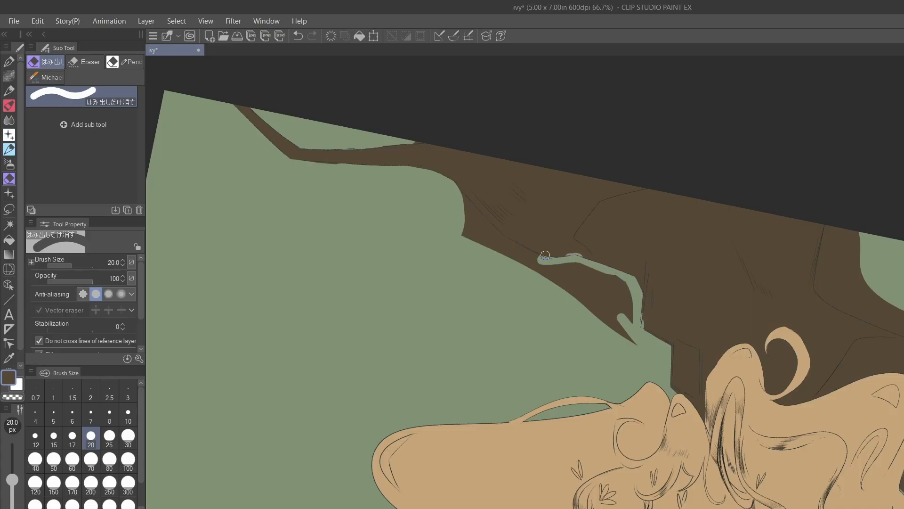
key(bracketright)
key(bracketright)
key(bracketright)
key(bracketright)
mouse_move(628, 340)
mouse_down()
mouse_move(613, 280)
mouse_move(568, 270)
mouse_move(575, 297)
mouse_up()
mouse_move(448, 198)
mouse_down()
mouse_move(529, 268)
mouse_move(443, 194)
mouse_up()
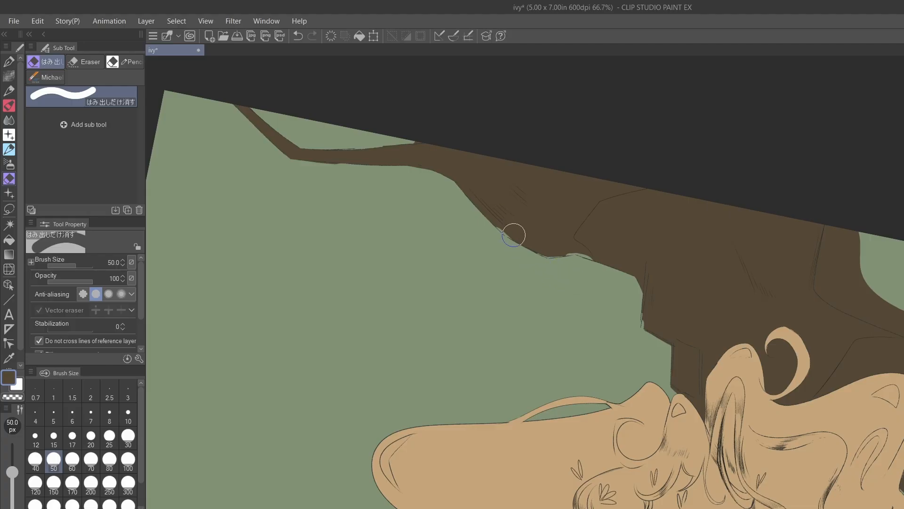
- Patch the gaps along the branch's underside with brown using the loish_hard round brush at sizes 8 and 12
key(p)
key(bracketright)
key(bracketright)
key(bracketright)
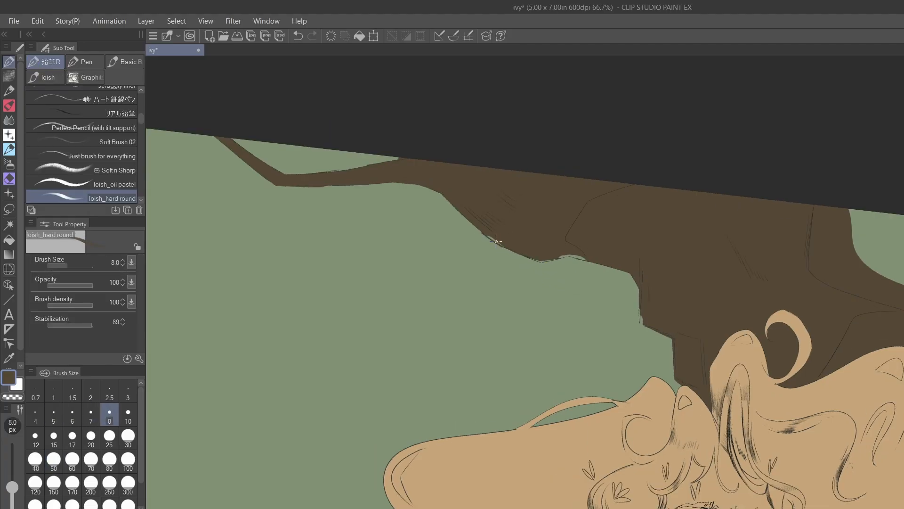
key(bracketright)
key(bracketright)
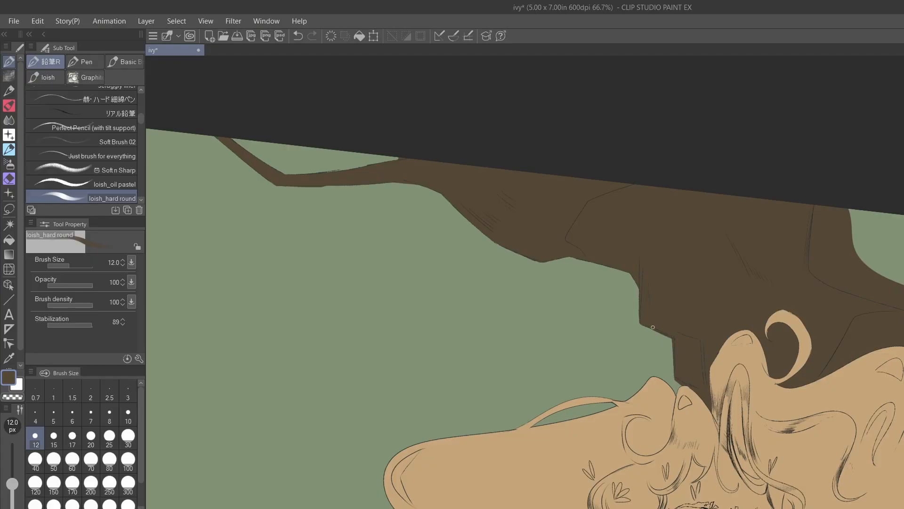
- Erase the brown overflow in the opening above the branch, right of the trunk, with the eraser at sizes 50 and 60
scroll(524, 283, up, 3)
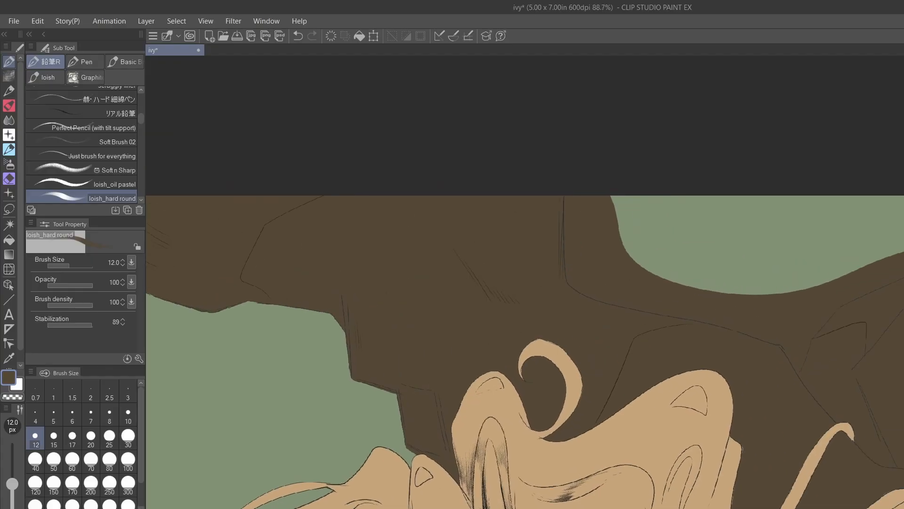
key(e)
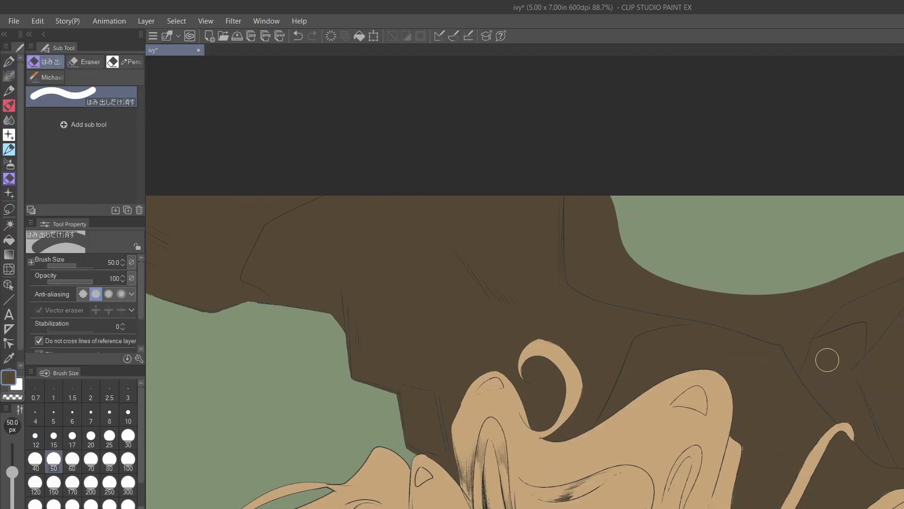
mouse_move(620, 244)
mouse_down()
mouse_move(595, 237)
mouse_move(575, 197)
mouse_move(577, 262)
mouse_move(603, 289)
mouse_move(659, 283)
mouse_up()
scroll(658, 229, down, 1)
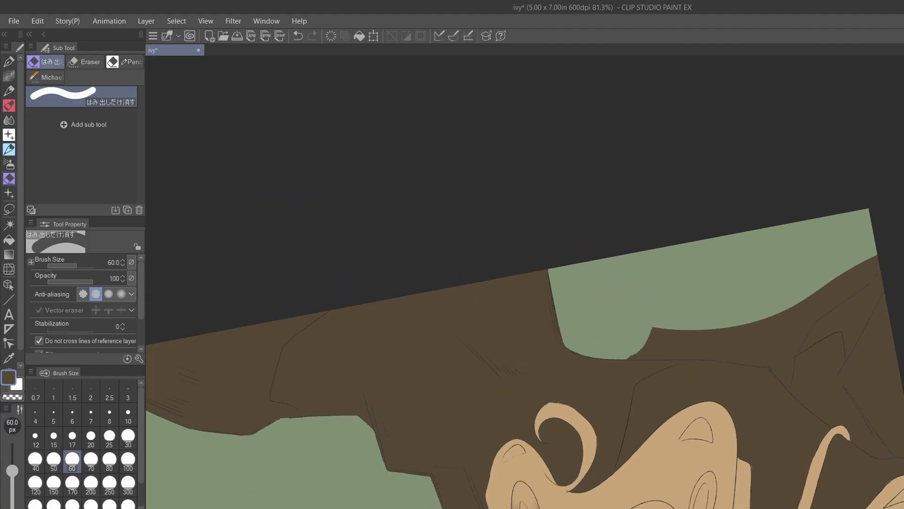
mouse_move(629, 343)
mouse_down()
mouse_move(761, 350)
mouse_move(616, 347)
mouse_move(675, 344)
mouse_move(629, 346)
mouse_move(689, 327)
mouse_move(774, 351)
mouse_move(883, 261)
mouse_move(779, 301)
mouse_move(866, 269)
mouse_move(787, 325)
mouse_up()
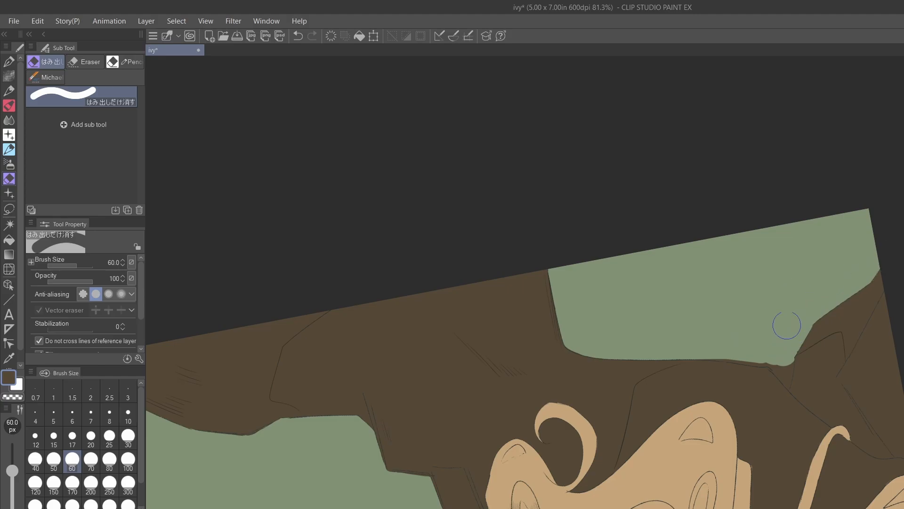
- Erase the brown overflow between the forked branch and the canvas's right edge with the eraser at sizes 60 and 30
mouse_move(903, 285)
mouse_down()
mouse_move(857, 367)
mouse_move(889, 285)
mouse_move(850, 374)
mouse_move(897, 438)
mouse_up()
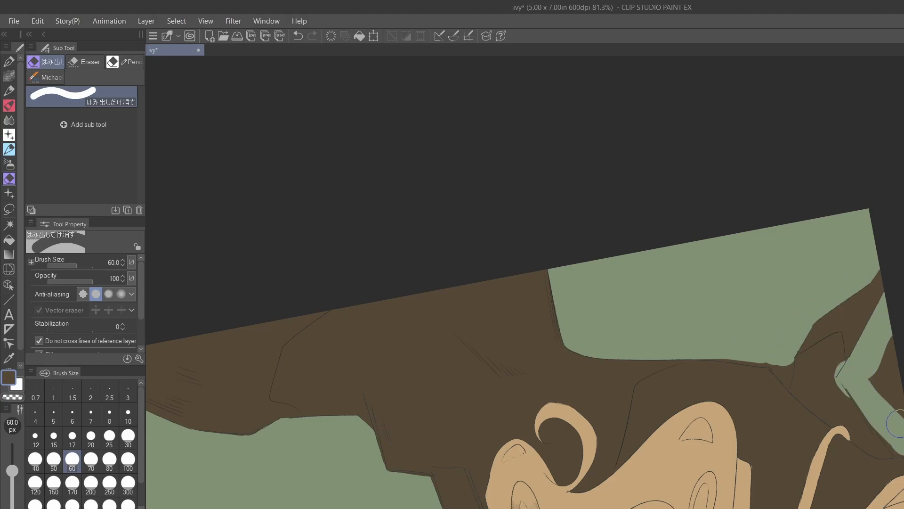
key(bracketright)
key(bracketright)
key(bracketright)
key(bracketleft)
key(bracketleft)
key(bracketleft)
key(bracketleft)
key(bracketleft)
key(bracketleft)
- Check the flat colours across the whole illustration and around the figure's torso, hair and branches
key(ctrl+0)
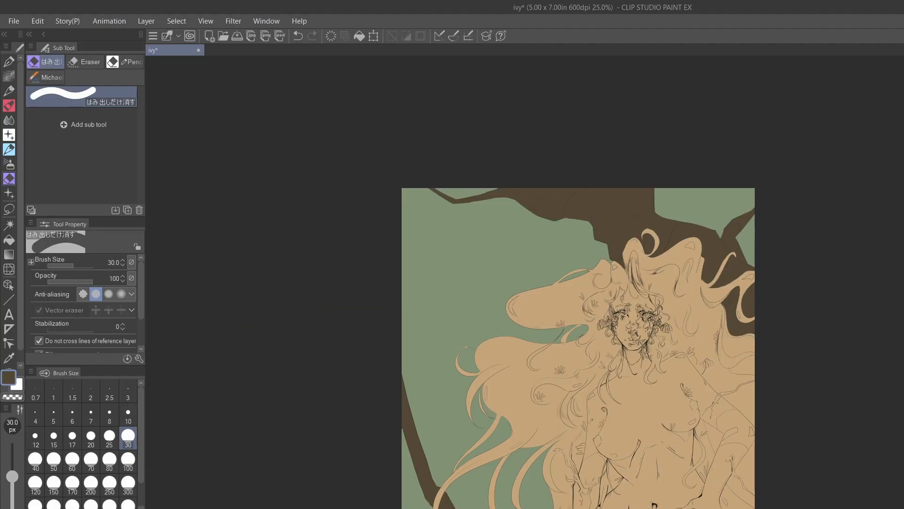
scroll(700, 430, down, 1)
drag(662, 245, 688, 227)
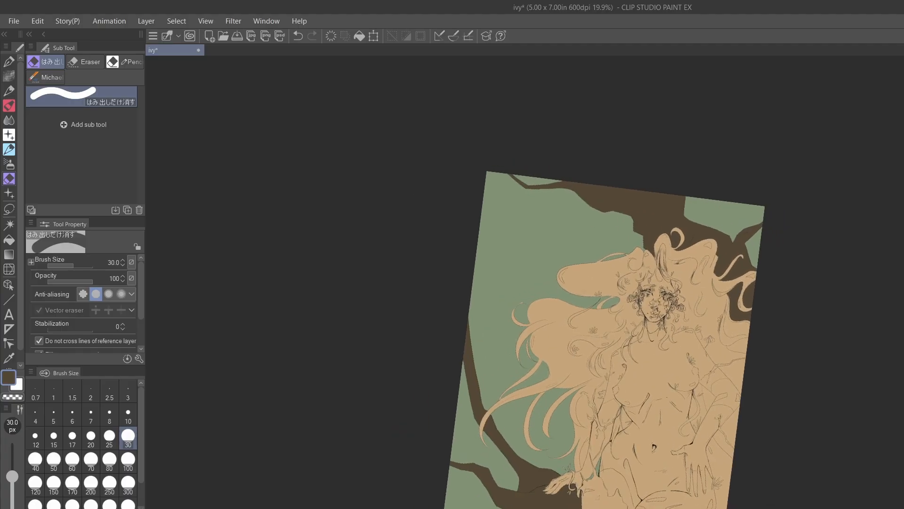
scroll(659, 424, up, 2)
scroll(787, 400, up, 4)
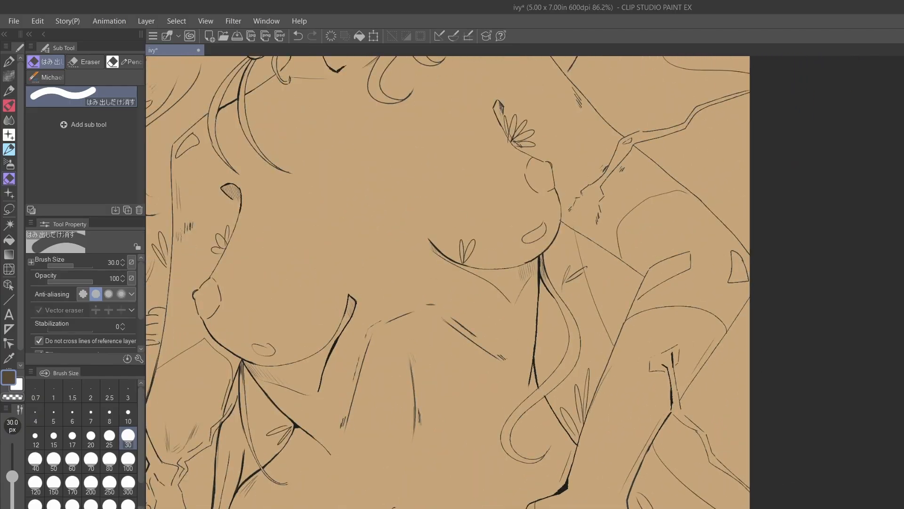
scroll(447, 283, down, 5)
scroll(447, 282, up, 4)
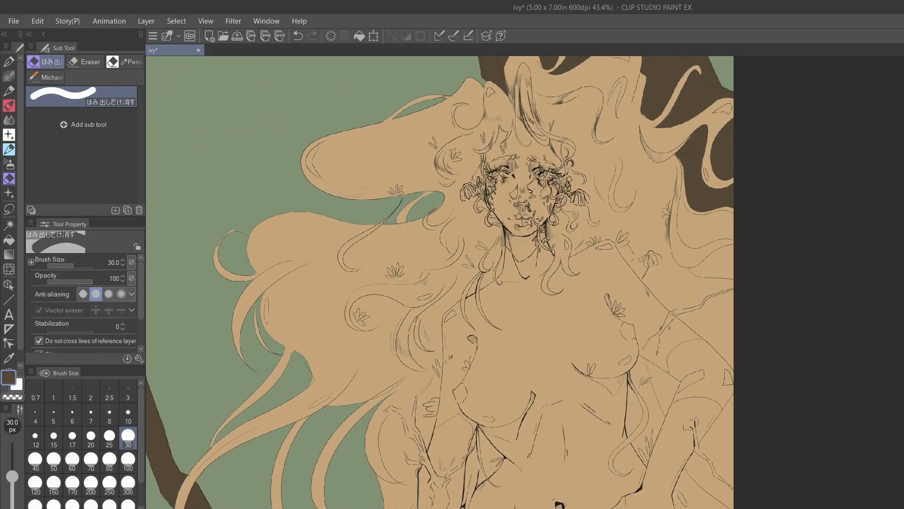
scroll(448, 283, up, 1)
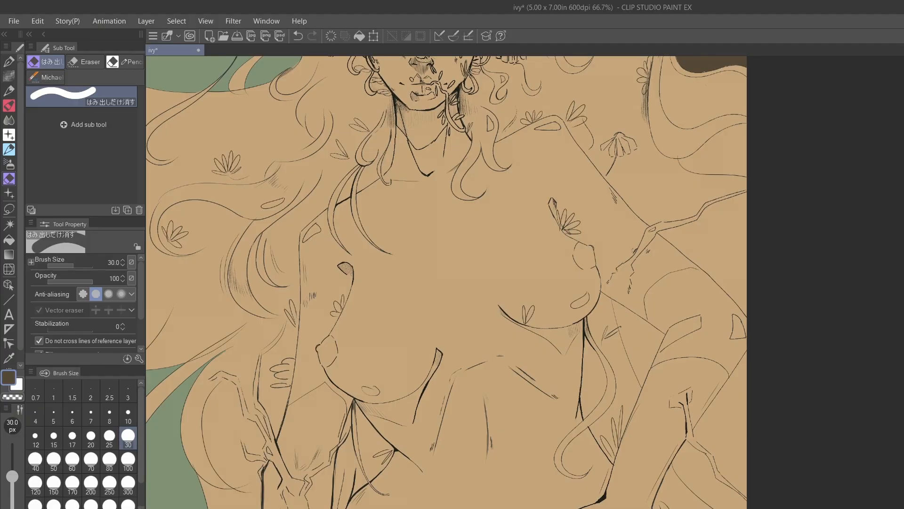
scroll(730, 372, down, 4)
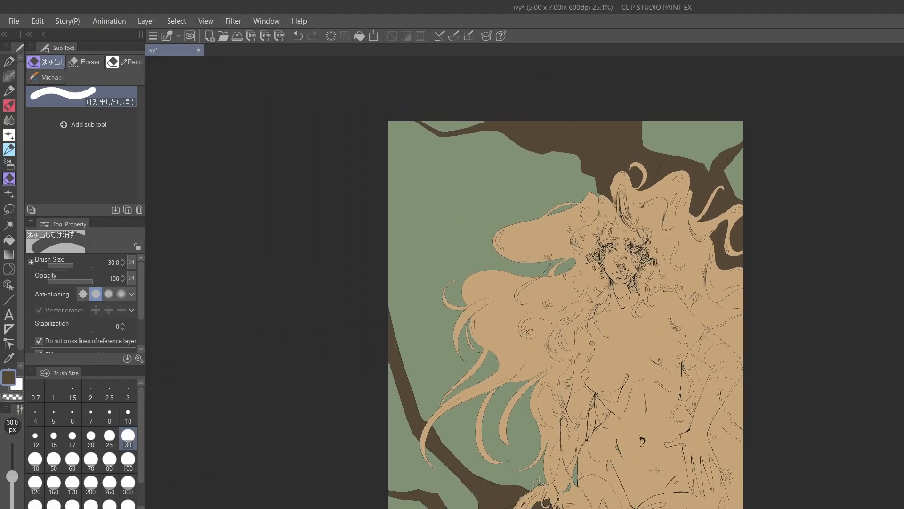